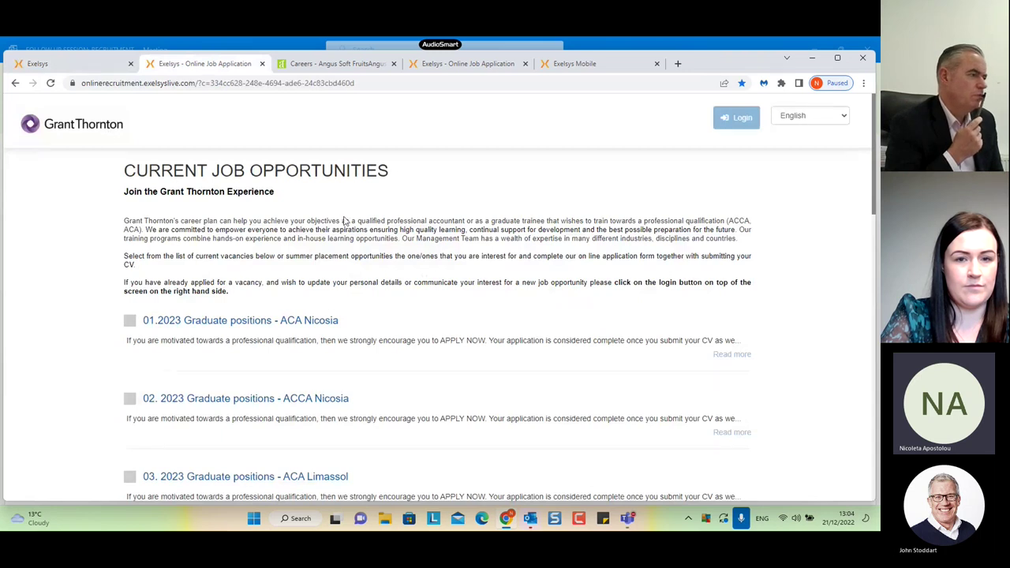
Step: Review the Grant Thornton vacancies introduction and expand the full description of the 01.2023 Graduate positions - ACA Nicosia vacancy
drag(248, 220, 347, 294)
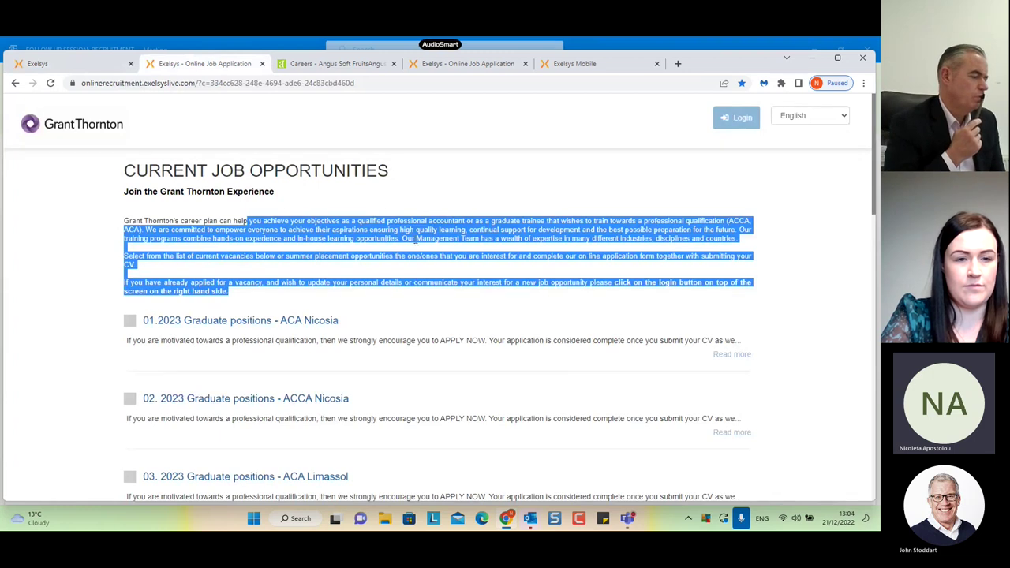
scroll(420, 248, down, 1)
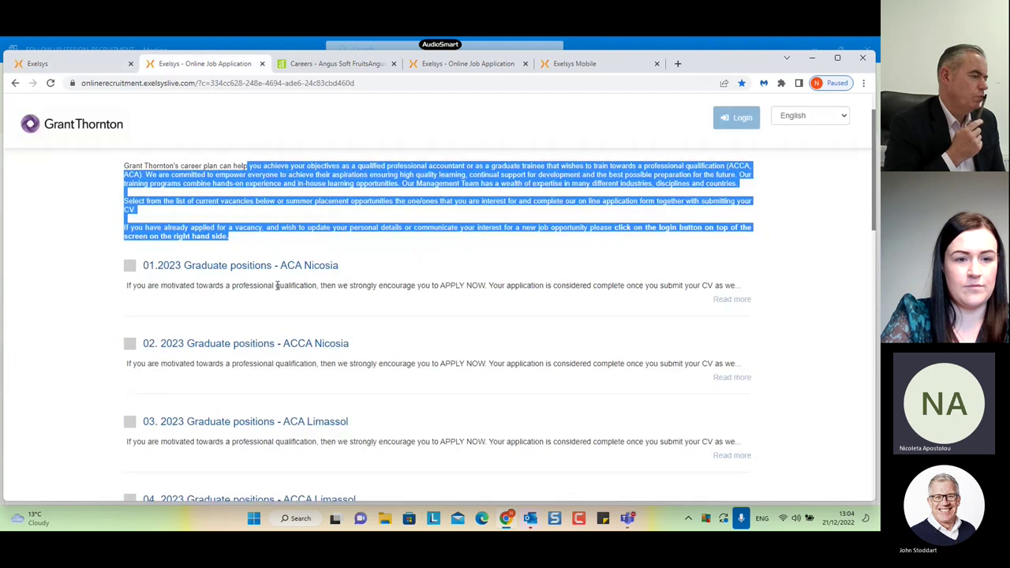
click(721, 303)
scroll(298, 371, down, 3)
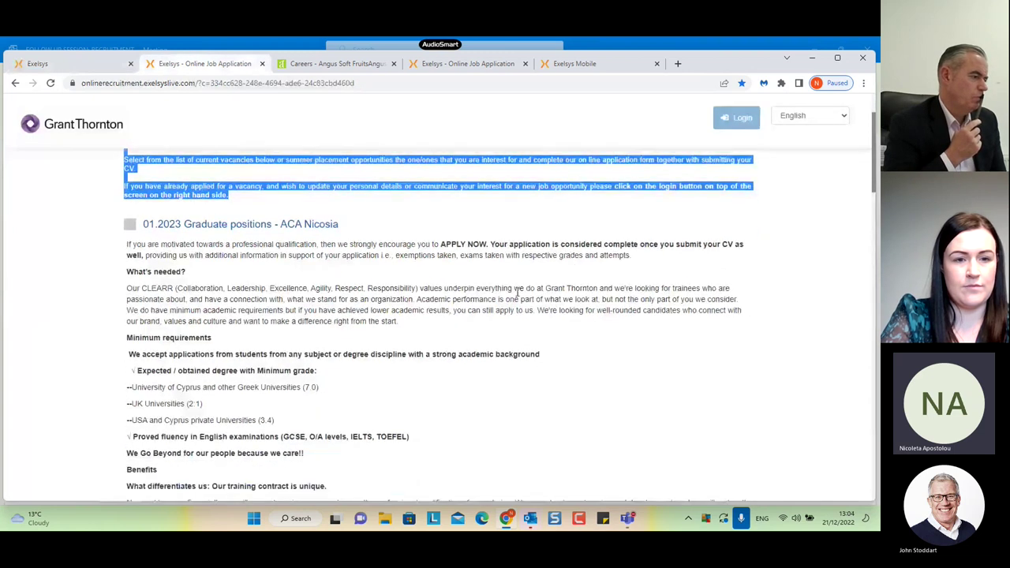
scroll(237, 334, down, 2)
scroll(236, 334, up, 4)
drag(249, 161, 154, 311)
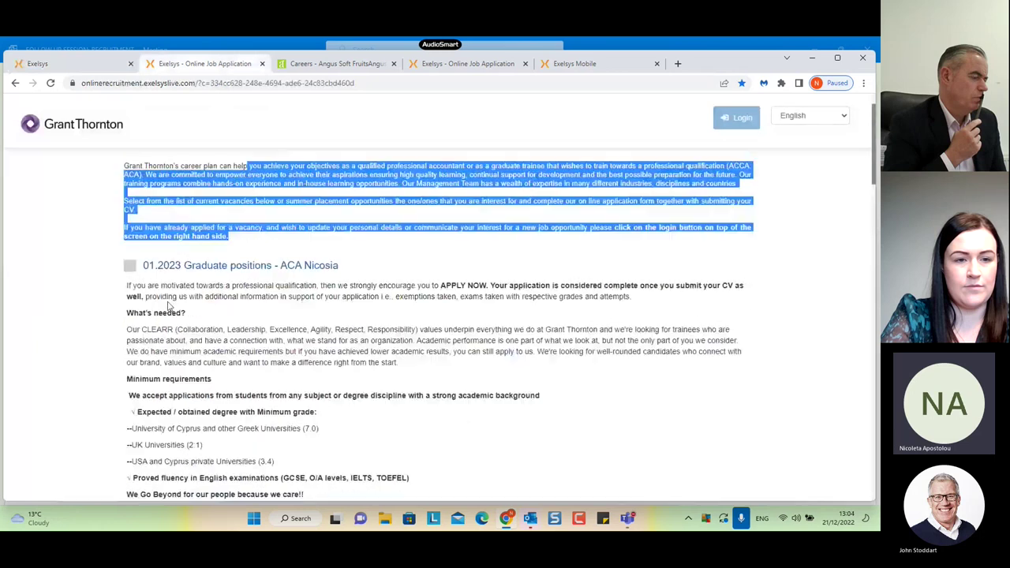
click(154, 311)
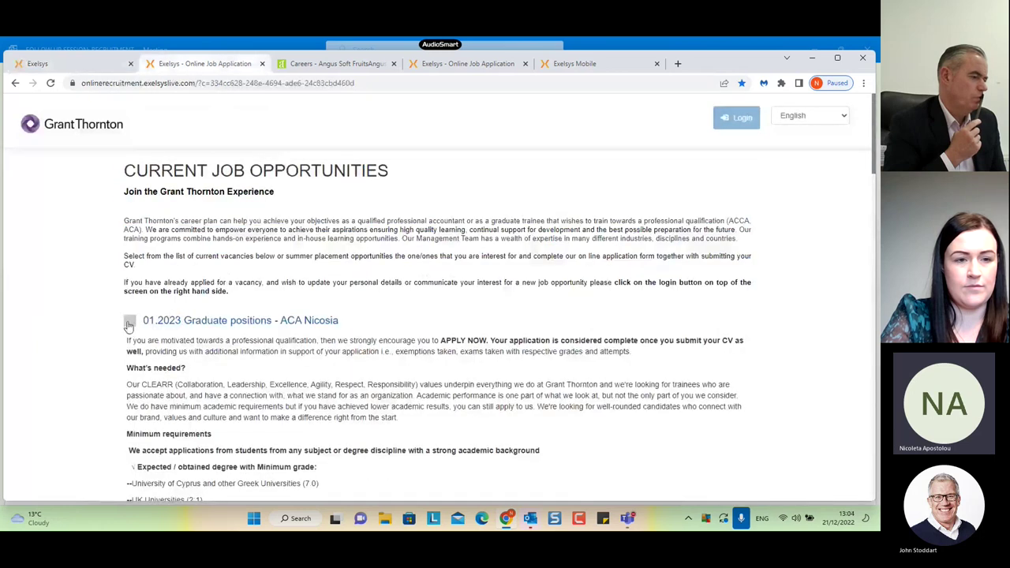
Step: Select the 01.2023 Graduate positions - ACA Nicosia vacancy and start an application for it
click(130, 323)
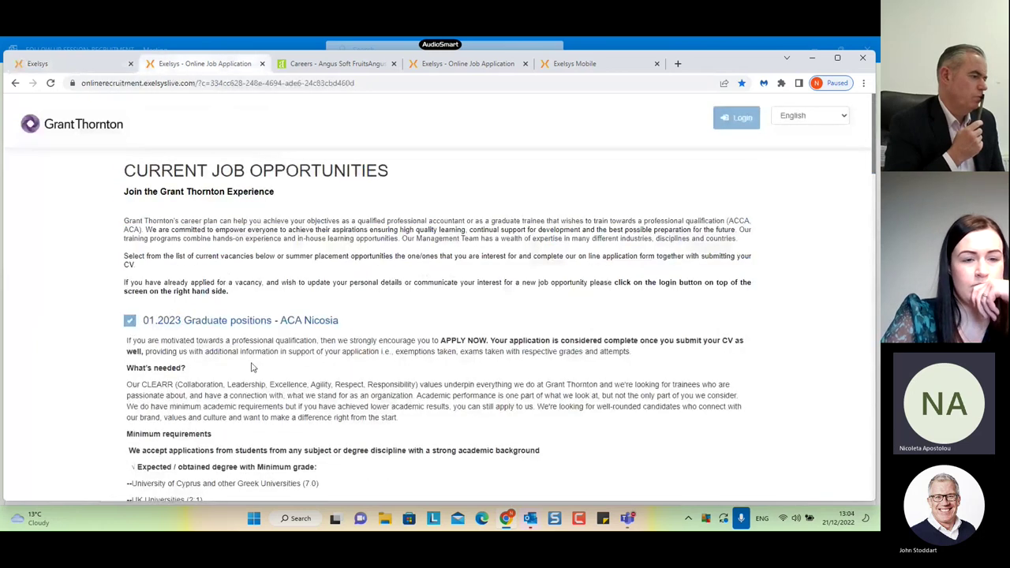
scroll(291, 371, down, 1)
scroll(290, 370, down, 2)
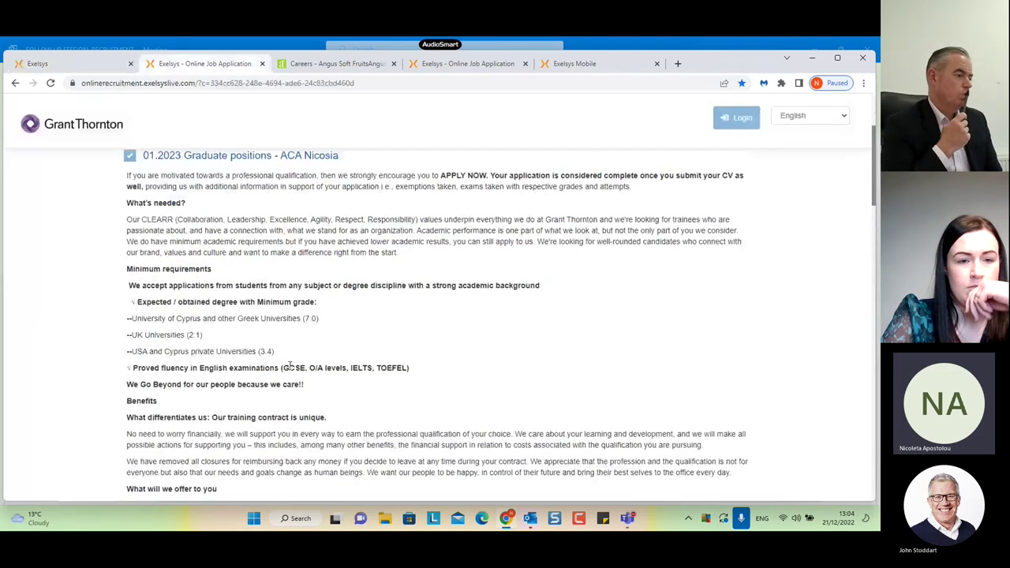
scroll(291, 366, down, 6)
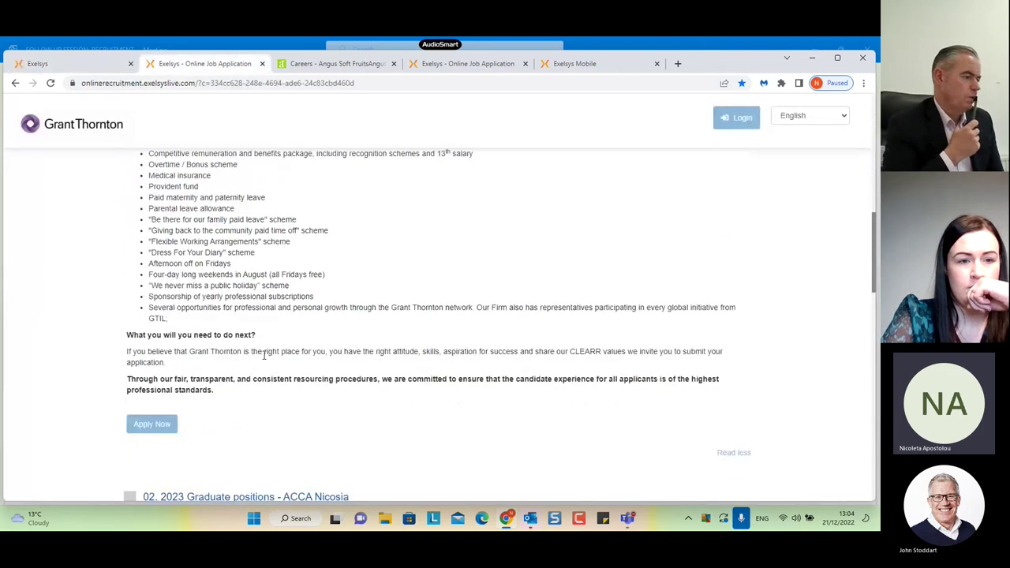
click(165, 426)
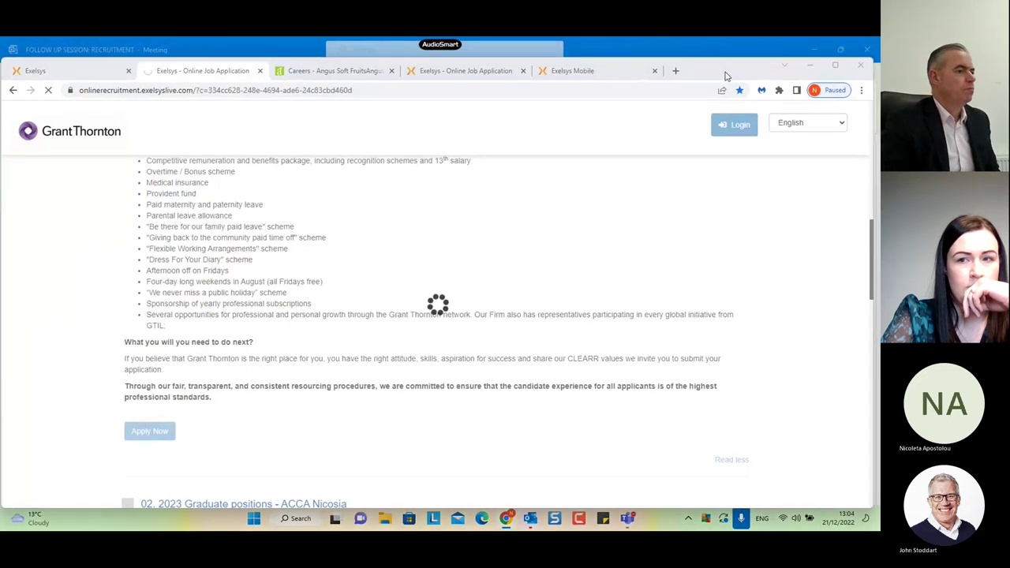
Step: On the Angus Soft Fruits careers page, expand the Packhouse Operative vacancy's description and select that vacancy
click(351, 75)
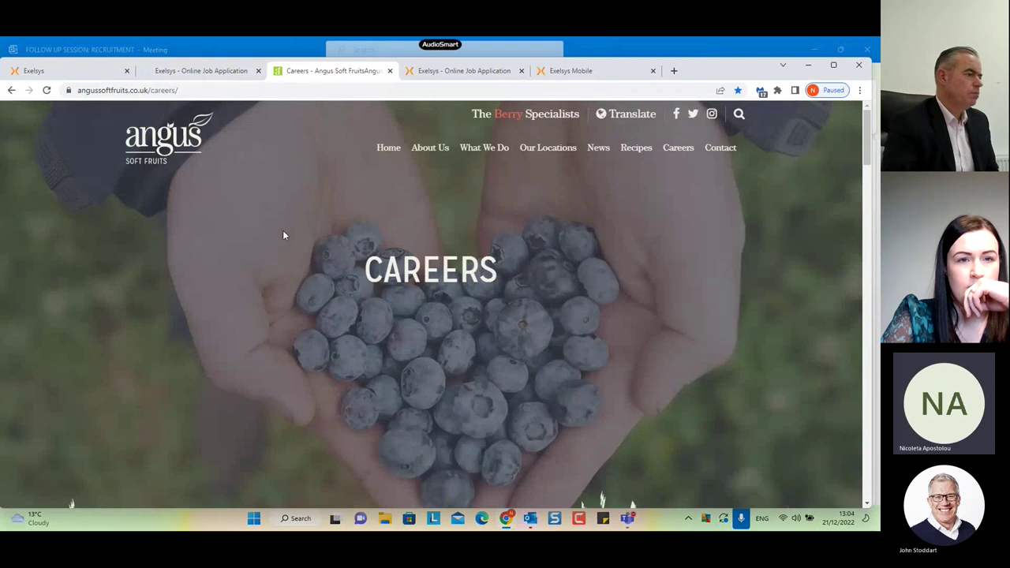
scroll(313, 244, down, 2)
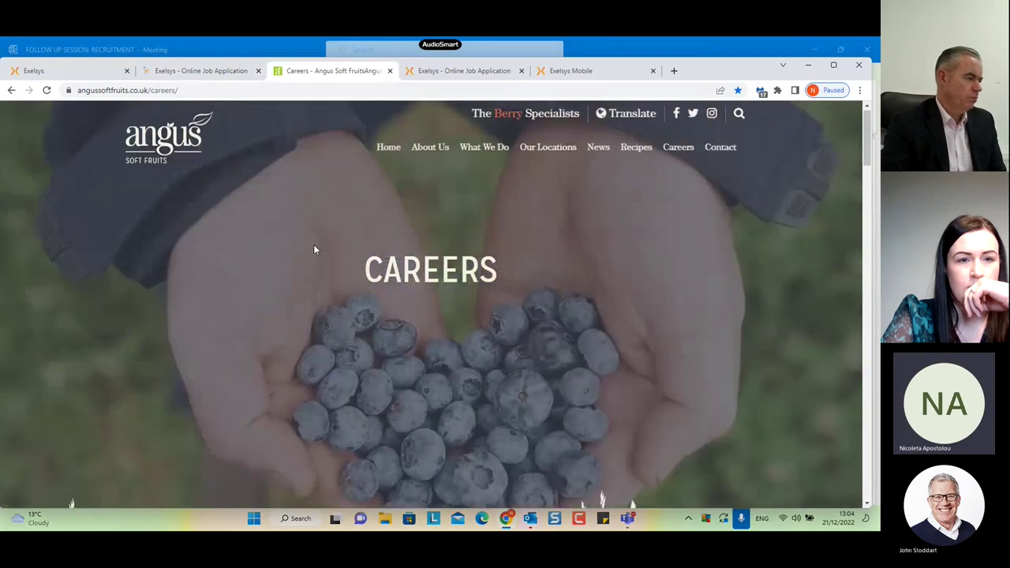
scroll(321, 249, down, 2)
scroll(387, 263, down, 3)
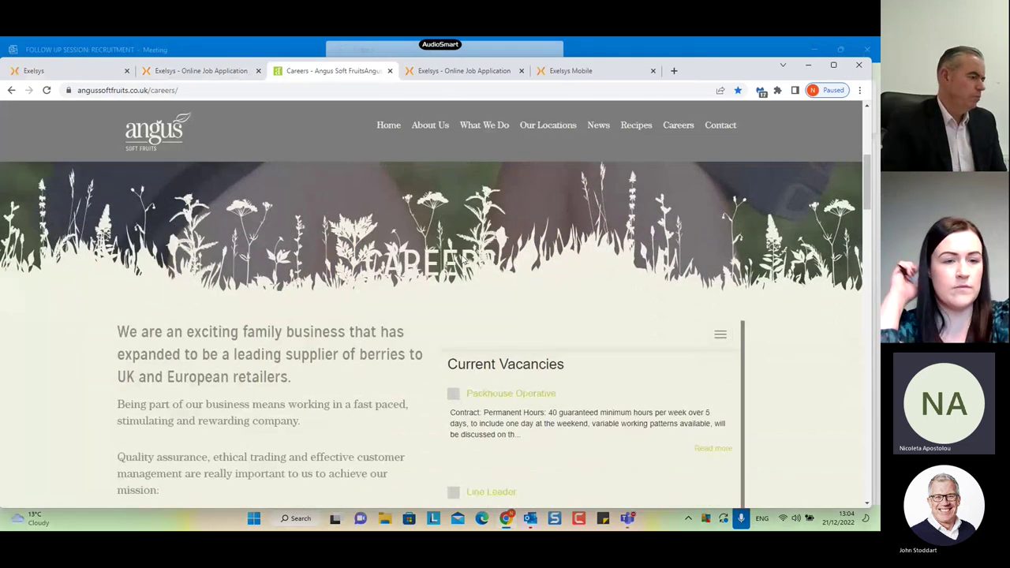
scroll(459, 252, down, 1)
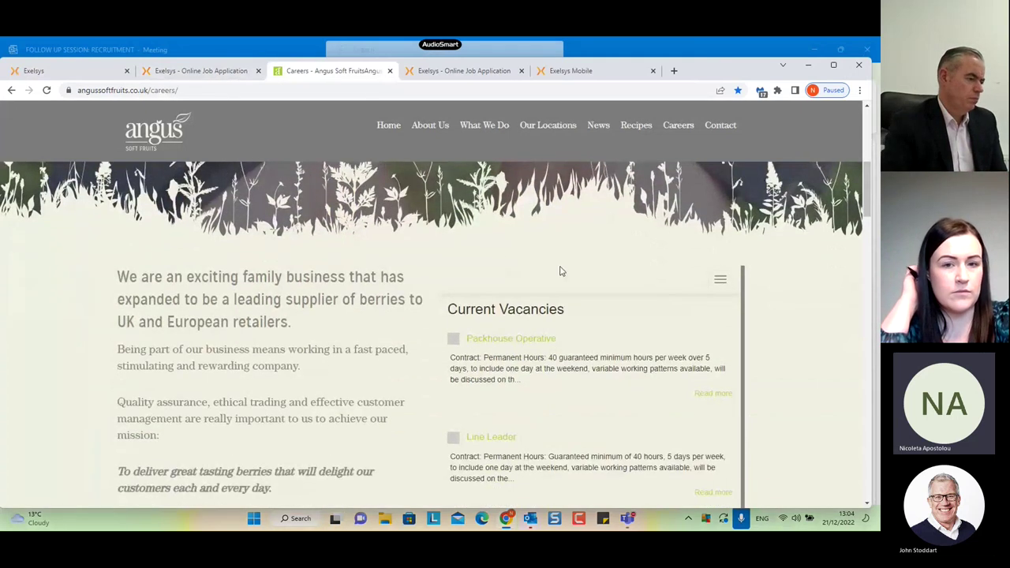
scroll(552, 276, down, 2)
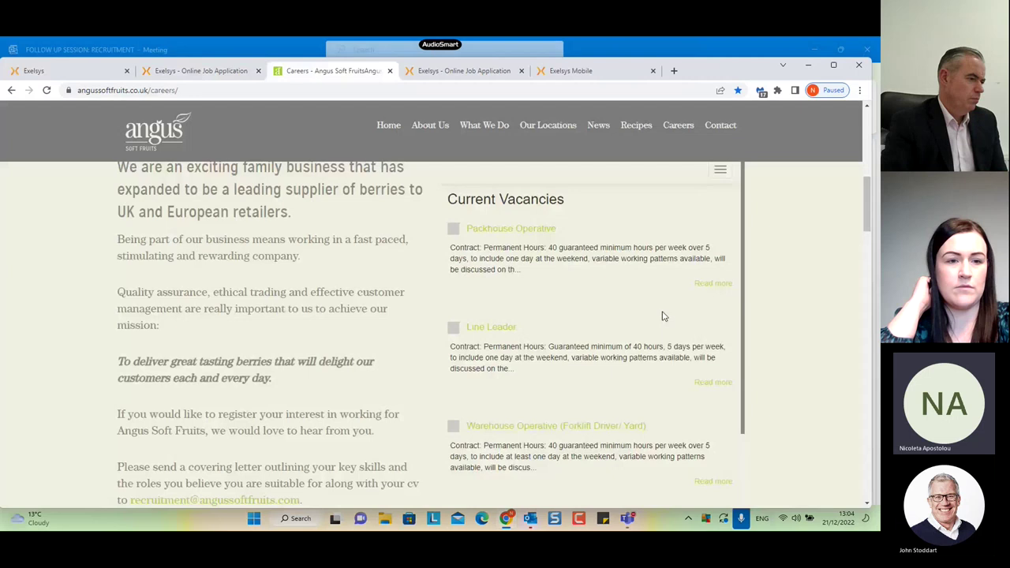
click(714, 284)
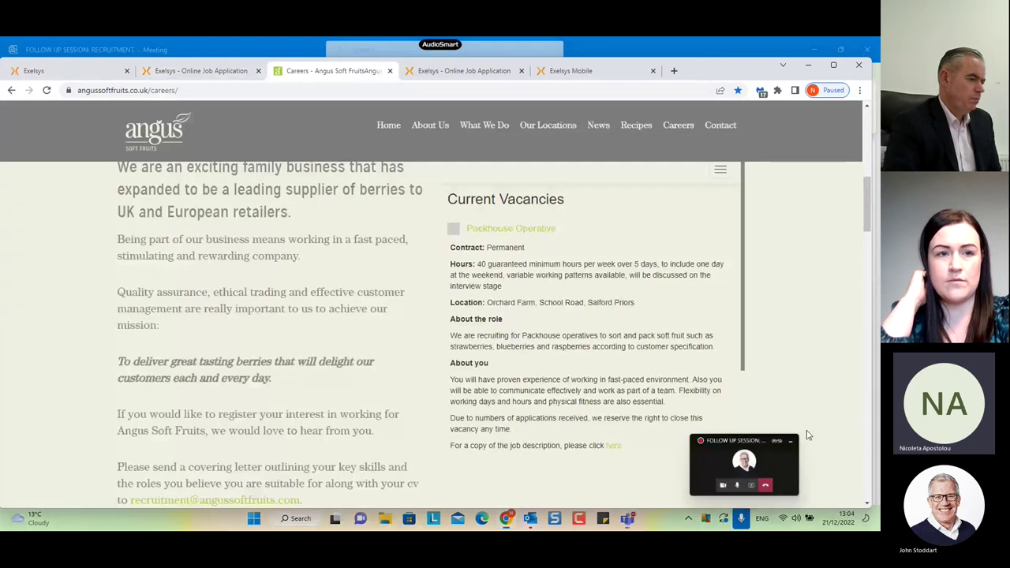
scroll(624, 362, down, 2)
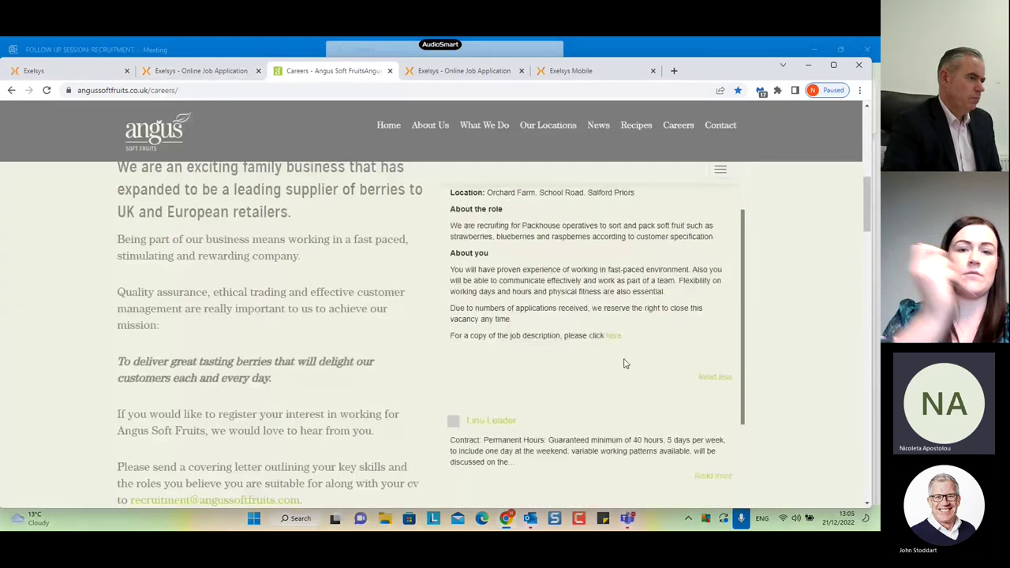
scroll(518, 325, up, 2)
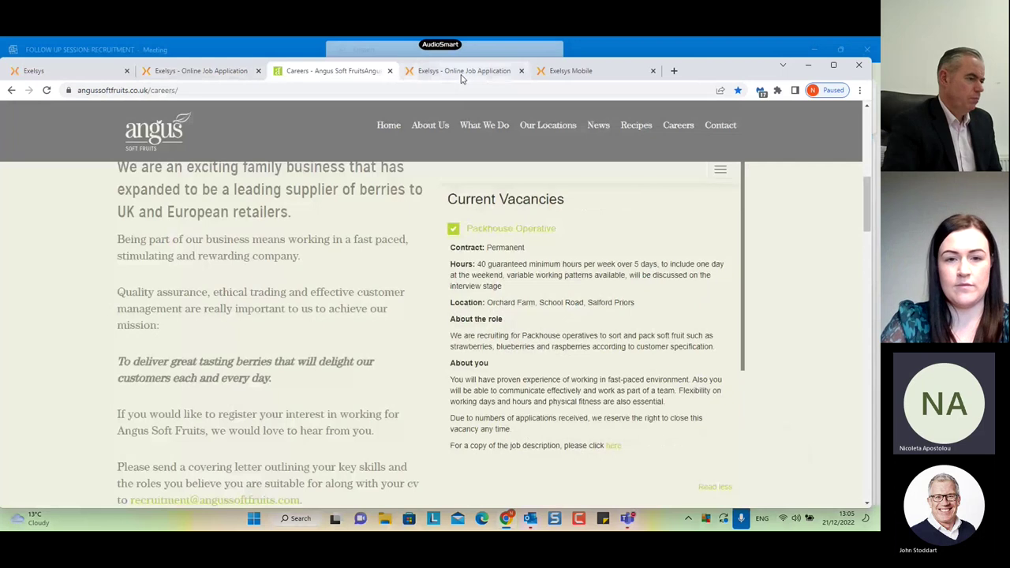
Step: On the Exelsys sample vacancies page, select the Accountant (HR15/02) position and start an application for it
click(463, 73)
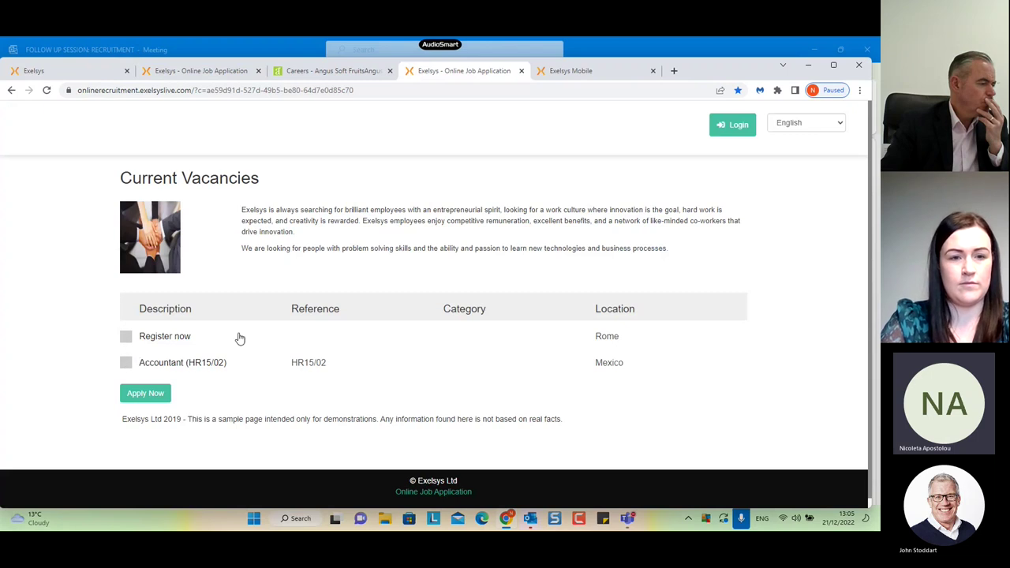
click(126, 362)
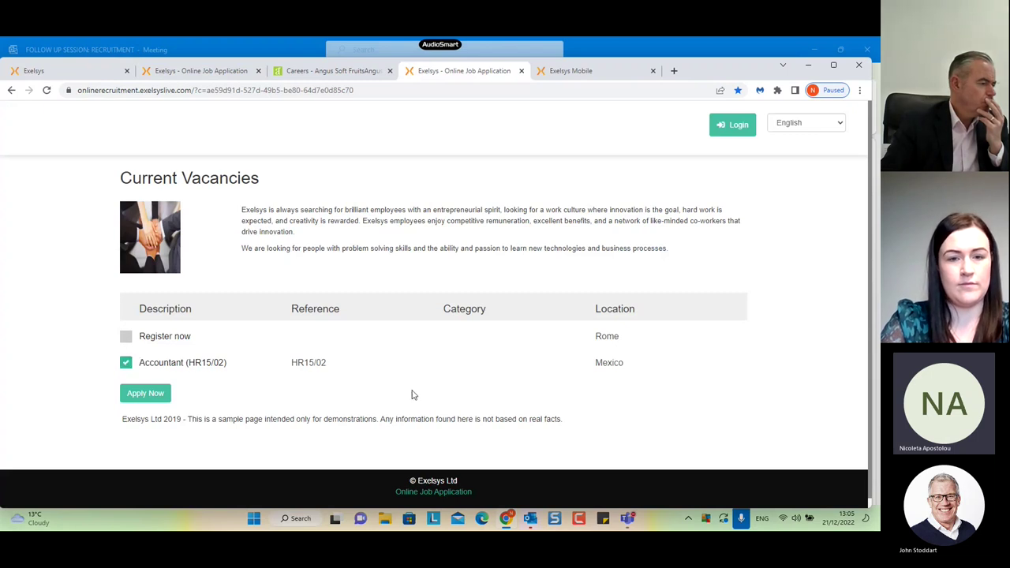
click(143, 396)
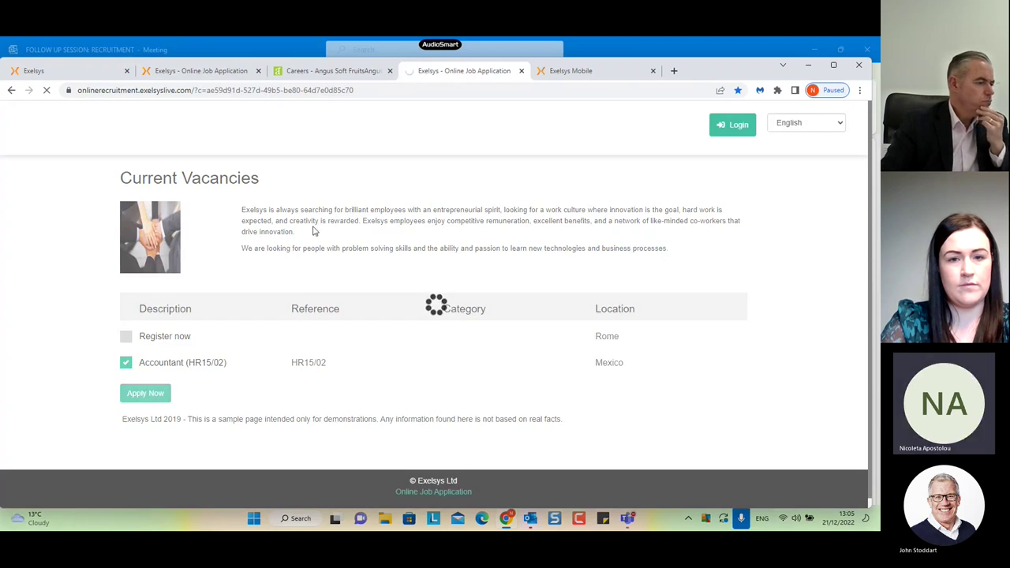
Step: Examine the application sections and personal information fields on the Grant Thornton job application form
click(197, 71)
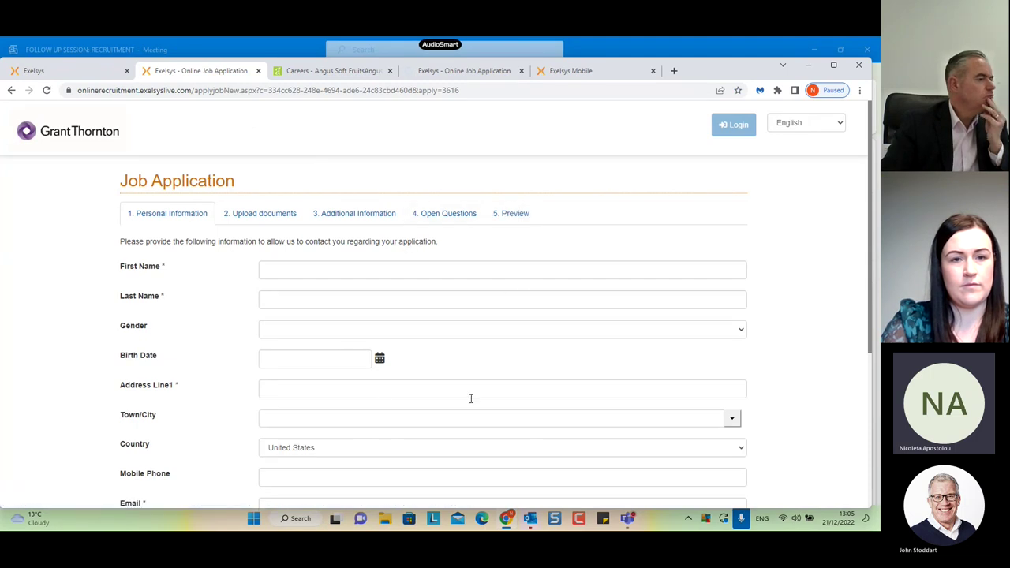
scroll(471, 398, down, 1)
scroll(458, 332, up, 1)
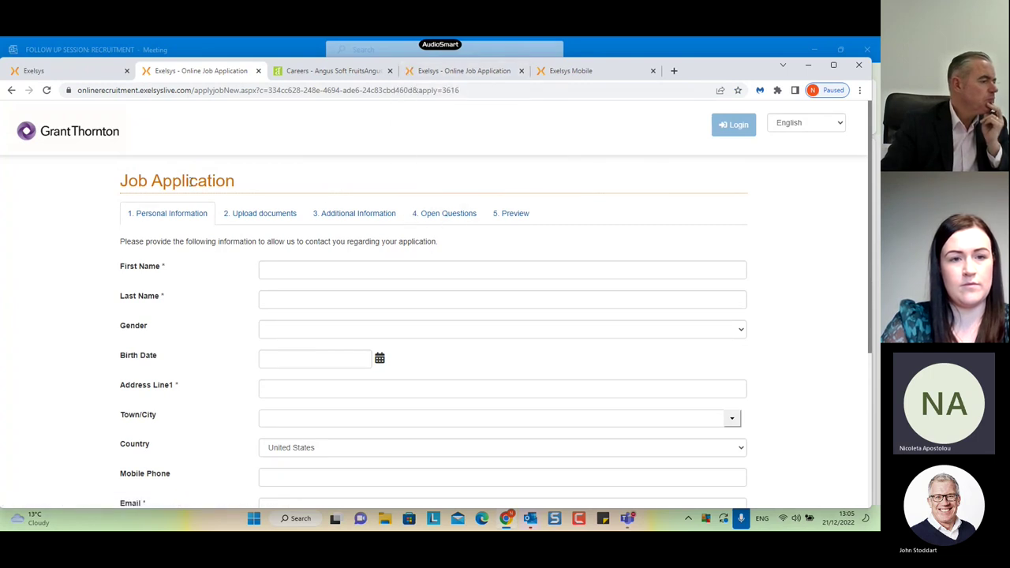
scroll(430, 410, down, 1)
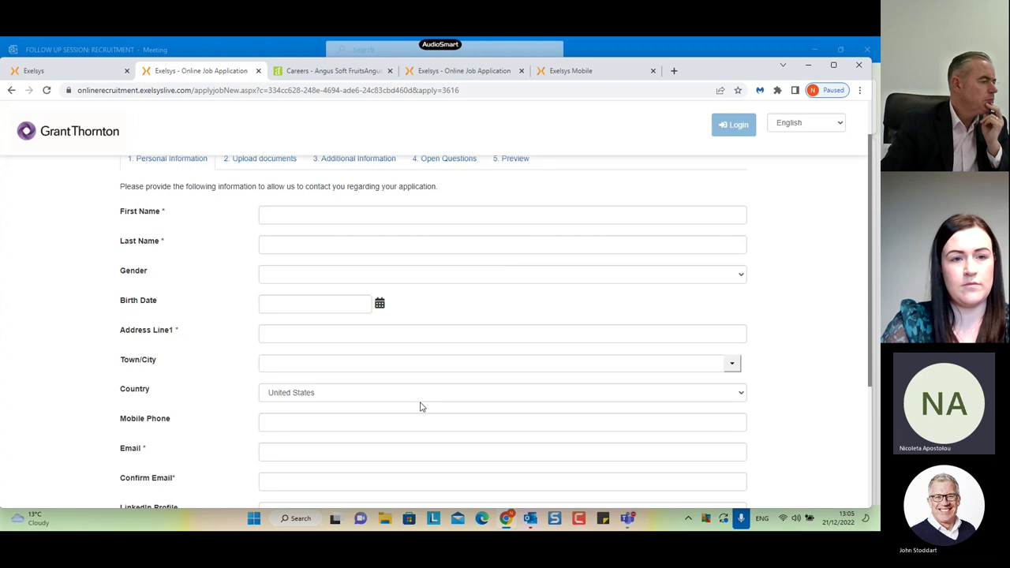
Step: Examine the personal information section of the Exelsys sample job application form for comparison
click(478, 72)
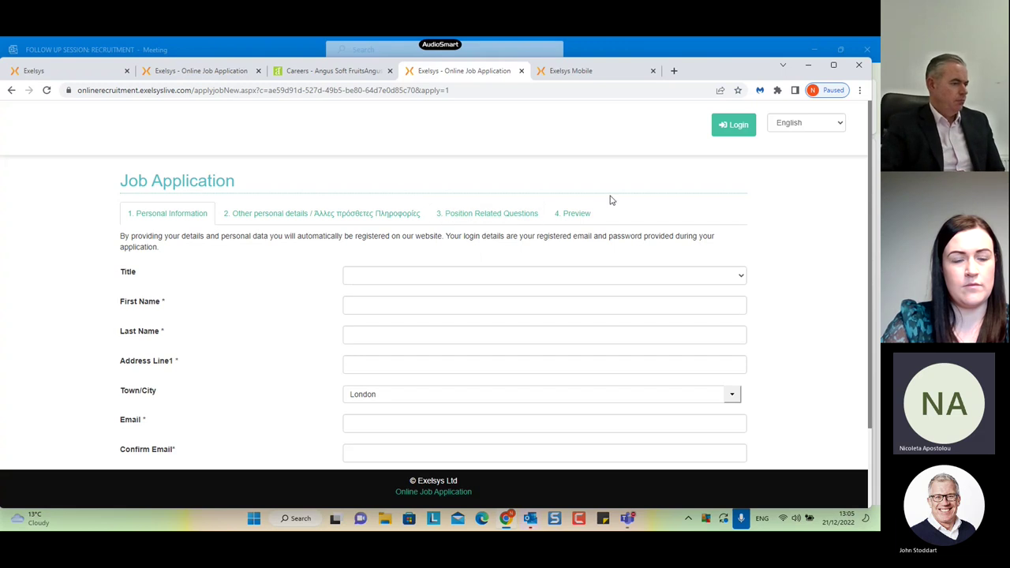
scroll(320, 250, down, 2)
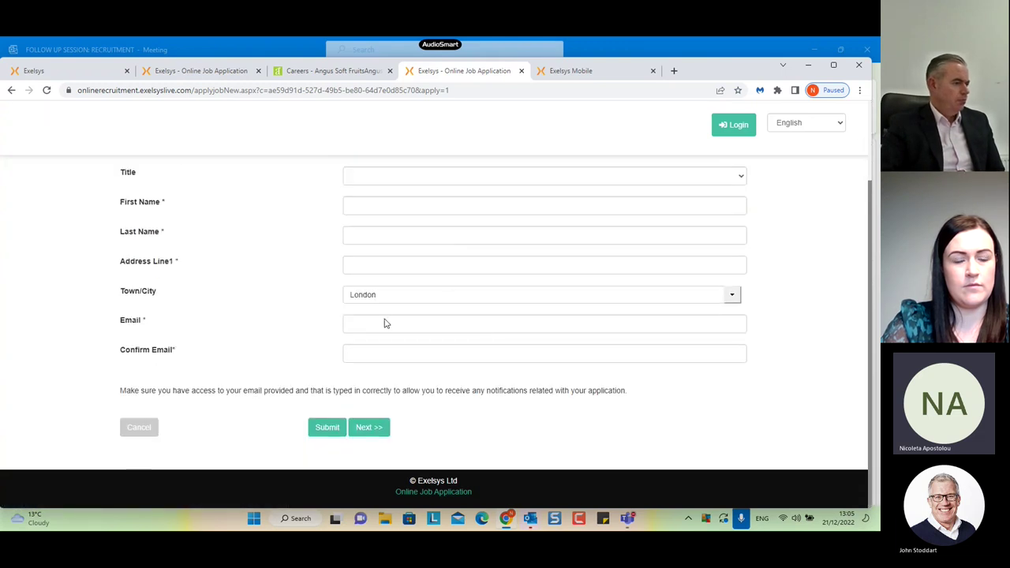
scroll(386, 324, up, 2)
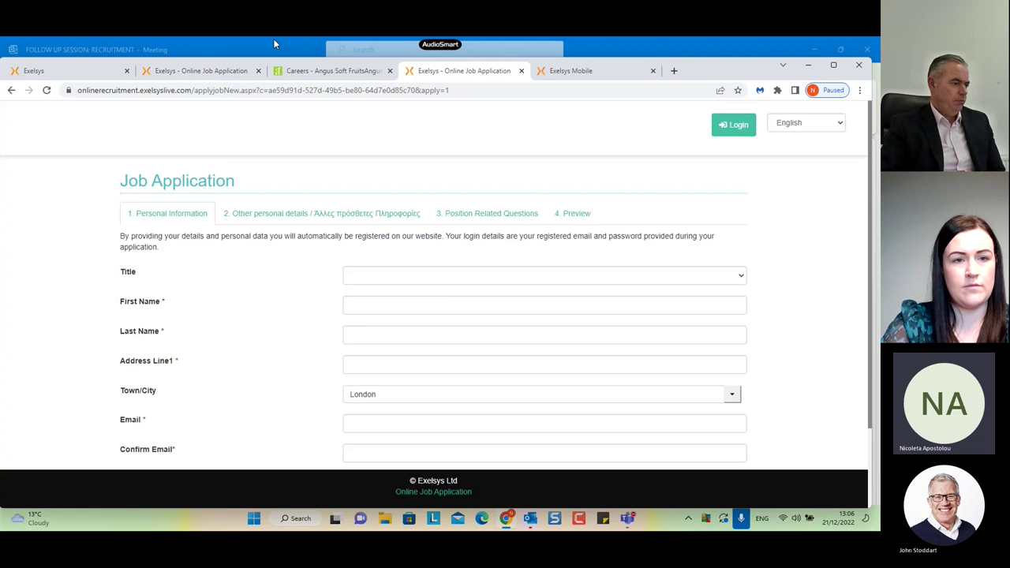
Step: Return to the Grant Thornton application form and review its fields down to LinkedIn Profile, Nationality and Source
click(199, 72)
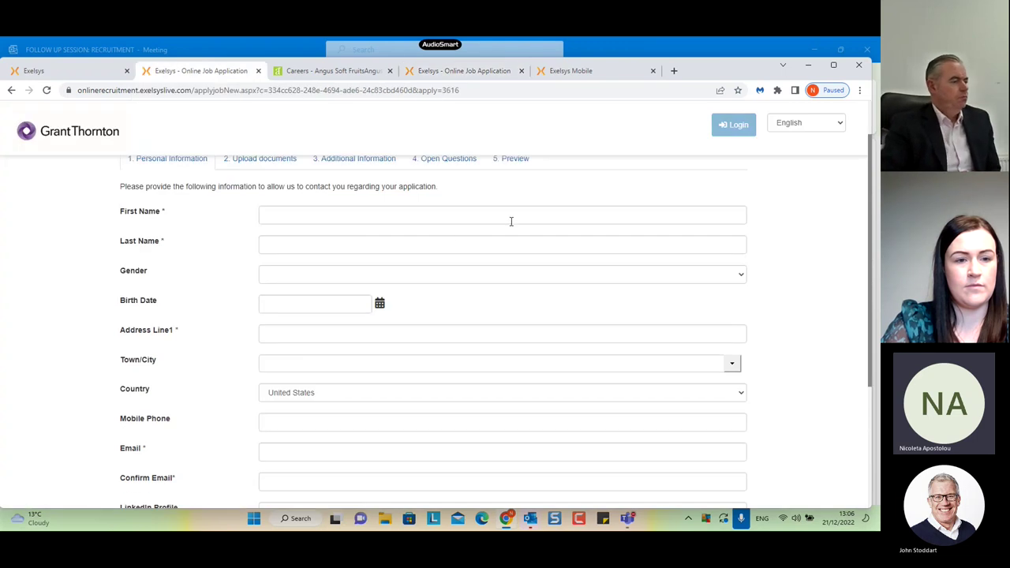
scroll(464, 230, down, 3)
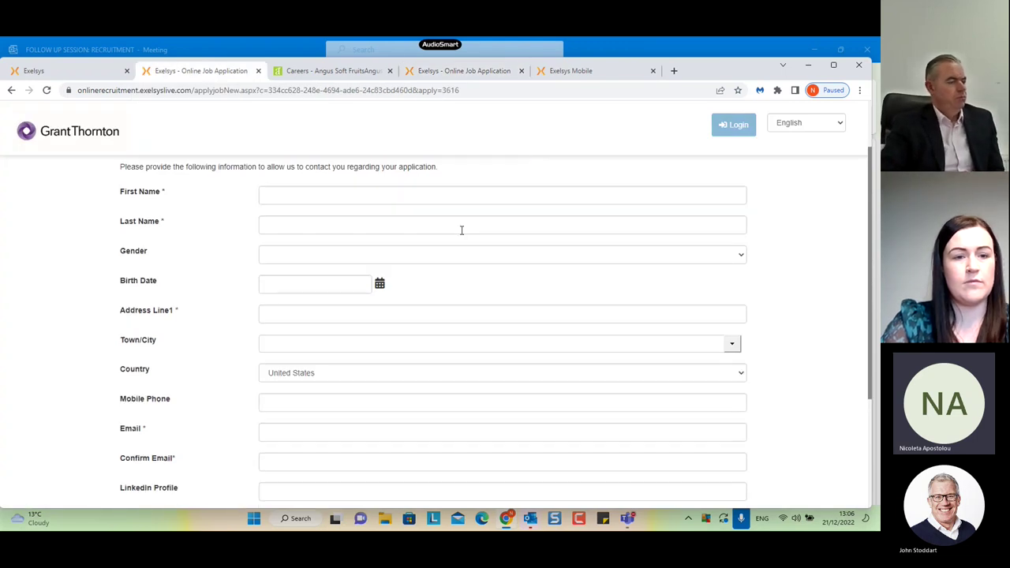
scroll(470, 233, up, 4)
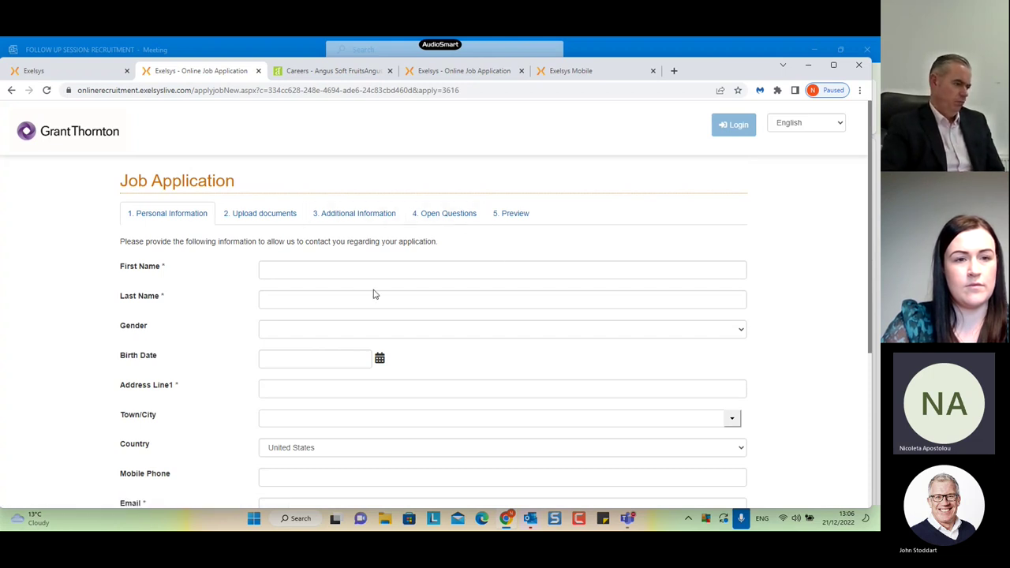
scroll(268, 407, down, 2)
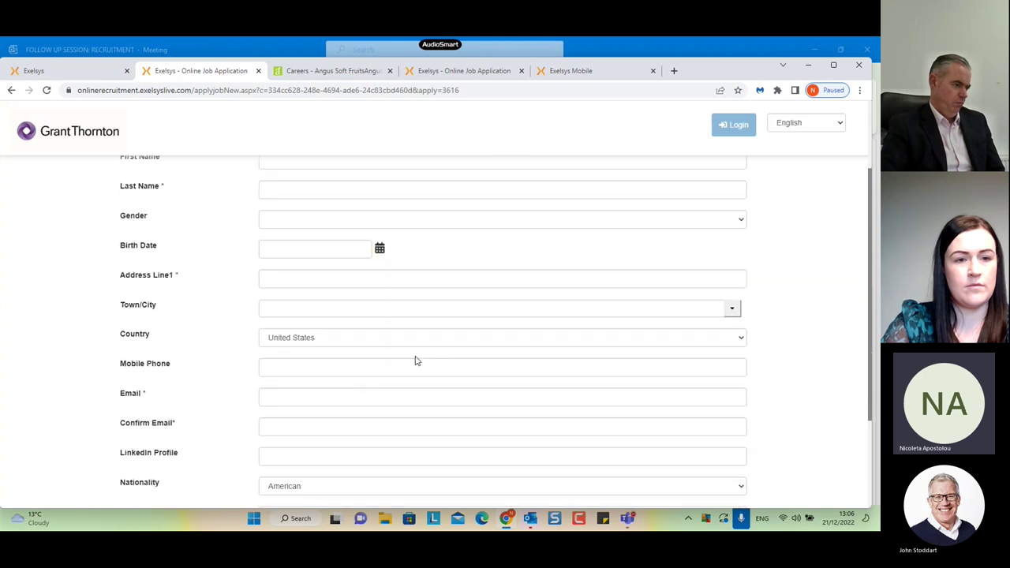
scroll(417, 360, down, 1)
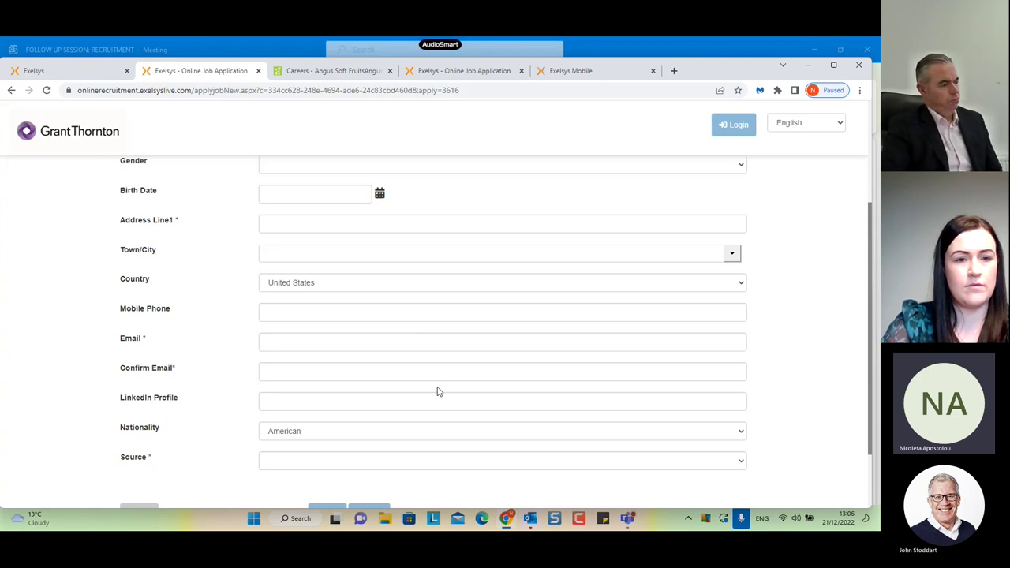
scroll(438, 390, up, 3)
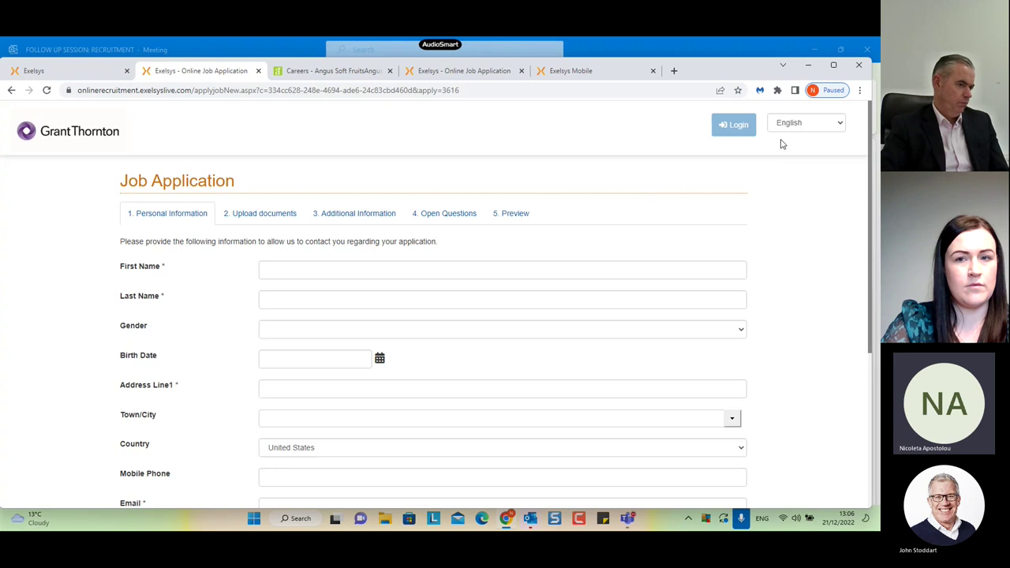
Step: Open the Grant Thornton applicant login page, and switch to the main Exelsys HCM home page
click(734, 127)
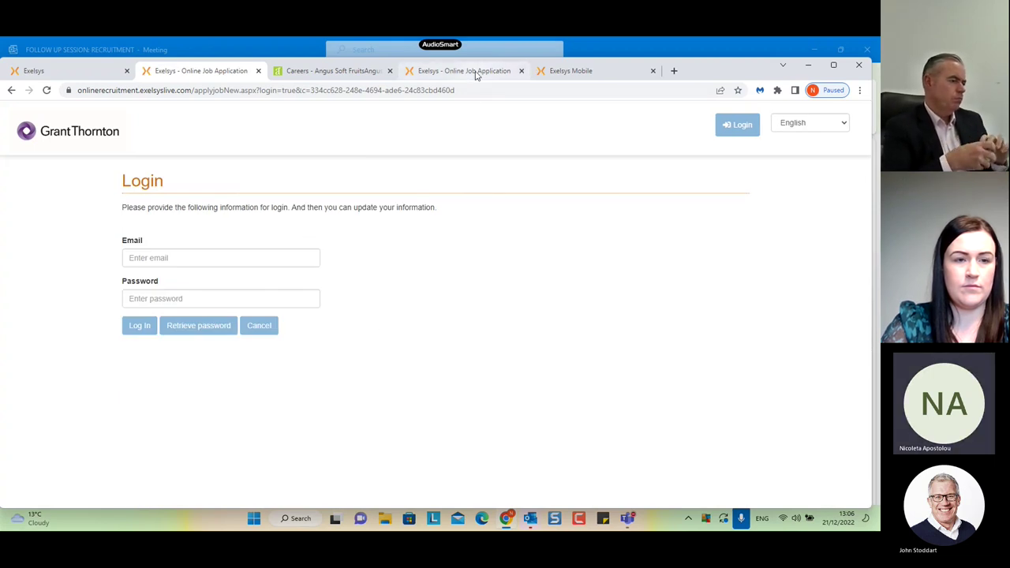
mouse_move(476, 75)
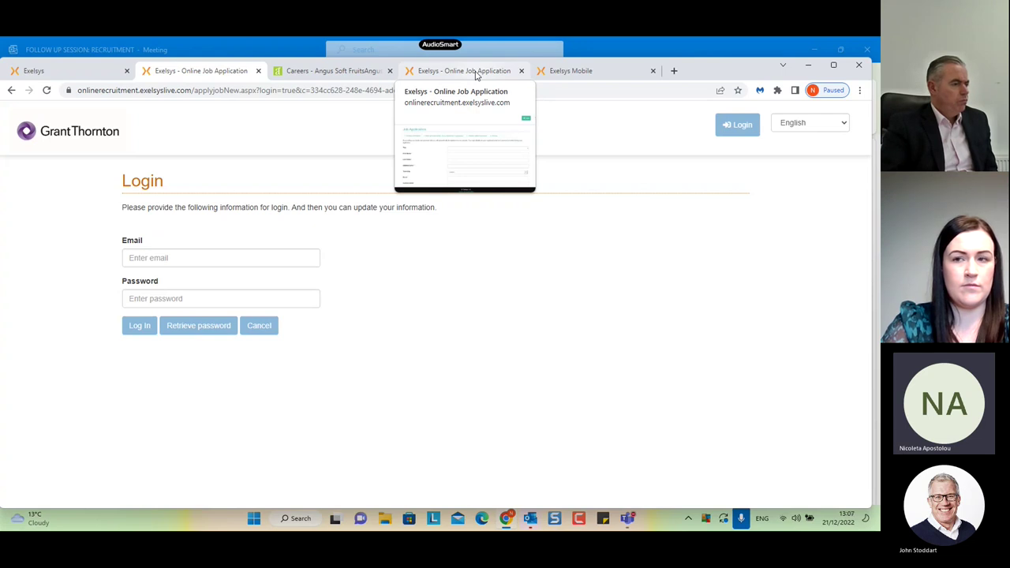
click(31, 71)
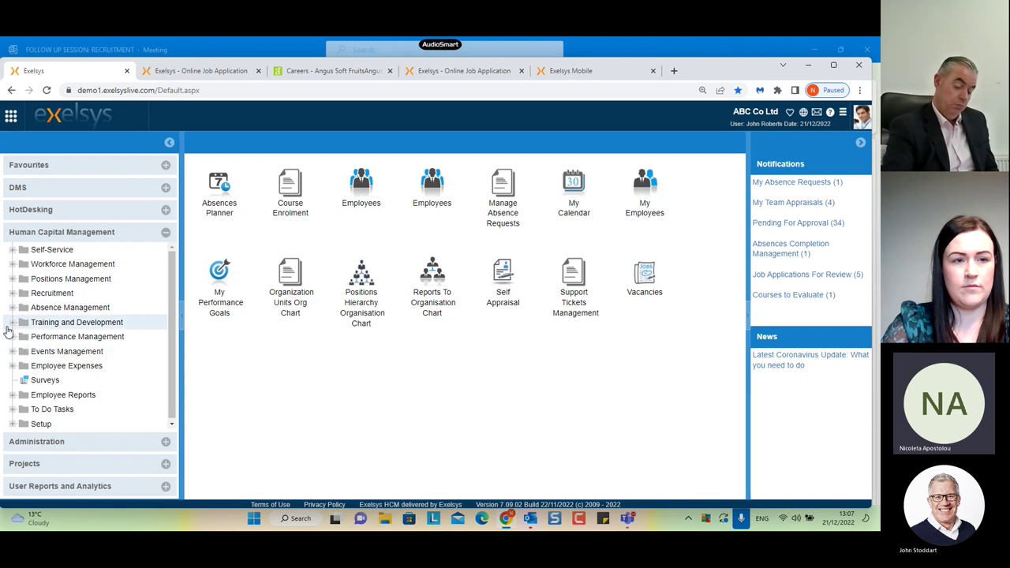
Step: Open the Recruitment vacancies list, widen the Position column, and open the Group Finance - Accountant vacancy maximised
click(9, 294)
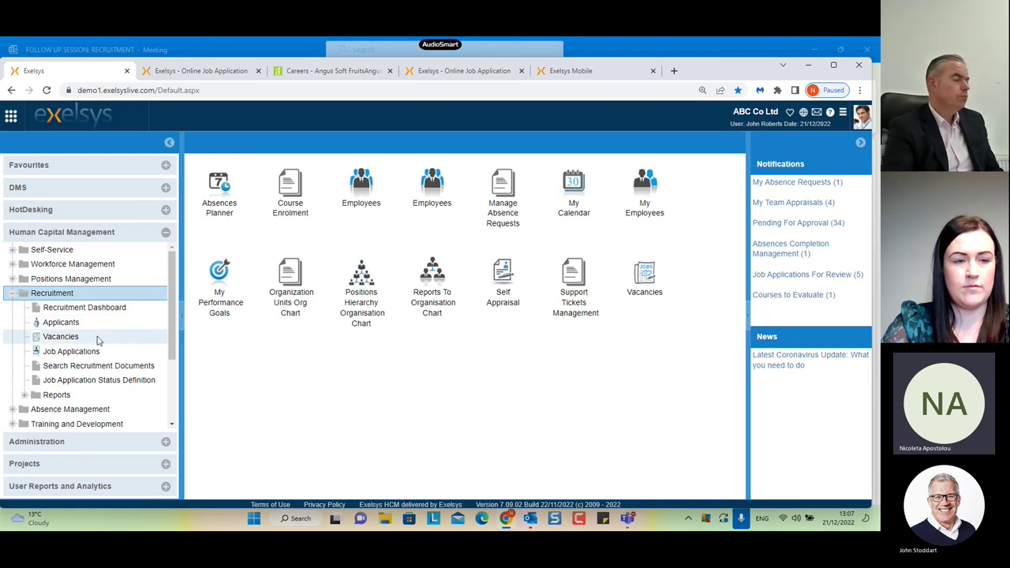
click(61, 337)
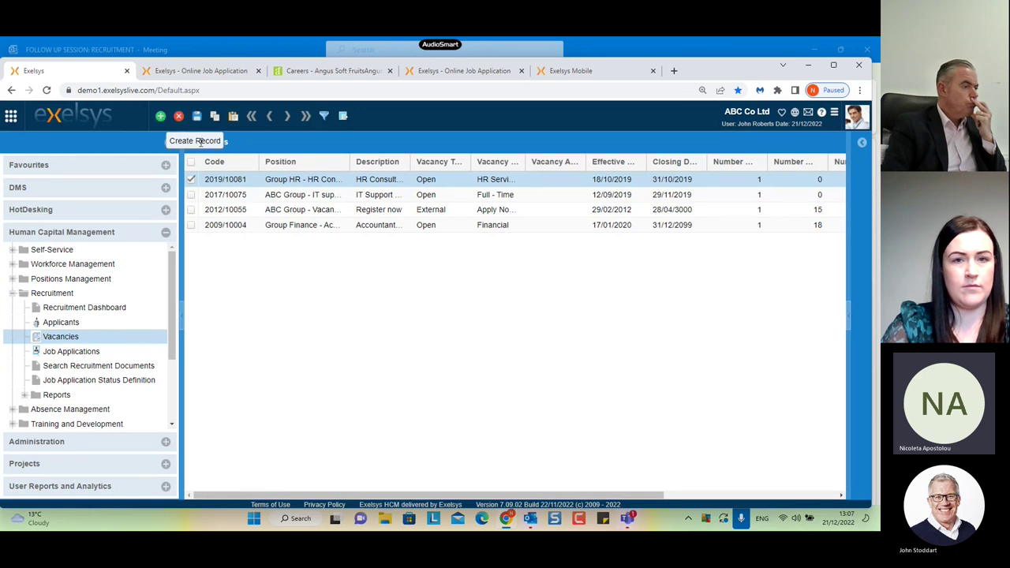
drag(352, 160, 390, 161)
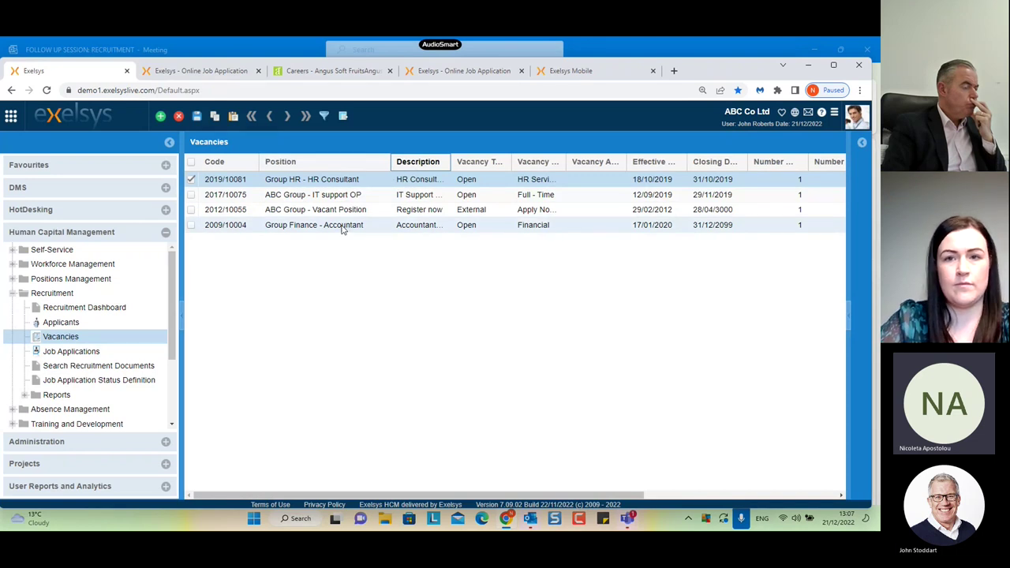
click(343, 227)
double_click(343, 227)
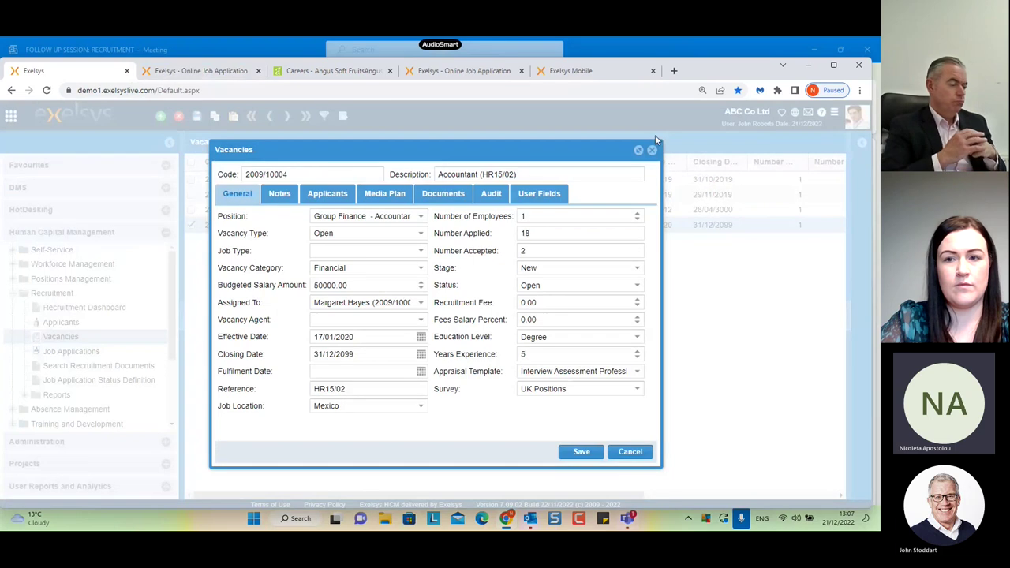
click(639, 150)
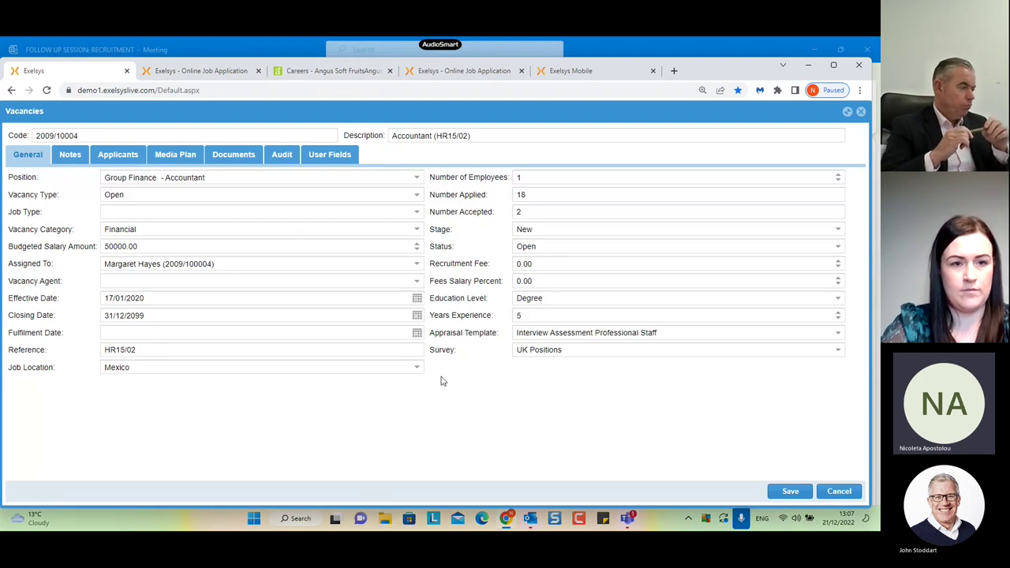
Step: Examine the vacancy's description and the positions available for selection
click(500, 139)
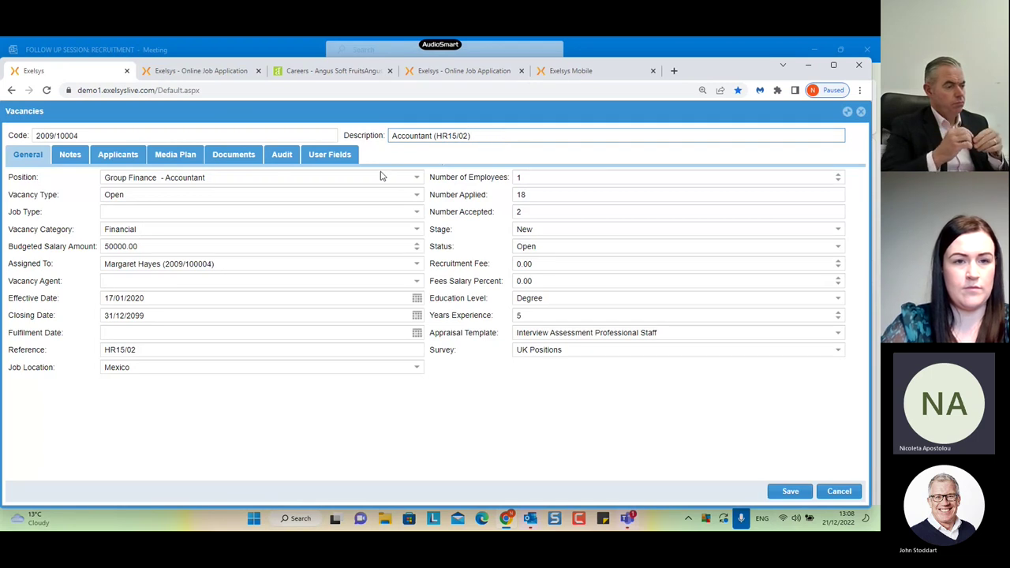
click(418, 178)
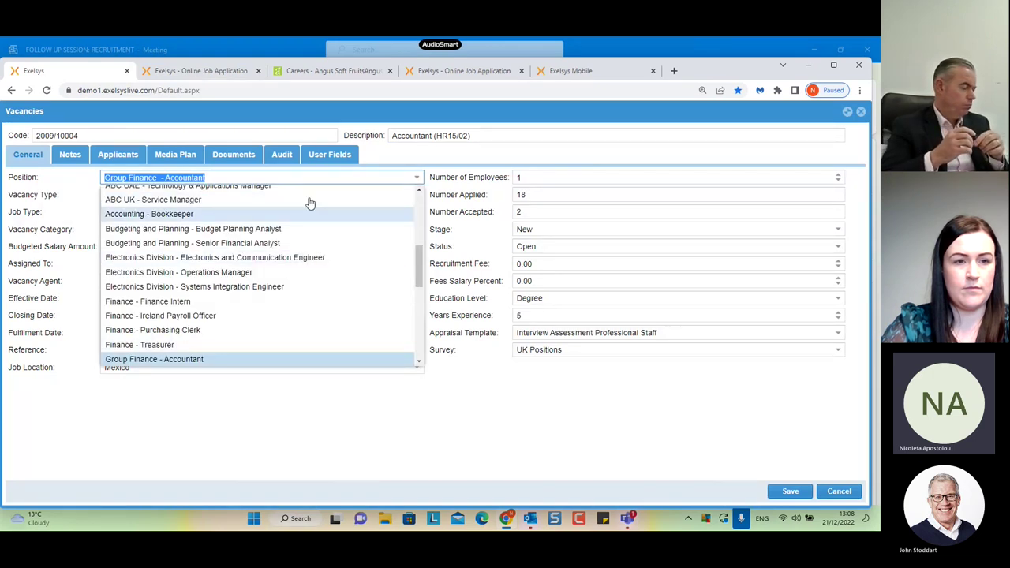
scroll(273, 308, down, 1)
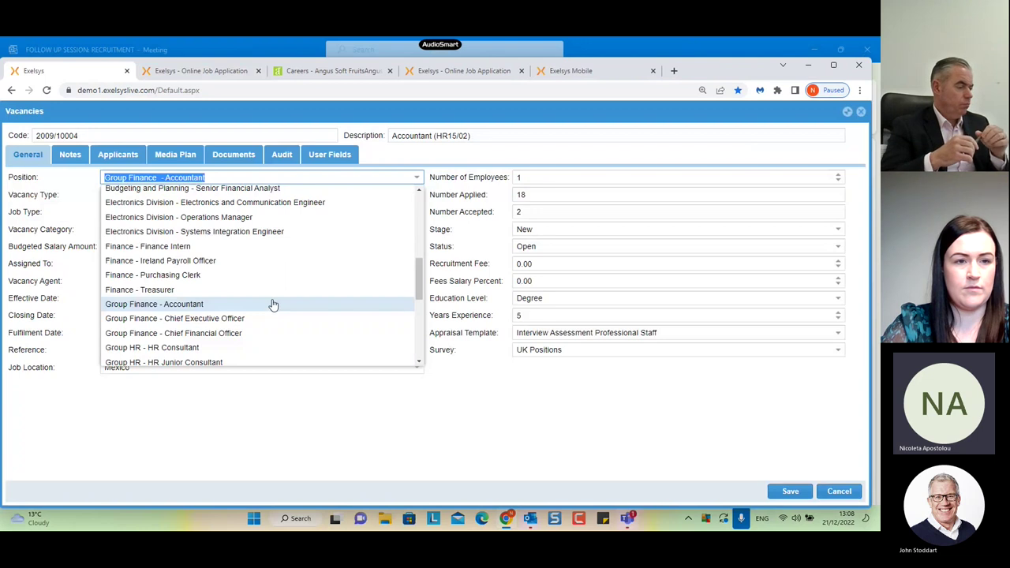
click(459, 441)
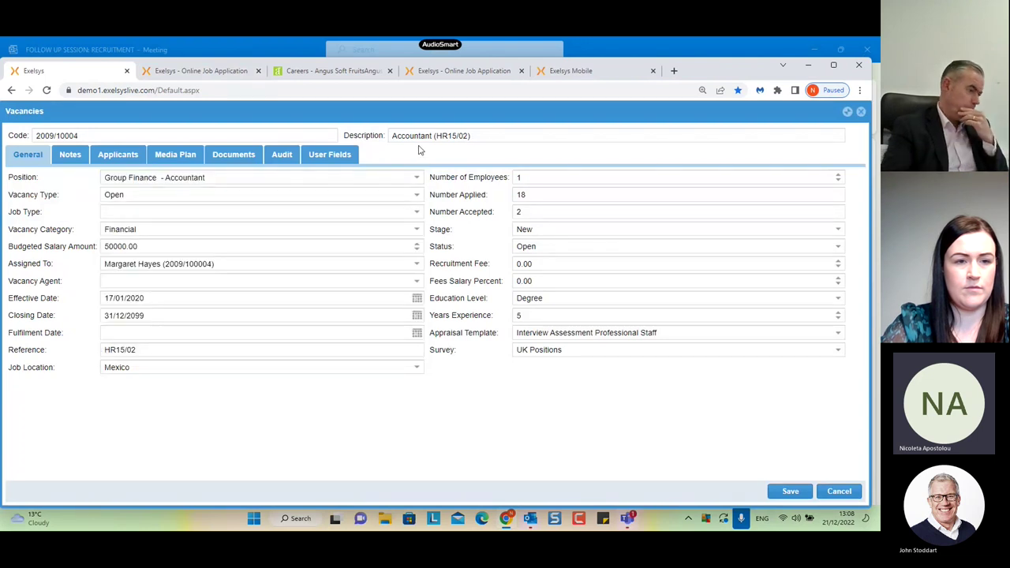
Step: Review the available options for the vacancy's Vacancy Type, Job Type and Vacancy Category
click(417, 197)
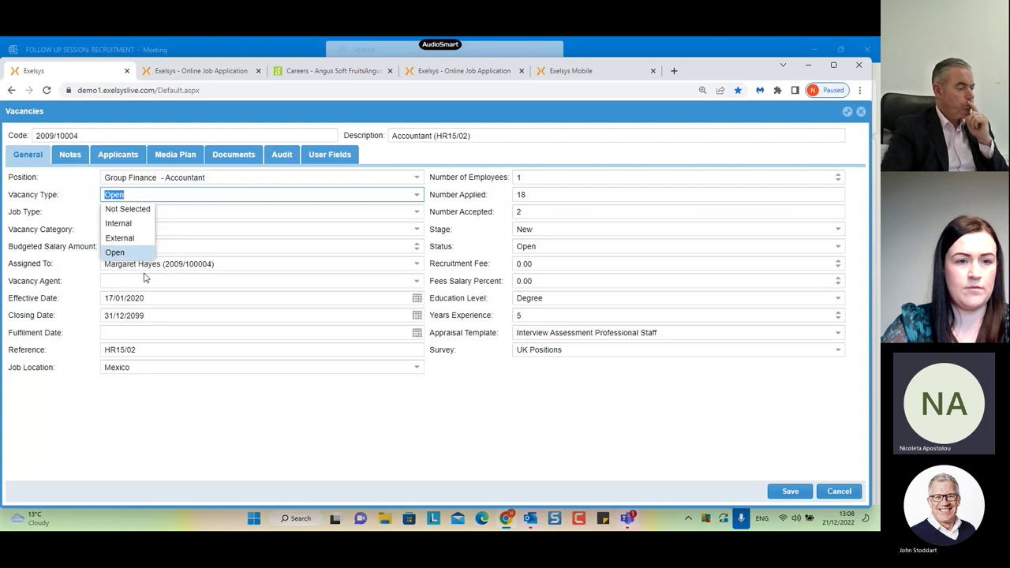
key(super+s)
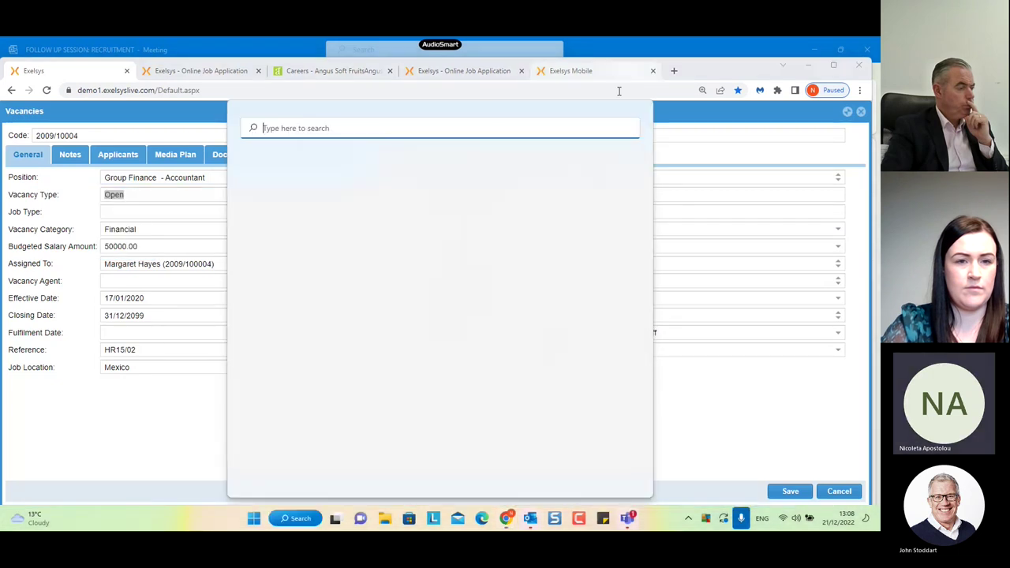
click(251, 103)
click(417, 211)
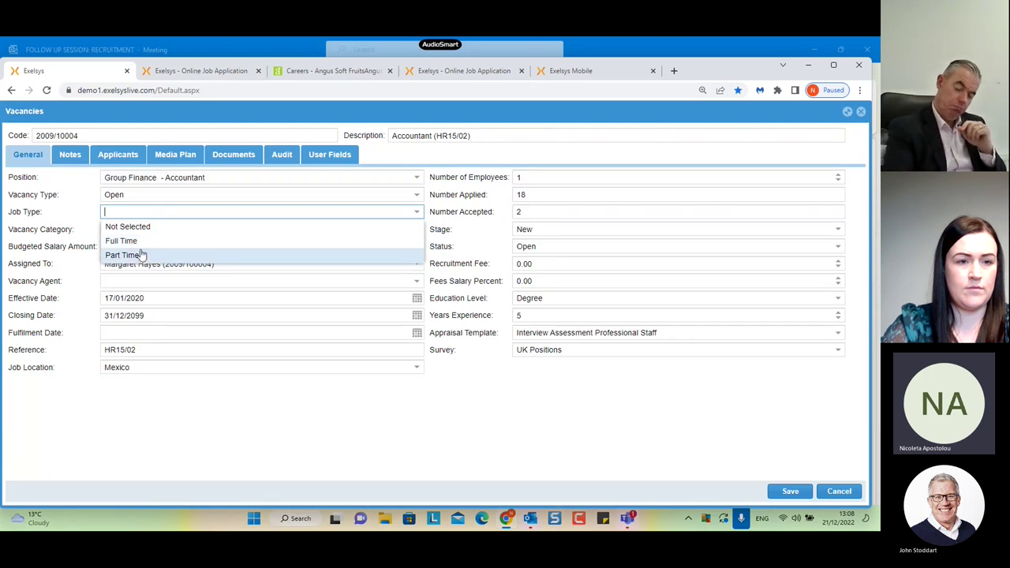
click(485, 392)
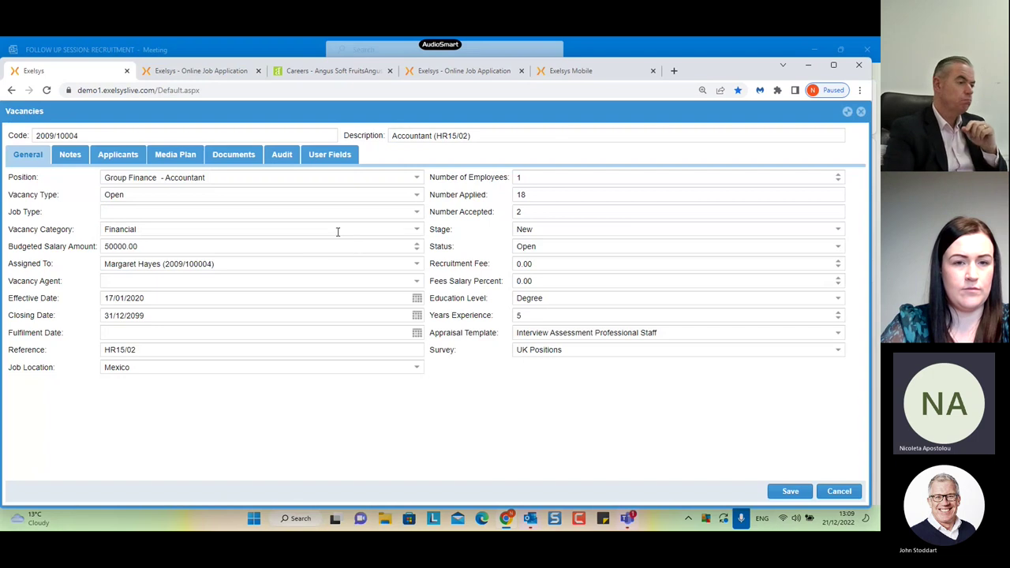
click(416, 234)
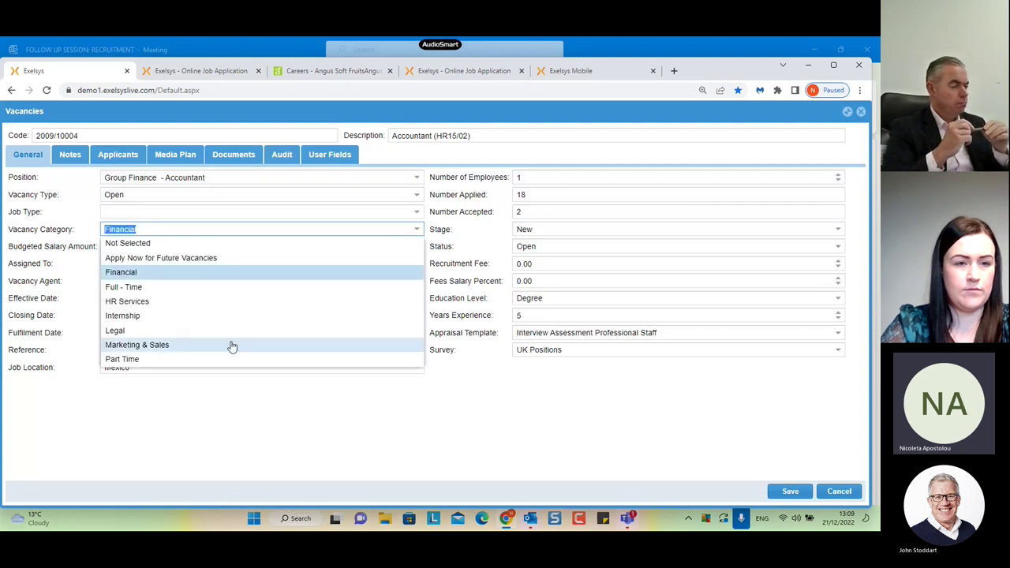
click(512, 411)
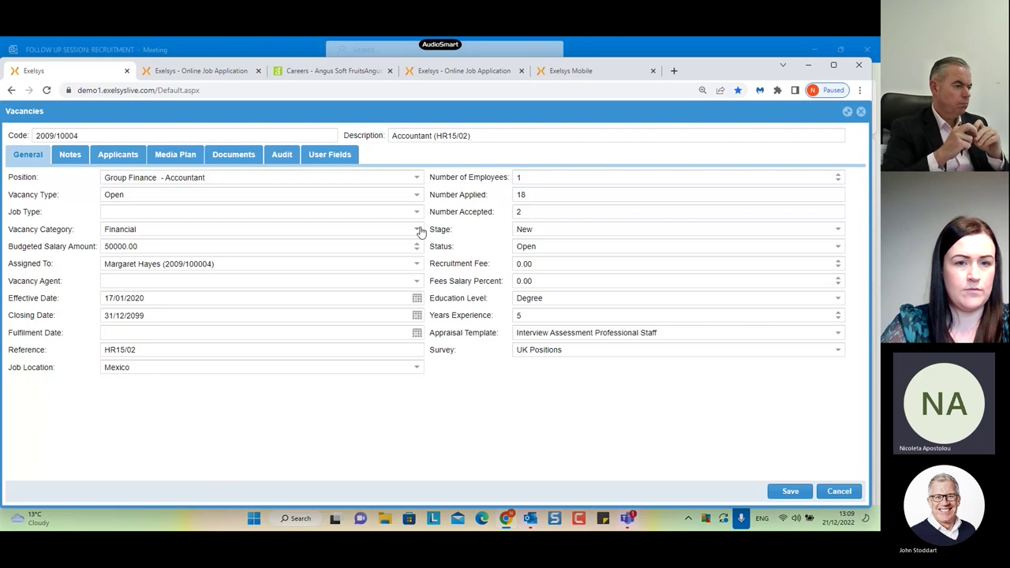
Step: Review the vacancy's Budgeted Salary Amount and the choices for Assigned To and Vacancy Agent
click(383, 245)
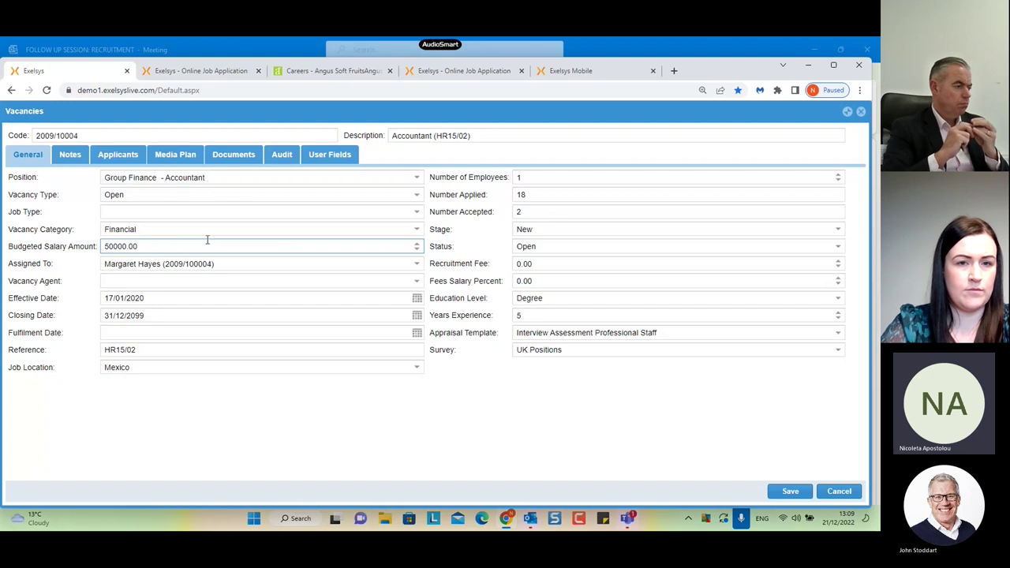
click(249, 264)
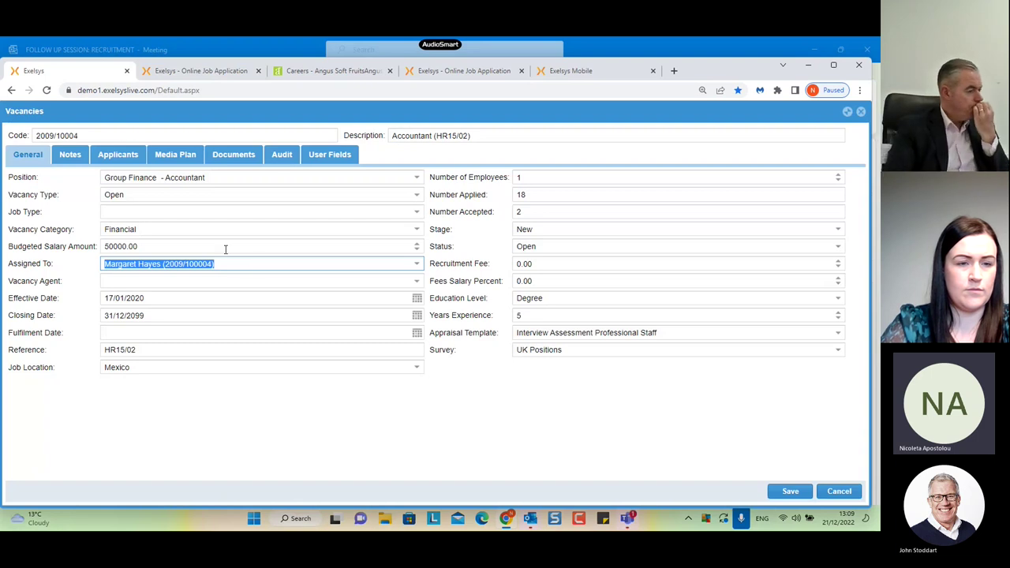
click(417, 266)
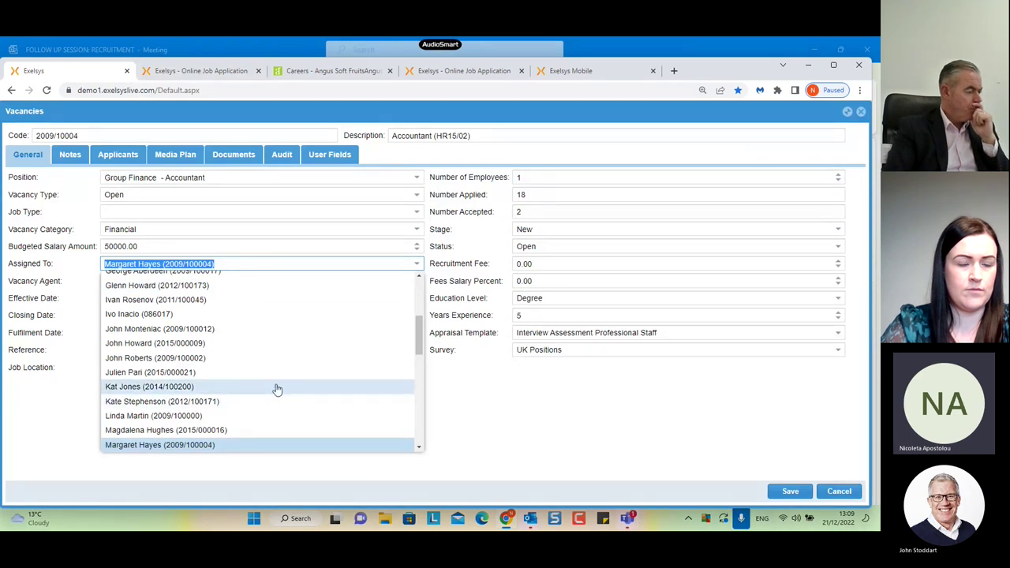
click(474, 435)
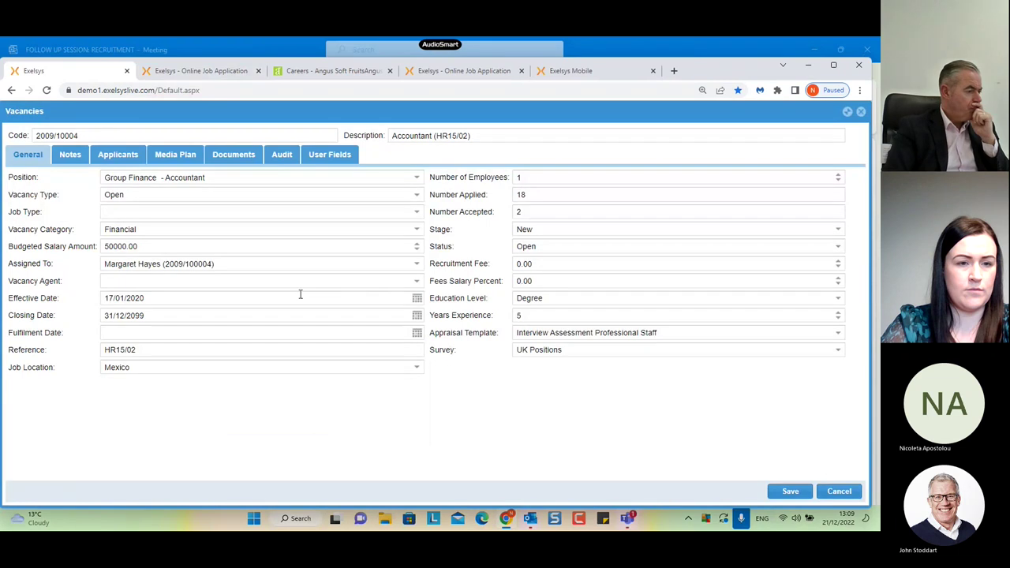
click(417, 283)
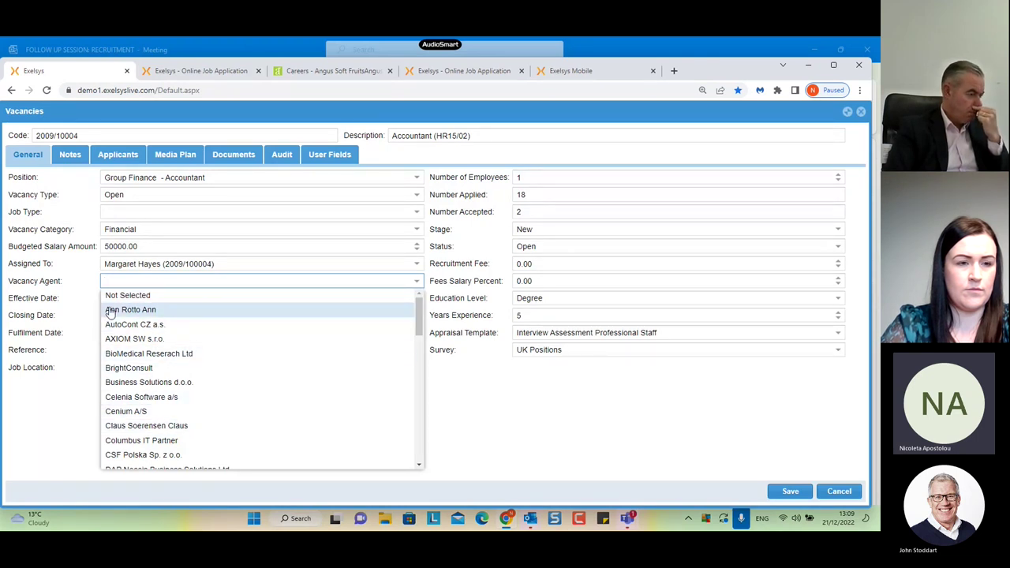
click(461, 397)
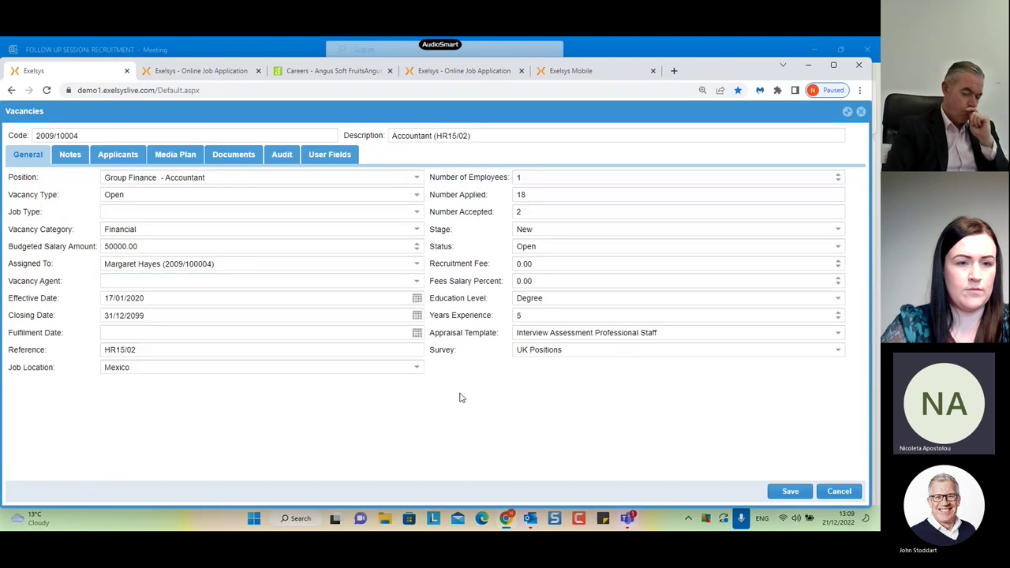
Step: Examine the vacancy's Effective Date, Closing Date and Fulfilment Date fields
click(153, 297)
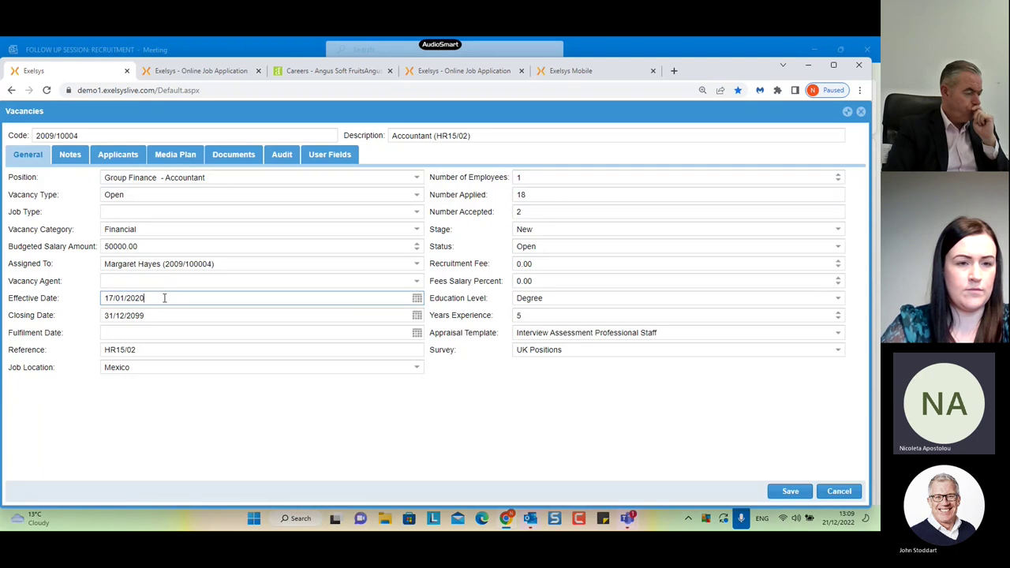
click(167, 316)
double_click(167, 317)
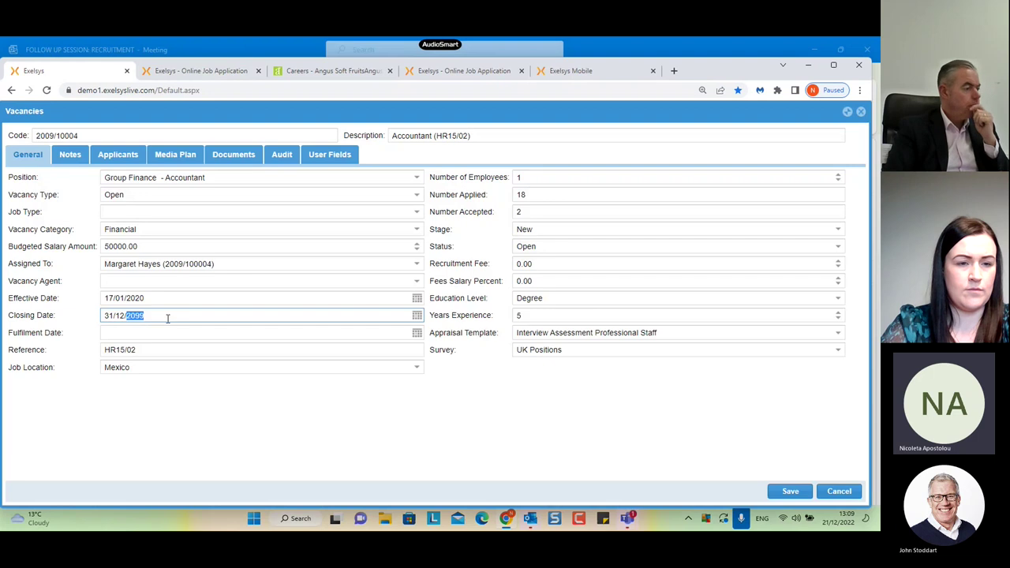
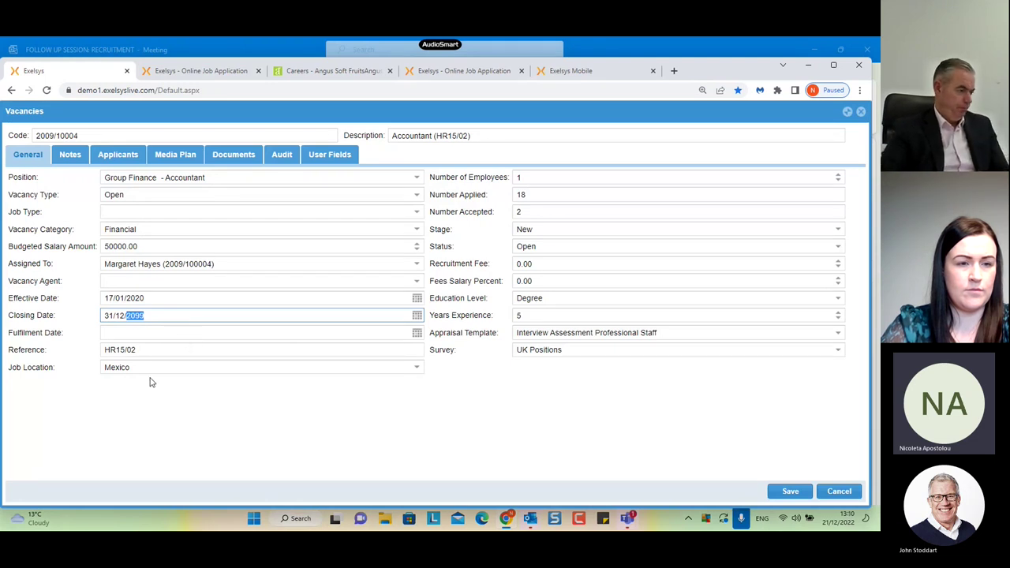
click(193, 332)
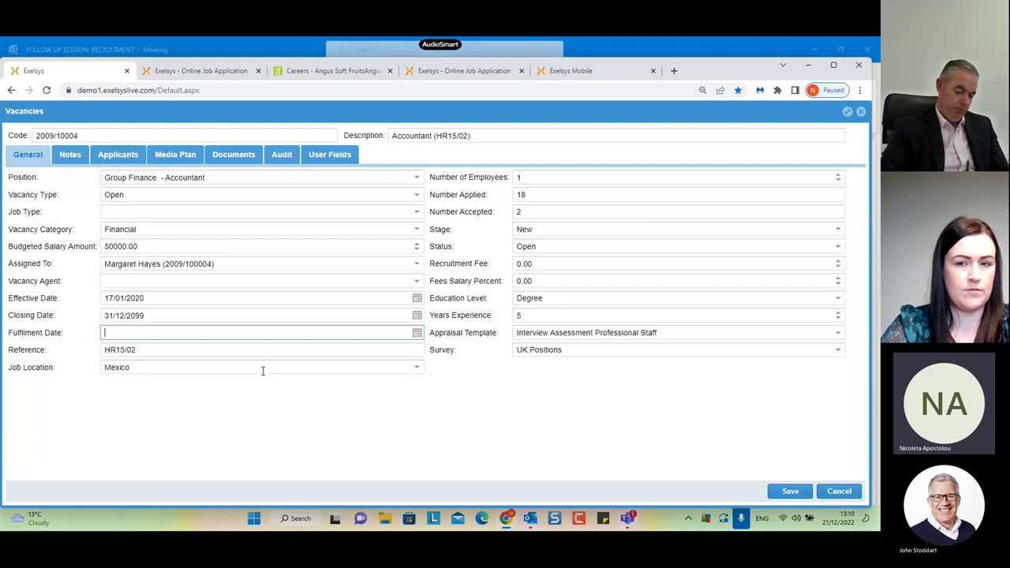
click(478, 409)
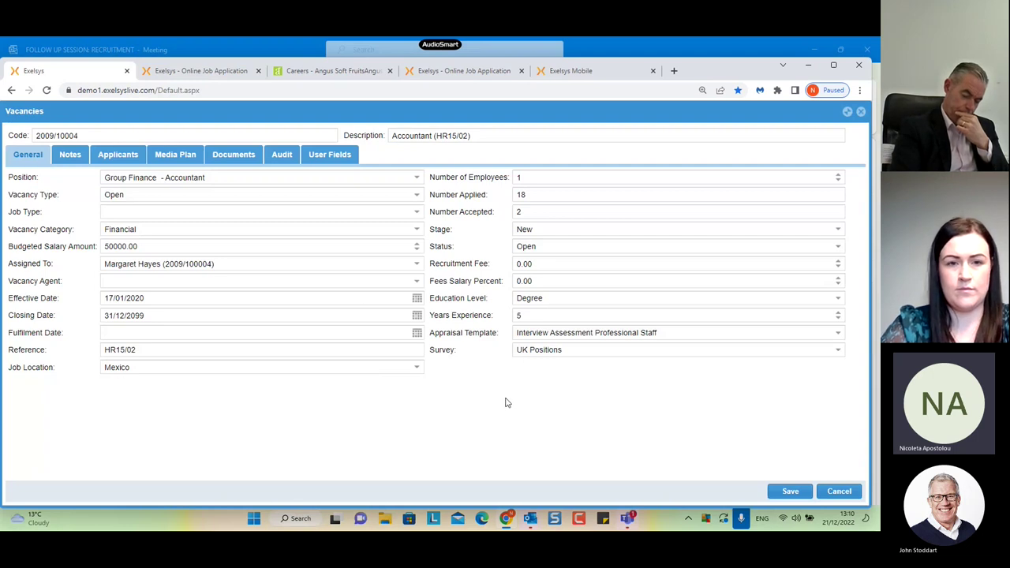
Step: Review the vacancy's Number of Employees field and the available Stage and Status options
click(552, 176)
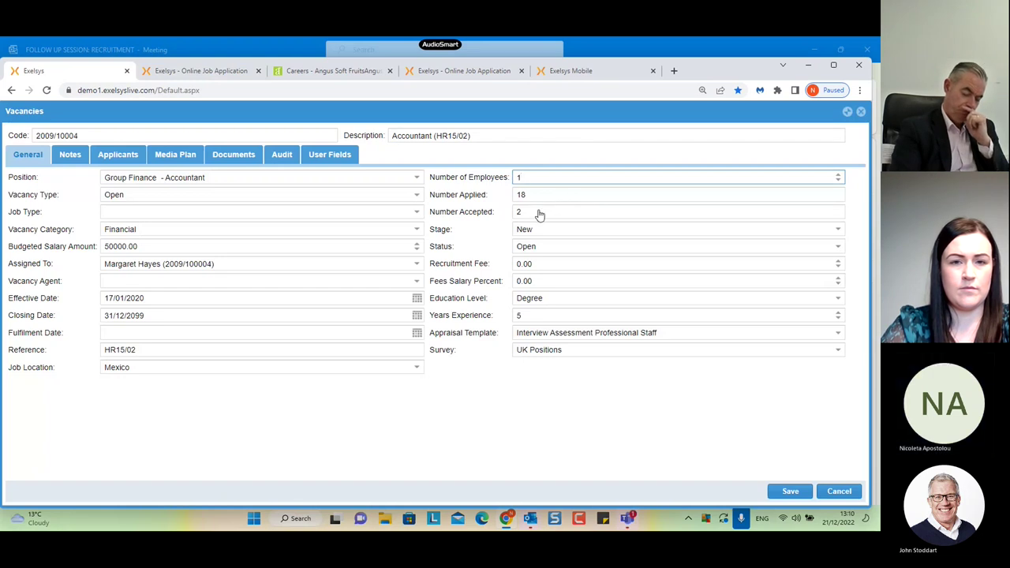
click(839, 229)
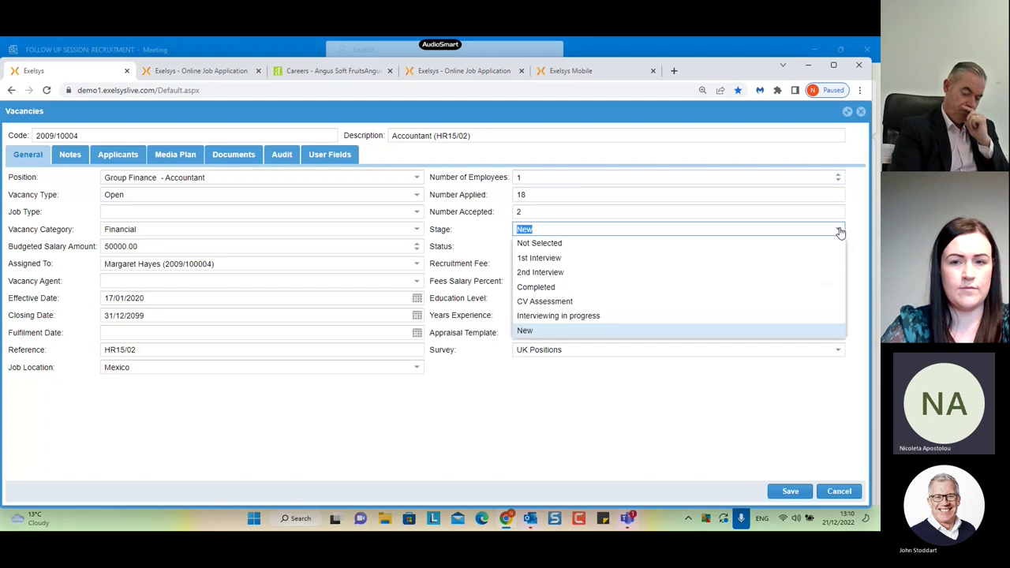
click(840, 230)
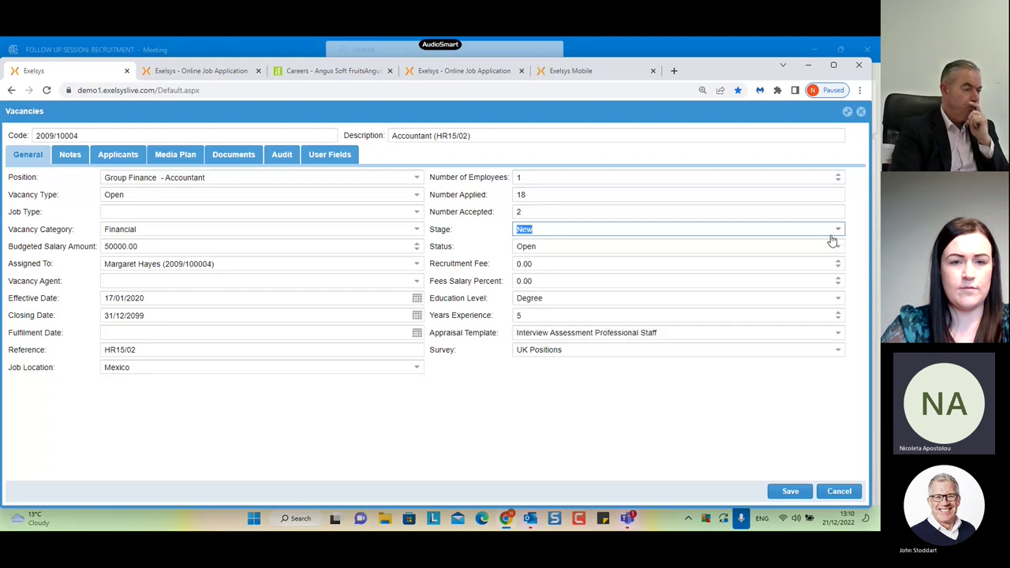
click(839, 247)
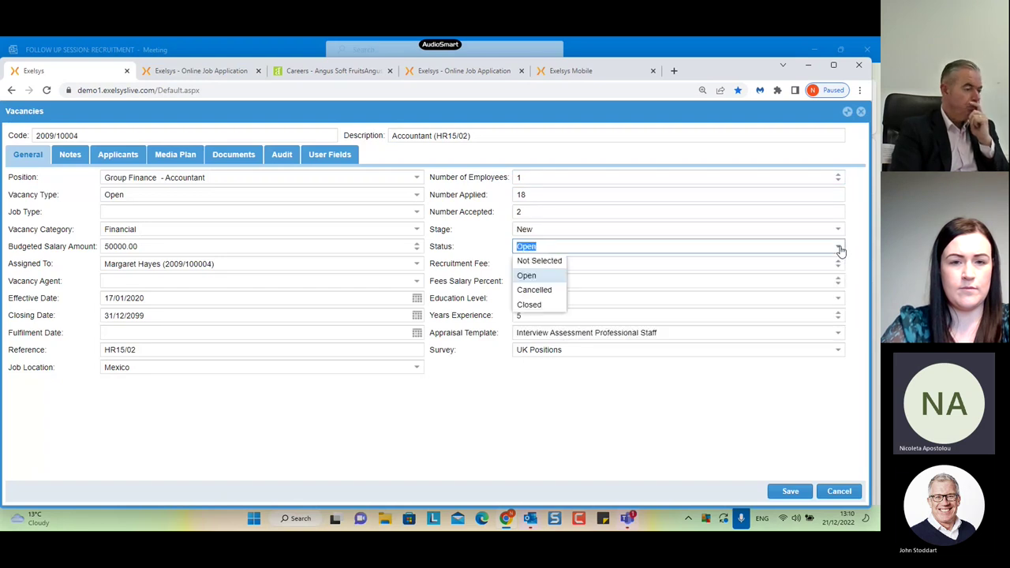
click(634, 430)
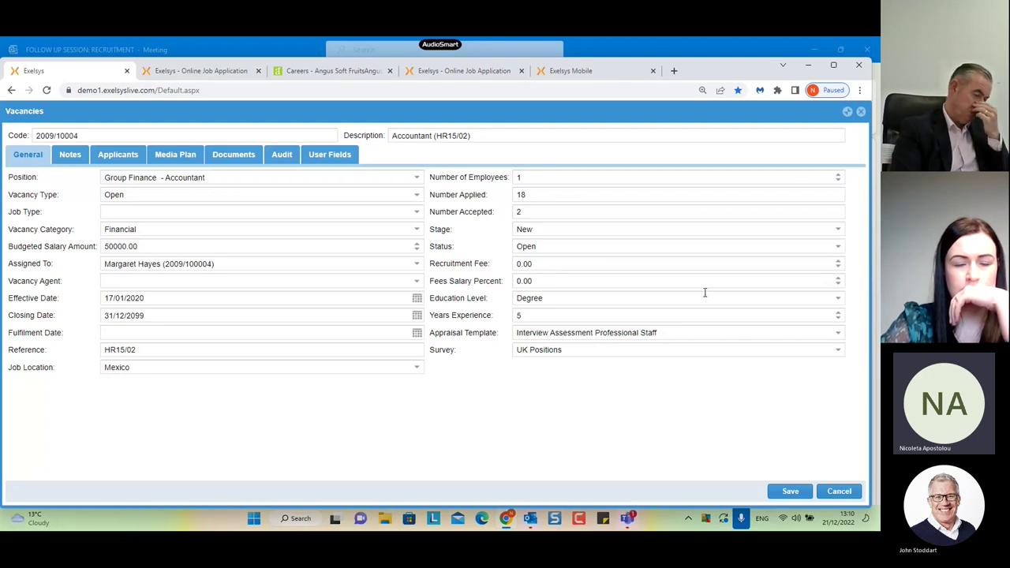
Step: Review the vacancy's Years Experience field and the available Appraisal Template and Survey options
click(567, 314)
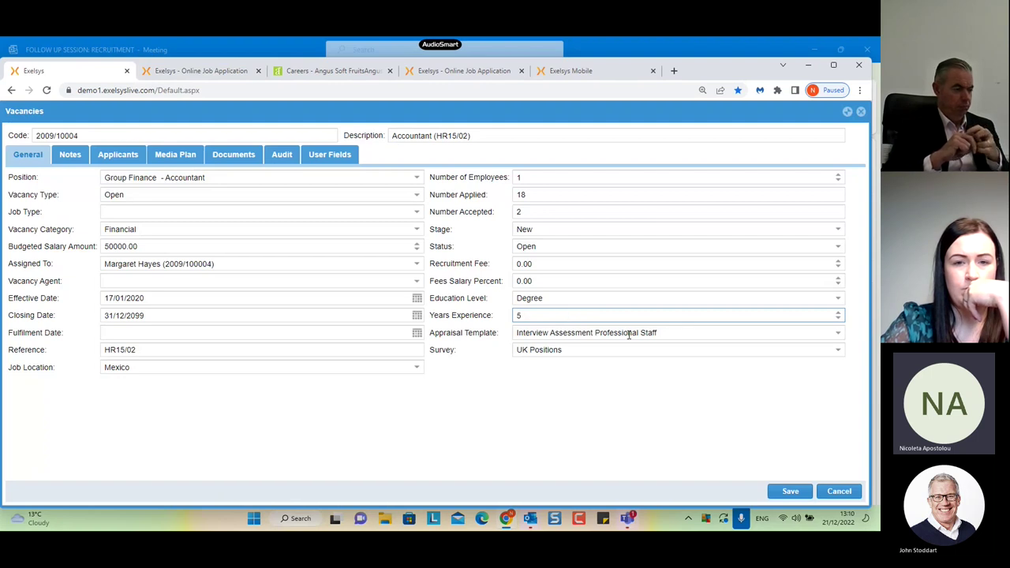
click(835, 336)
click(835, 335)
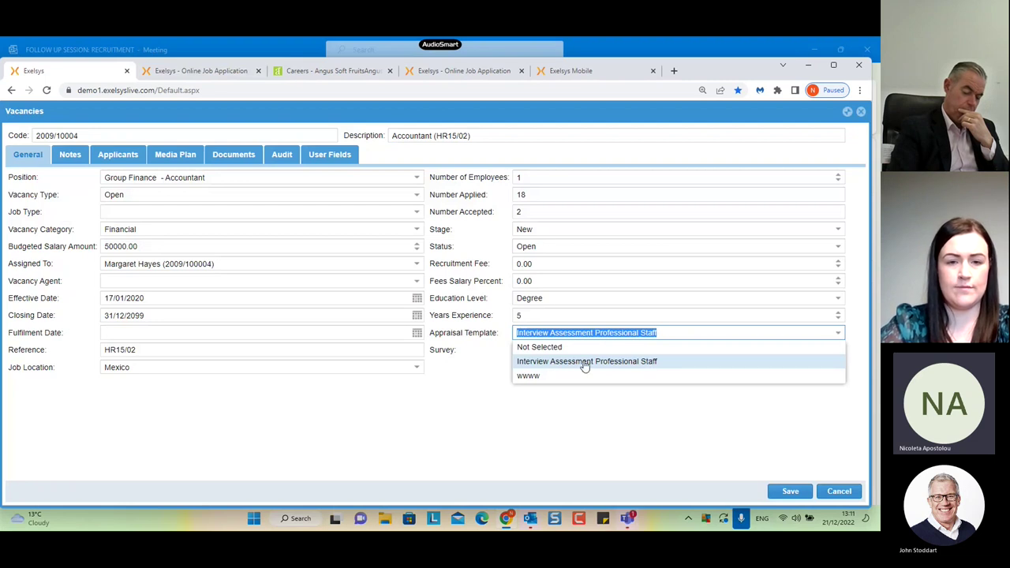
click(628, 365)
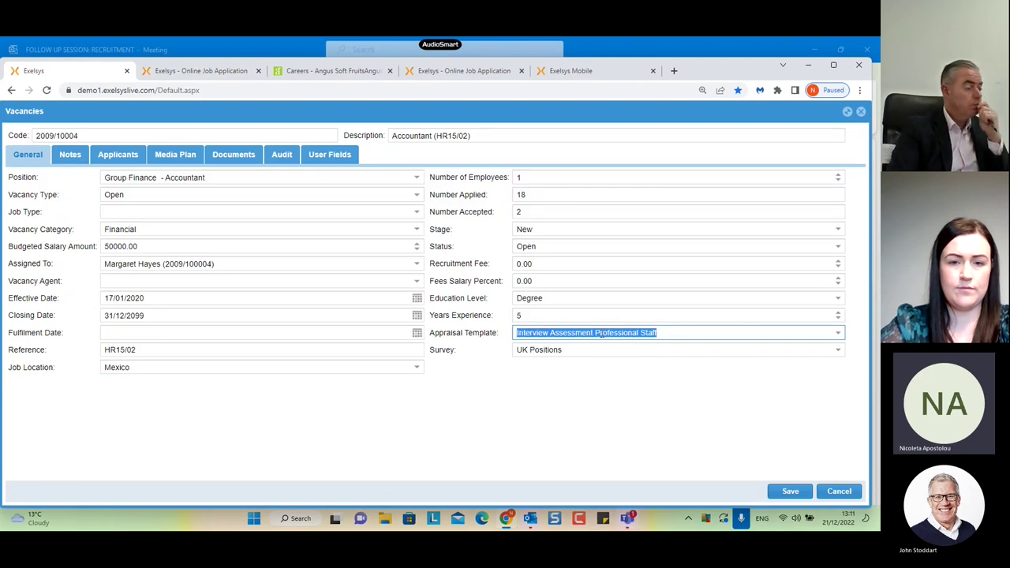
click(837, 353)
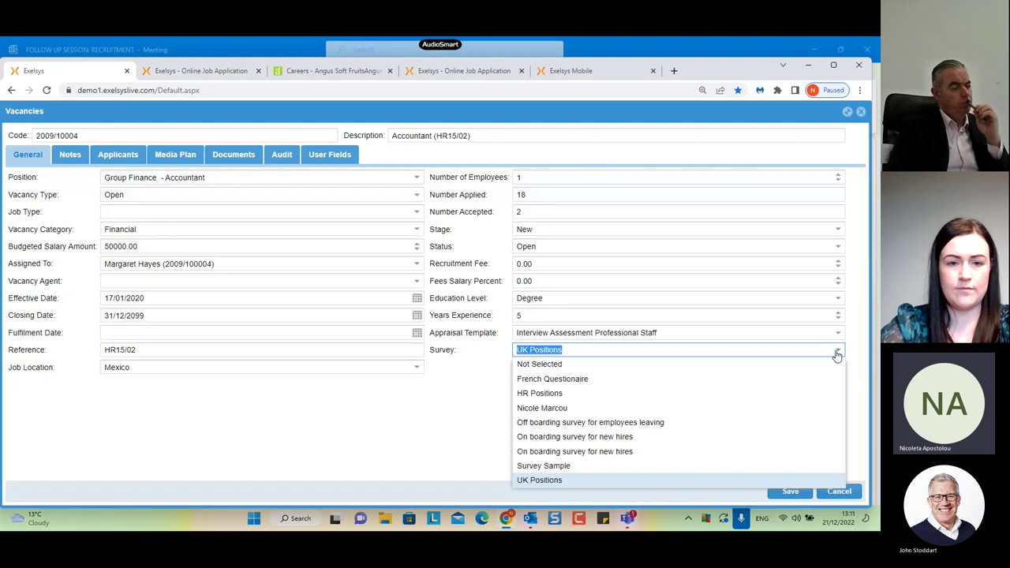
click(430, 427)
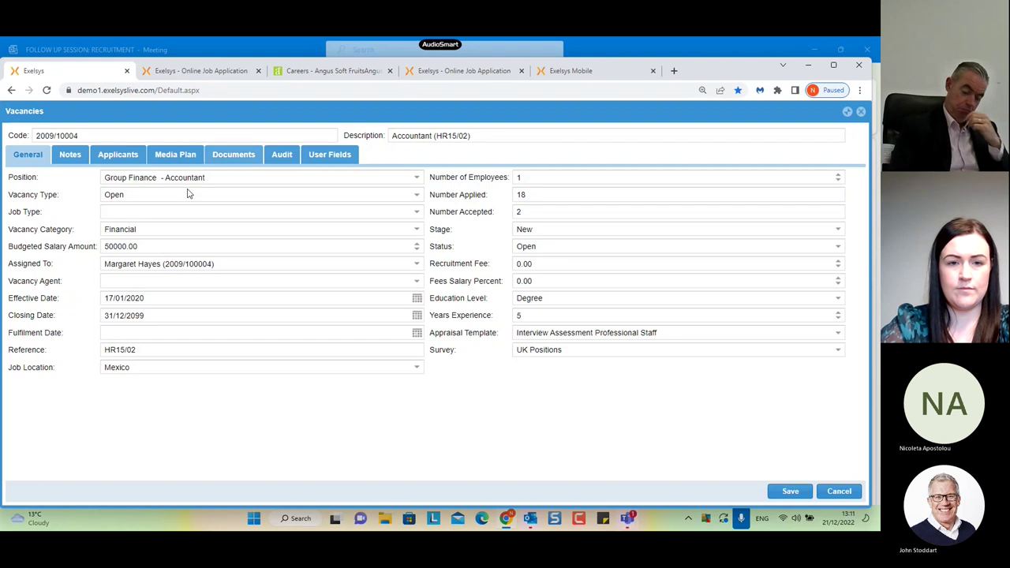
Step: Compare the vacancy's Notes with the Accountant (HR15/02) description on the online Current Vacancies page, and return to the vacancy record
click(70, 154)
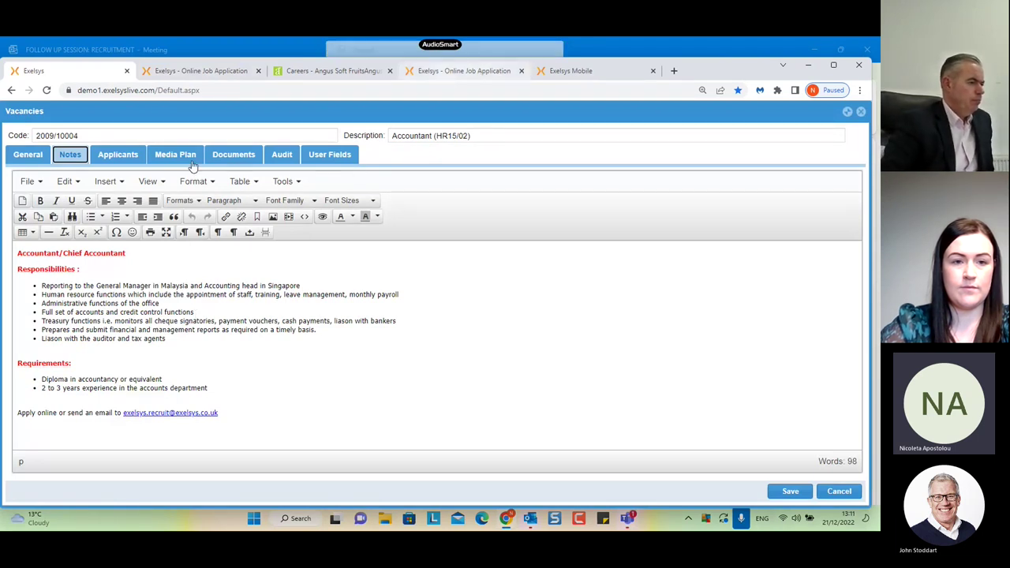
click(444, 71)
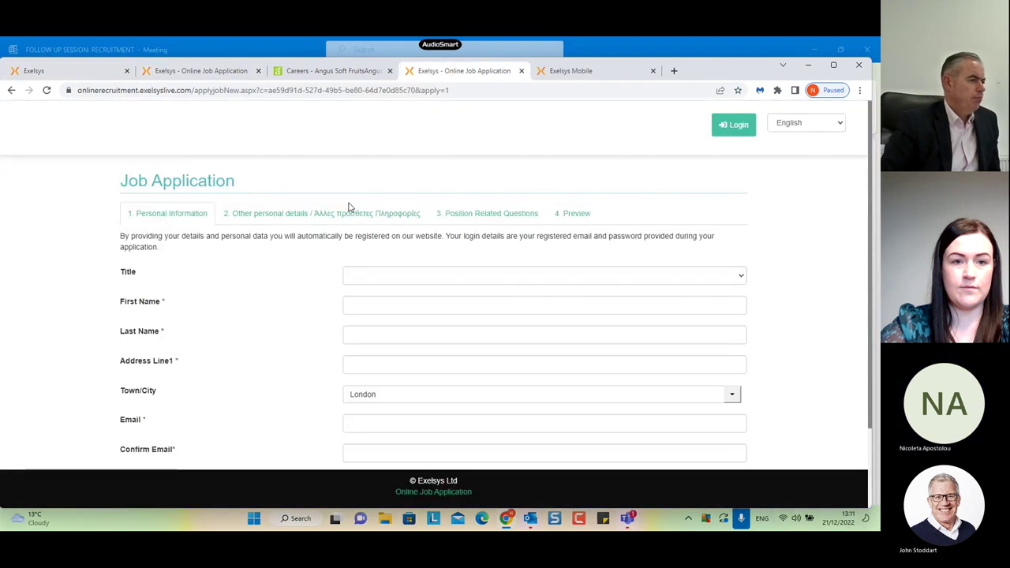
click(11, 91)
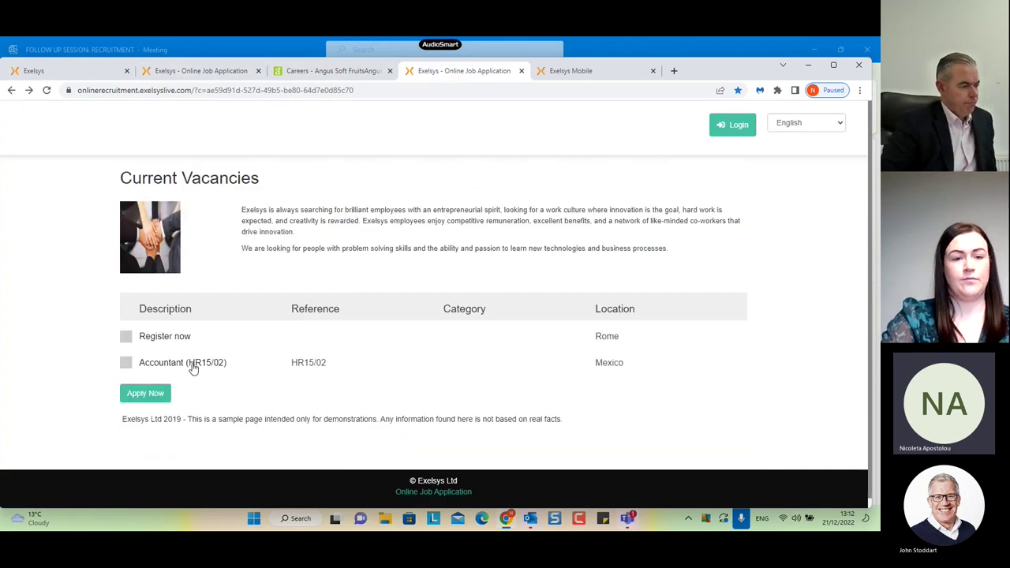
click(192, 366)
scroll(255, 356, down, 2)
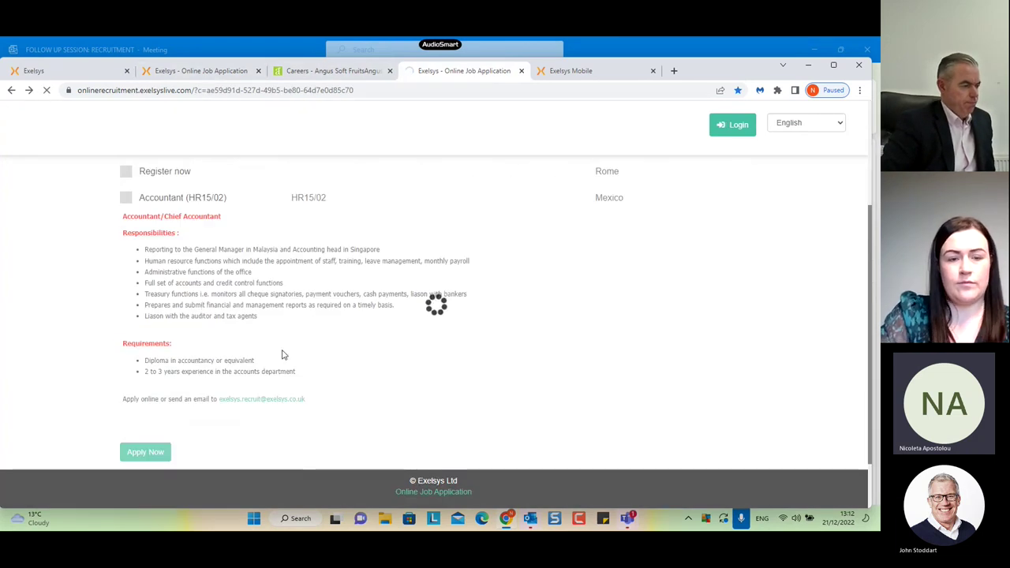
scroll(260, 332, down, 1)
scroll(197, 411, down, 2)
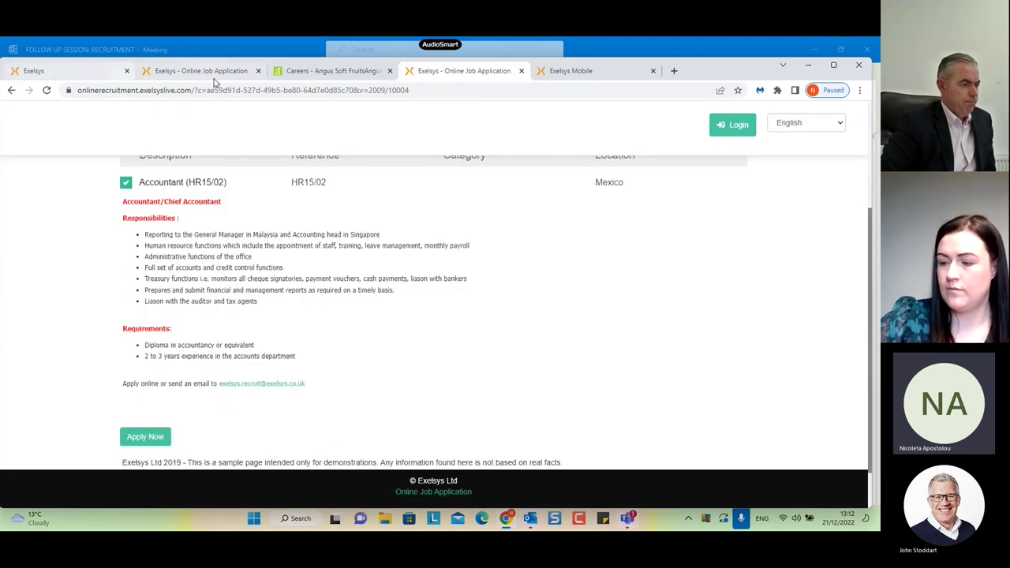
click(47, 70)
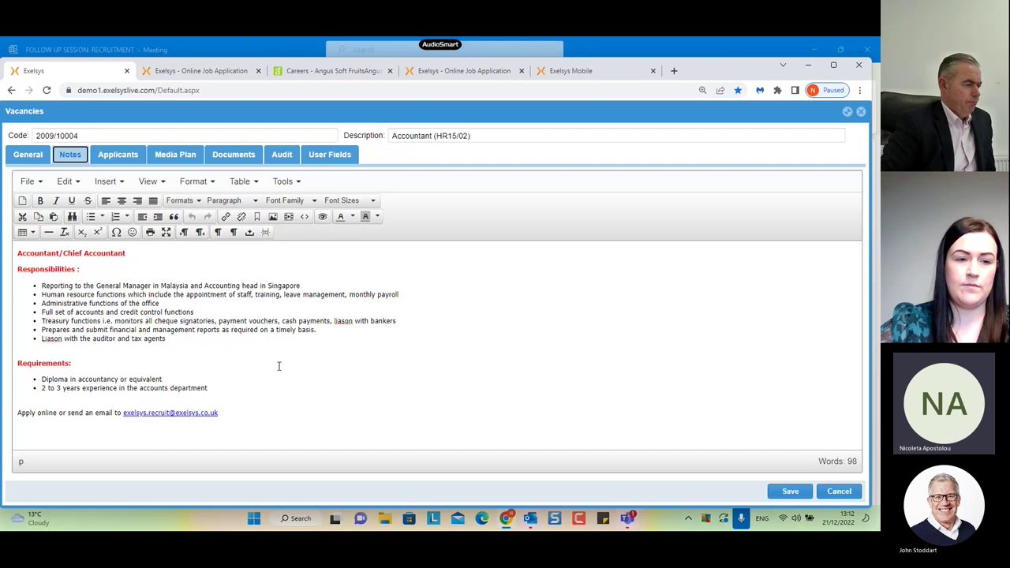
Step: View the vacancy's applicants and widen the Application Status column to show its full entries
click(123, 161)
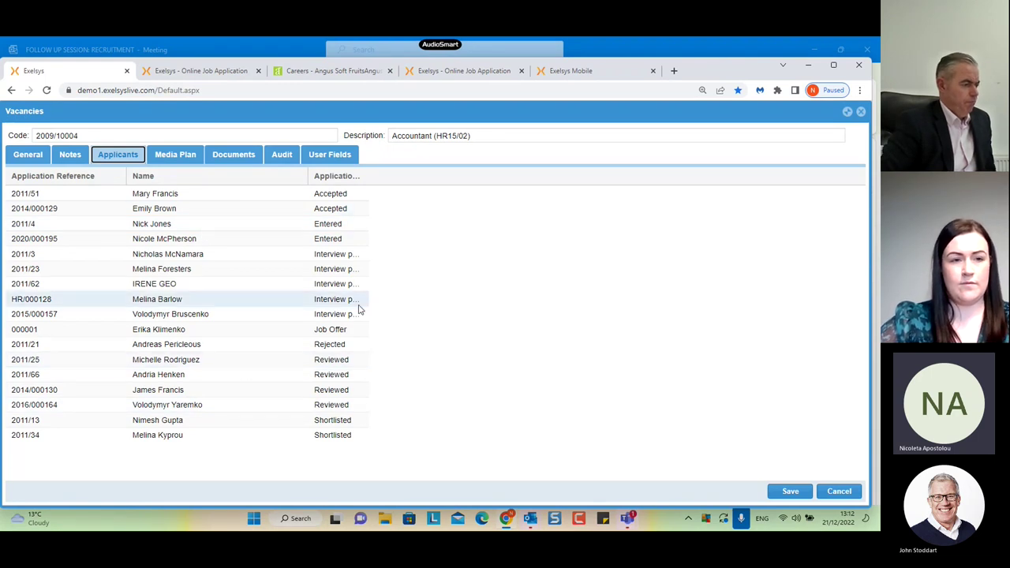
drag(367, 175, 404, 181)
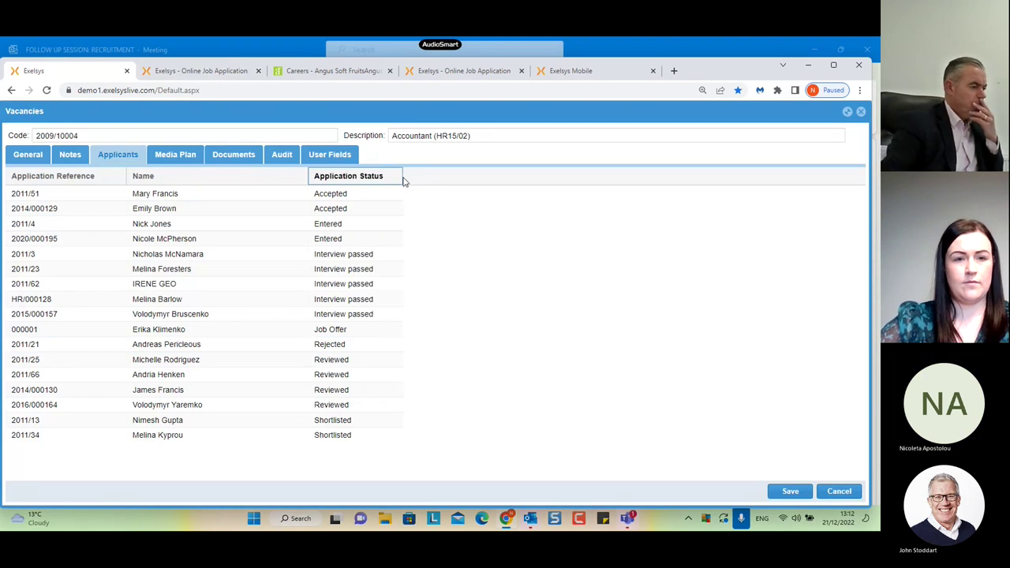
Step: Explore the Media Type and Job Site choices in a new media plan entry, try Newspaper as the media type, and discard the entry
click(200, 157)
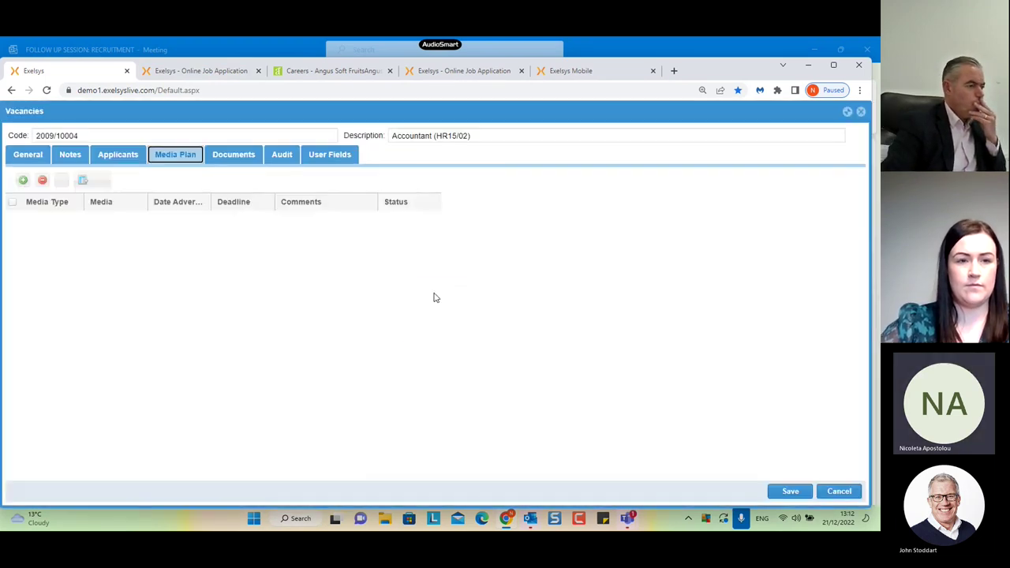
click(23, 181)
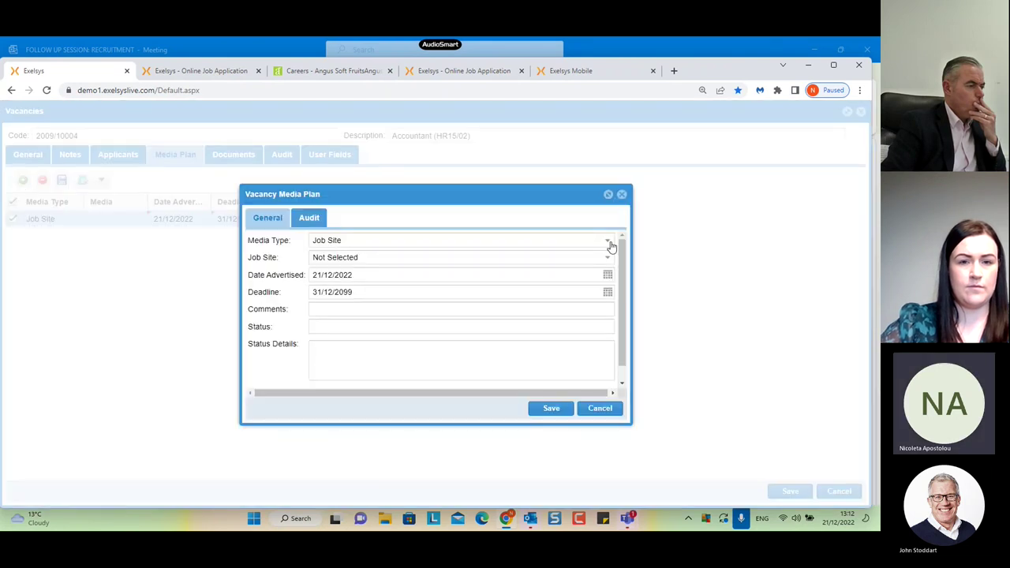
click(607, 245)
click(608, 243)
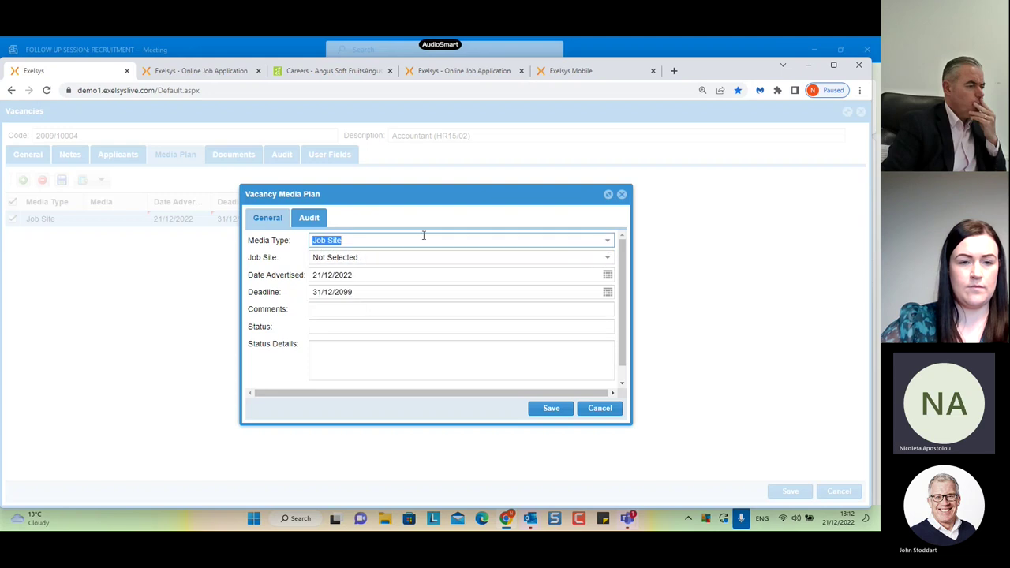
click(610, 260)
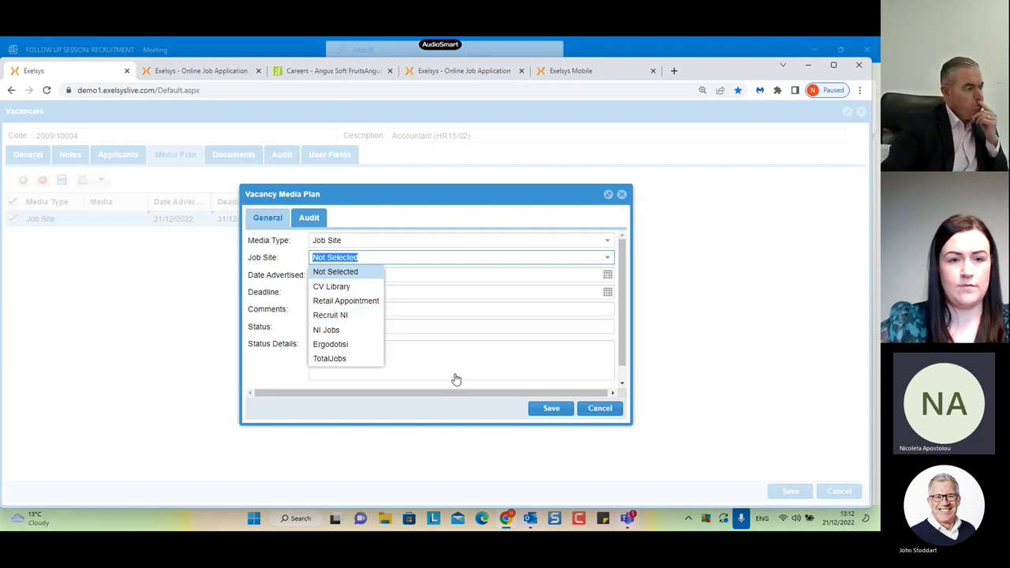
click(607, 240)
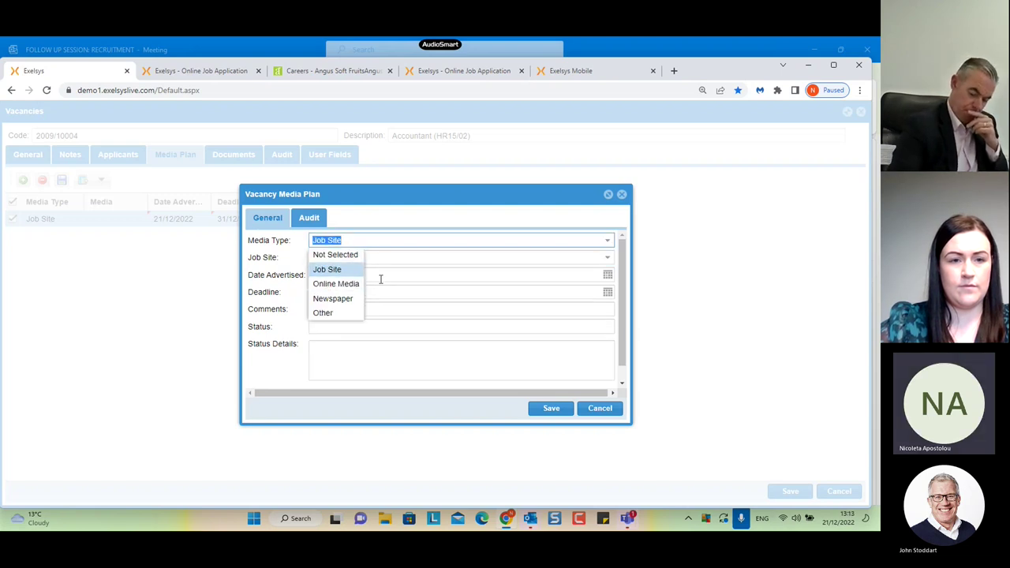
click(346, 299)
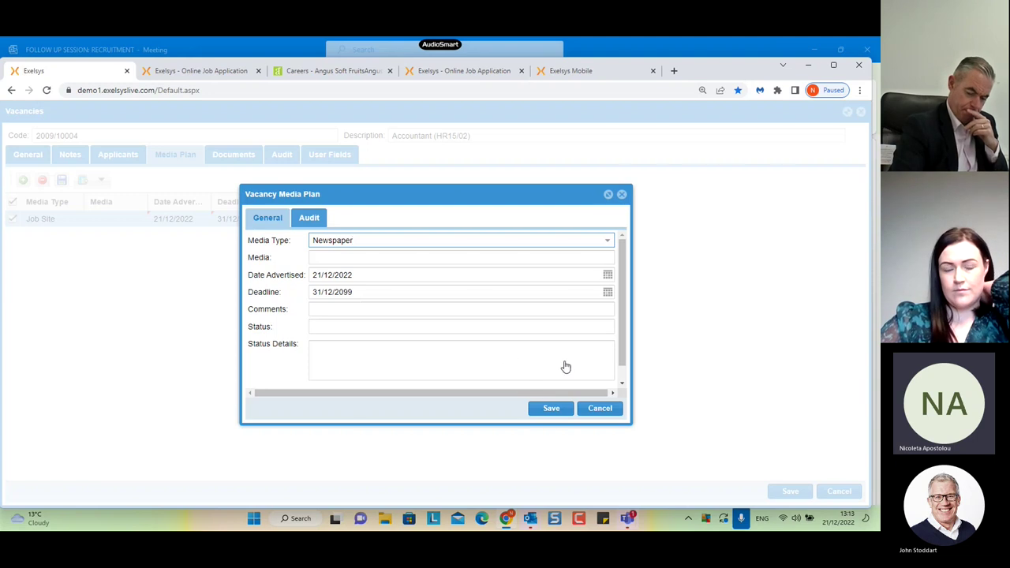
click(610, 408)
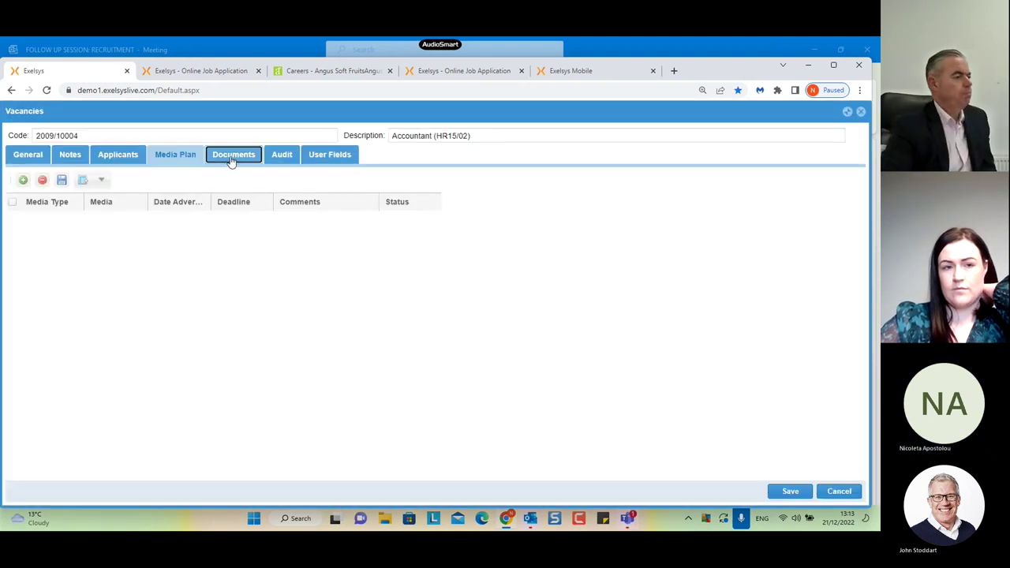
Step: View the vacancy's documents and user fields, and close the record without saving
click(231, 160)
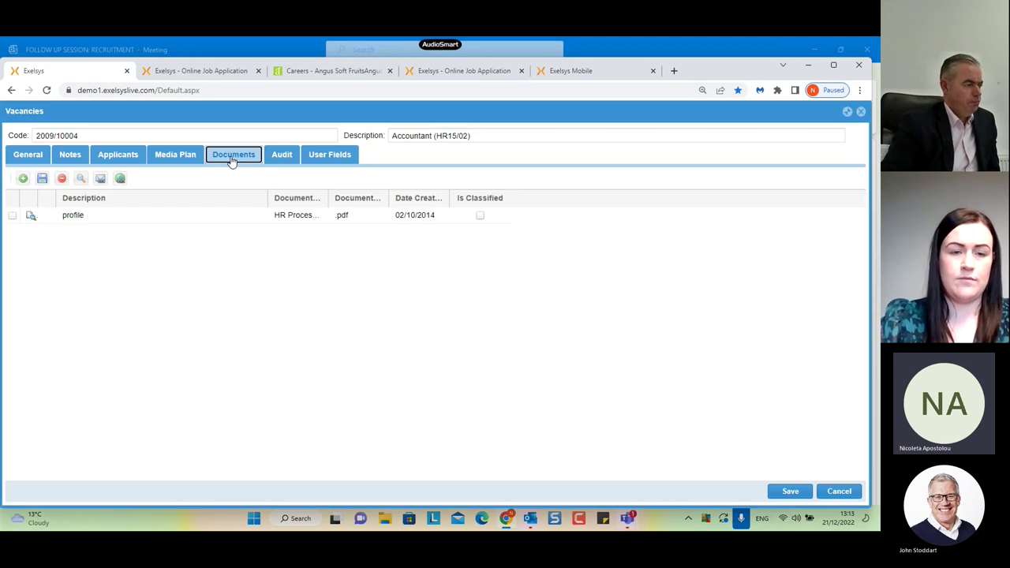
click(335, 158)
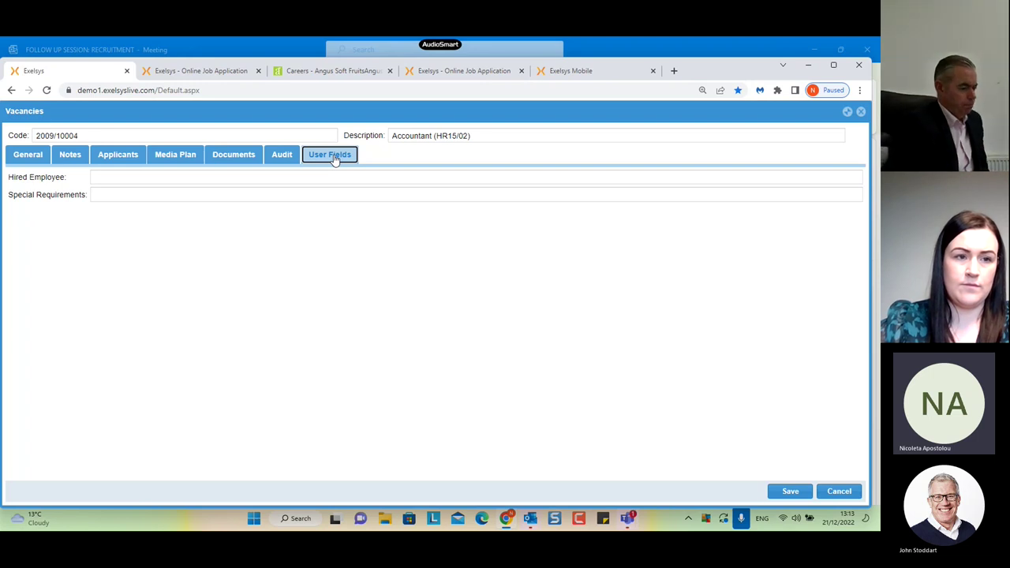
click(839, 491)
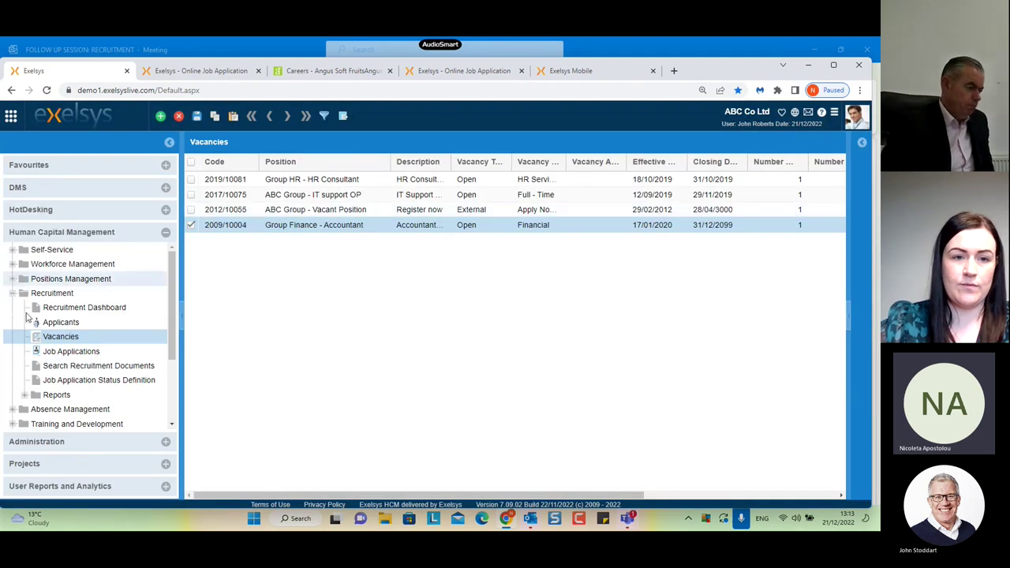
Step: Show the recruitment Applicants list and view a blank new applicant form, closing it without saving
click(89, 325)
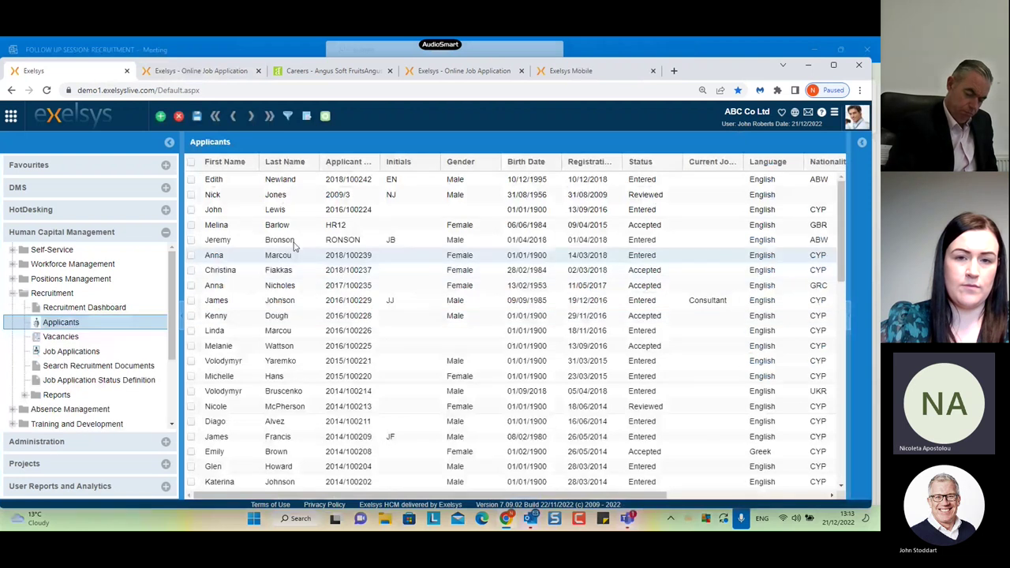
click(161, 117)
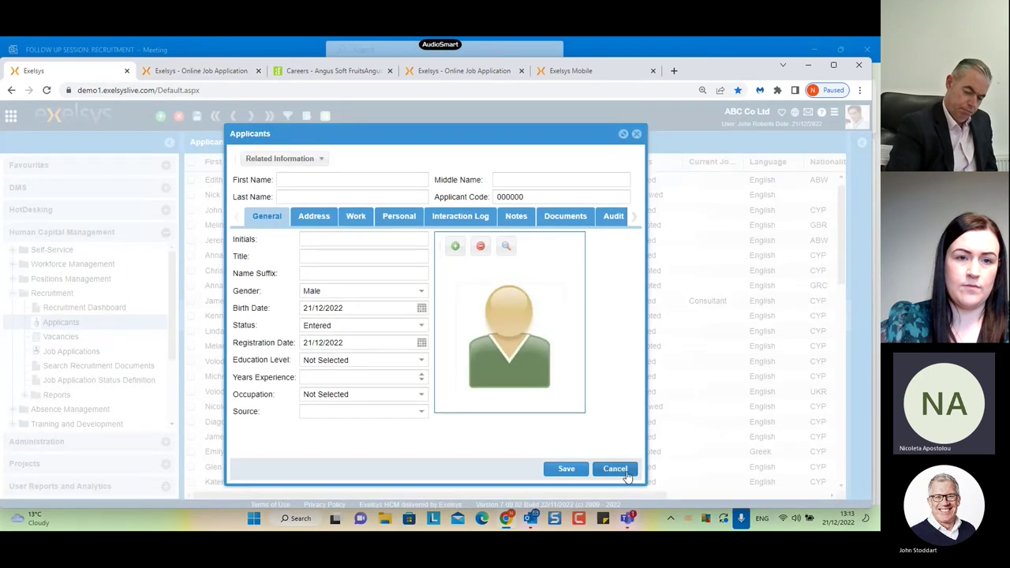
click(627, 472)
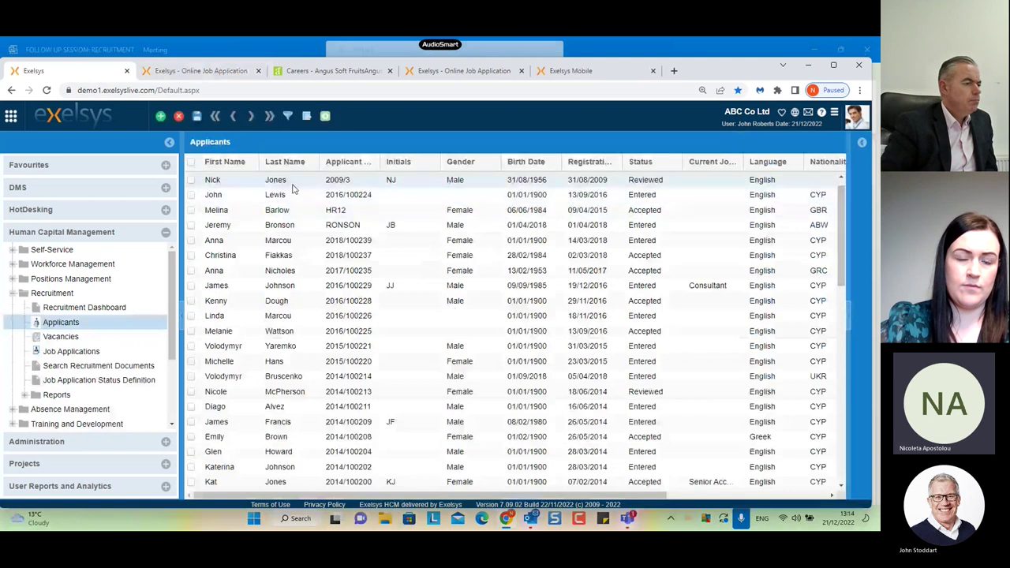
Step: Review the General, Address, Work, Personal and Interaction Log details of the applicant registered on 11/05/2017 in a maximized record, and close it unsaved
double_click(309, 270)
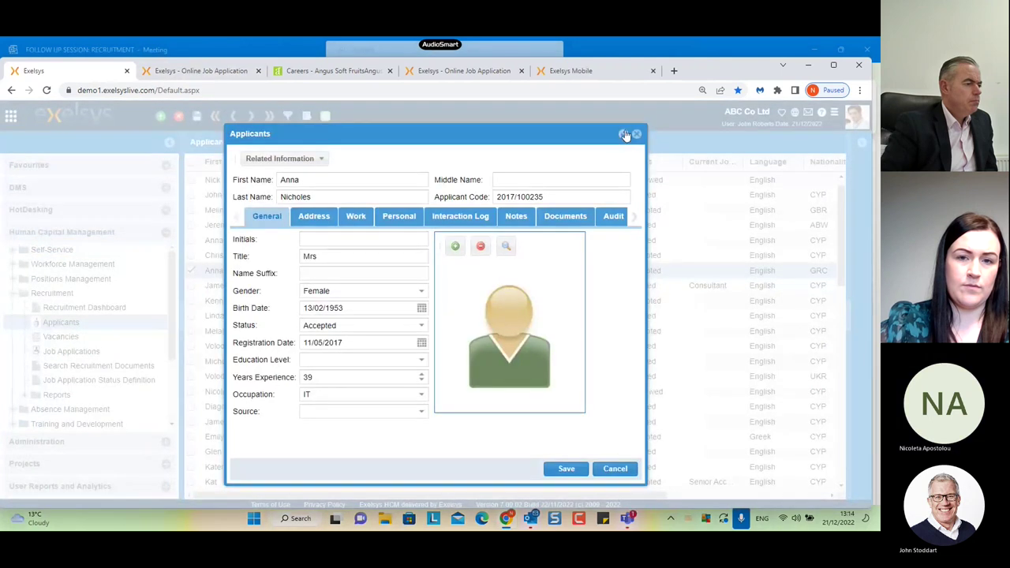
click(624, 134)
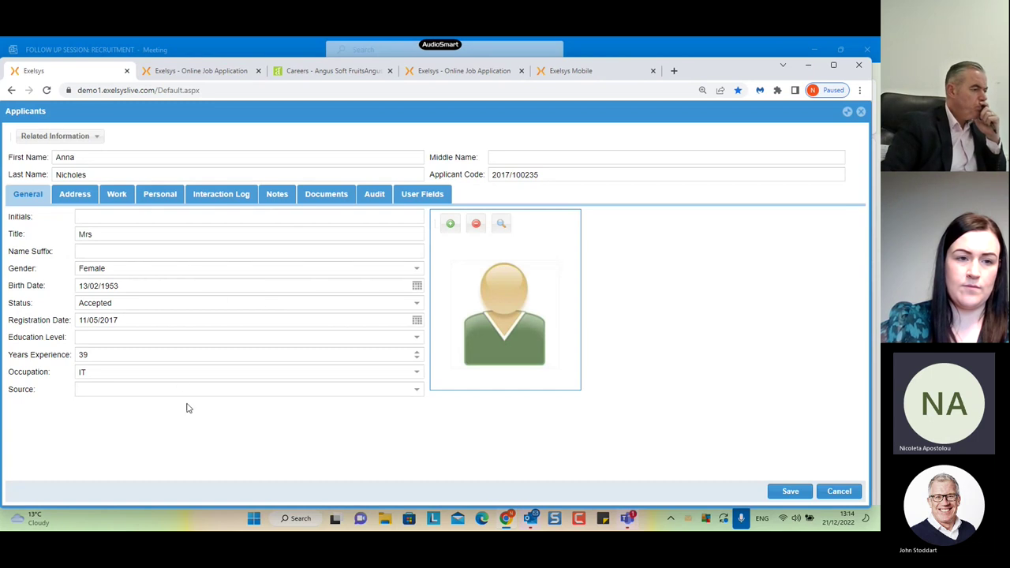
click(73, 196)
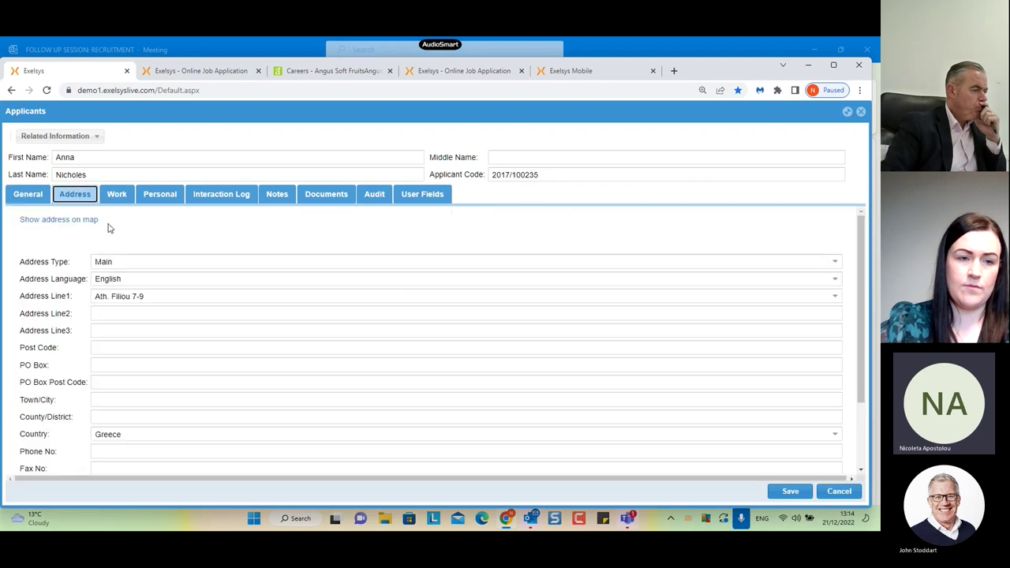
click(117, 197)
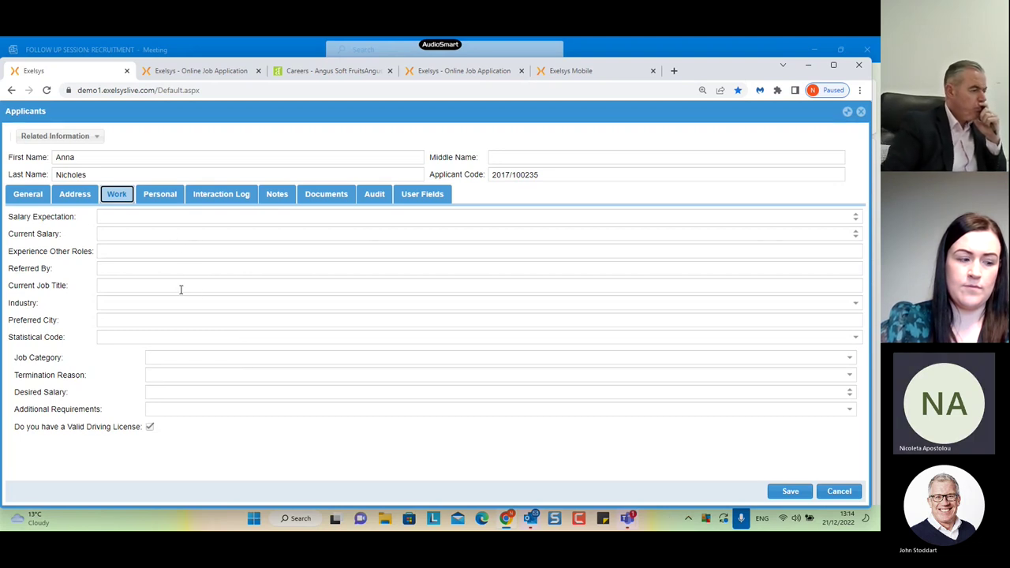
click(160, 197)
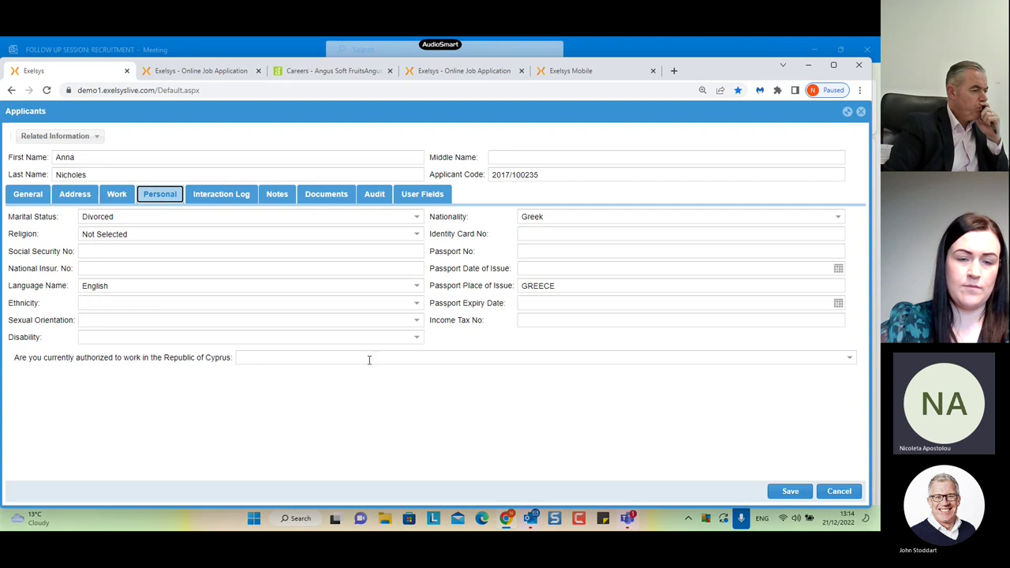
click(212, 197)
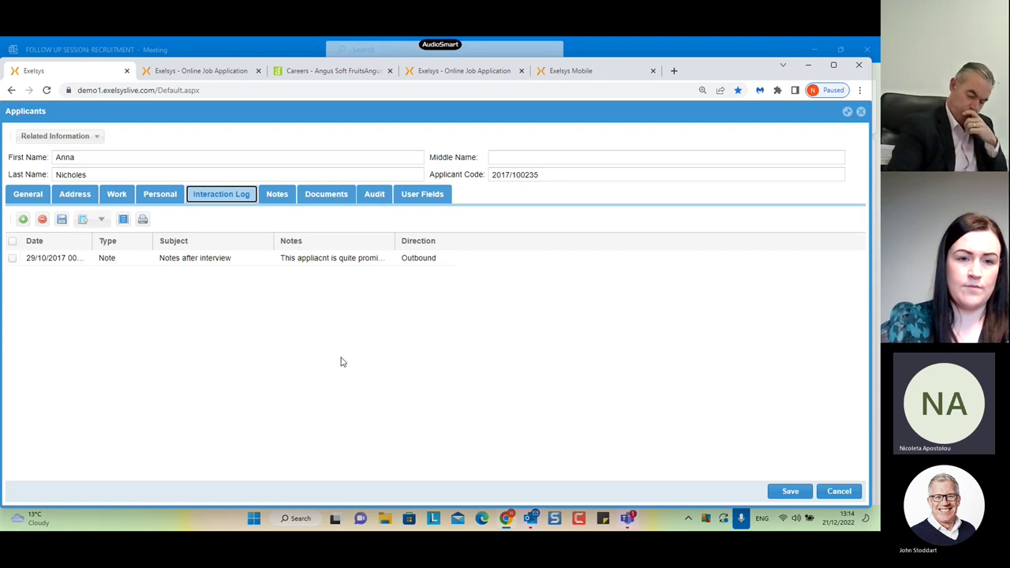
click(856, 492)
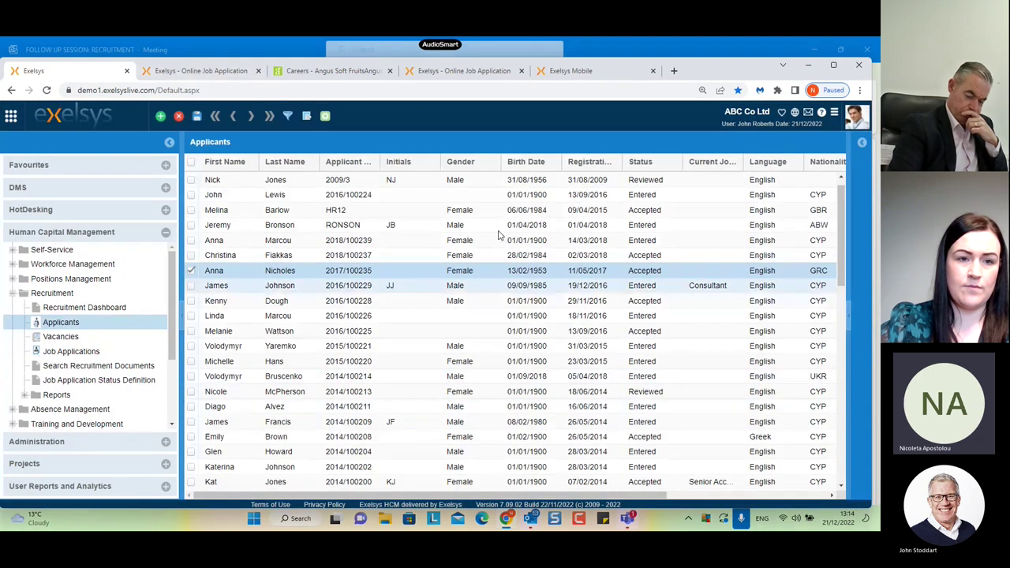
Step: Filter the Applicants list by First Name, entering the applicant's first name
click(289, 118)
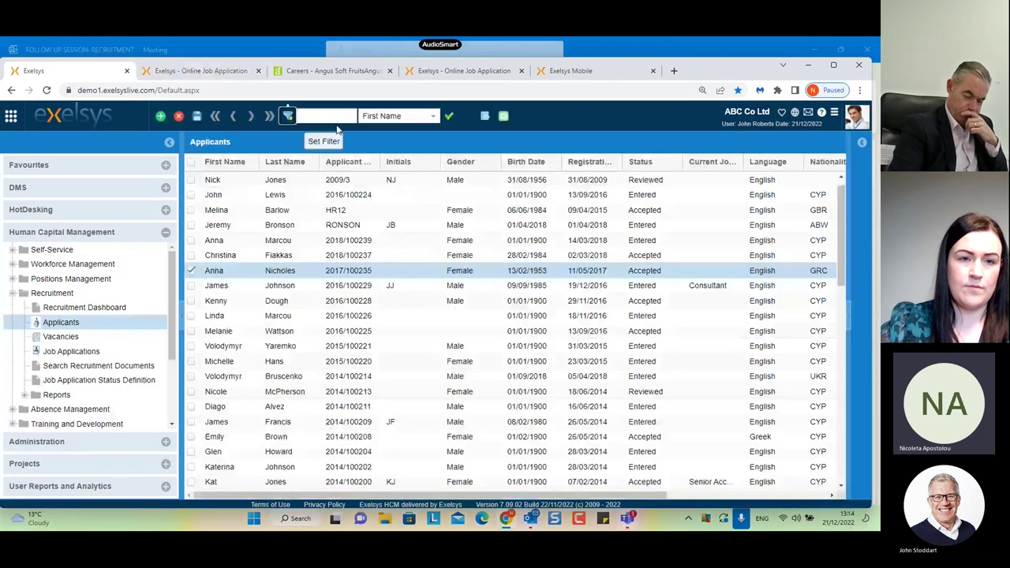
text(Nicole)
key(Tab)
key(Return)
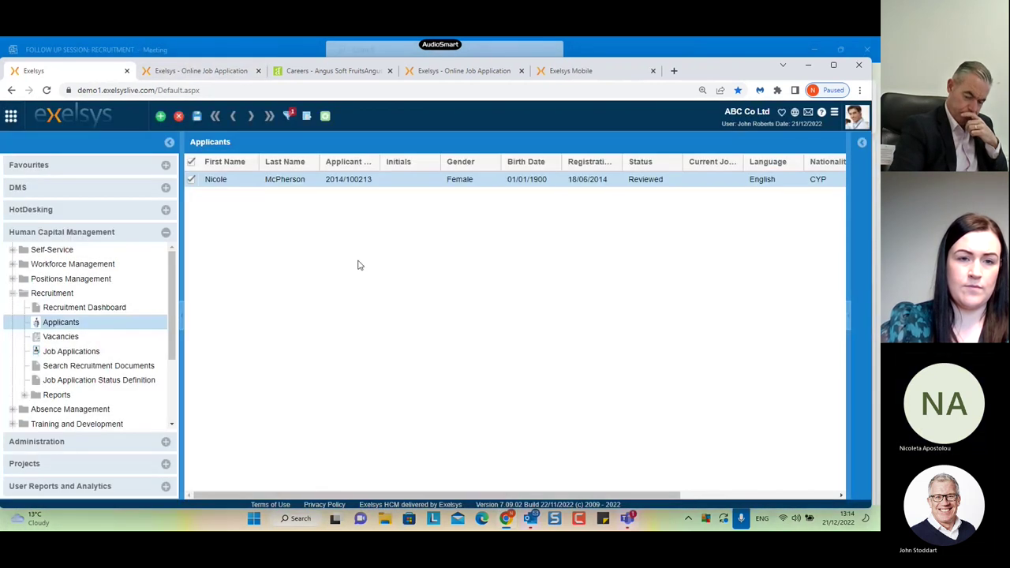
Step: Open the filtered applicant's record, read the full interaction history from its Interaction Log, and close the history
double_click(382, 185)
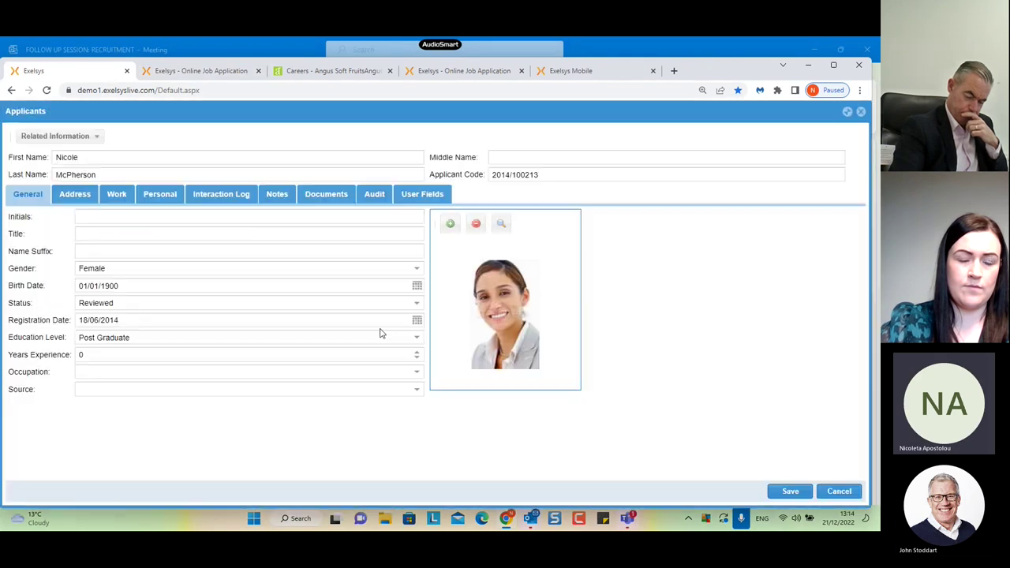
click(199, 197)
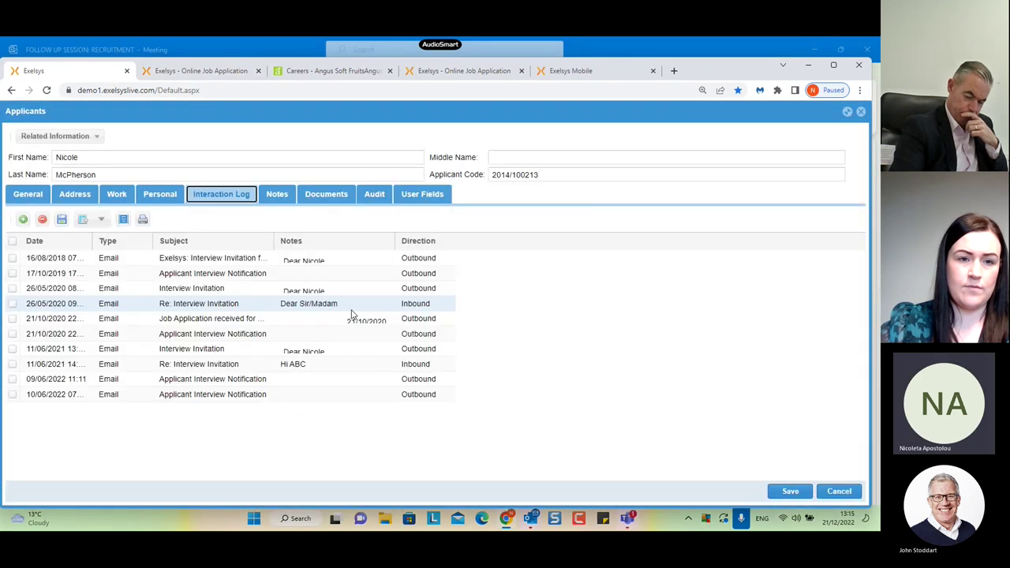
click(124, 221)
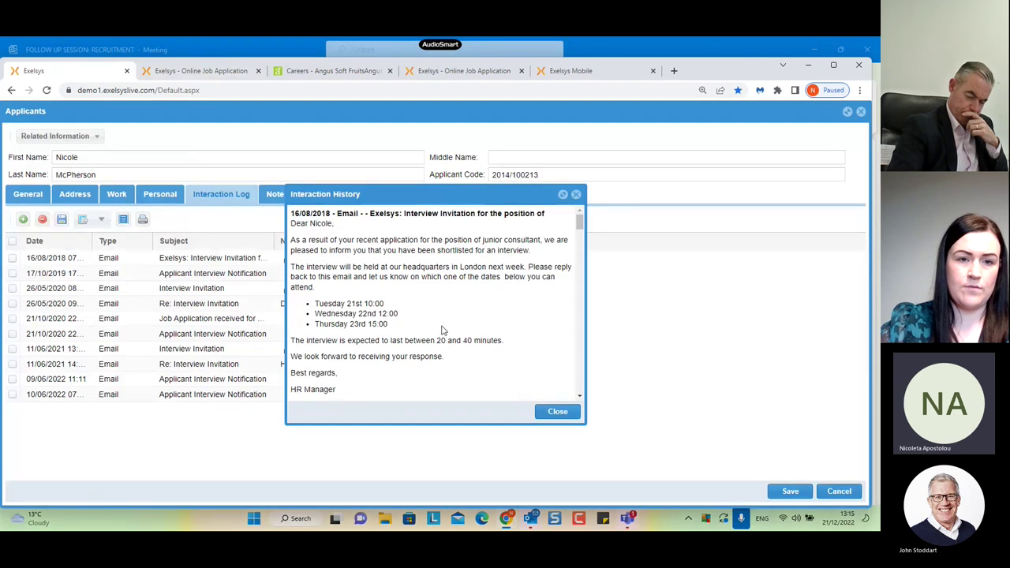
scroll(494, 360, down, 1)
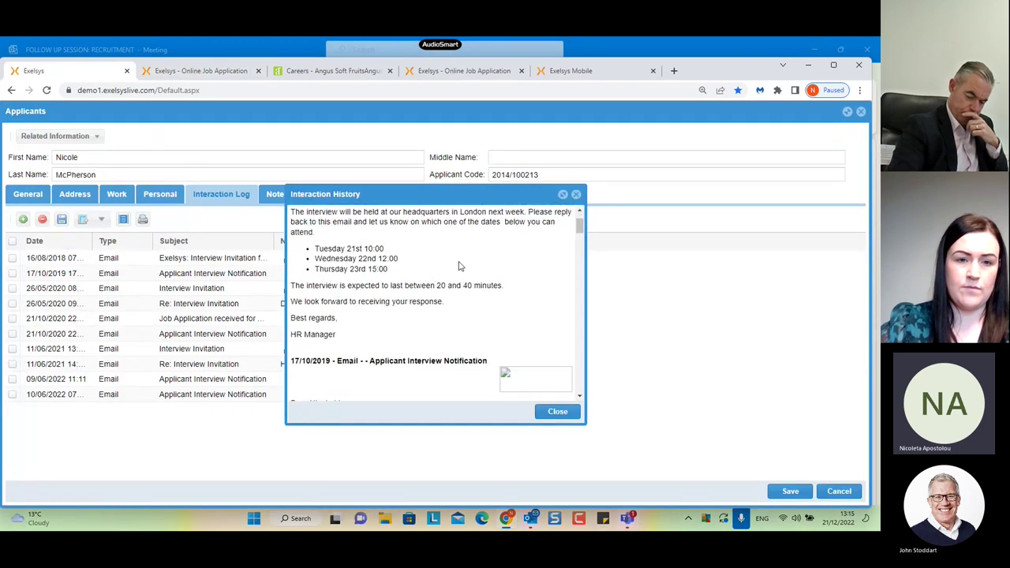
scroll(461, 266, down, 5)
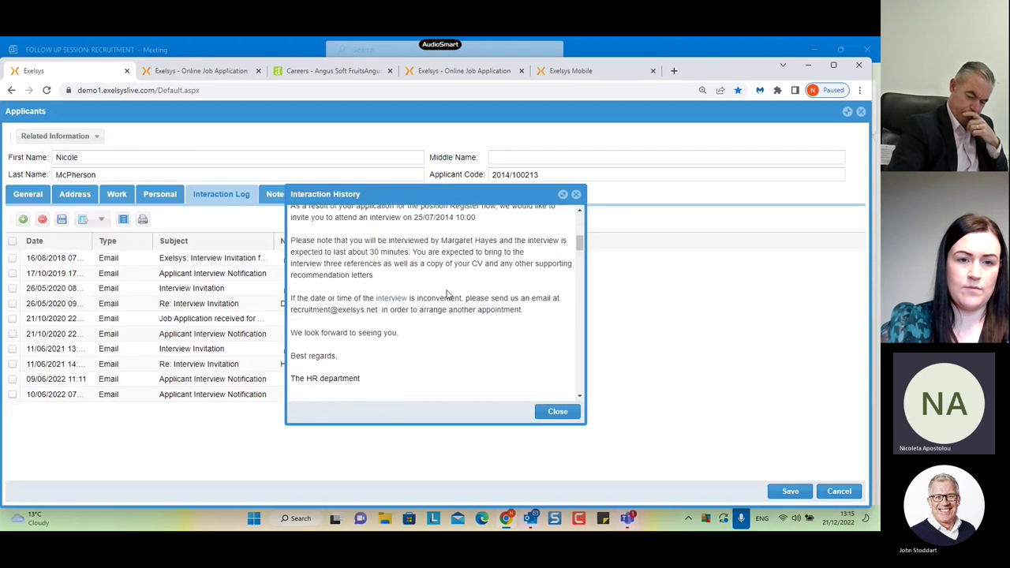
scroll(442, 308, down, 3)
scroll(436, 328, up, 1)
scroll(445, 312, down, 2)
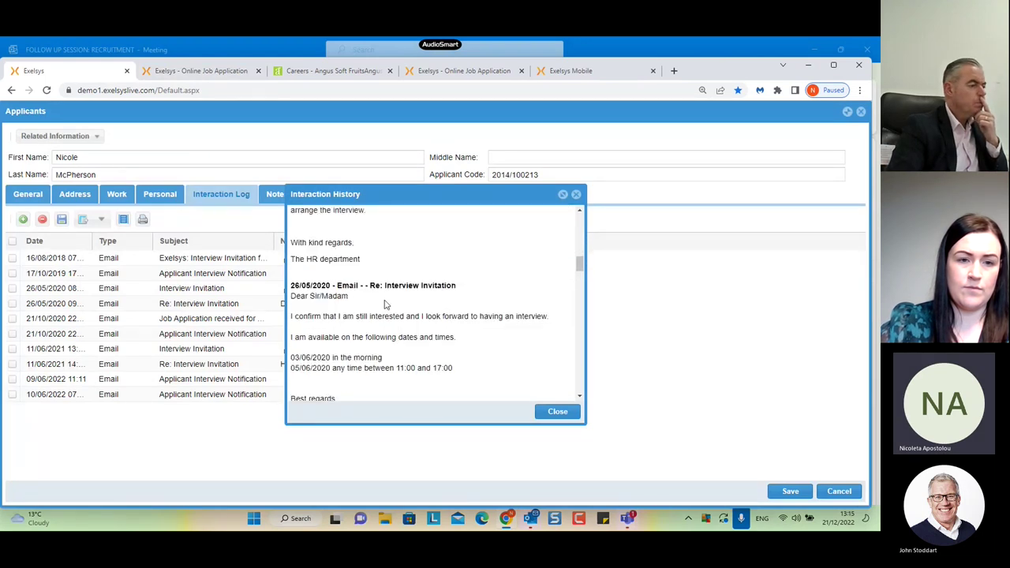
scroll(464, 399, down, 4)
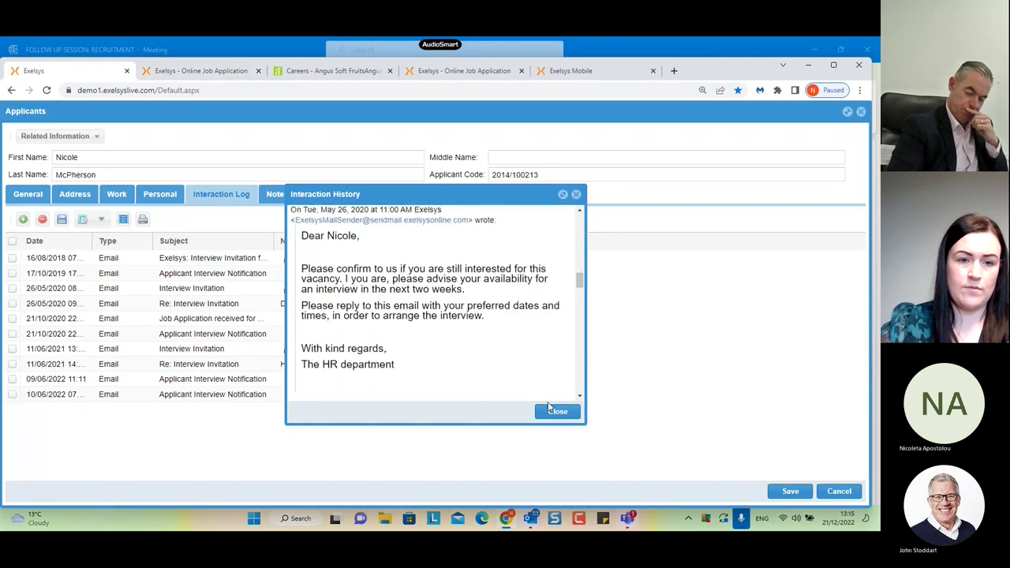
click(552, 410)
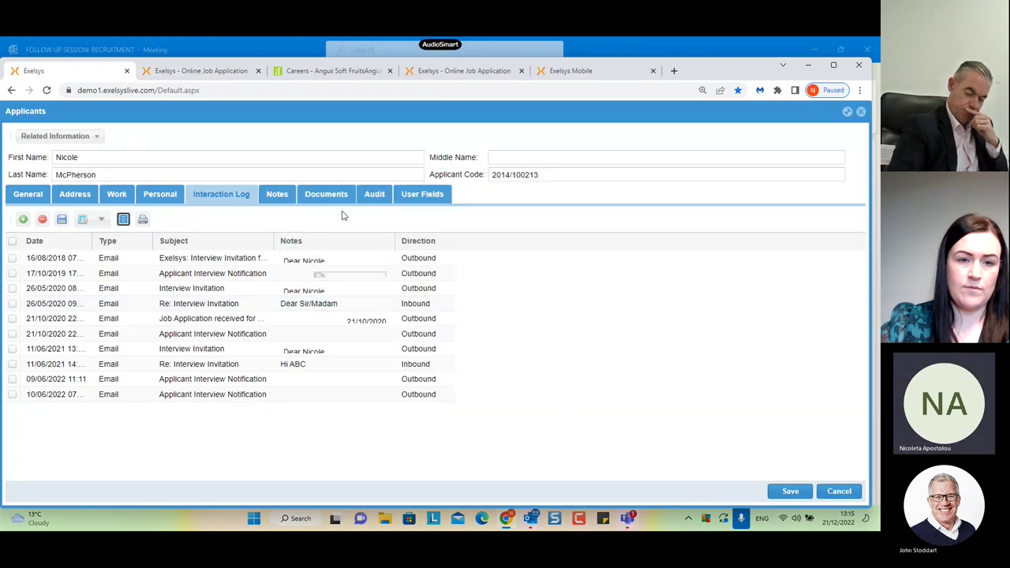
Step: Review the applicant's Notes, Documents and User Fields
click(277, 197)
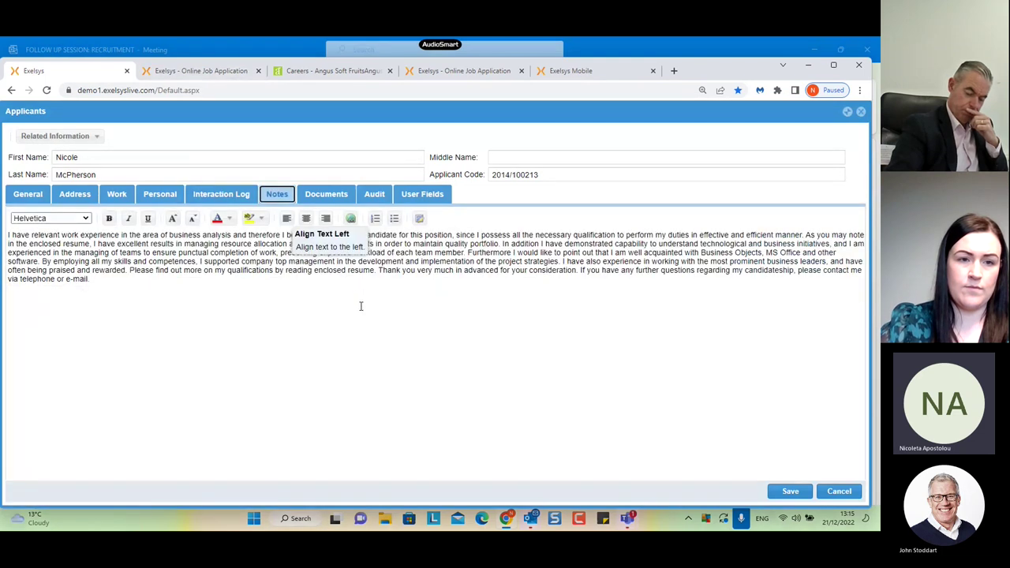
click(483, 299)
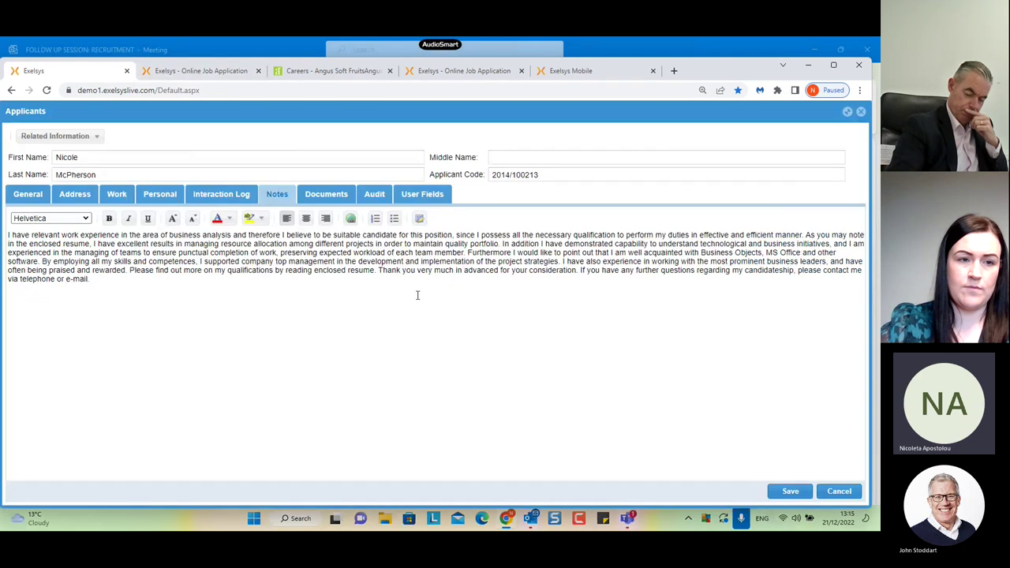
click(326, 197)
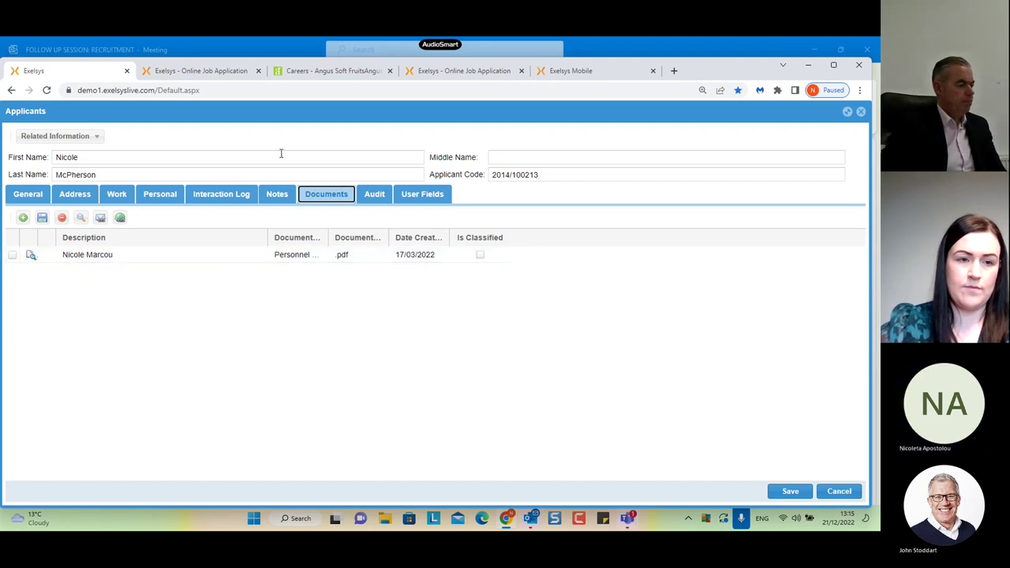
click(422, 194)
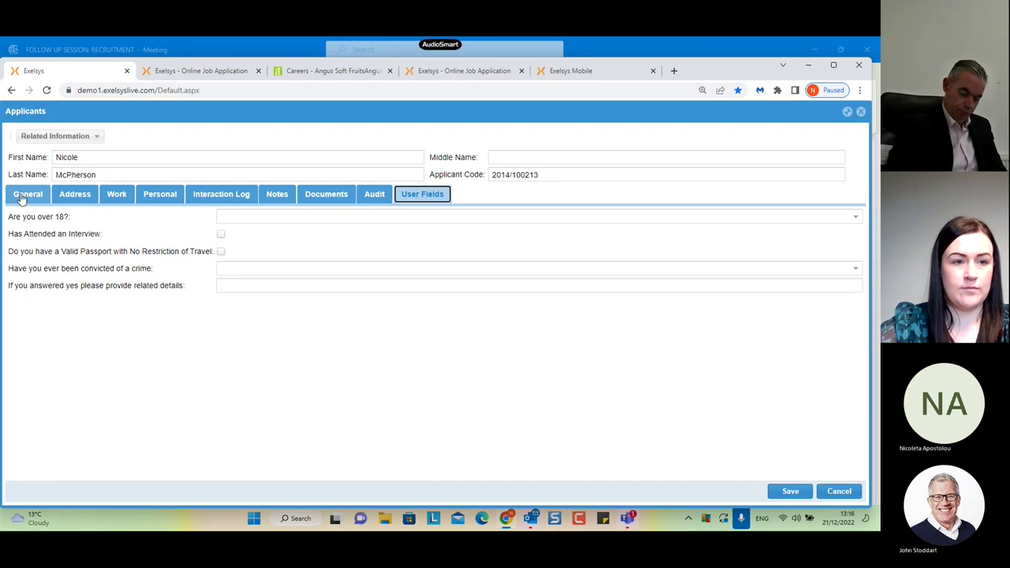
Step: View the Applicant References in the related information and close them without saving
click(67, 137)
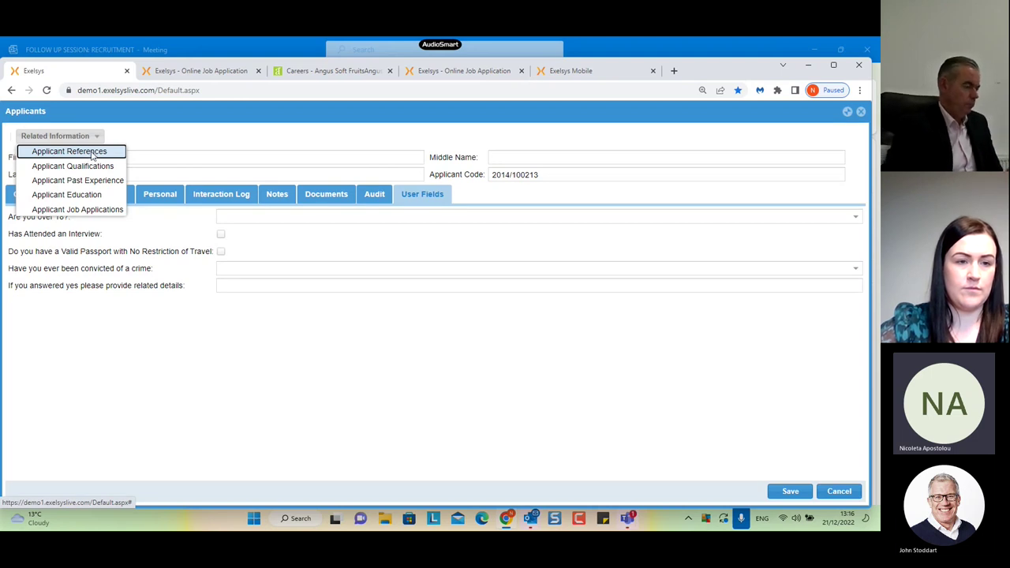
click(92, 156)
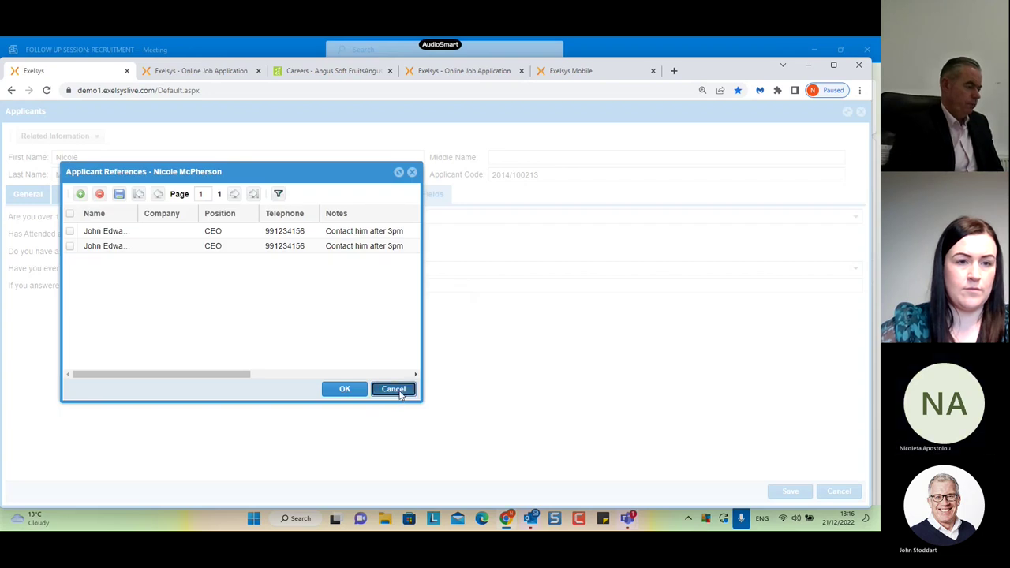
click(393, 389)
Step: View the Applicant Qualifications and the type choices in a blank new qualification, cancelling both without saving
click(88, 137)
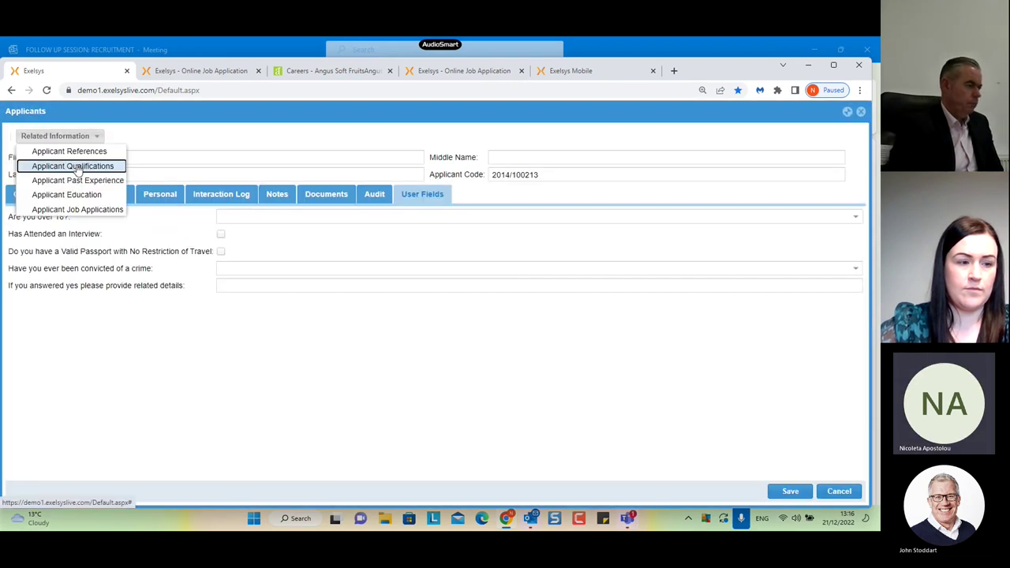
click(77, 167)
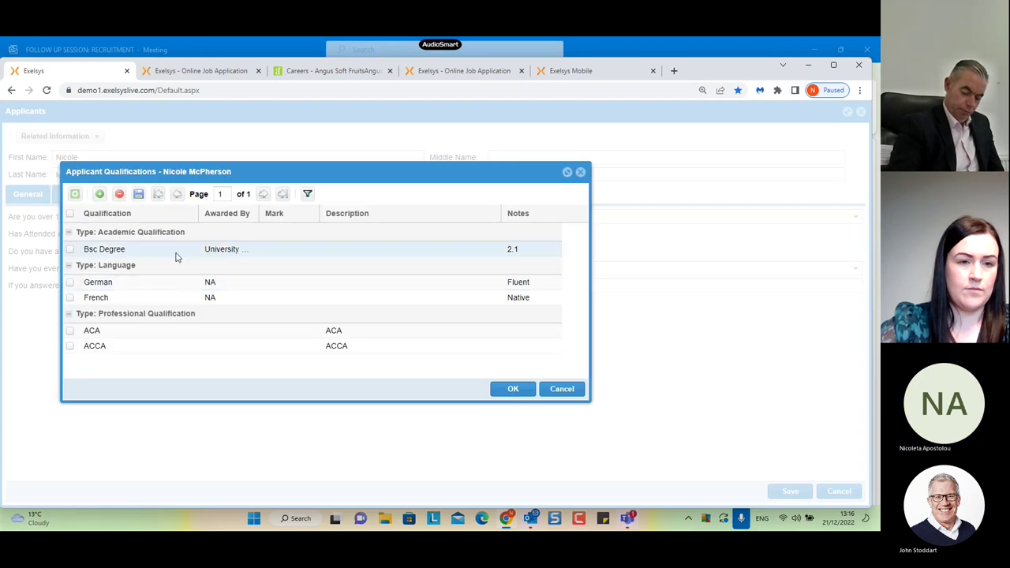
click(99, 195)
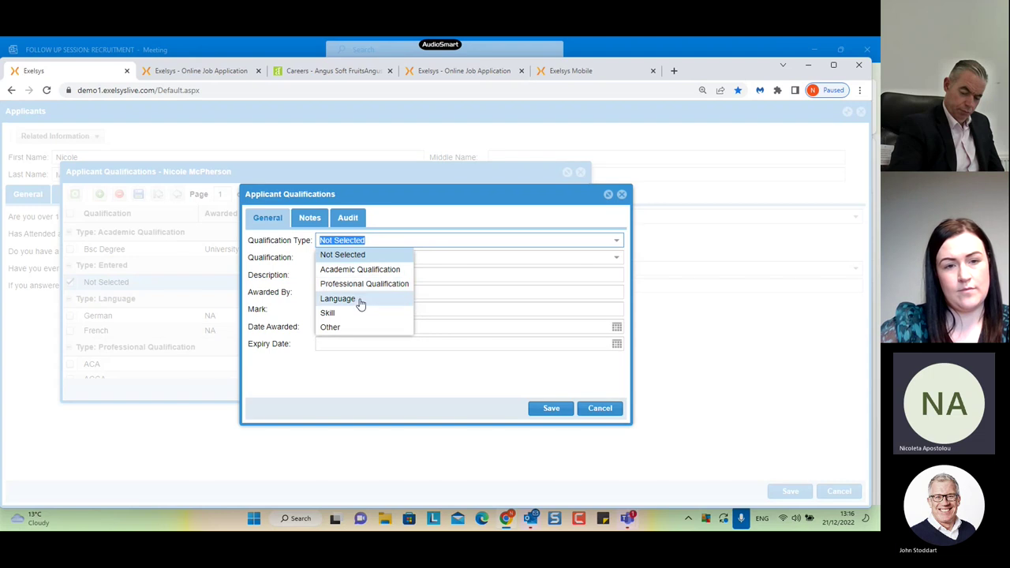
click(352, 365)
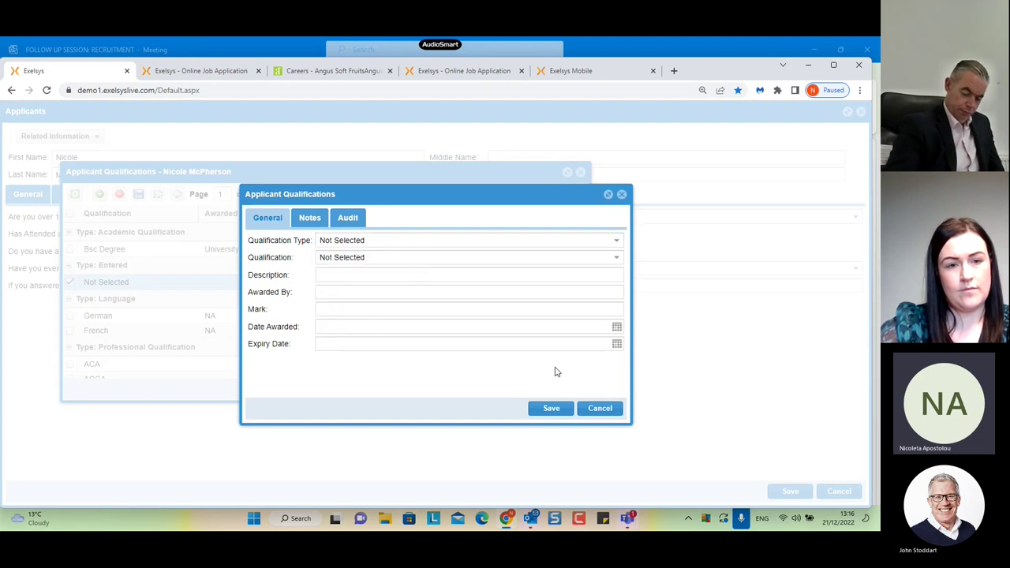
click(598, 410)
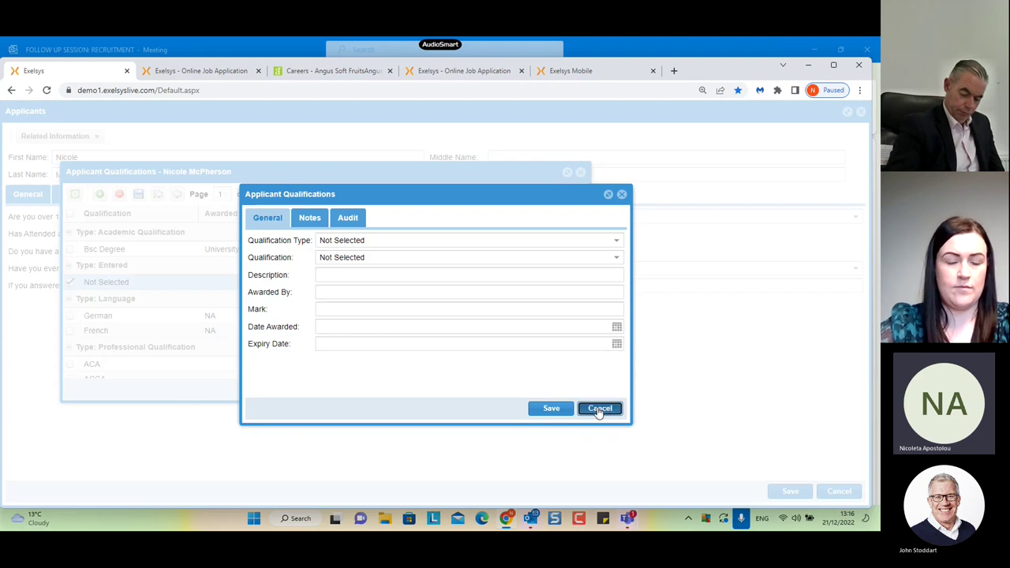
click(561, 387)
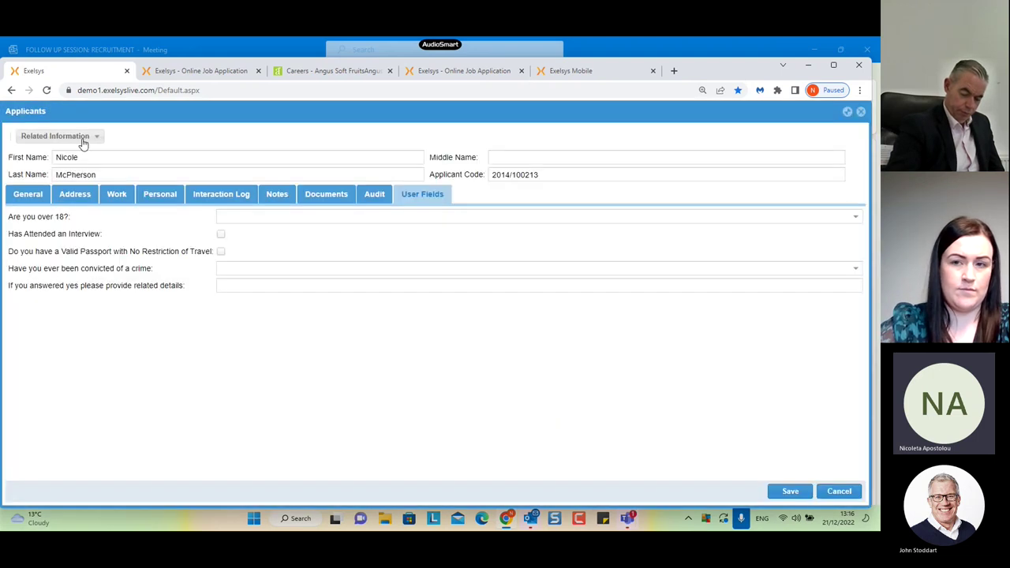
Step: View the Applicant Past Experience and Applicant Education in the related information, closing each without saving
click(84, 139)
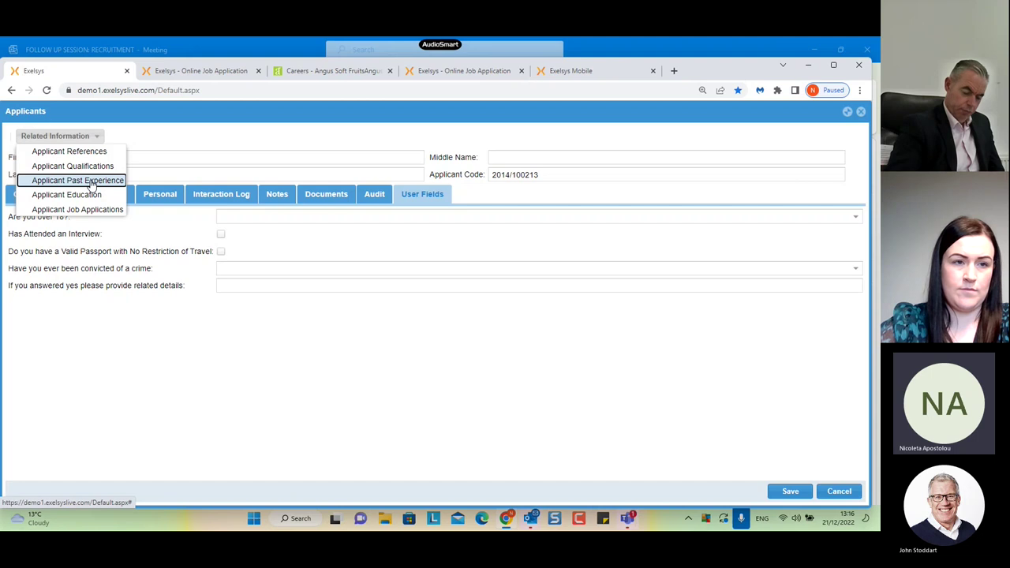
click(90, 183)
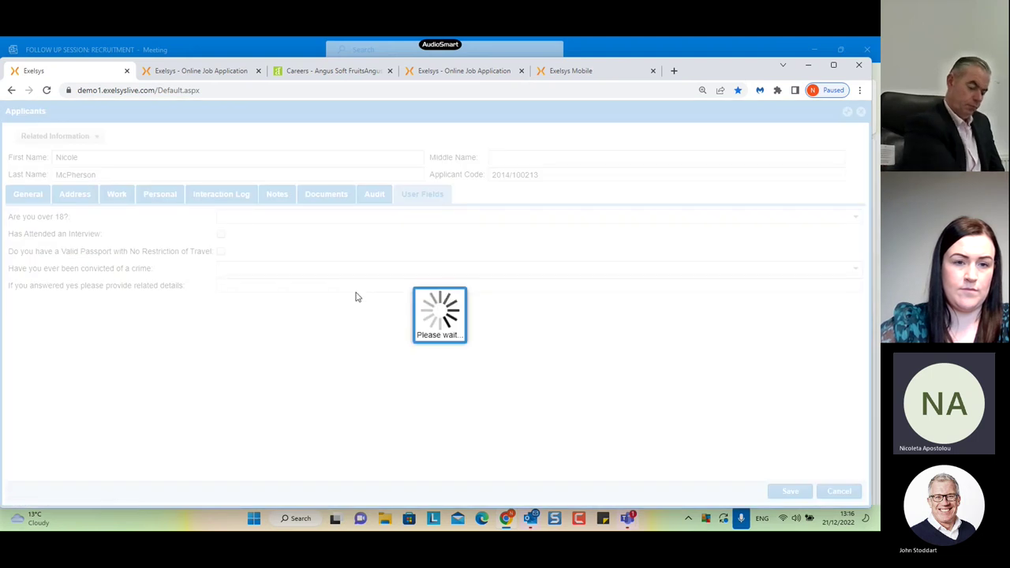
click(405, 396)
click(55, 136)
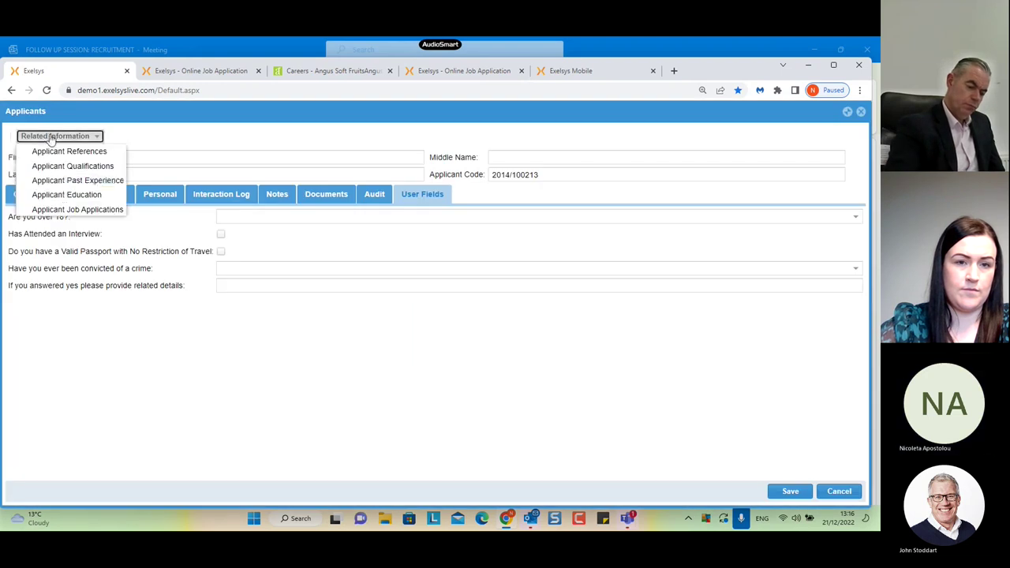
click(68, 195)
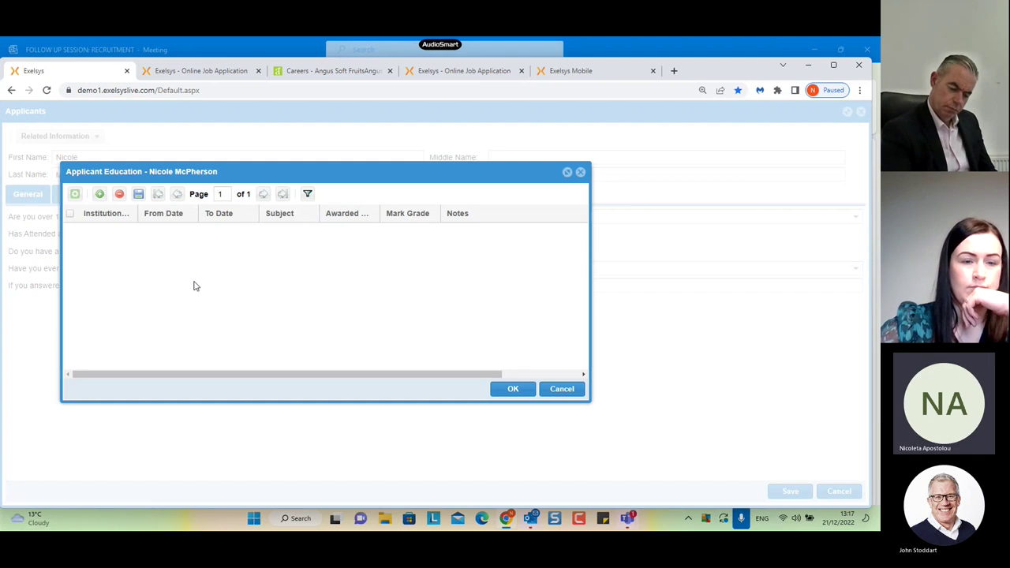
click(99, 194)
click(564, 389)
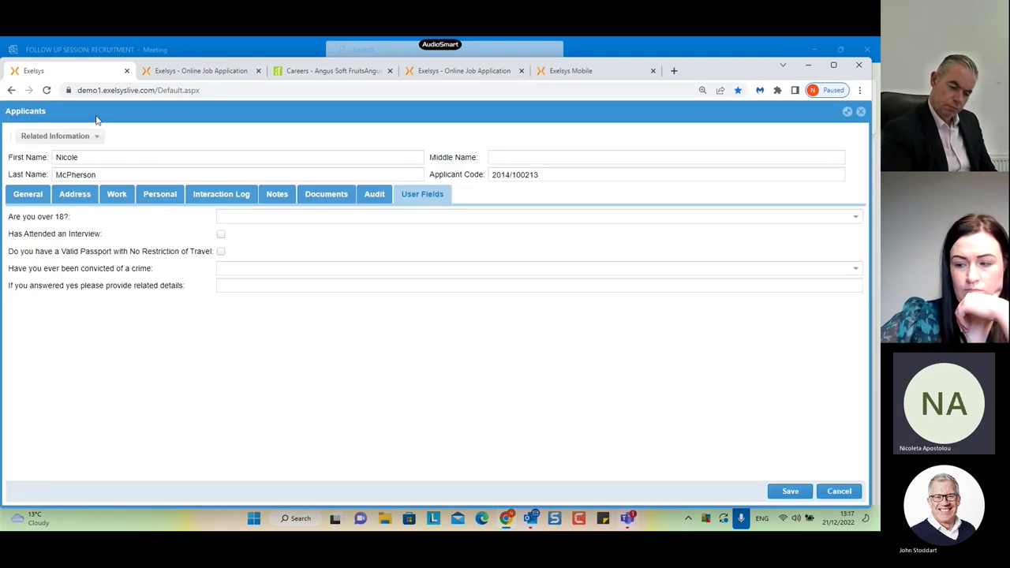
Step: View the Applicant Job Applications and the vacancy choices on a new application row, discard the row, and close the applicant record unsaved
click(97, 136)
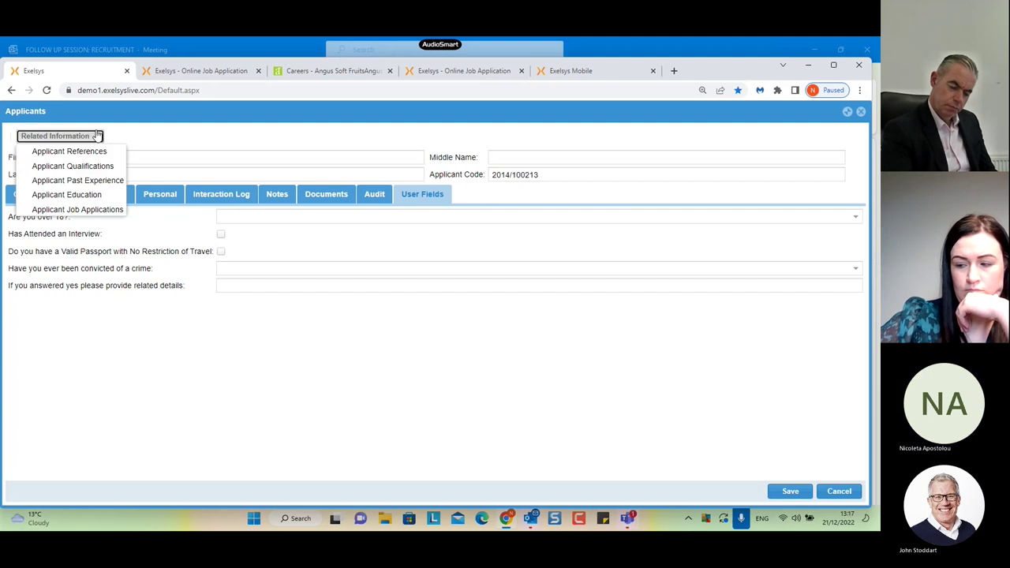
click(103, 209)
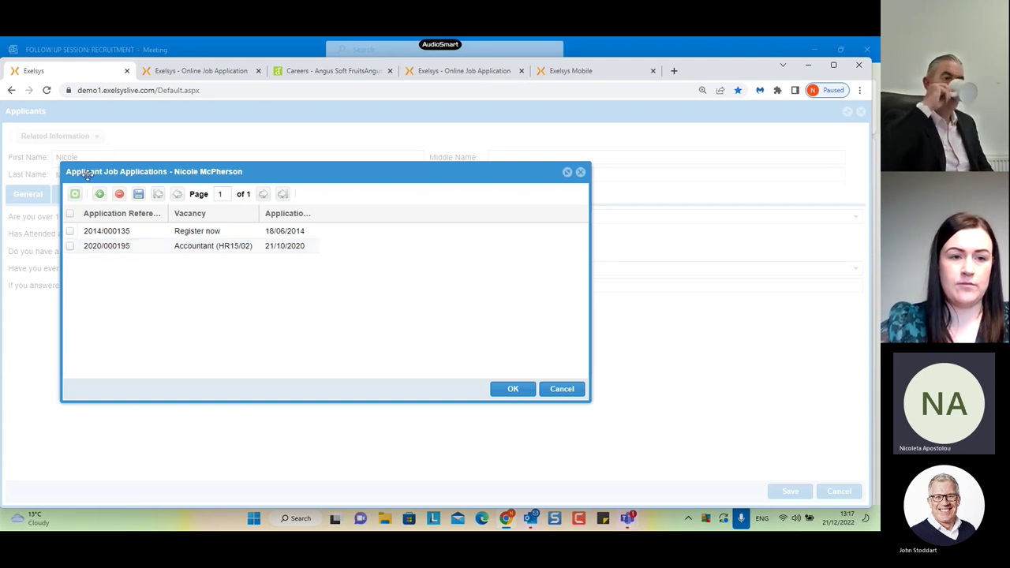
click(100, 195)
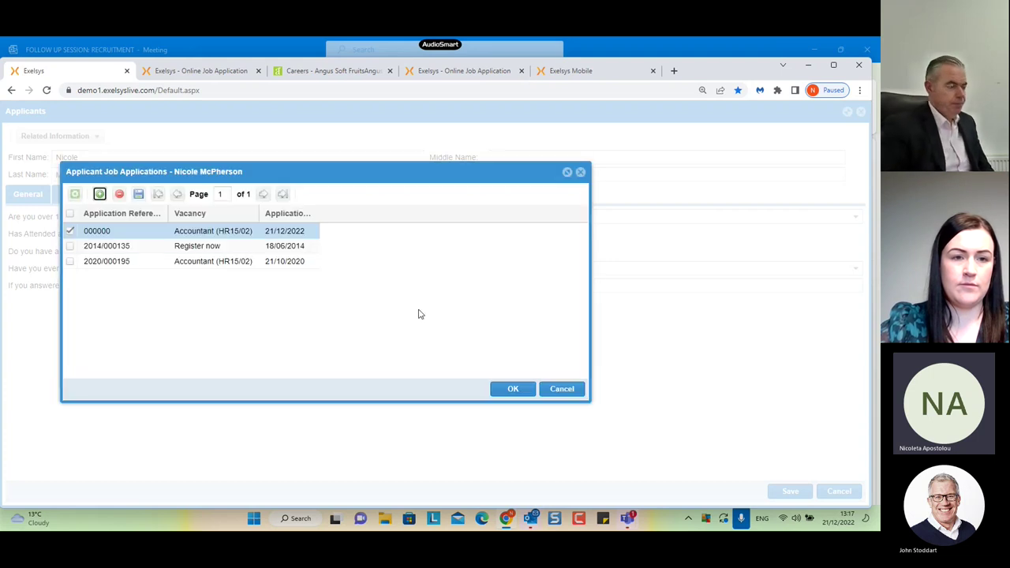
click(156, 230)
click(229, 234)
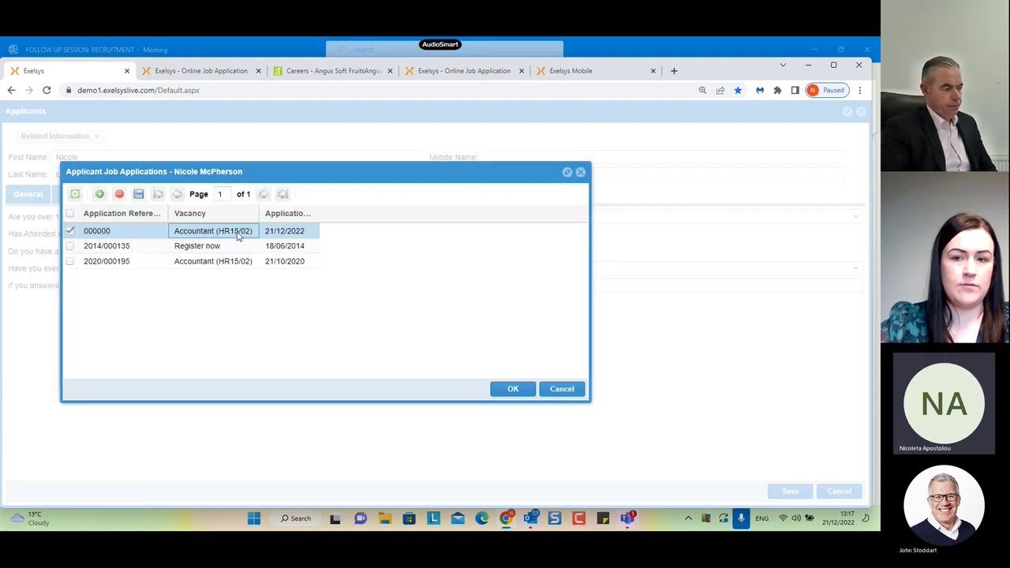
click(250, 232)
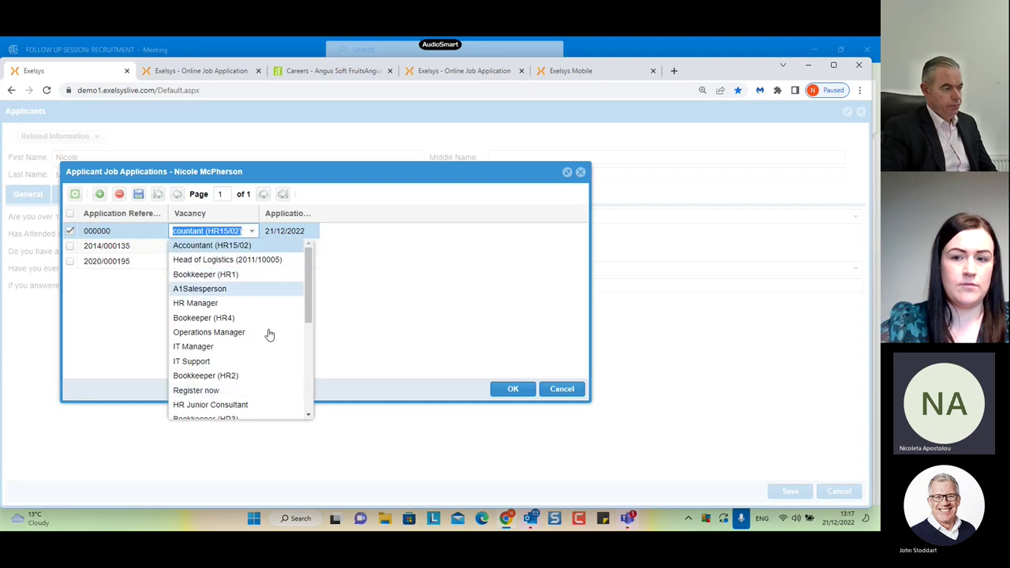
click(443, 316)
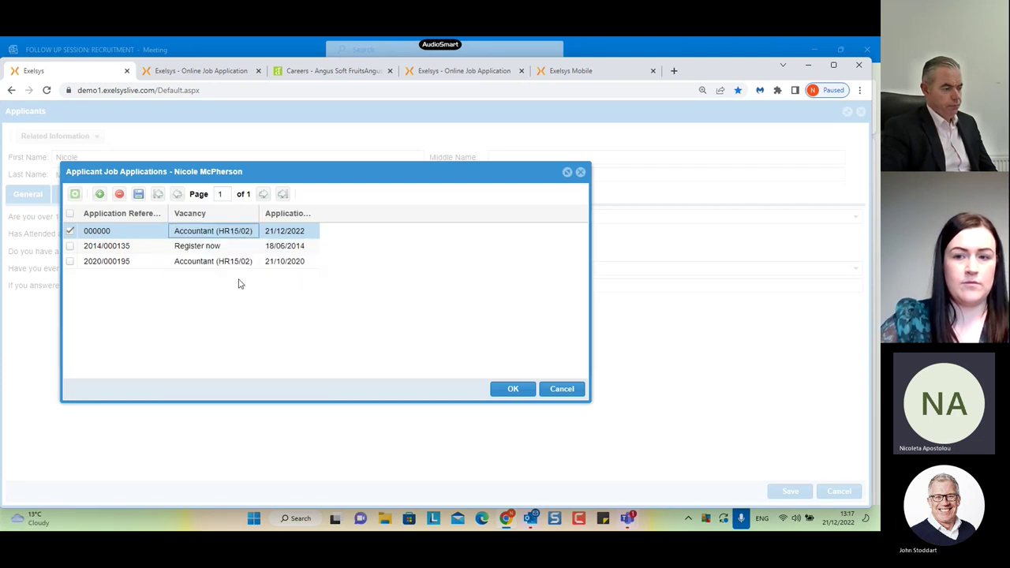
click(562, 389)
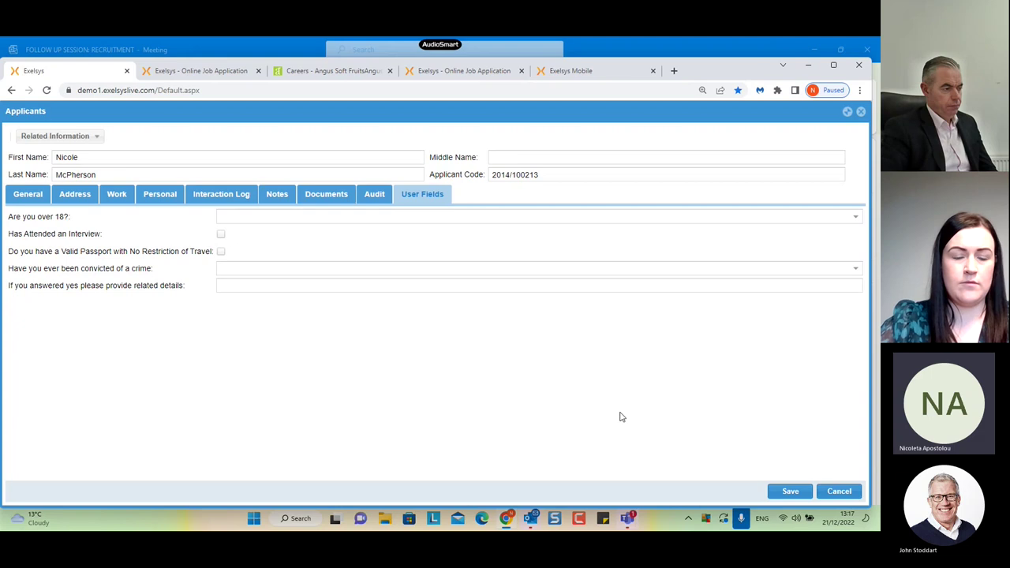
click(839, 492)
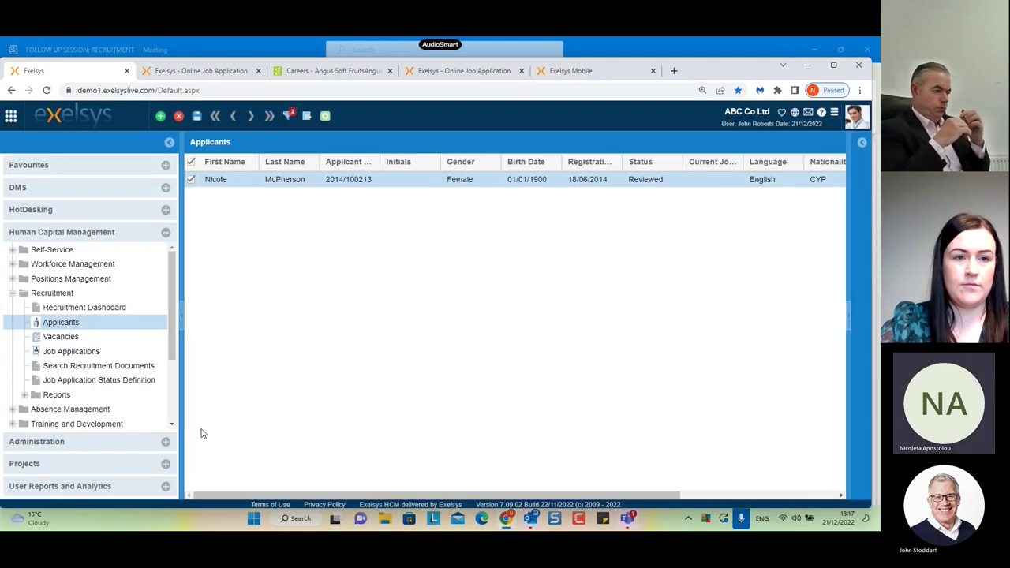
Step: Show the recruitment Job Applications list and switch to the Vacancies list
click(79, 353)
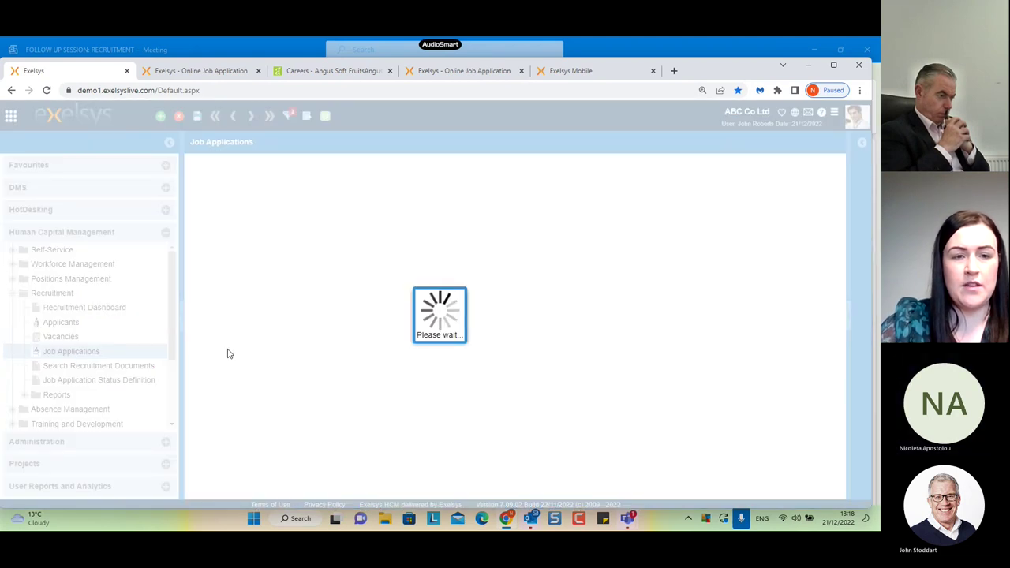
click(84, 338)
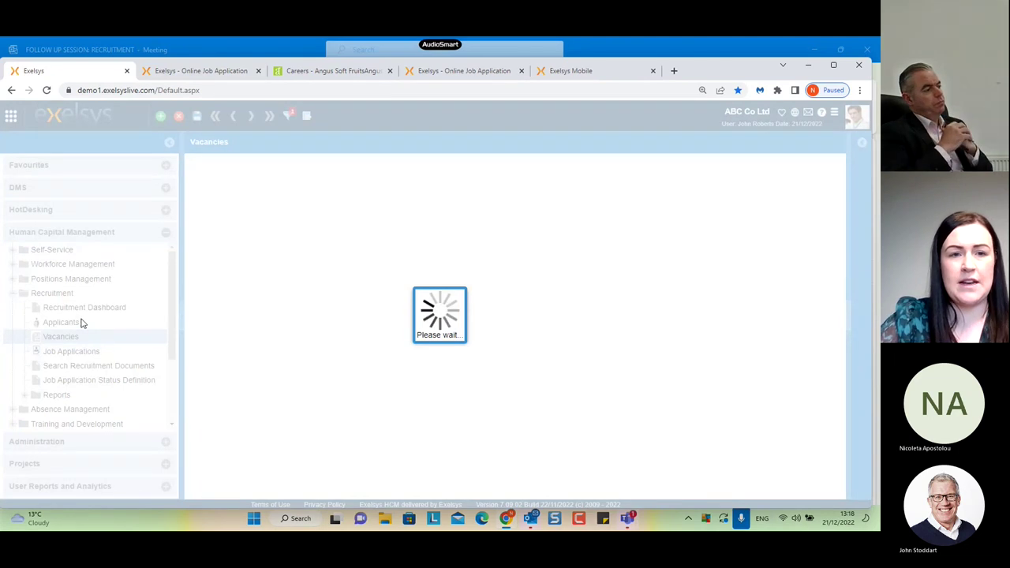
Step: Open the Applicants list, select the first applicant, and show the preview panel, widening it to about a third of the page
click(79, 323)
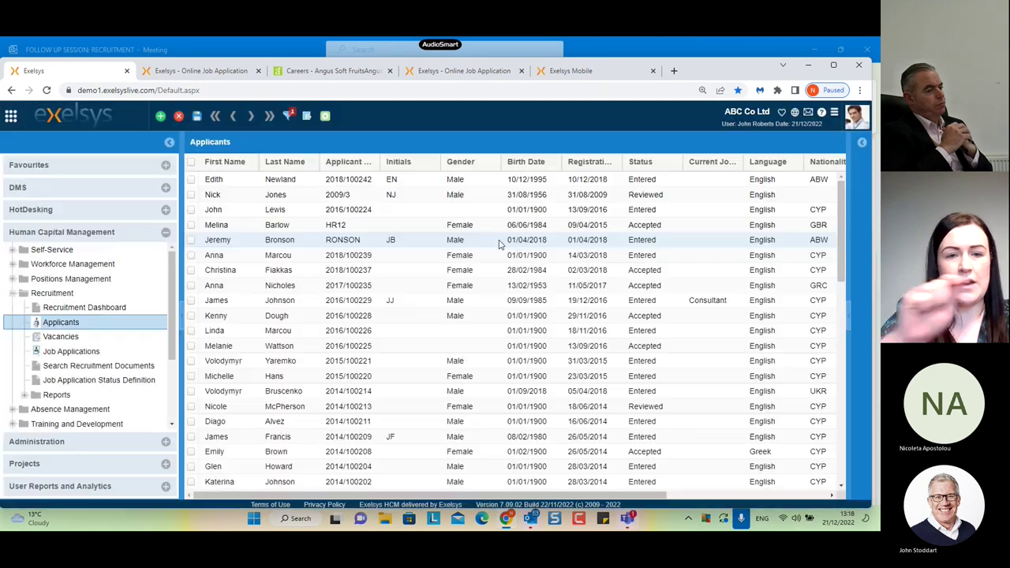
click(348, 179)
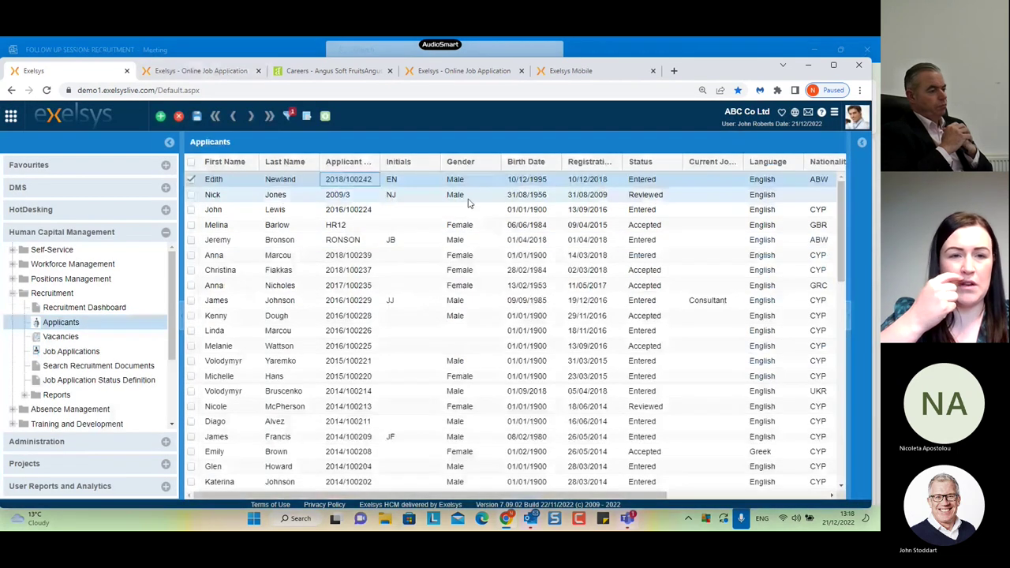
click(330, 116)
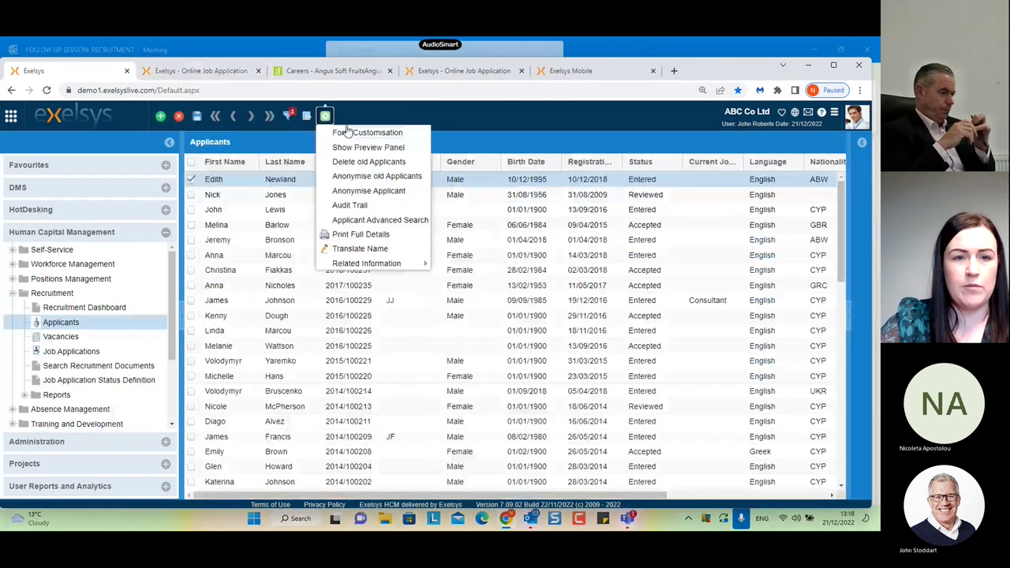
click(382, 147)
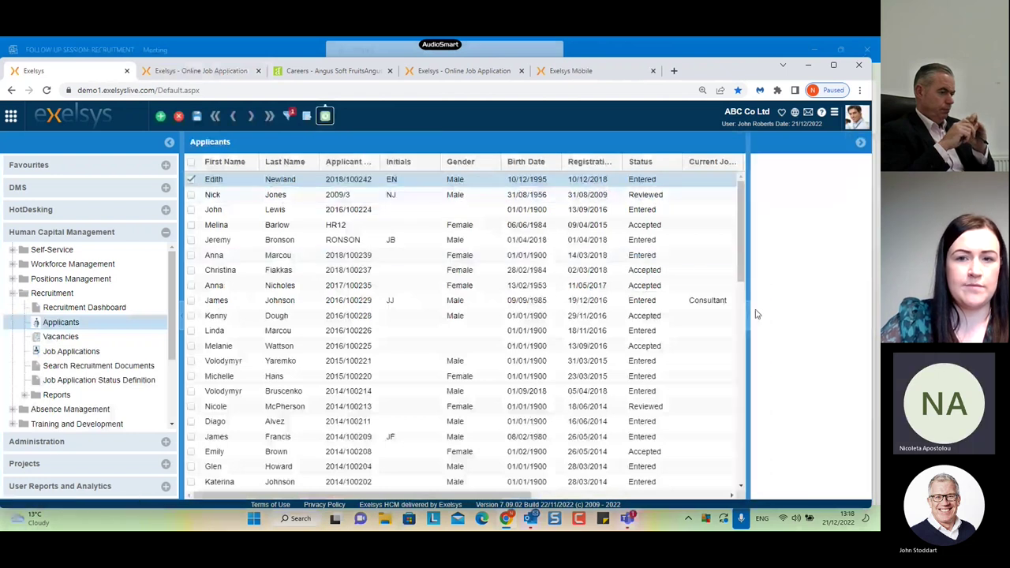
drag(748, 356, 617, 340)
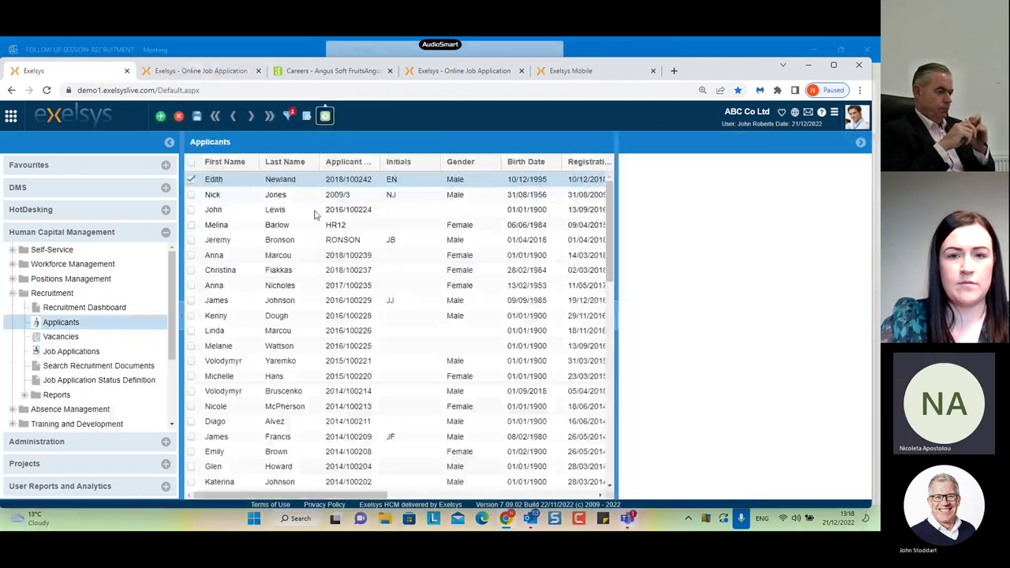
Step: Filter the applicants by a first name, select the matching record, and clear the filter
click(289, 116)
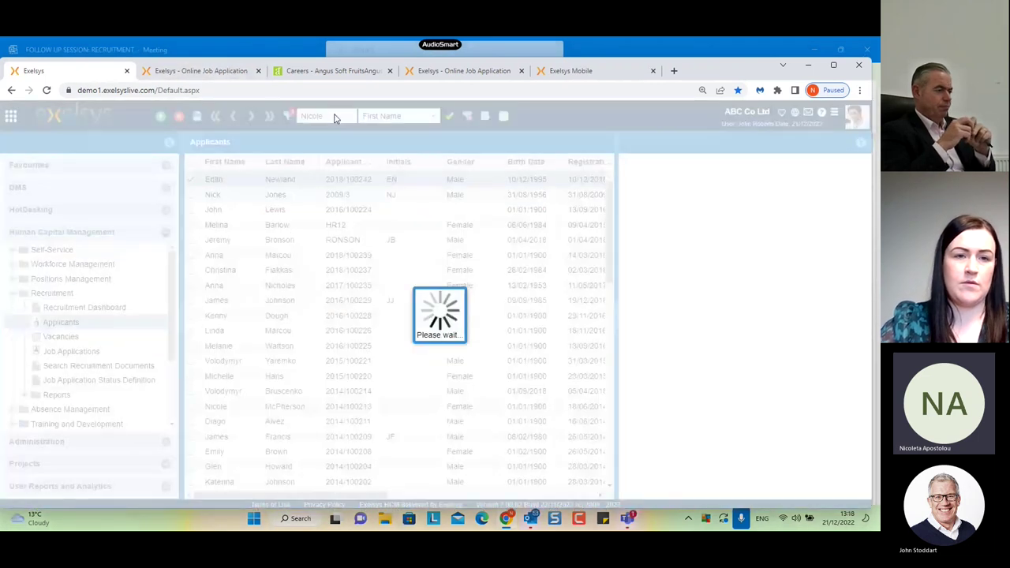
key(Return)
click(409, 181)
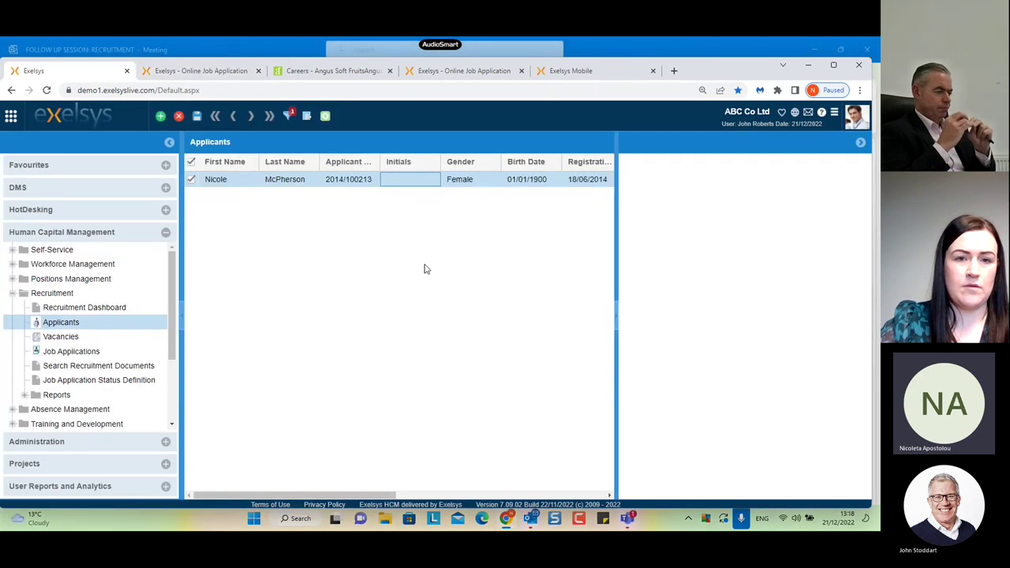
click(289, 116)
click(468, 118)
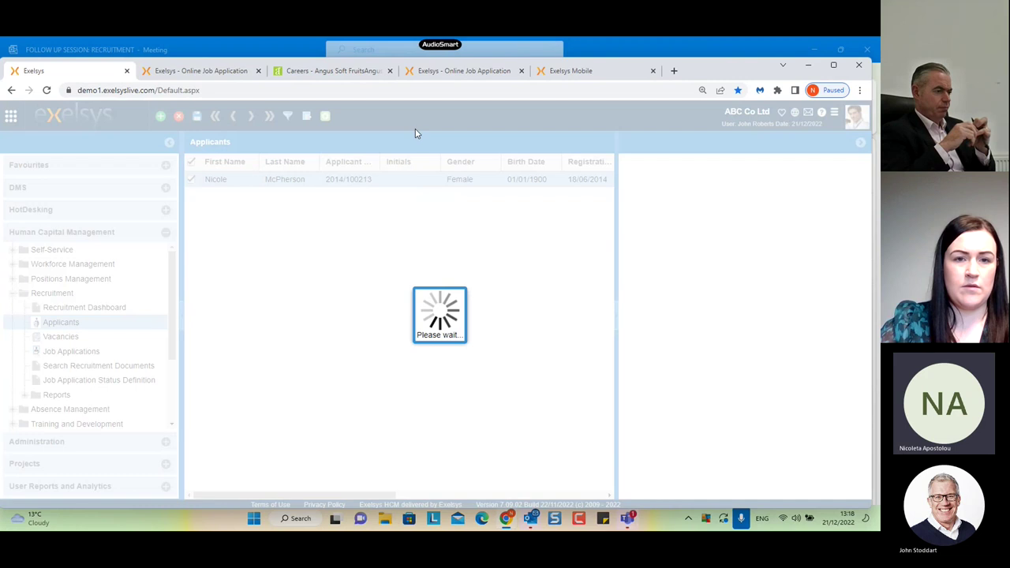
Step: Select several different applicants in the list to check their records in the preview panel
click(326, 116)
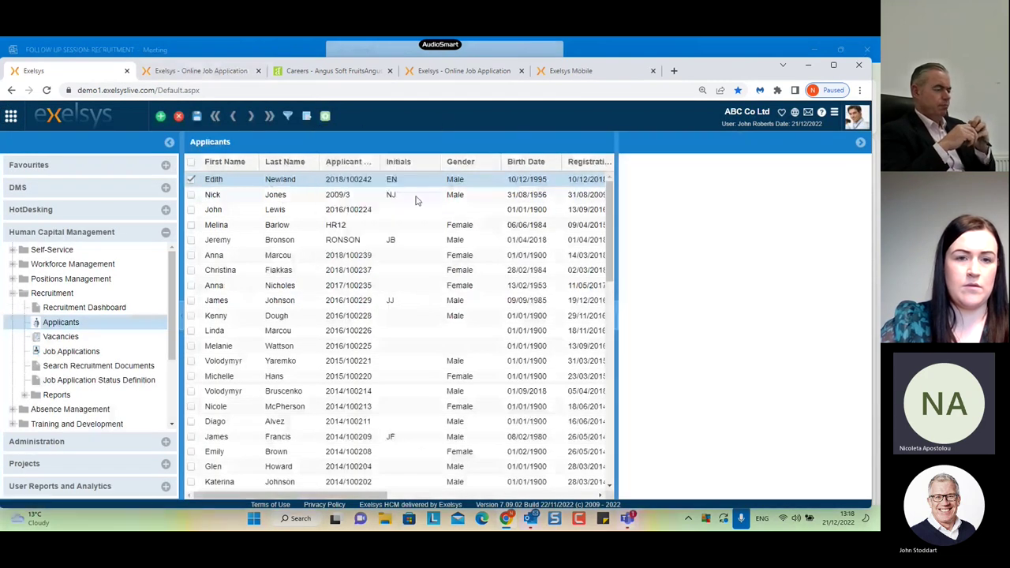
click(328, 228)
click(321, 272)
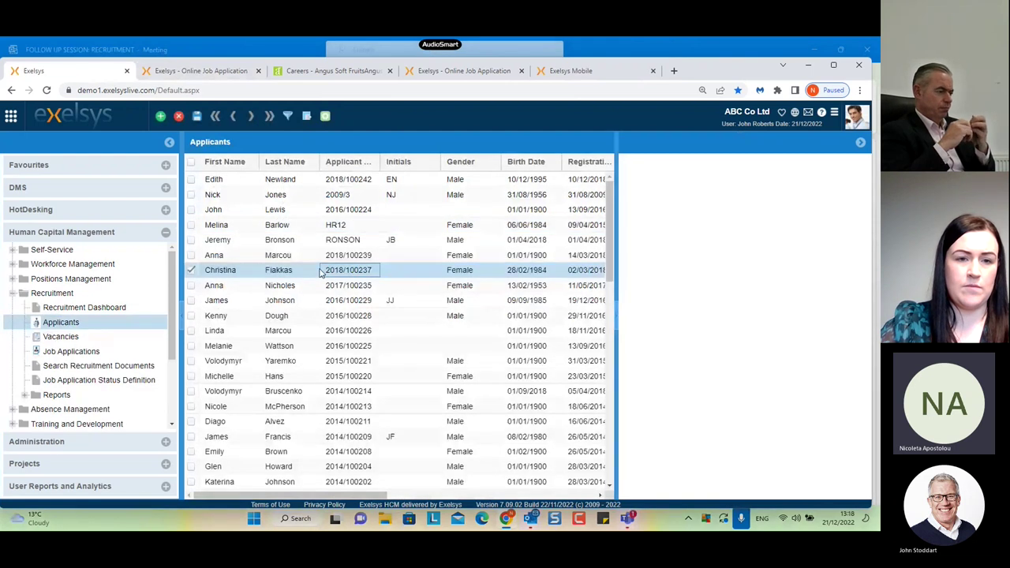
click(329, 318)
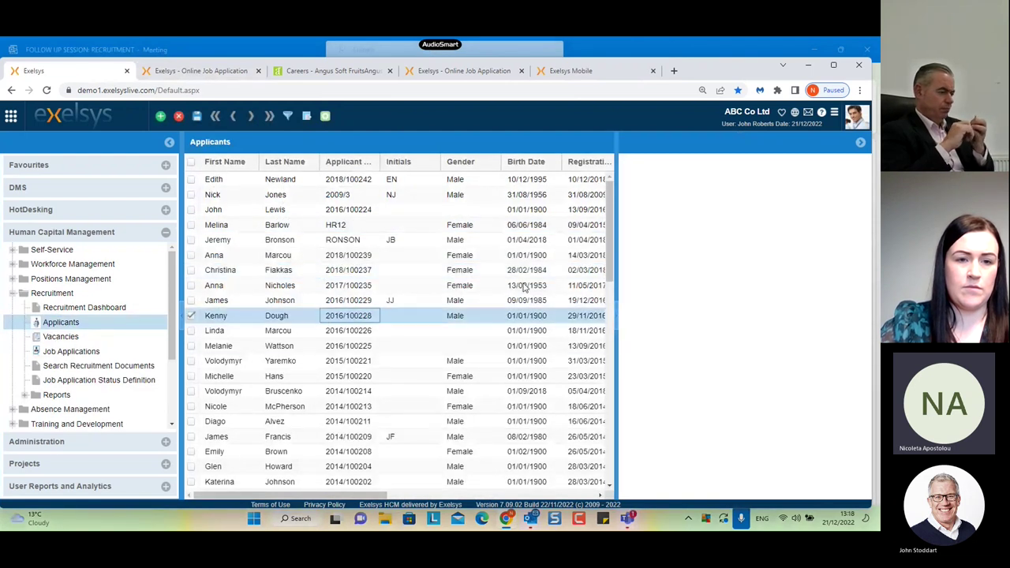
click(344, 392)
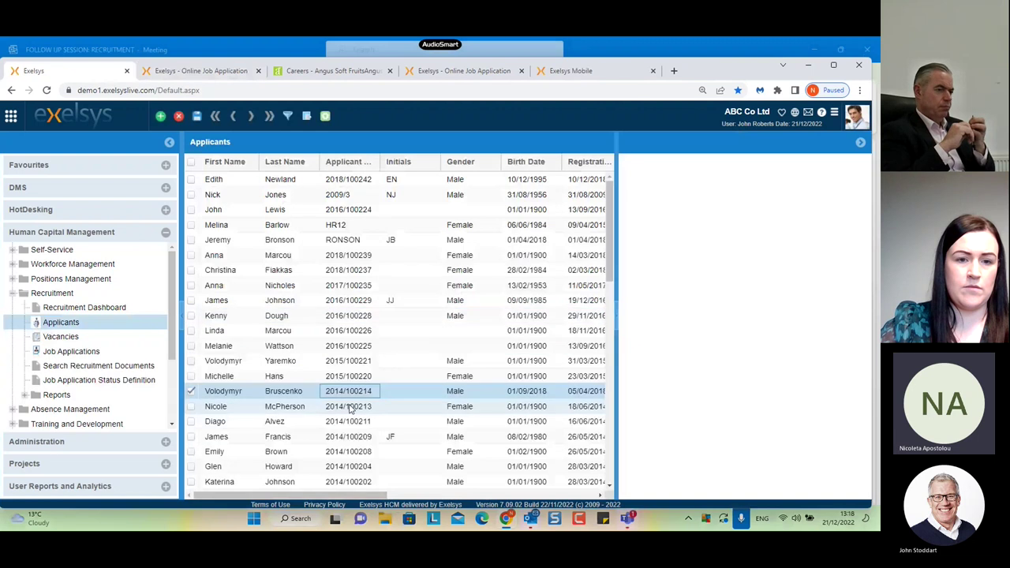
click(357, 452)
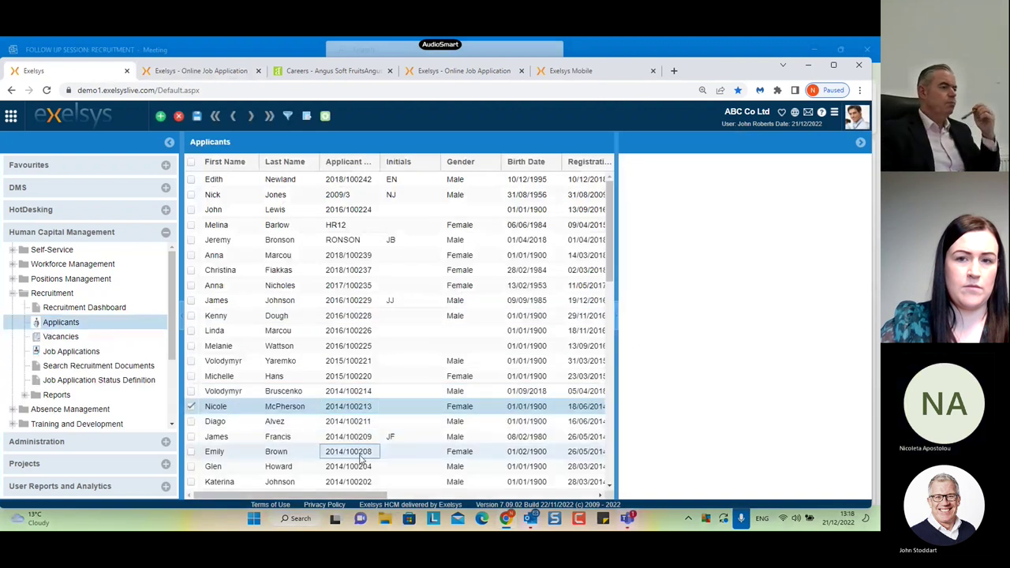
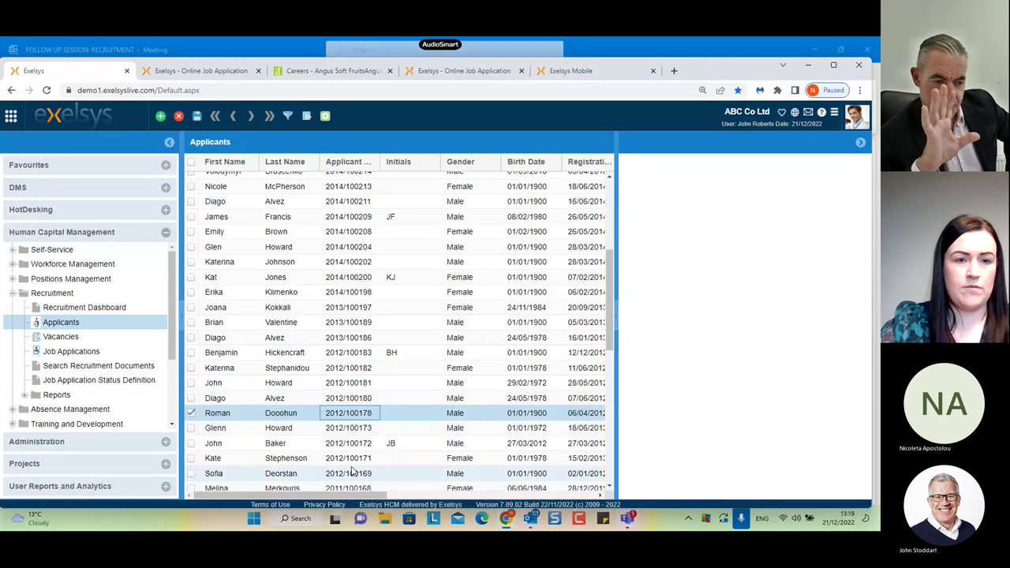
Step: Select applicant records further down the list and show the detail panel for the female applicant registered in 2013
click(352, 474)
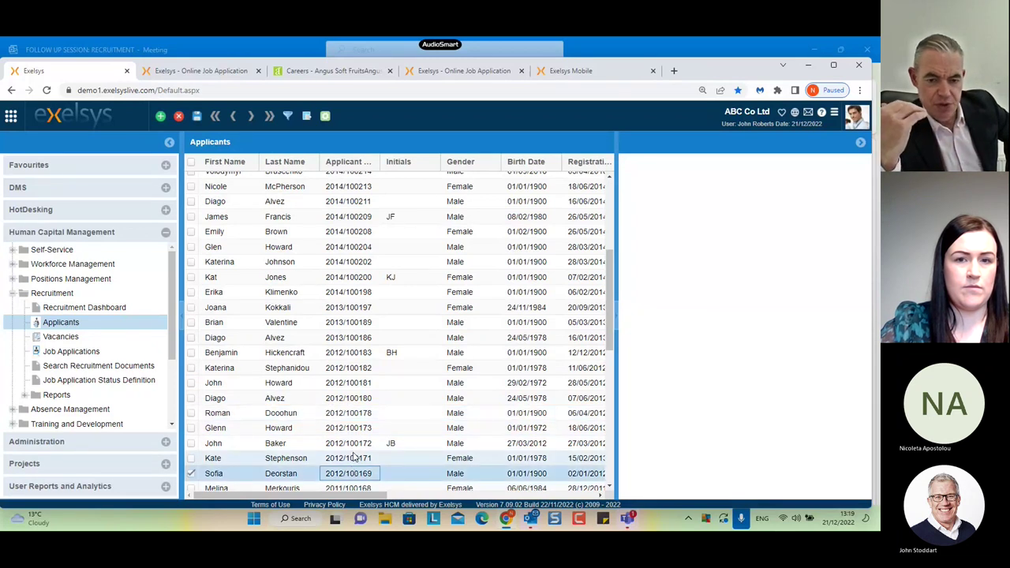
click(356, 457)
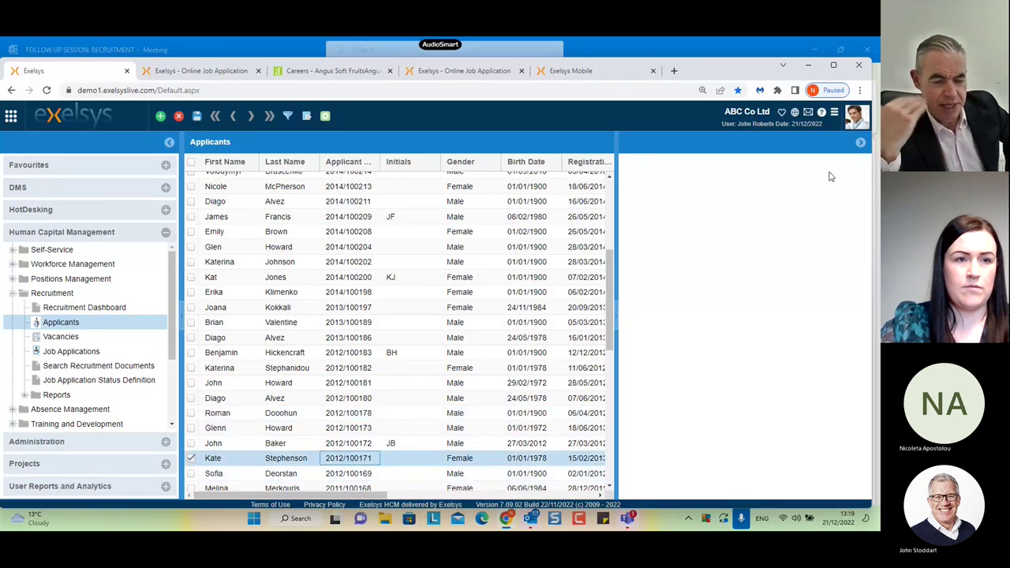
click(325, 116)
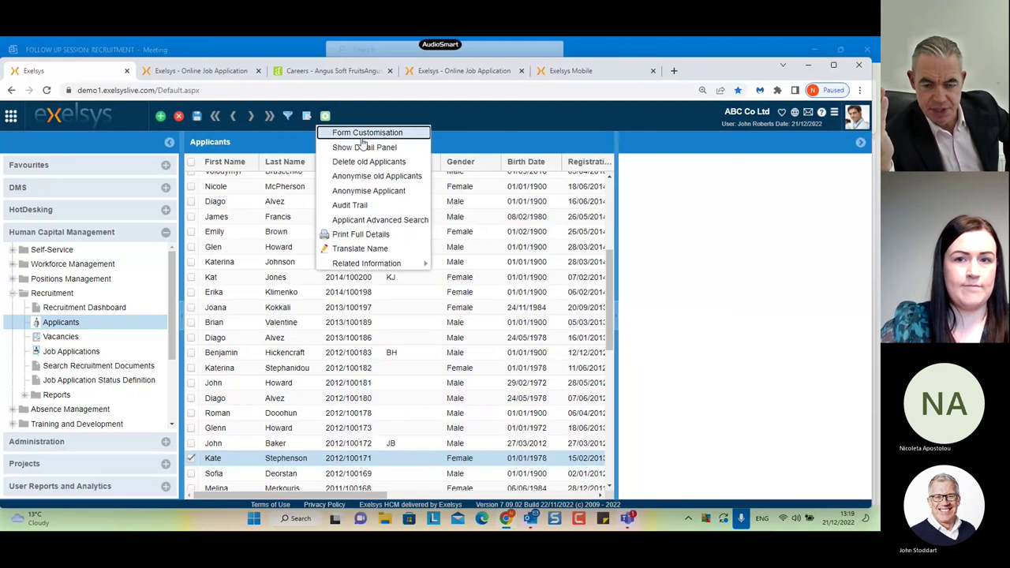
click(368, 148)
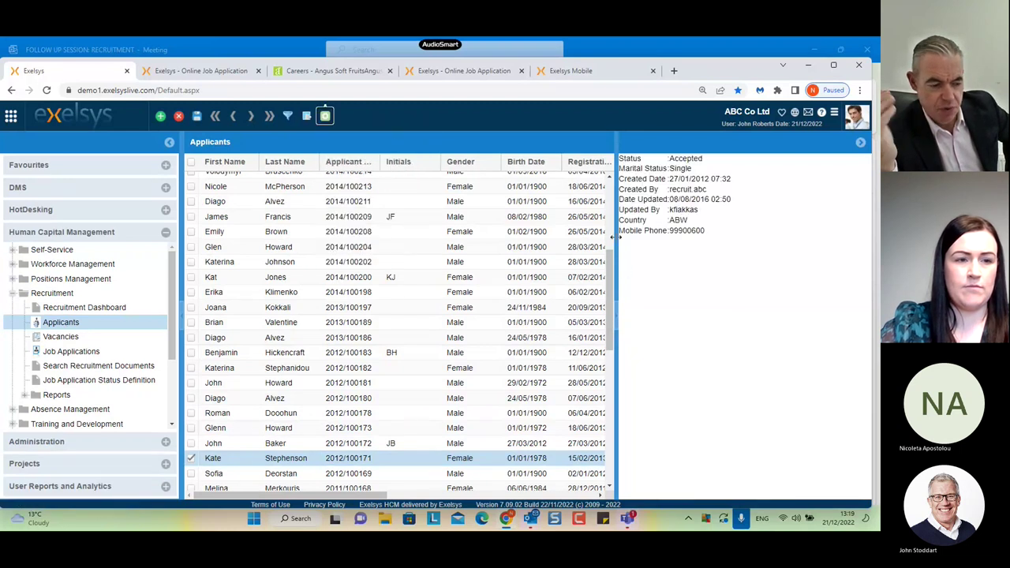
Step: Open the Recruitment Dashboard and view the Location and Department filter choices without selecting any
click(106, 307)
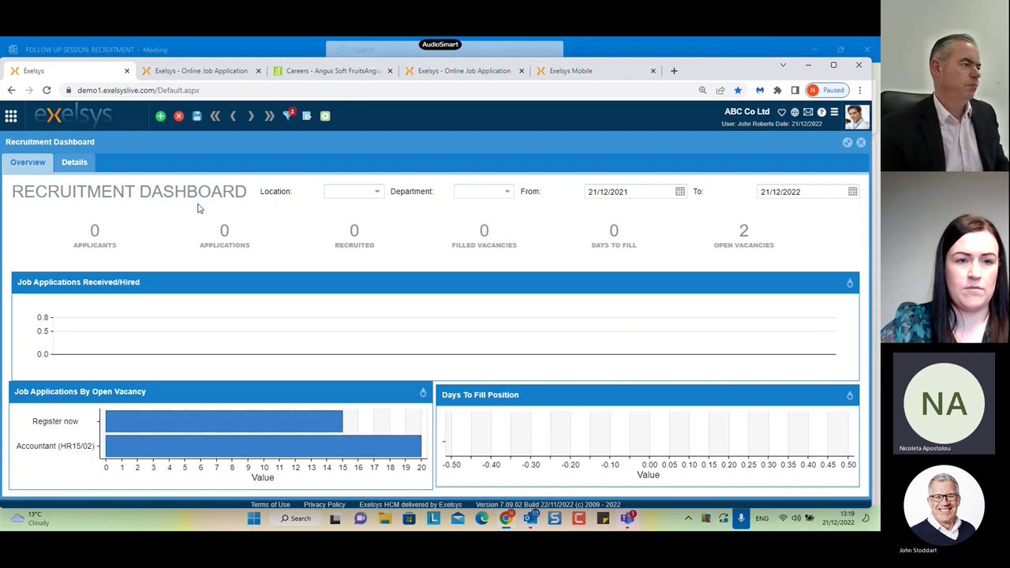
click(379, 192)
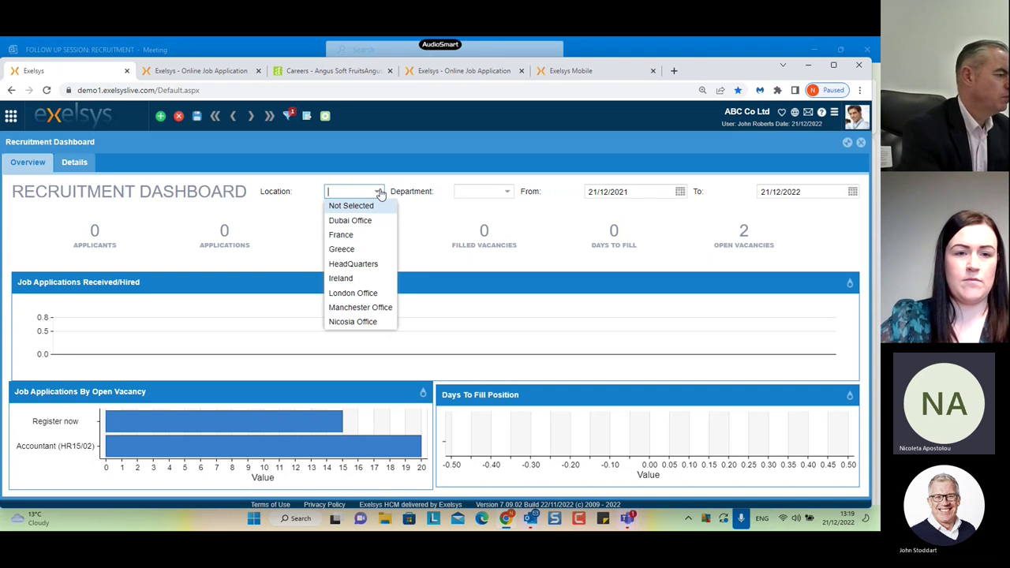
click(379, 193)
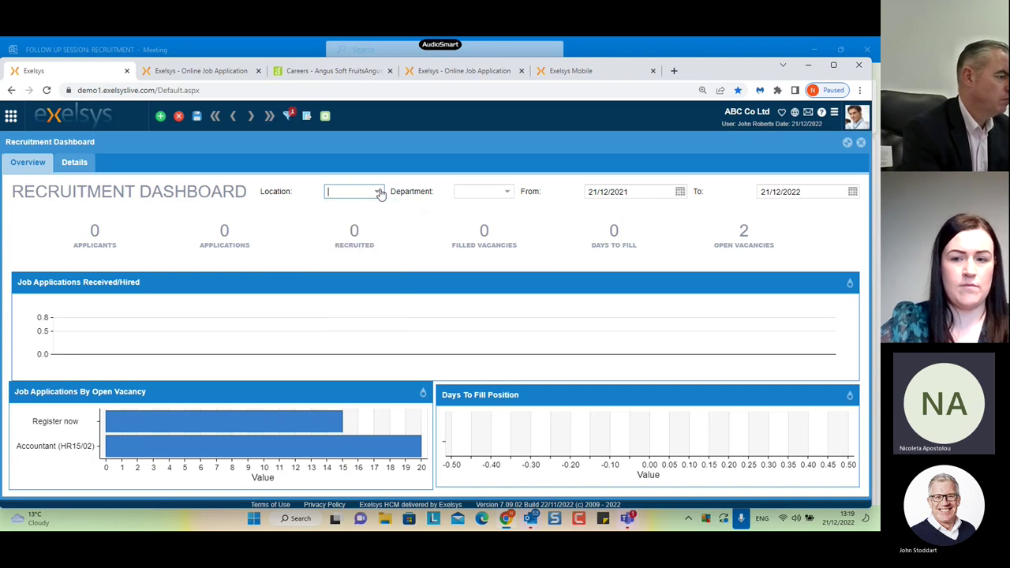
click(507, 193)
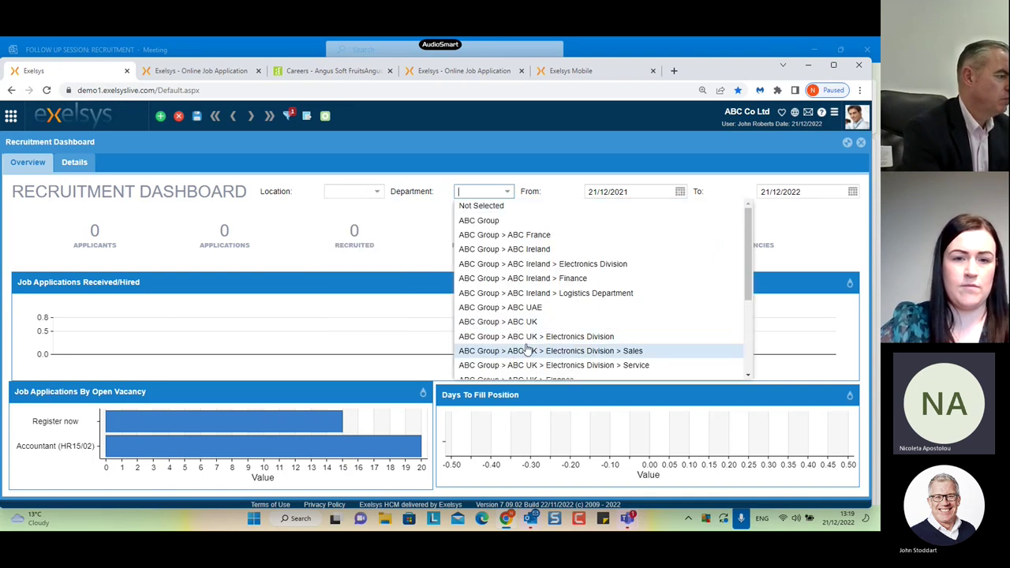
click(820, 232)
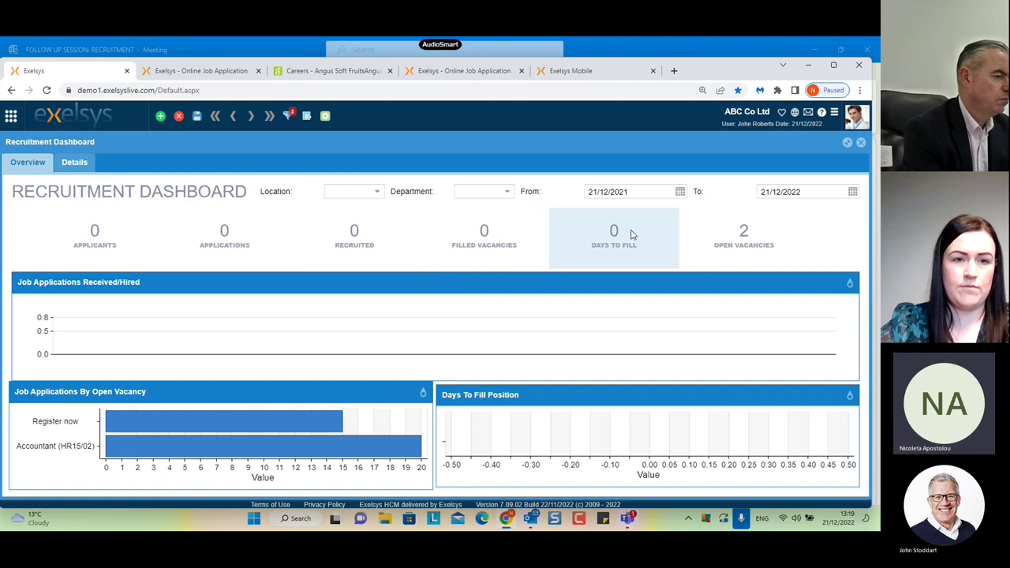
Step: Set the dashboard's From date to 21/12/2015 and examine the Job Applications By Open Vacancy and Days To Fill Position charts
drag(620, 192, 643, 199)
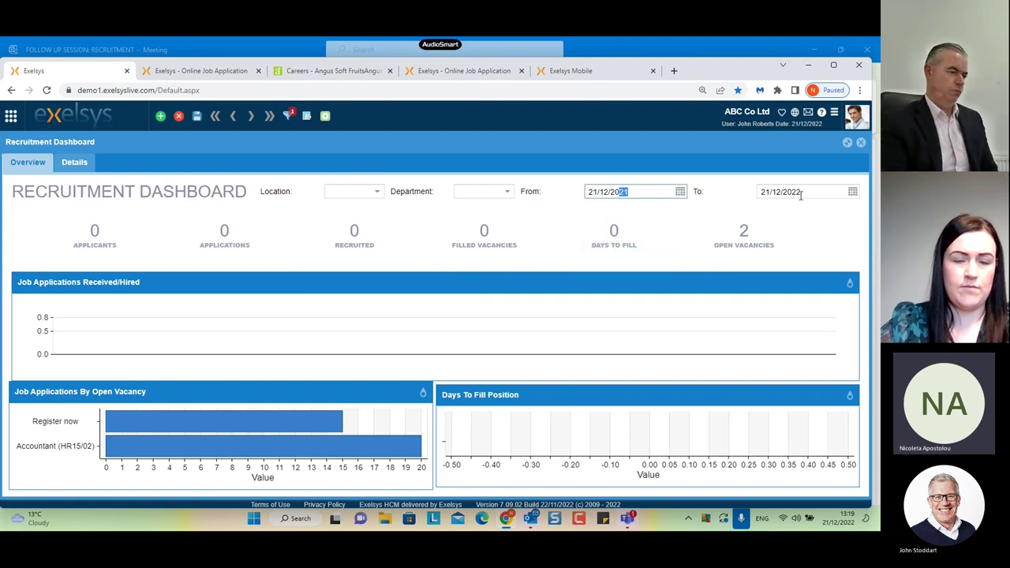
text(15)
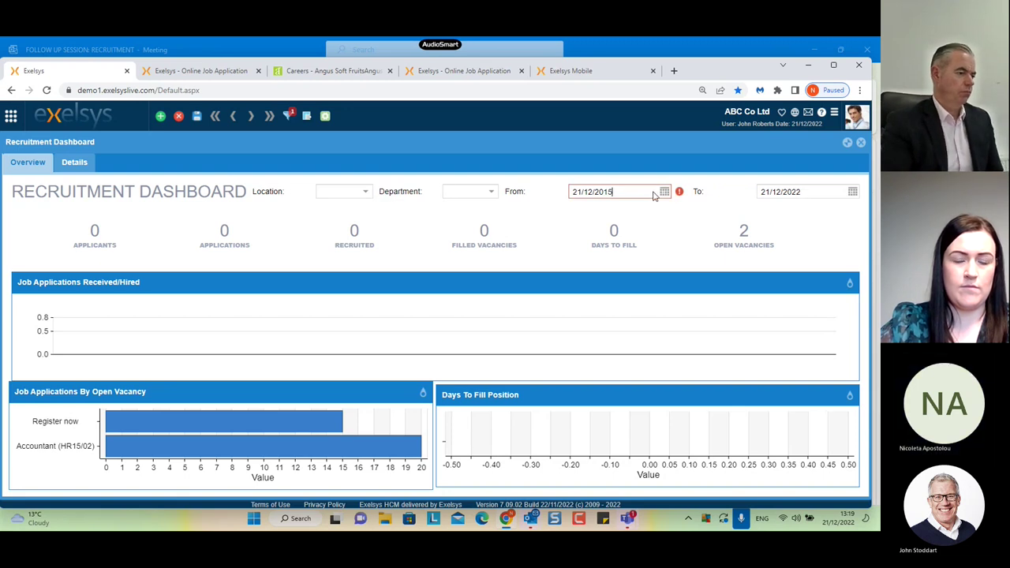
text(7)
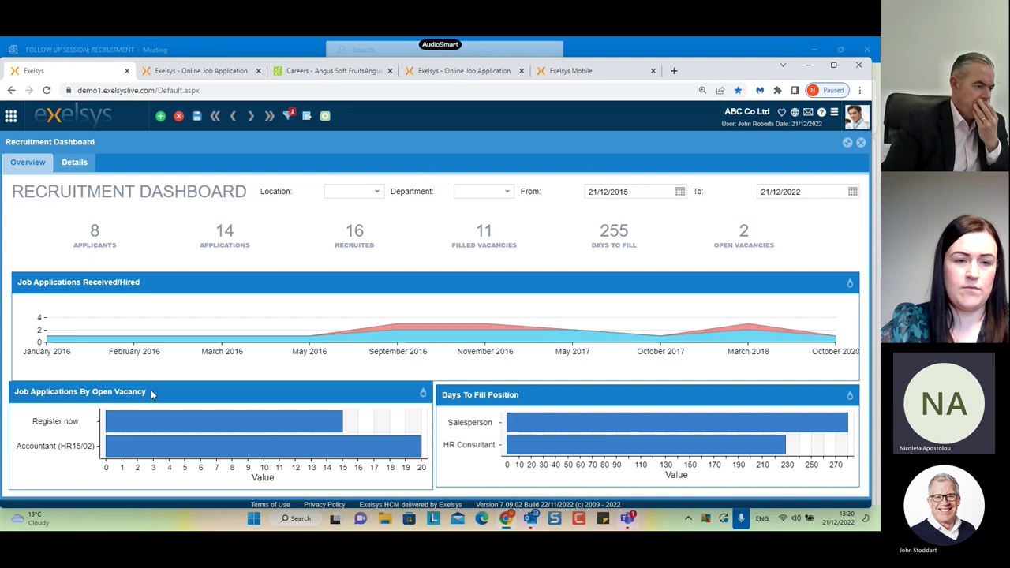
mouse_move(146, 419)
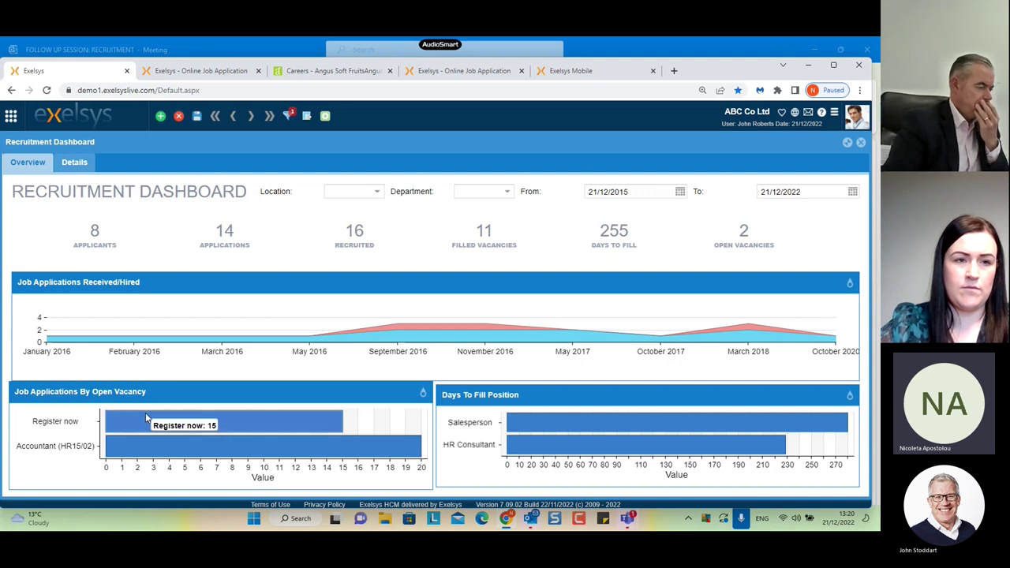
mouse_move(291, 446)
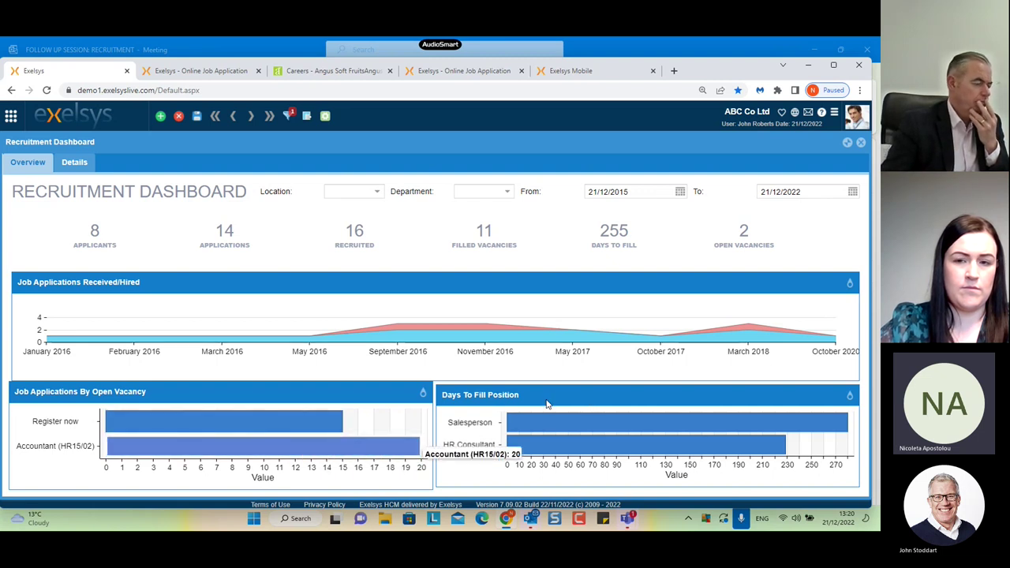
mouse_move(554, 418)
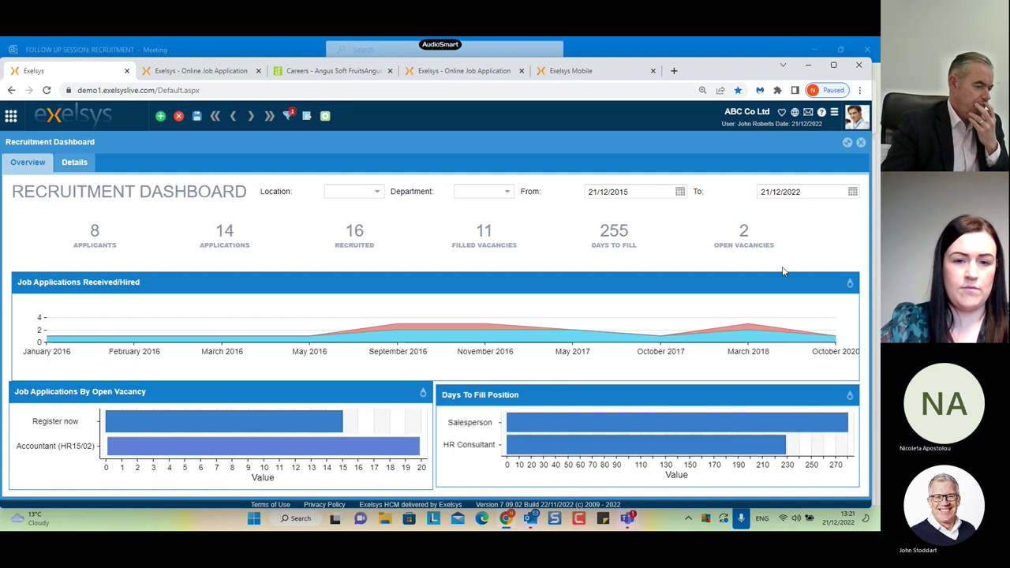
Step: Show the dashboard details and examine the Reviewed, Entered and other segments of the Job Application Status By Open Vacancy chart
click(79, 165)
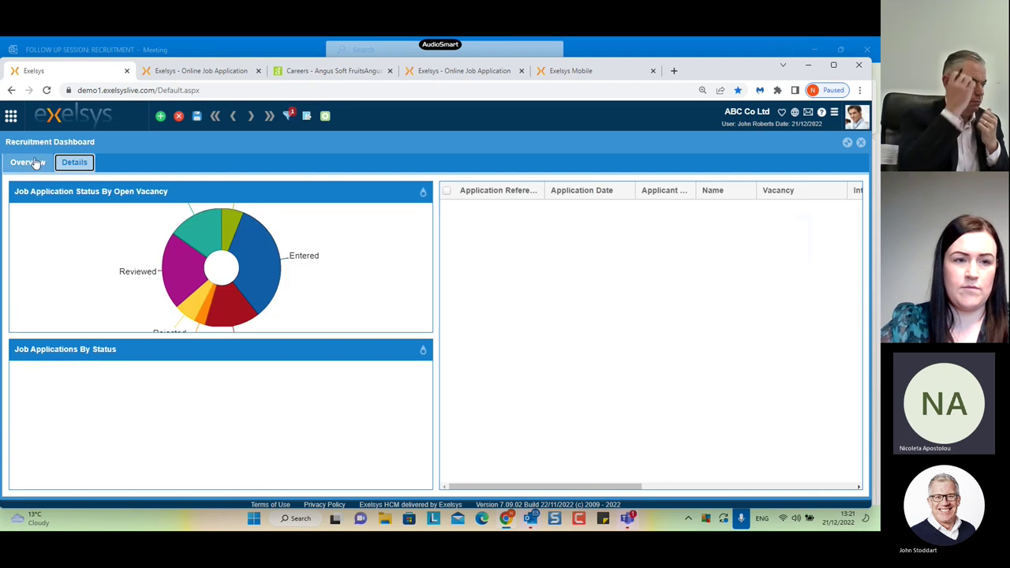
click(187, 272)
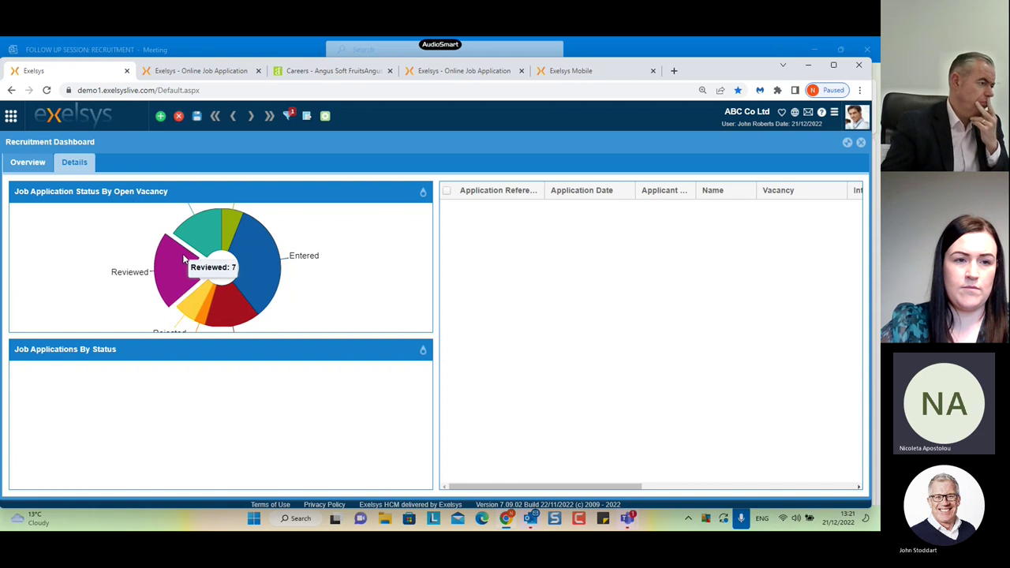
click(183, 258)
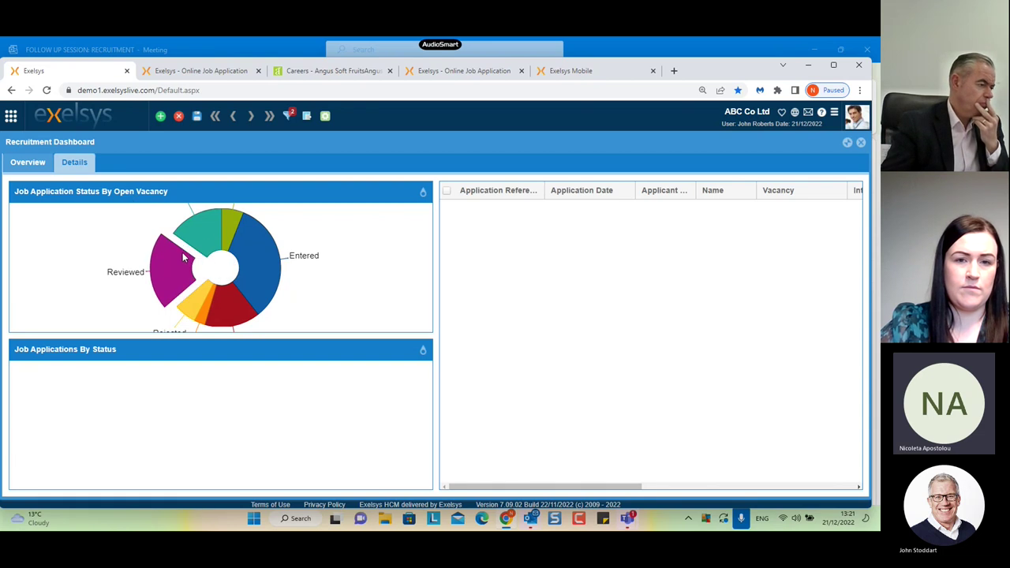
click(204, 229)
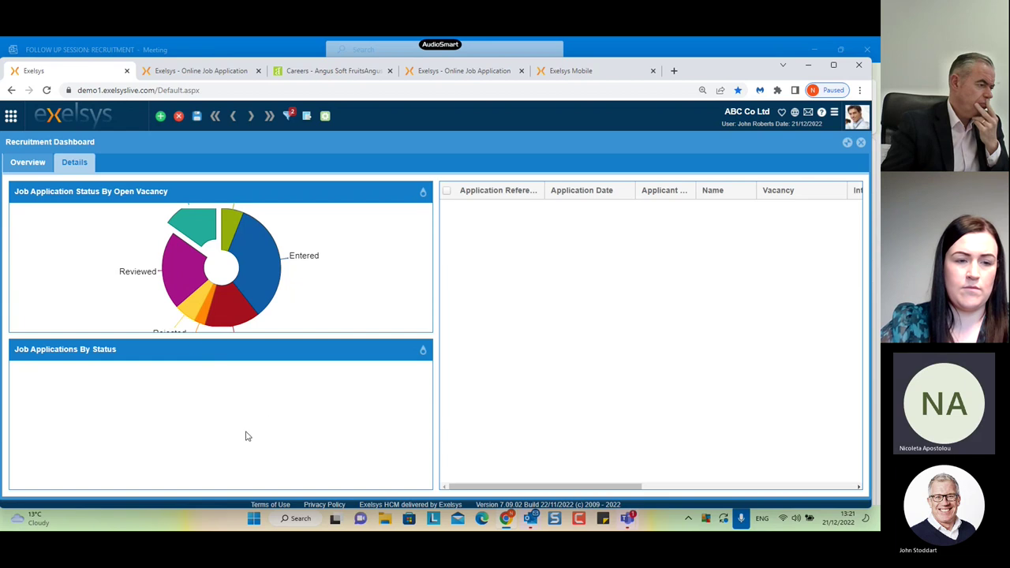
click(270, 276)
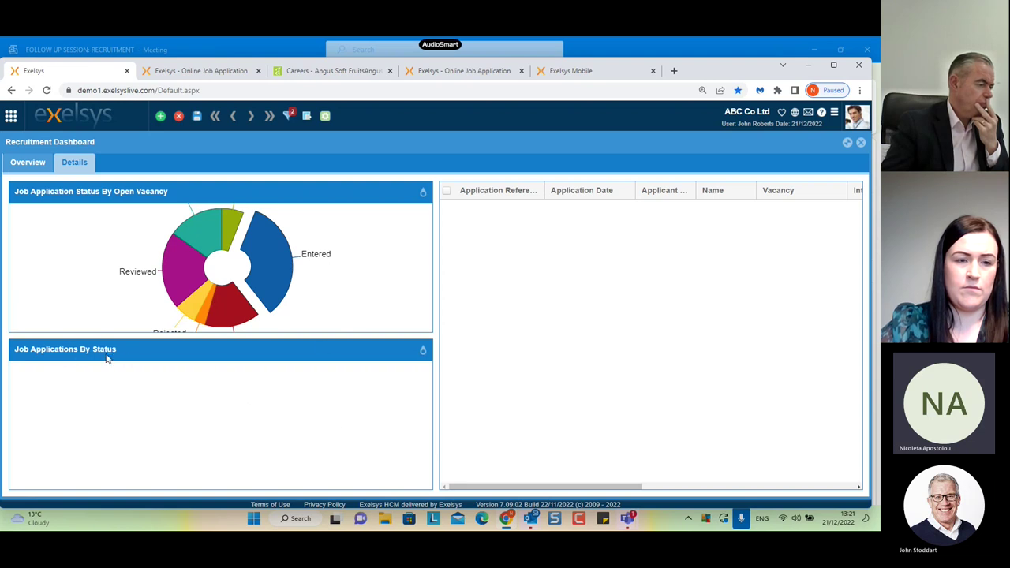
click(230, 313)
click(273, 278)
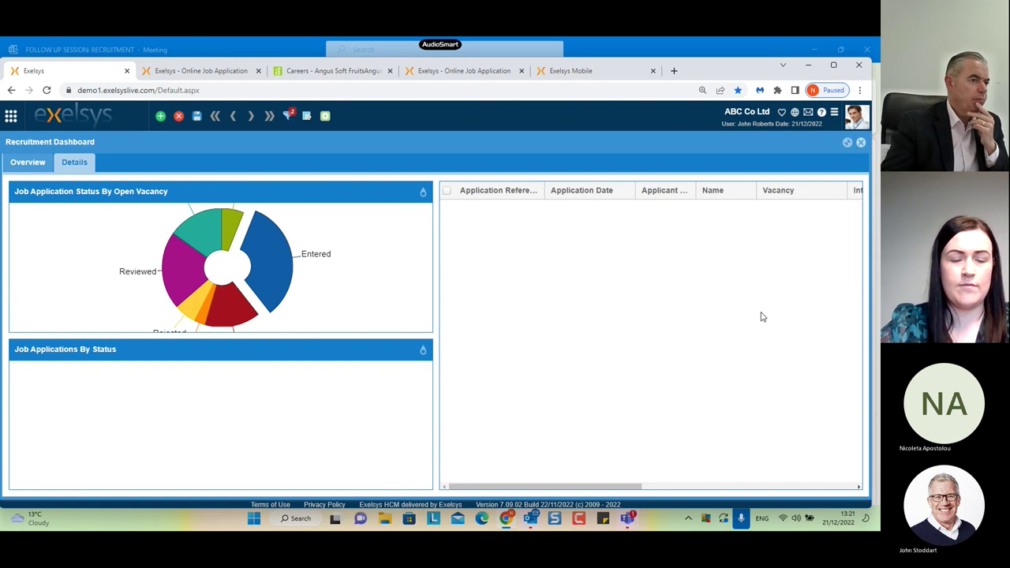
Step: Reopen the Recruitment Dashboard, view the Job Applications By Status chart in its details, and close the dashboard
click(861, 145)
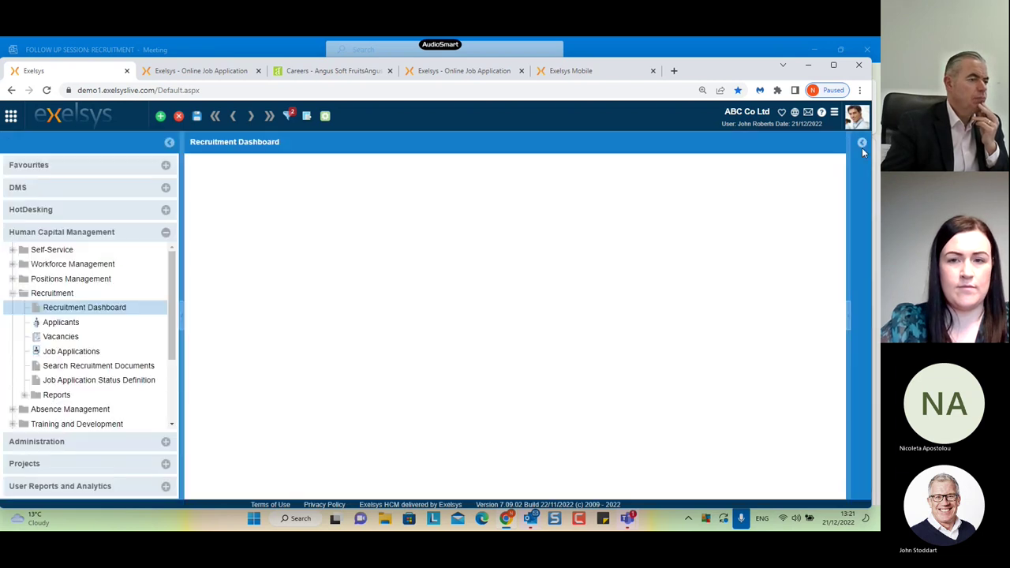
click(103, 308)
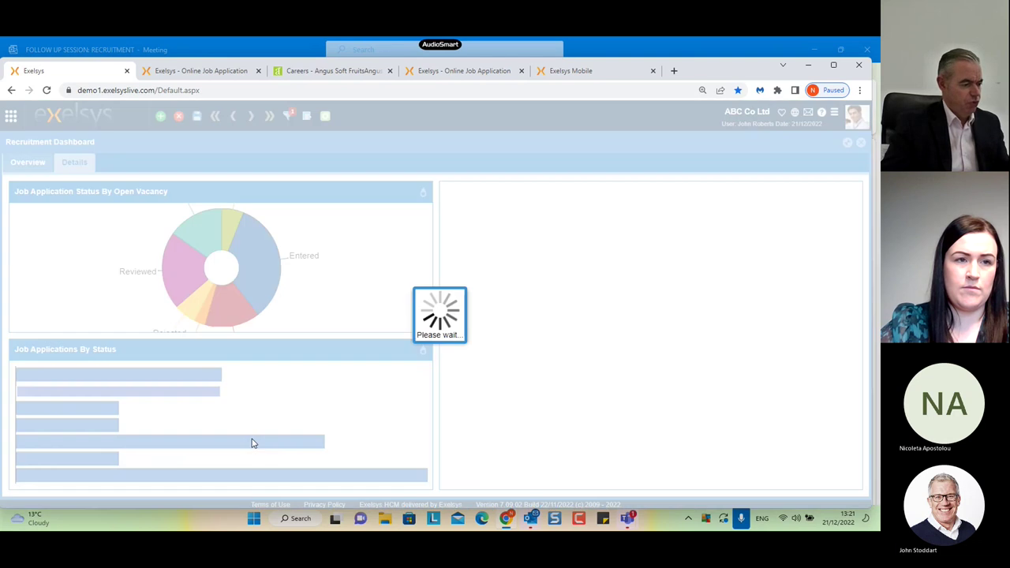
click(861, 144)
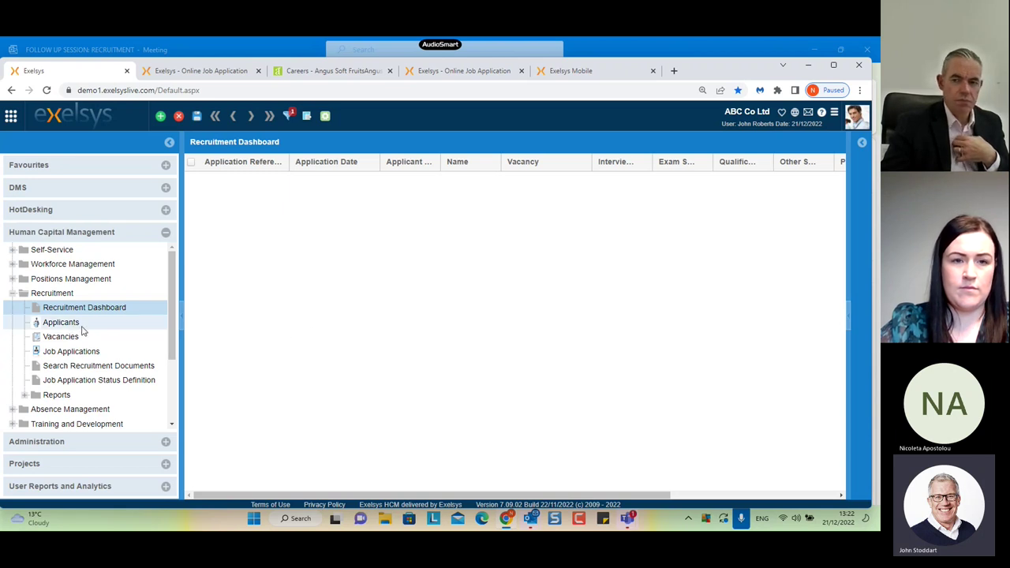
Step: Open the Job Applications list and expand the Reports folder under Recruitment
click(89, 351)
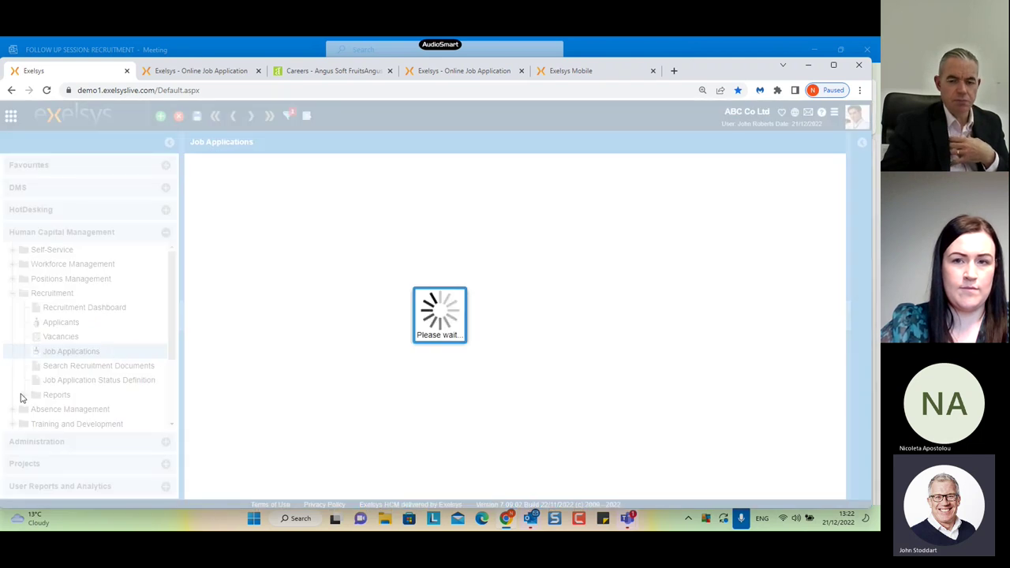
click(23, 341)
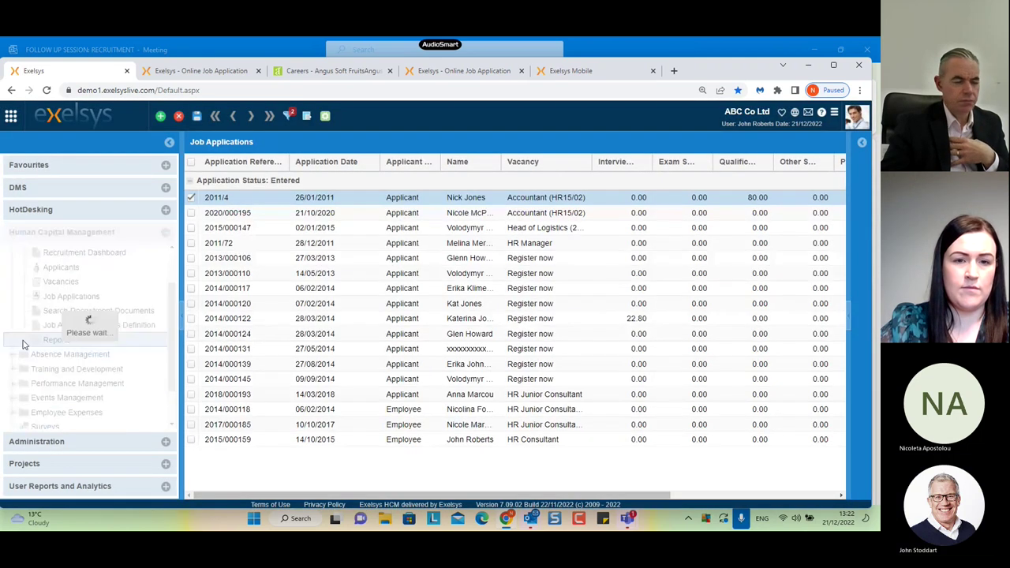
scroll(70, 344, up, 1)
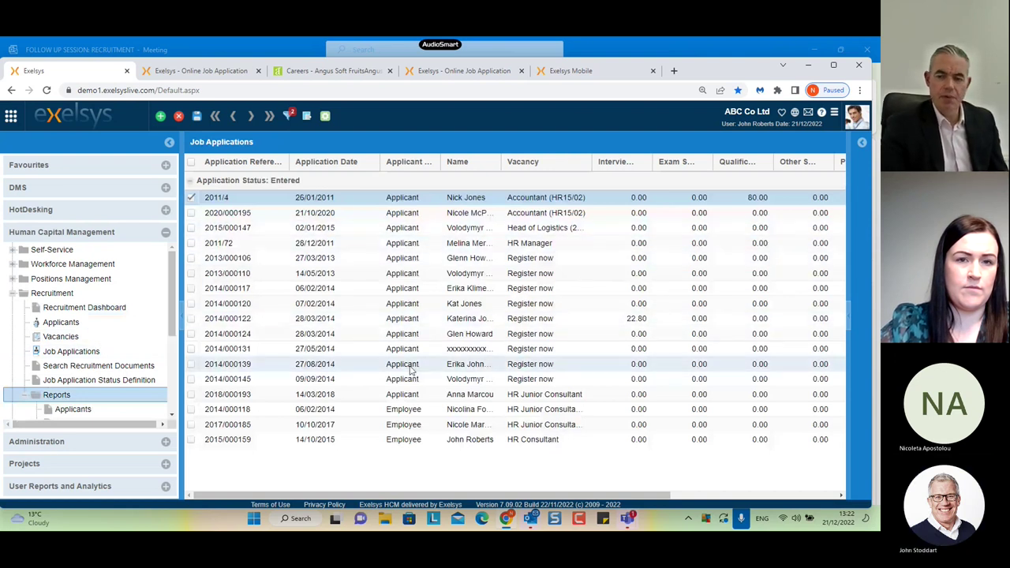
Step: Clear the filters on the Job Applications list to include all application statuses
click(288, 116)
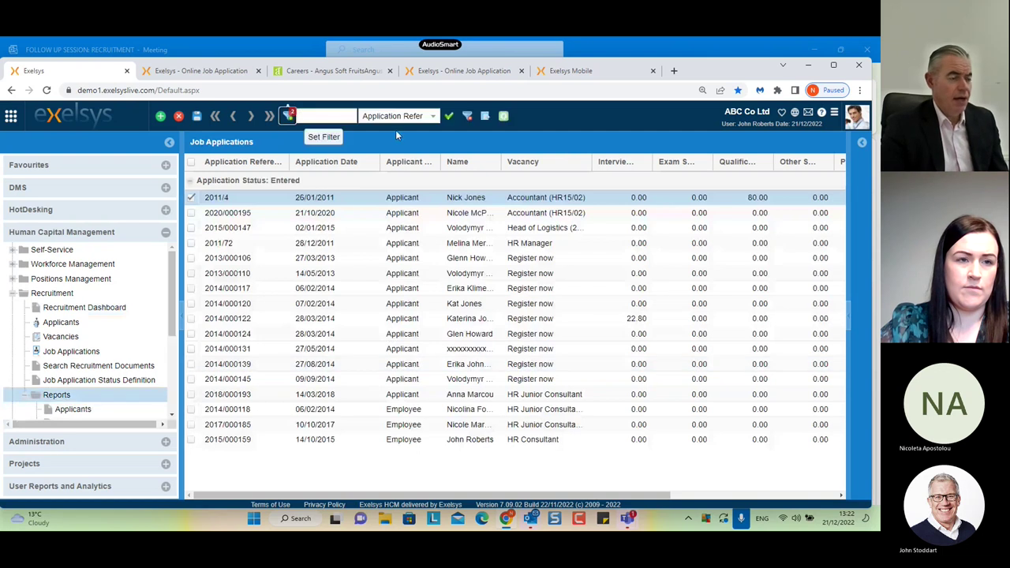
click(467, 116)
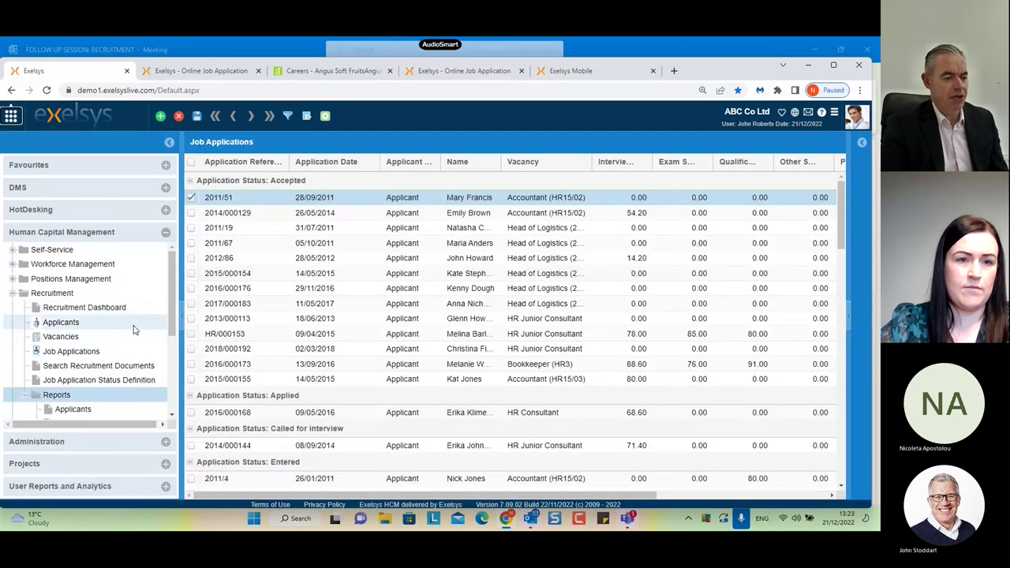
Step: Open the accepted male applicant registered on 29/11/2016 from the Applicants list and view his Applicant References
click(134, 329)
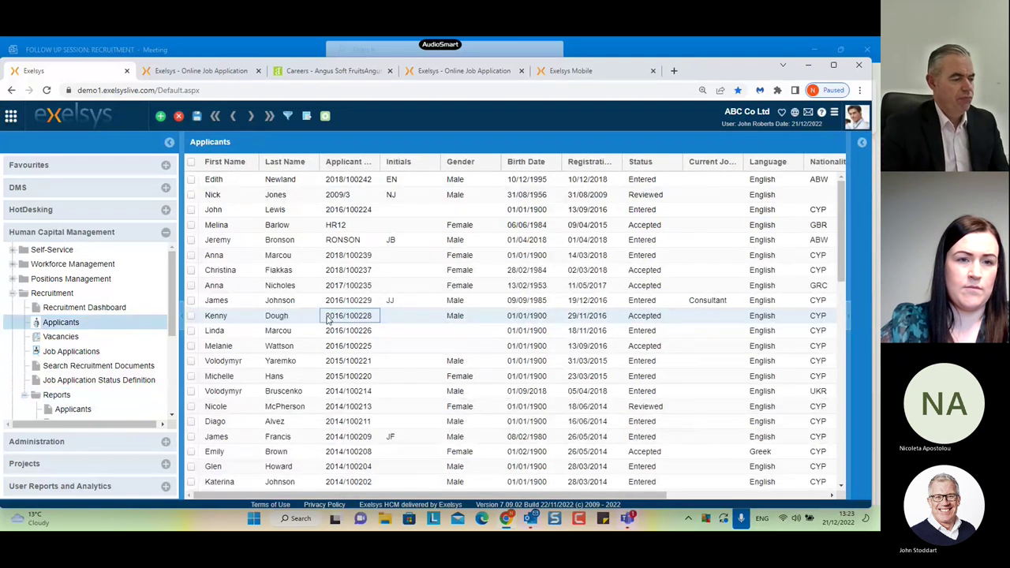
double_click(329, 317)
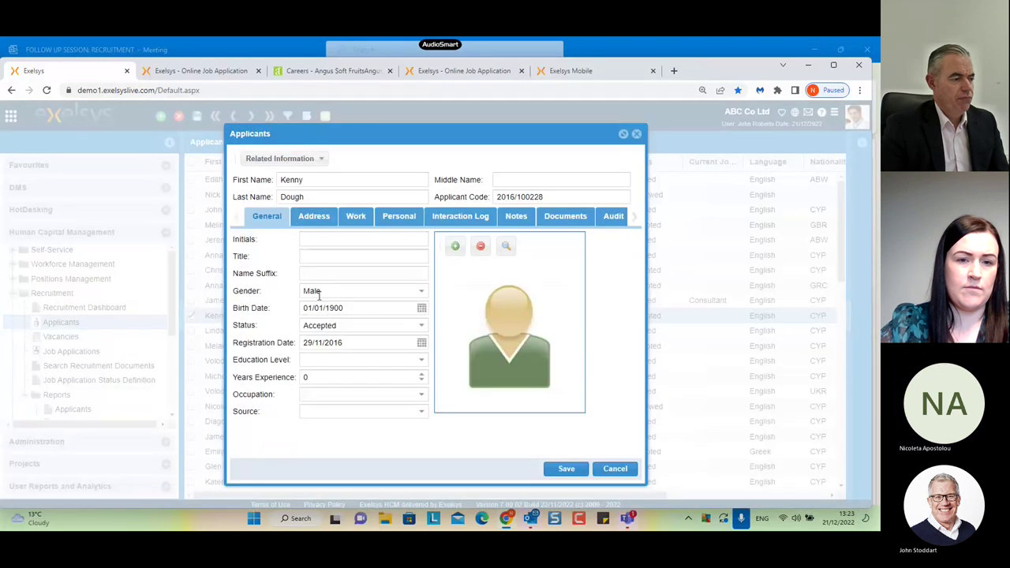
click(308, 158)
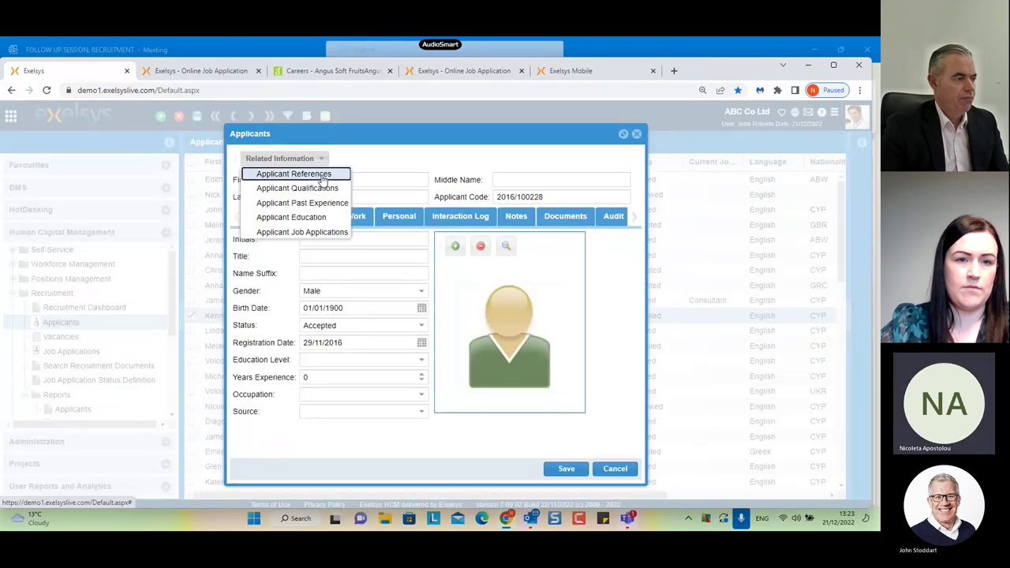
click(322, 181)
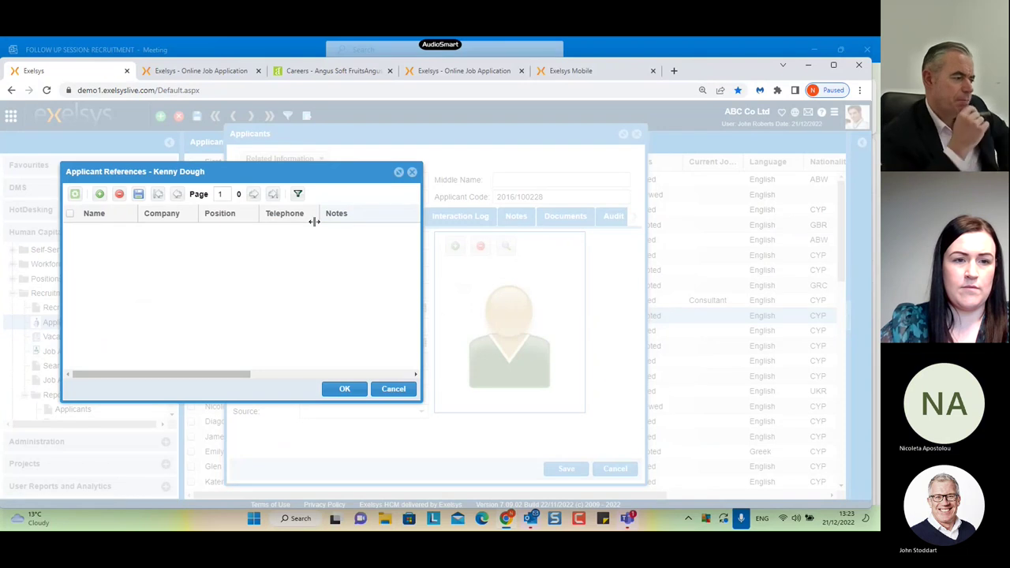
click(394, 389)
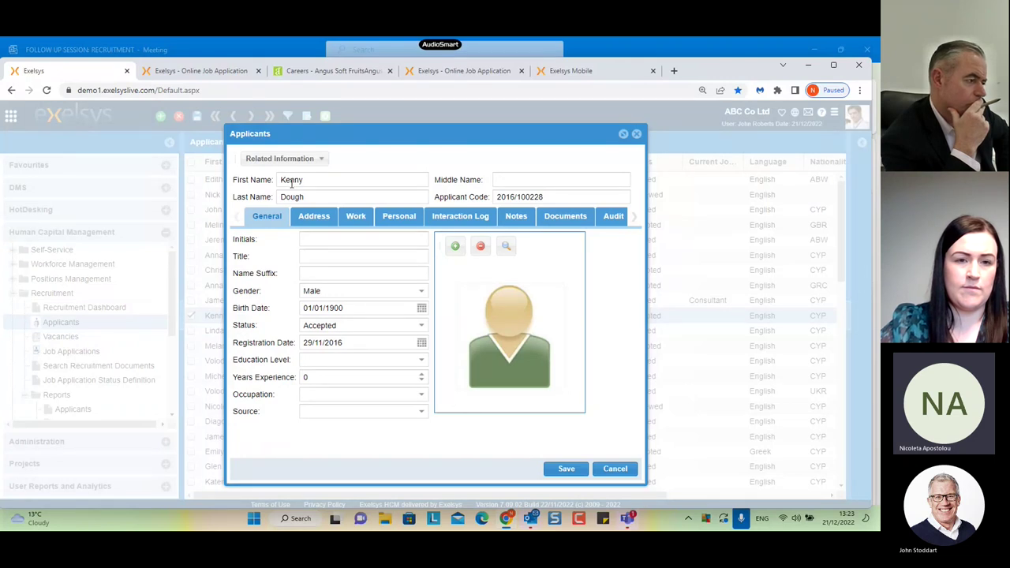
Step: View the applicant's related information choices, maximize the record window, and close the record without saving
click(321, 158)
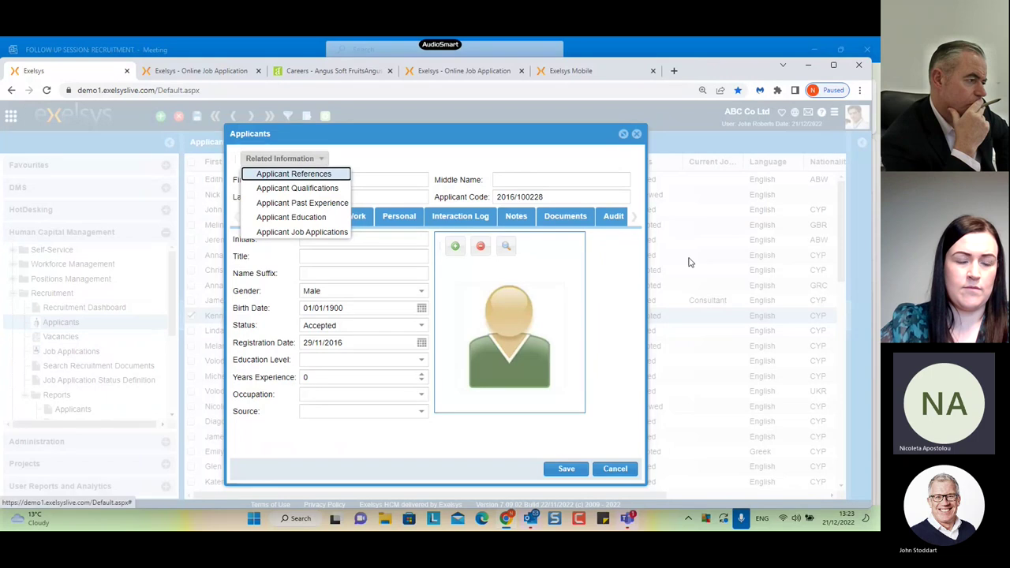
click(500, 446)
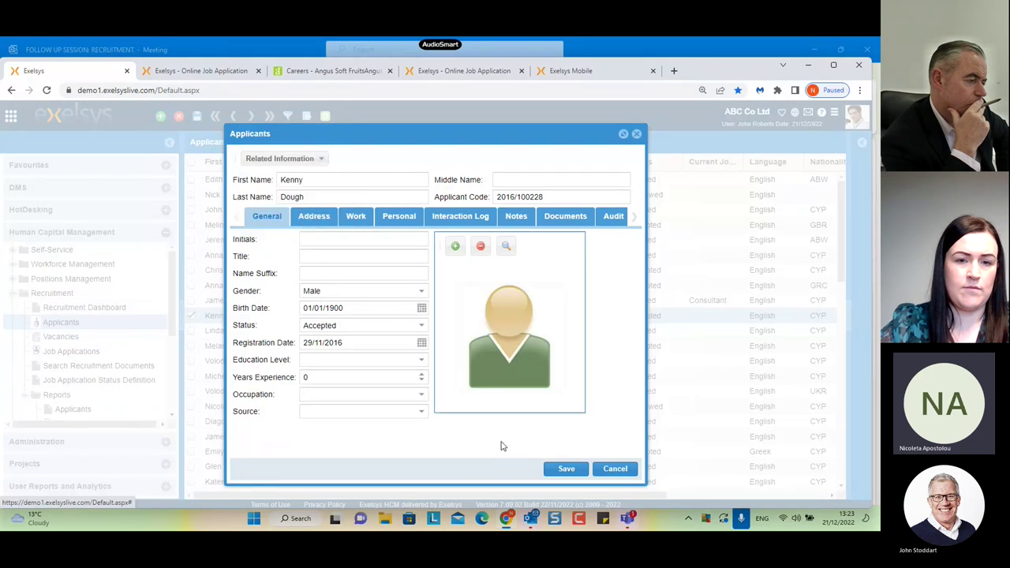
click(623, 134)
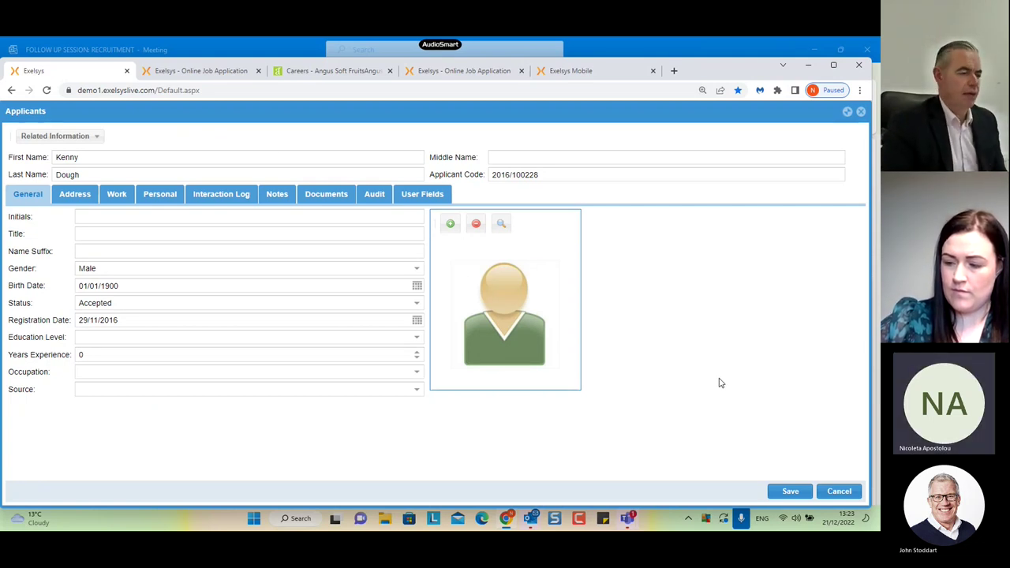
click(841, 490)
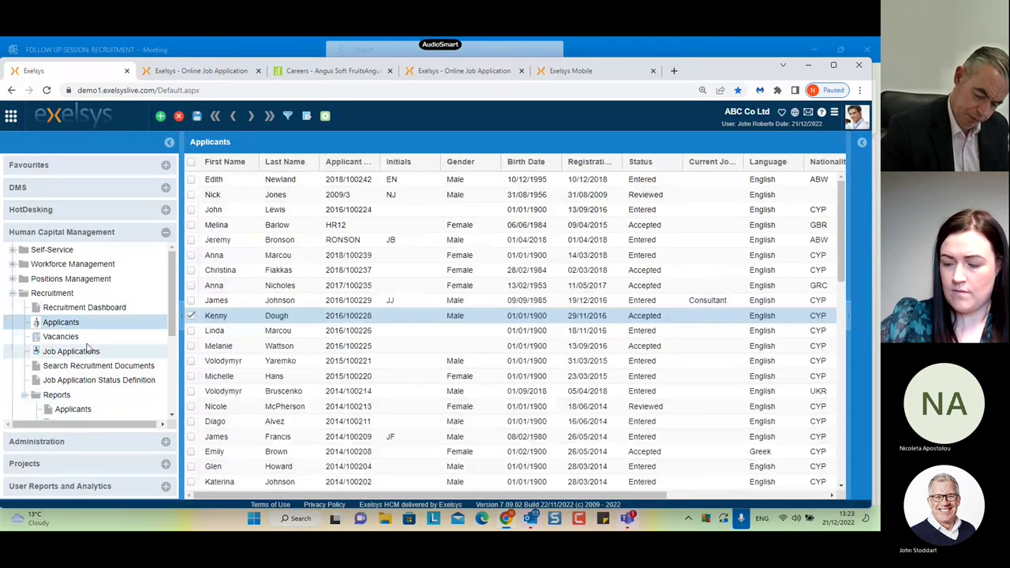
Step: Open the Accountant (HR15/02) job application dated 21/10/2020, view its Applicant Type choices, and close it without saving
click(89, 350)
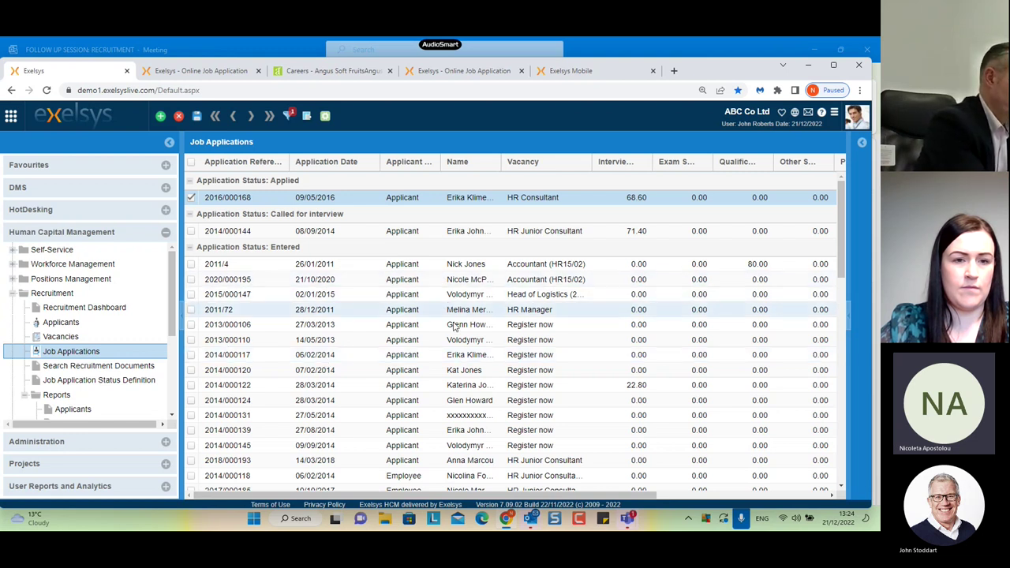
double_click(458, 281)
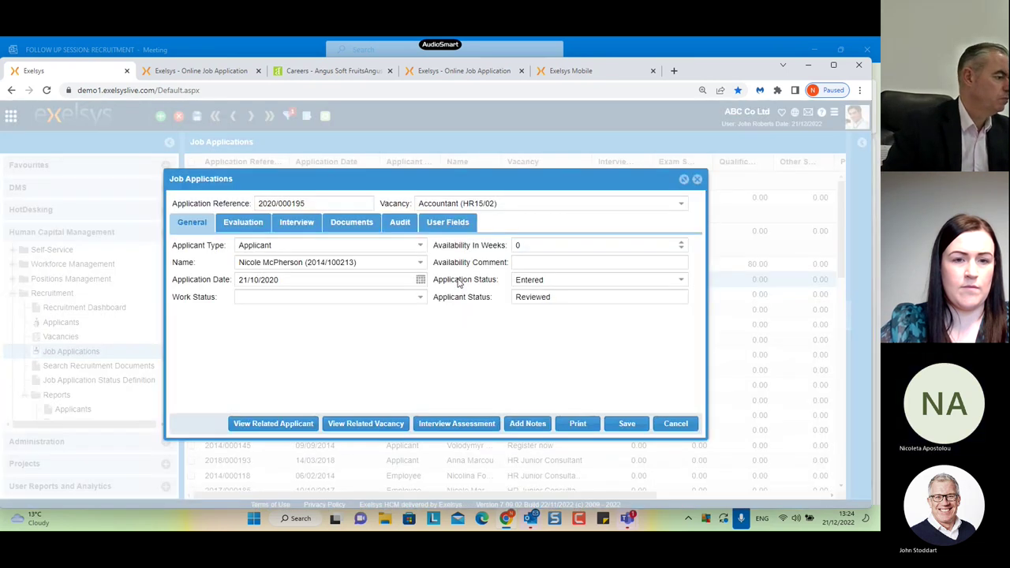
click(684, 179)
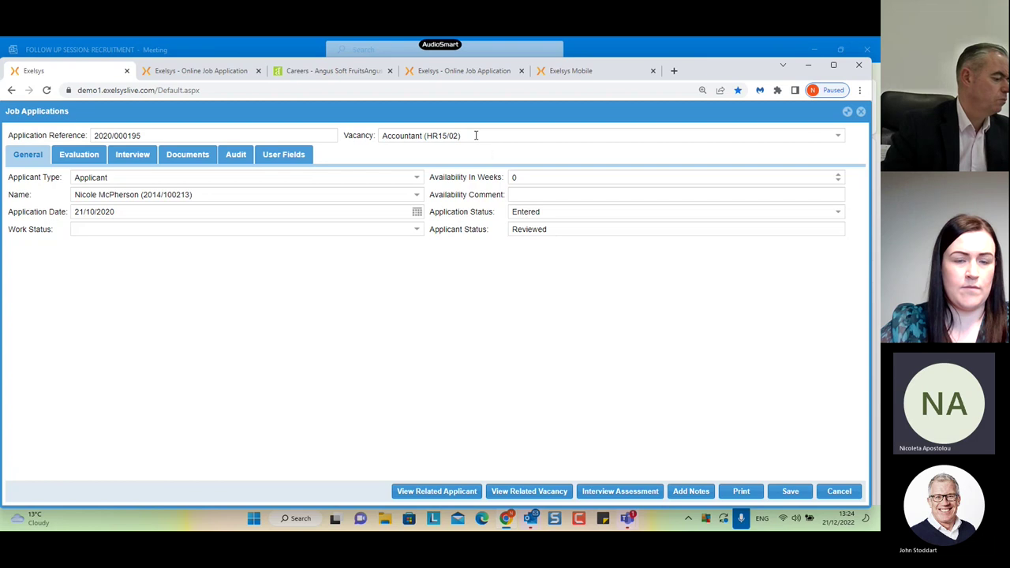
click(417, 179)
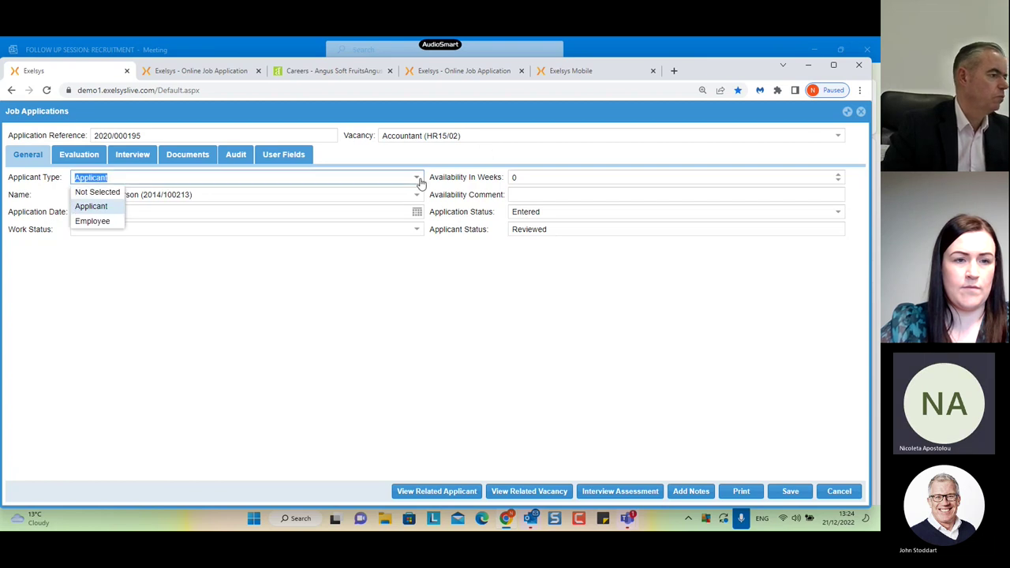
click(838, 490)
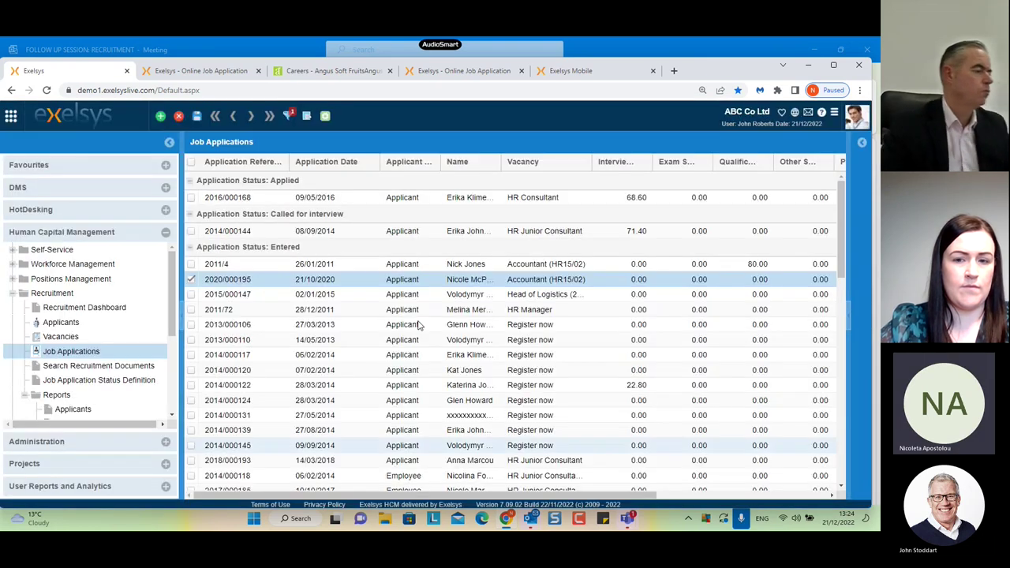
Step: Start a new job application with applicant type Employee and browse the employee names without choosing one
click(166, 116)
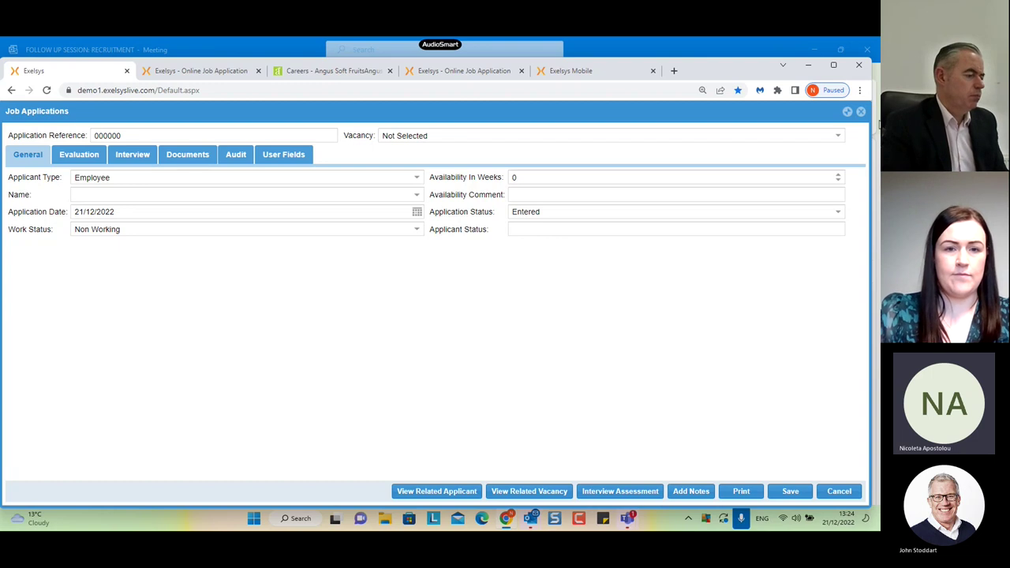
click(837, 134)
click(838, 135)
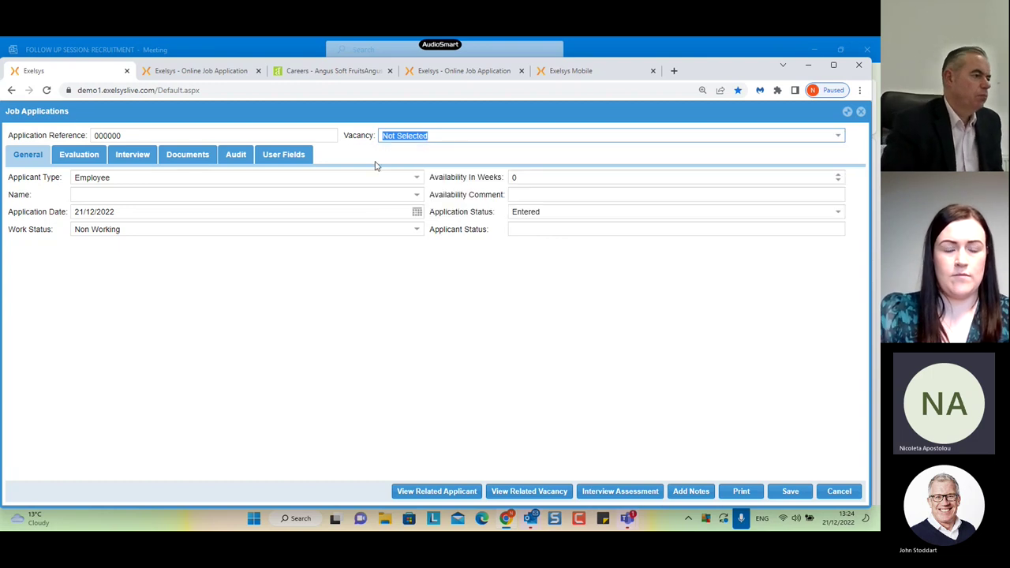
click(417, 177)
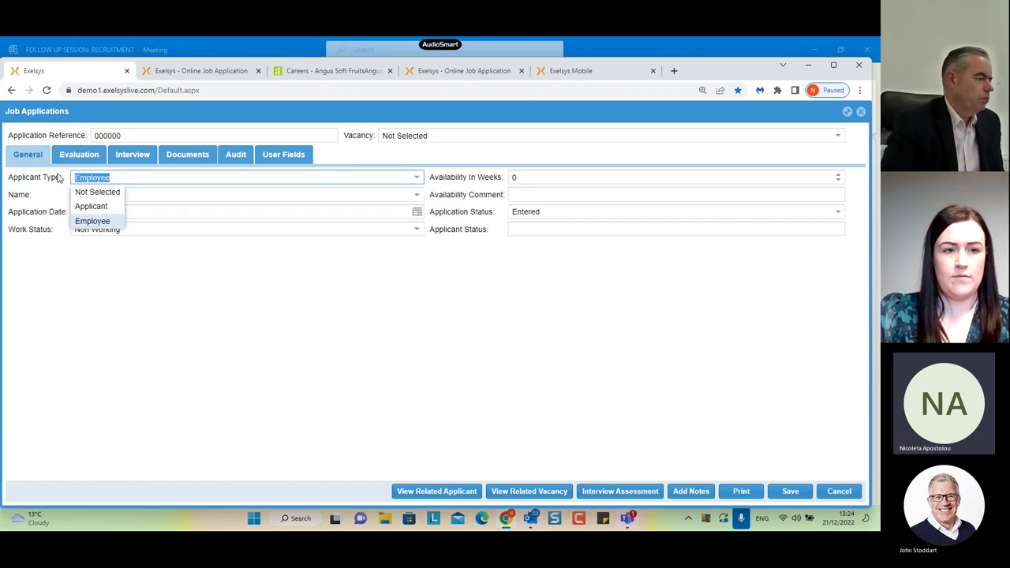
click(92, 222)
click(416, 195)
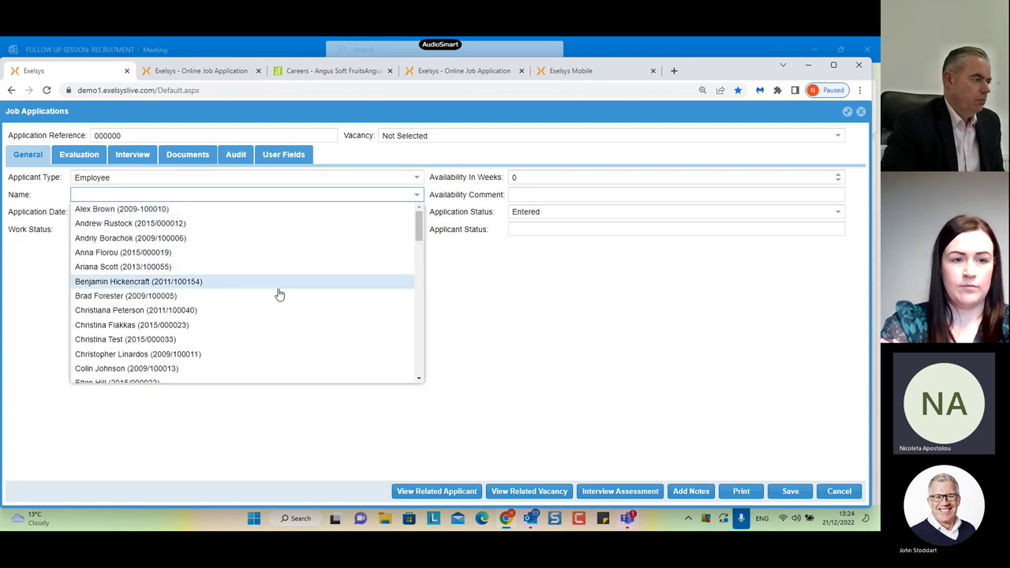
scroll(277, 351, down, 2)
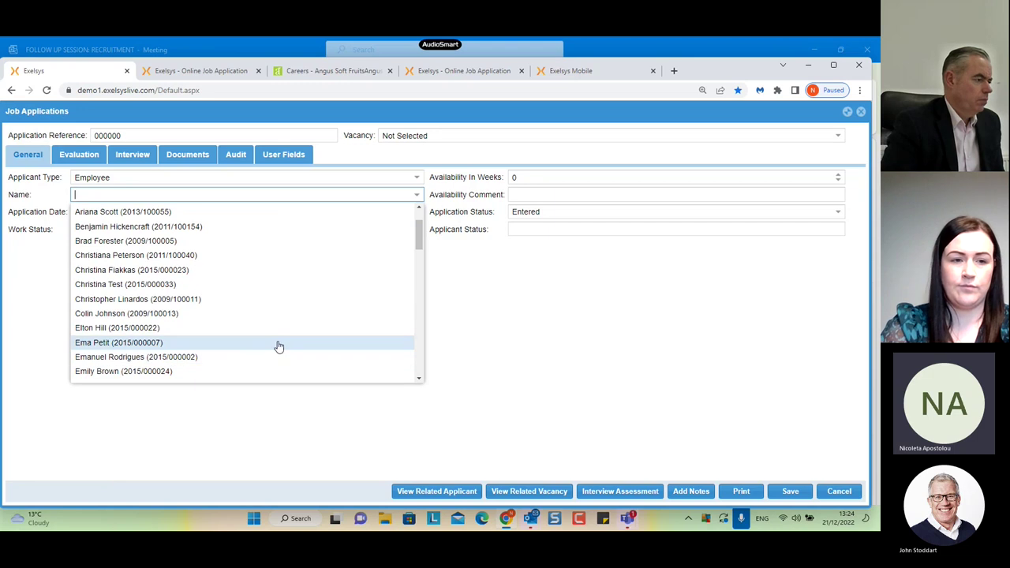
scroll(276, 300, up, 2)
click(415, 195)
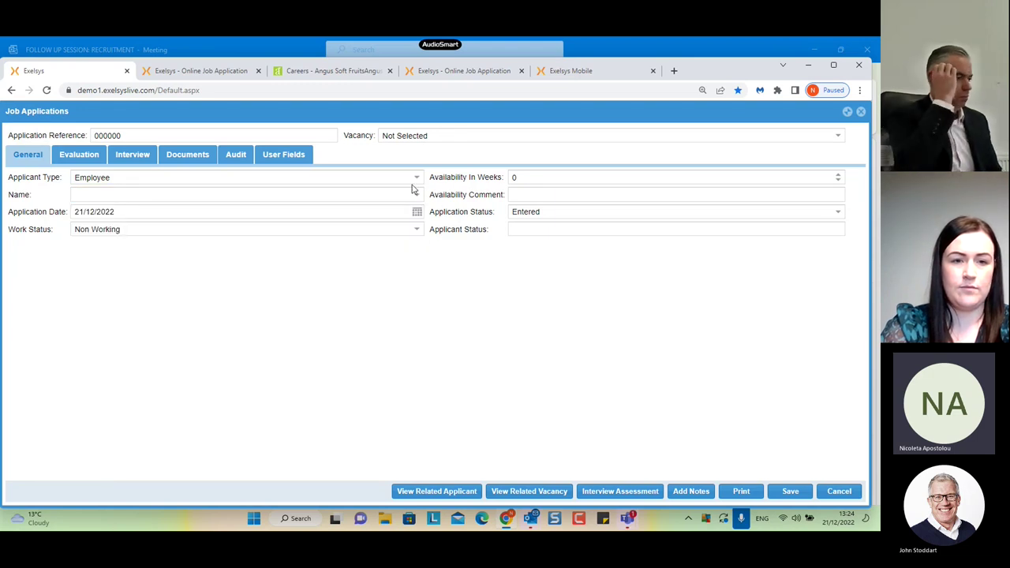
Step: Set the new job application's type to Applicant and choose an existing applicant as its name
click(409, 175)
click(109, 207)
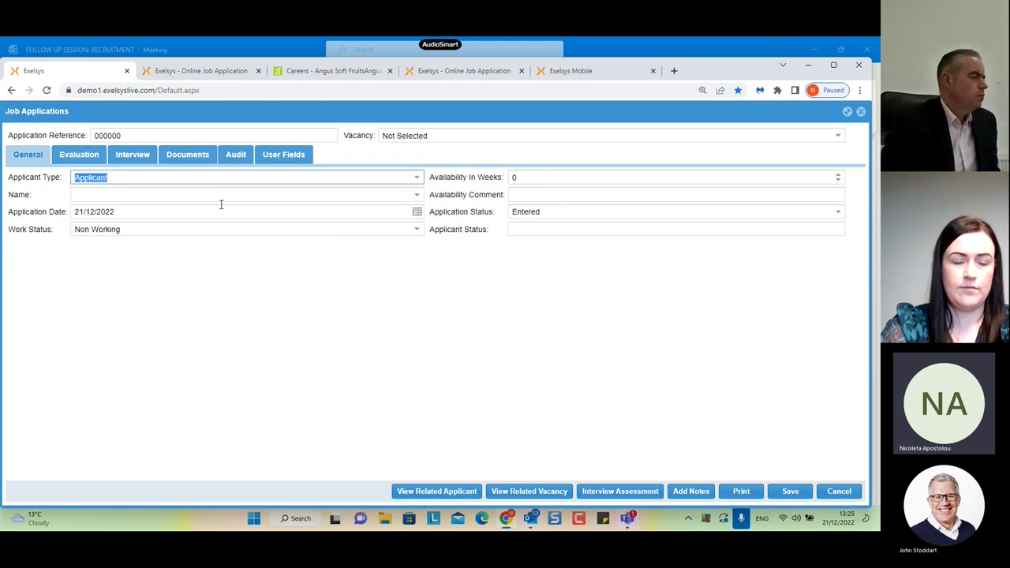
click(416, 195)
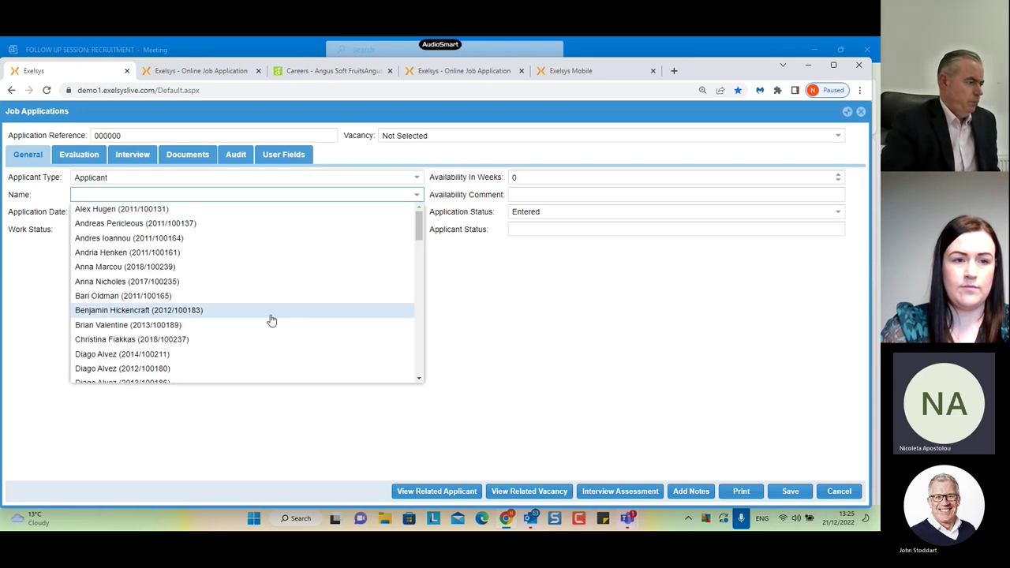
scroll(266, 308, down, 5)
scroll(265, 343, down, 6)
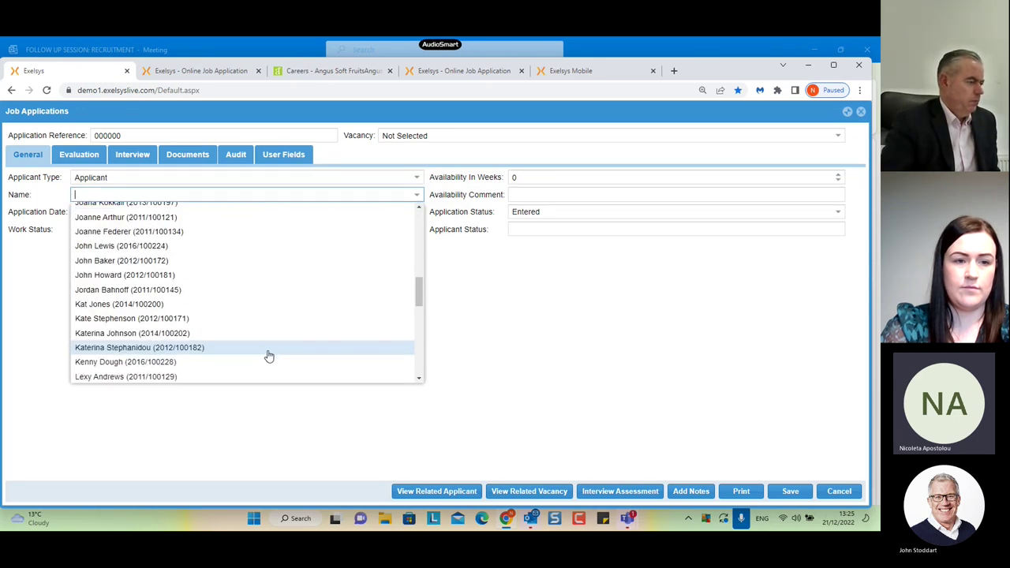
click(269, 353)
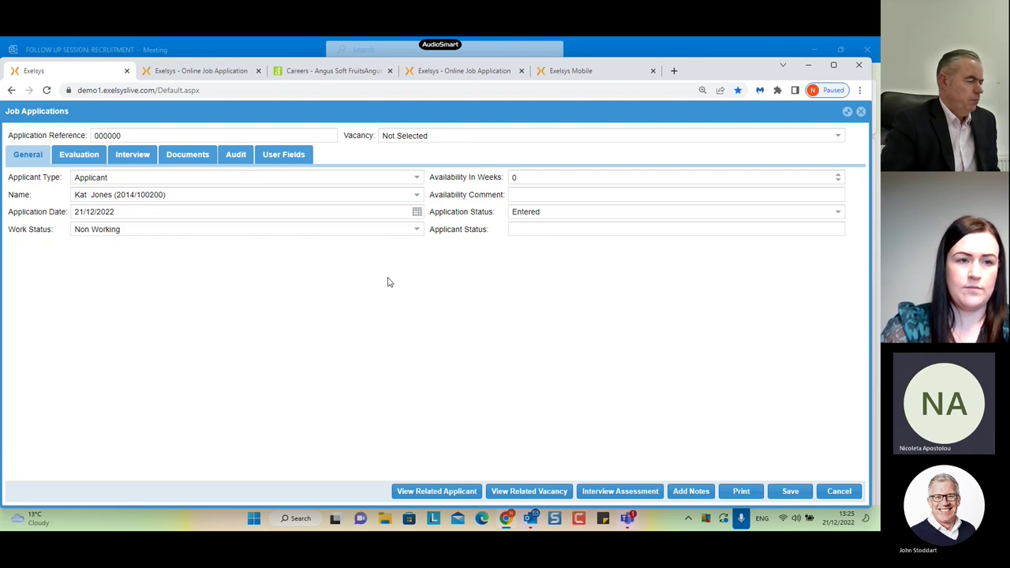
Step: Set Availability In Weeks to 2 and discard the new job application
click(548, 175)
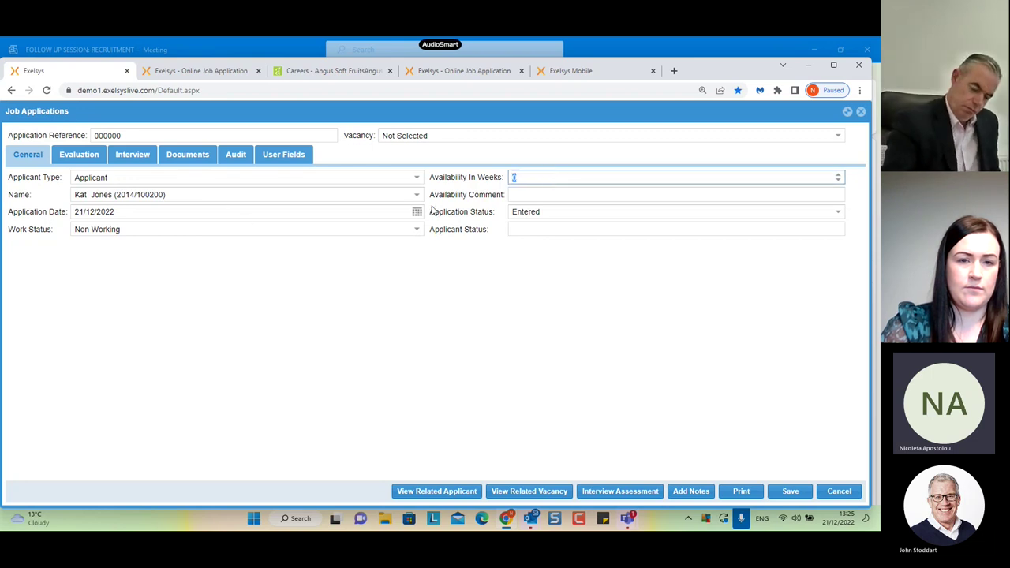
text(2)
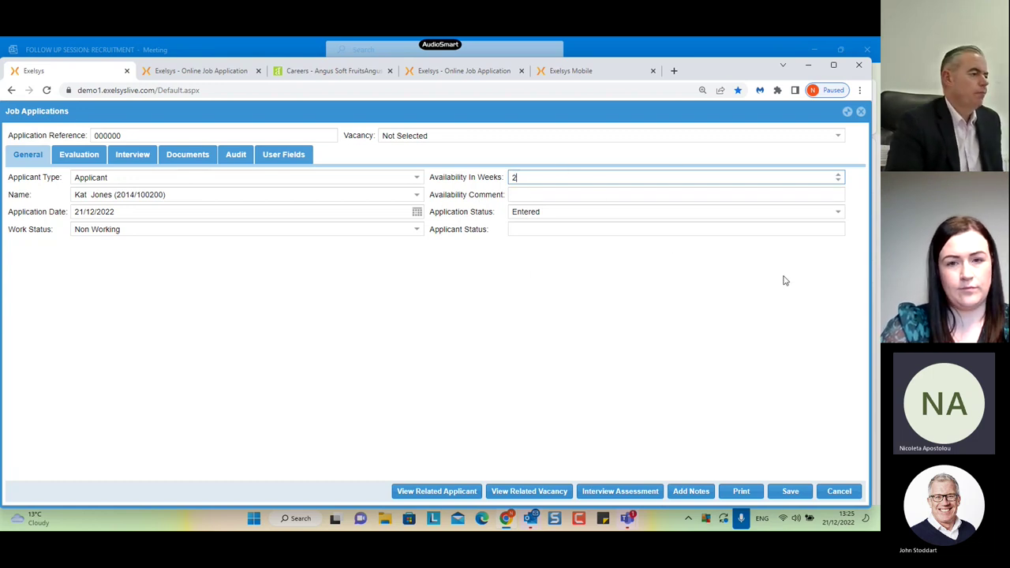
click(858, 494)
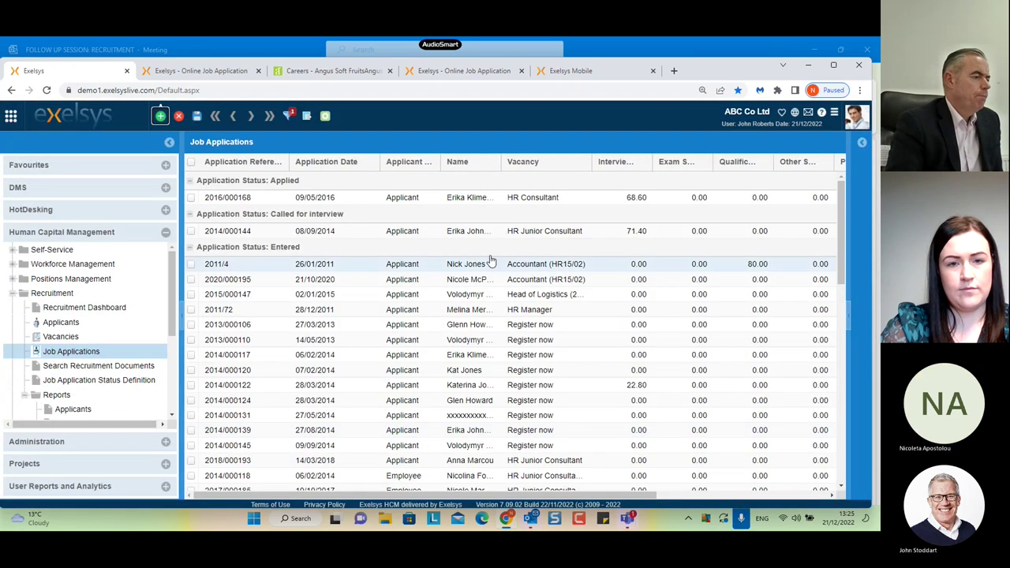
Step: Open the Accountant (HR15/02) job application dated 21/10/2020 and view its Work Status and Application Status choices
double_click(399, 280)
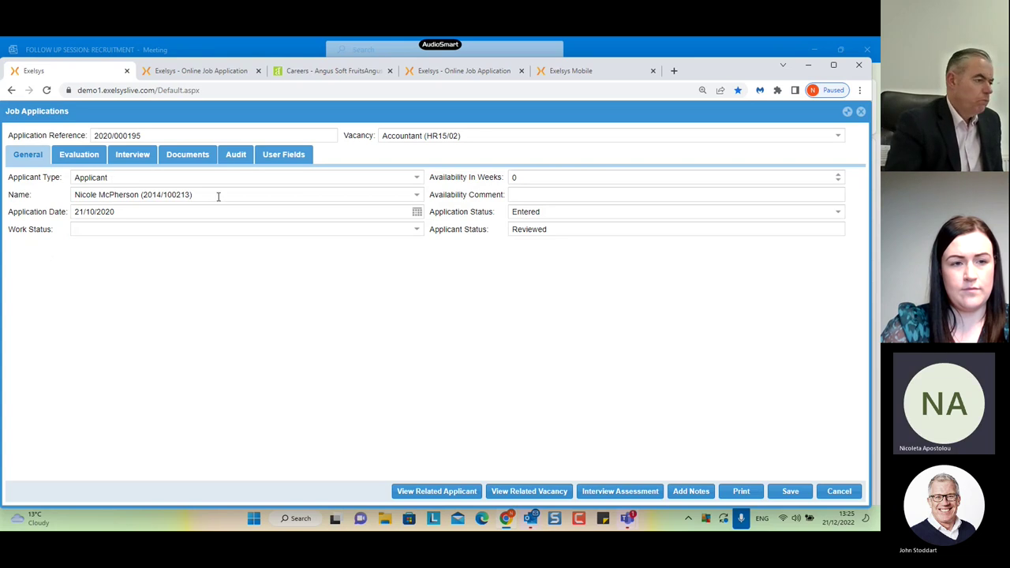
click(419, 228)
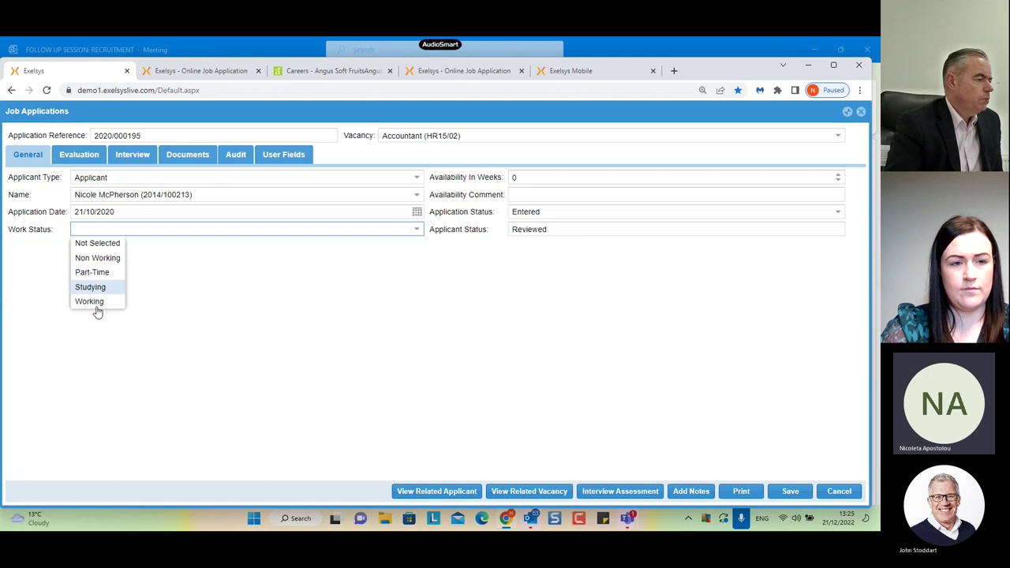
click(375, 333)
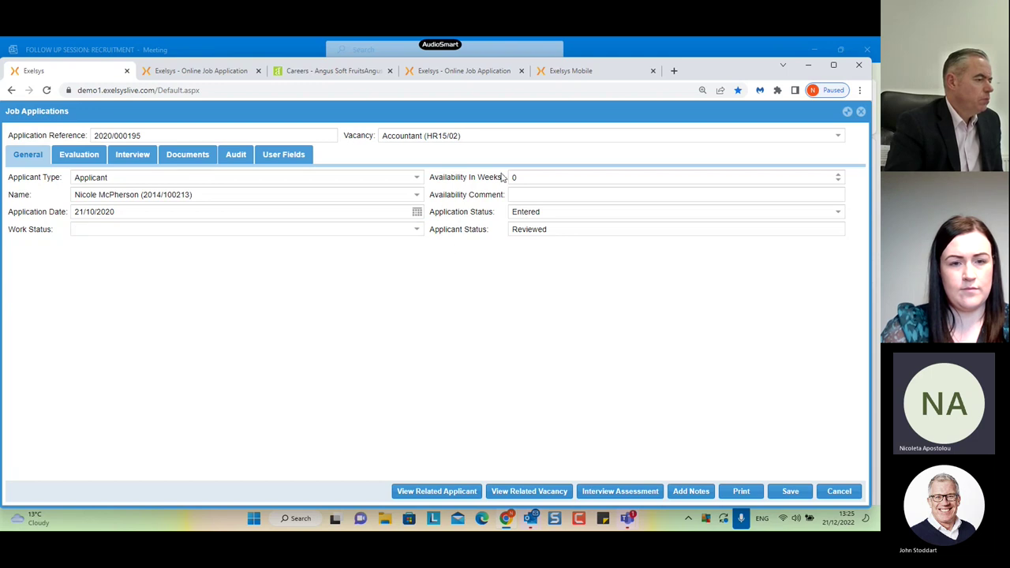
click(565, 194)
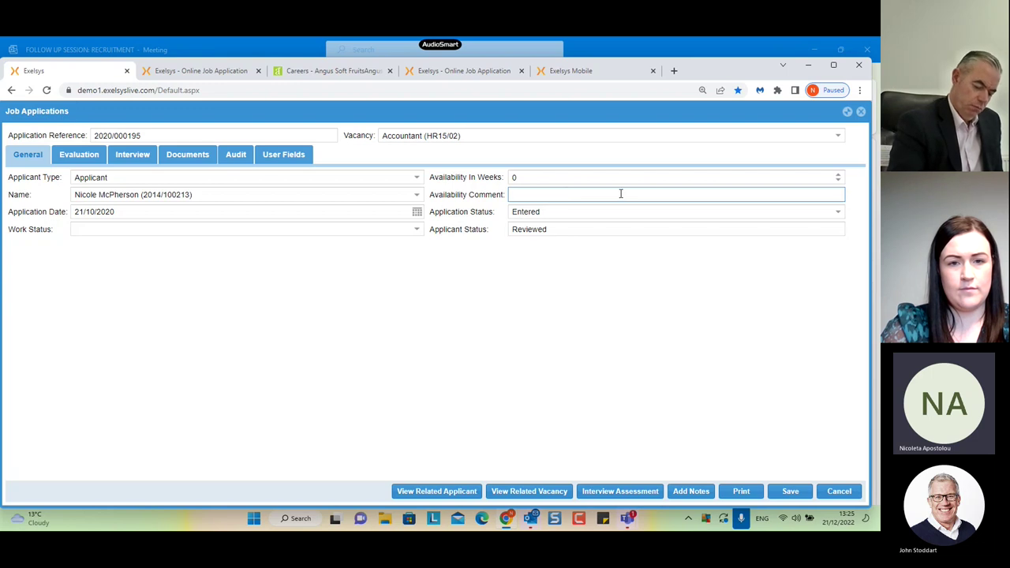
click(839, 213)
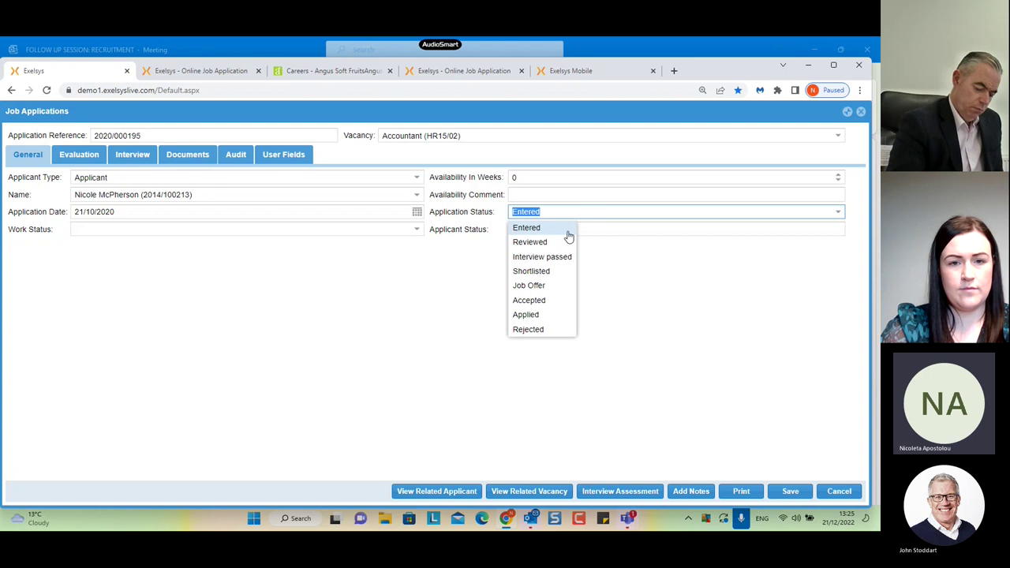
click(766, 273)
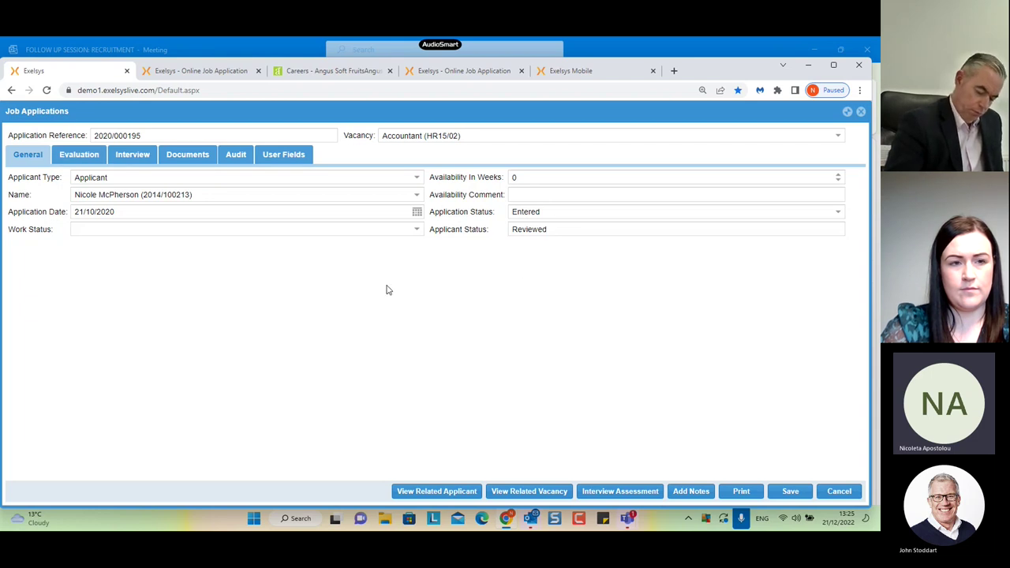
Step: Show the application's evaluation scores and open its interview assessment in a maximized window
click(82, 162)
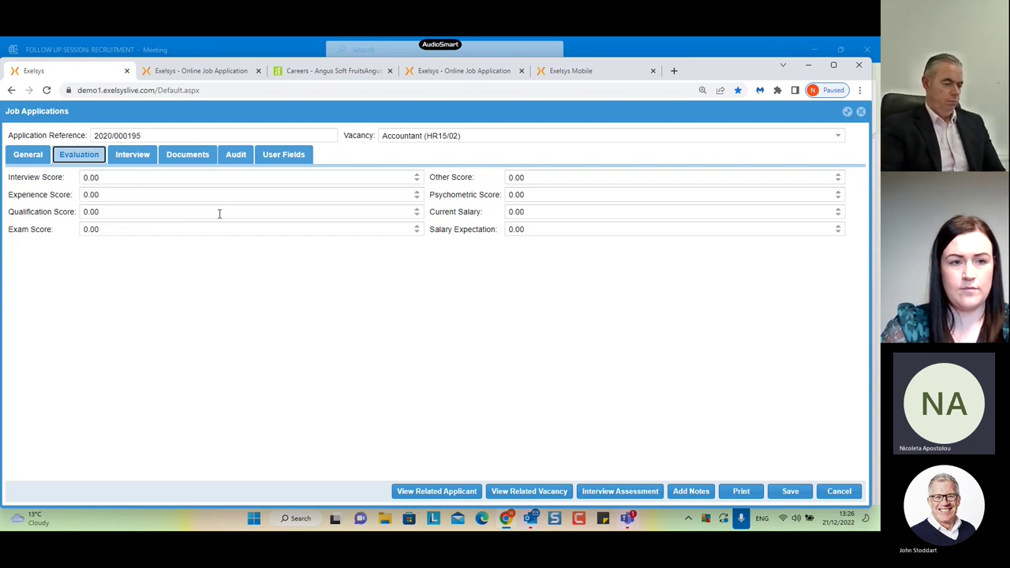
click(177, 178)
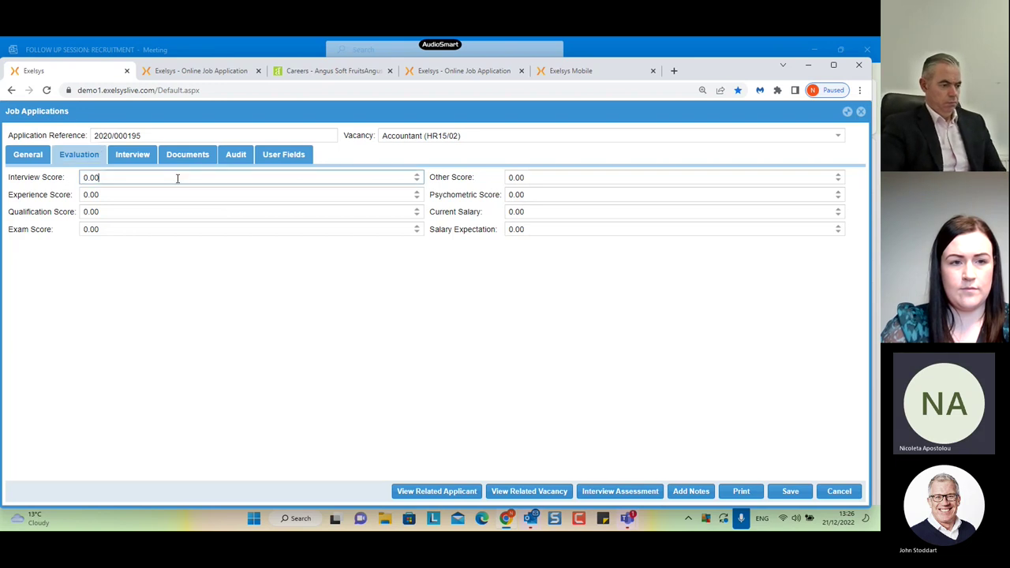
click(631, 492)
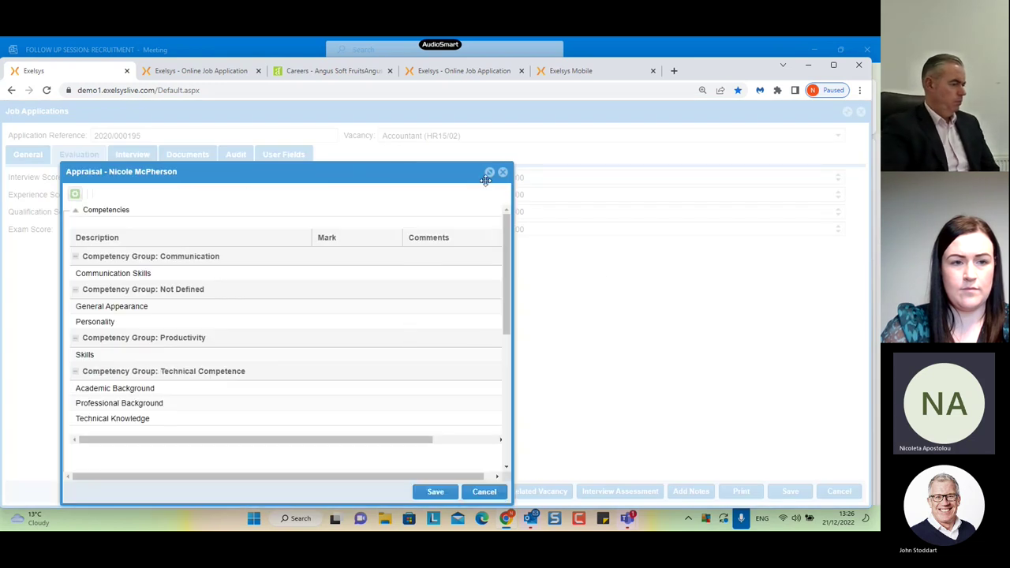
click(489, 173)
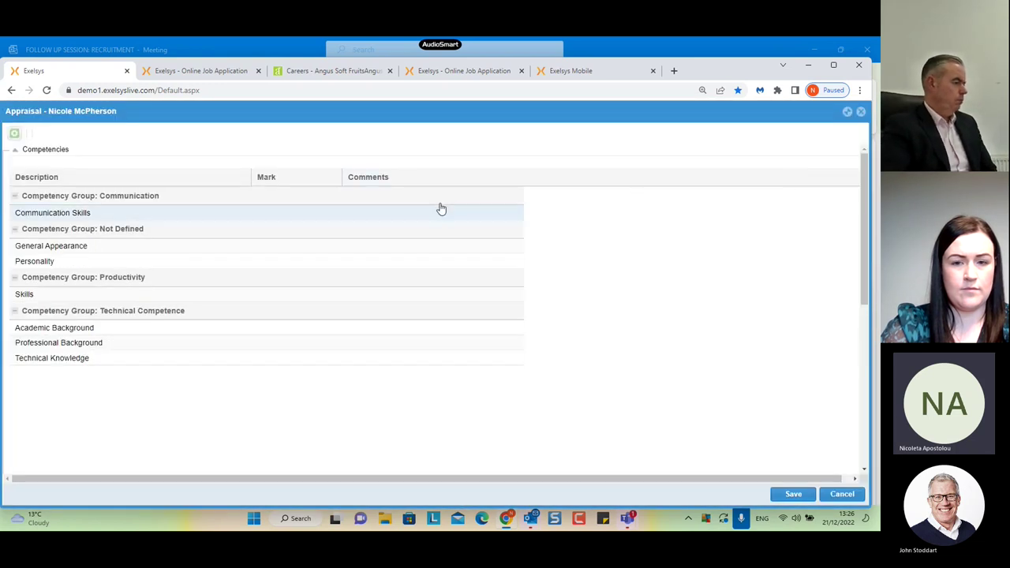
Step: Mark Communication Skills as Below Average, General Appearance as Excellent and Personality as Satisfactory in the interview assessment
click(390, 209)
click(323, 211)
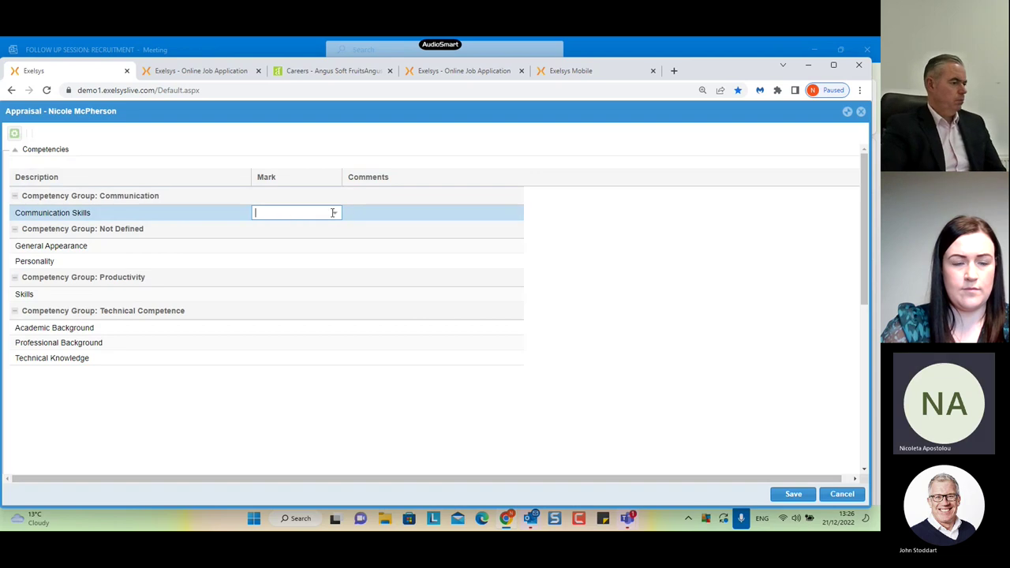
click(333, 212)
click(303, 270)
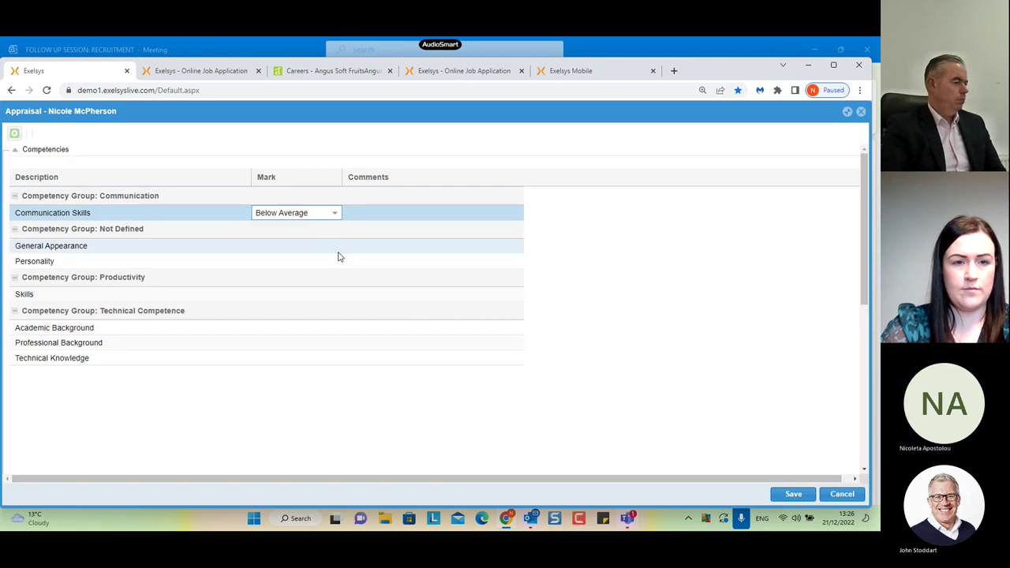
click(337, 247)
click(335, 247)
click(276, 260)
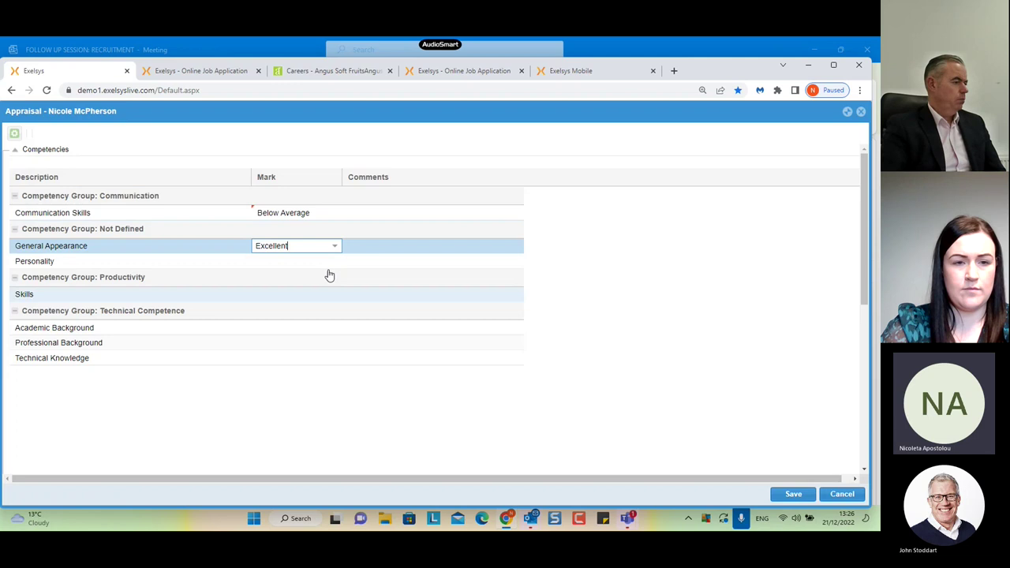
click(333, 263)
click(335, 261)
click(323, 307)
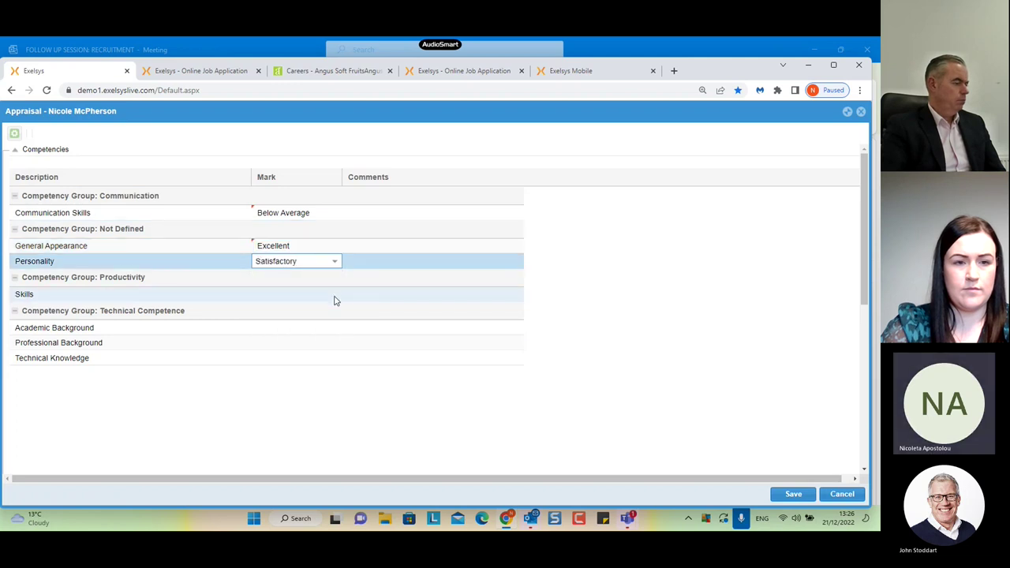
Step: Mark Skills as Below Average, Academic Background as Very Good, Professional Background as Excellent and Technical Knowledge as Satisfactory
click(334, 294)
click(334, 294)
click(307, 353)
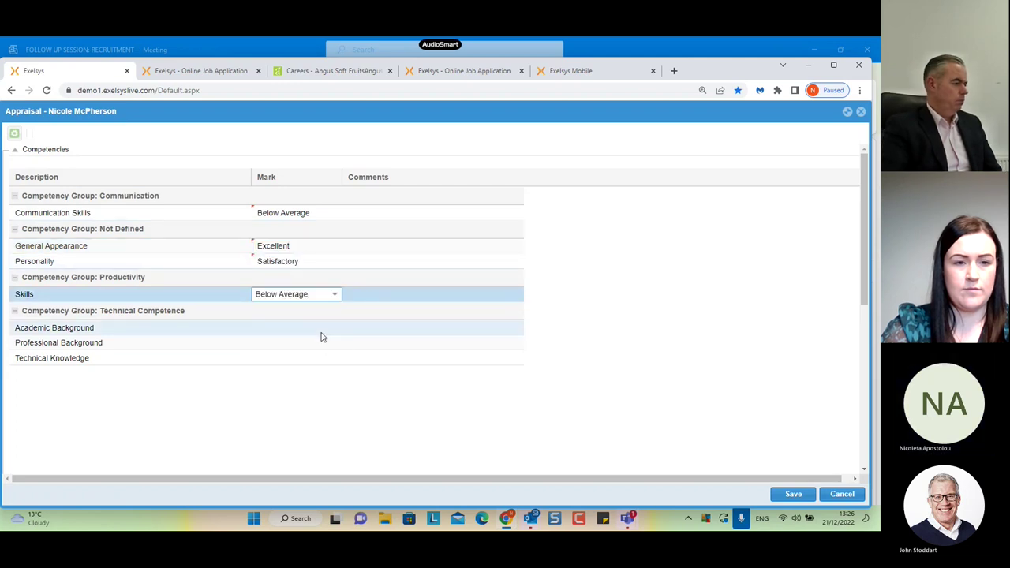
click(322, 327)
click(335, 330)
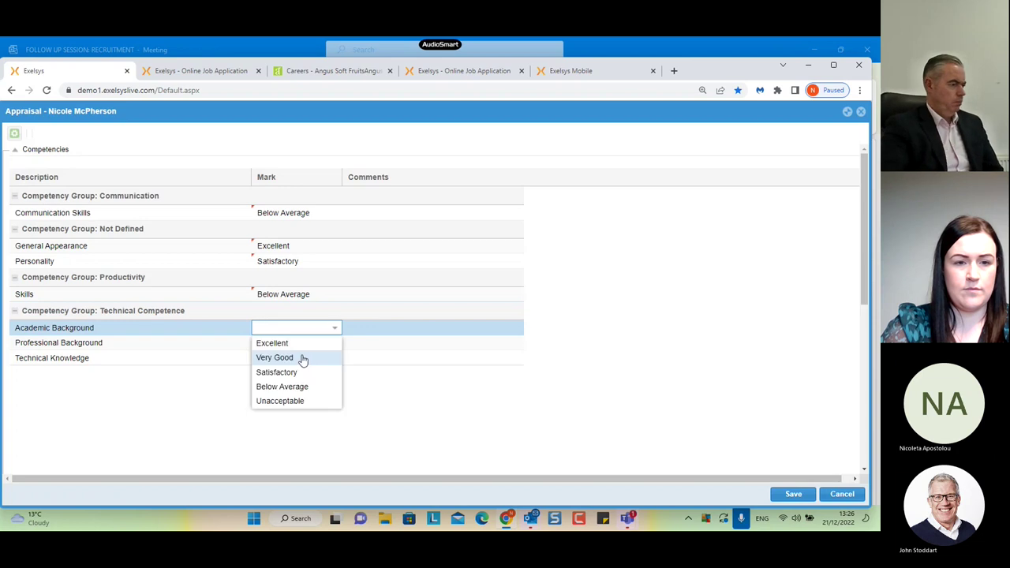
click(300, 357)
click(330, 344)
click(335, 345)
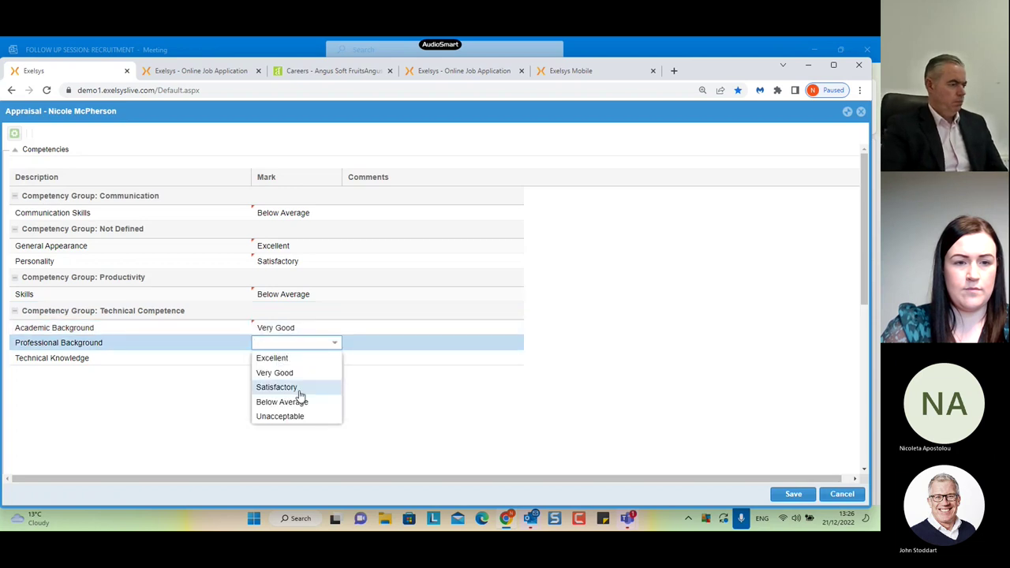
click(314, 359)
click(335, 362)
click(336, 362)
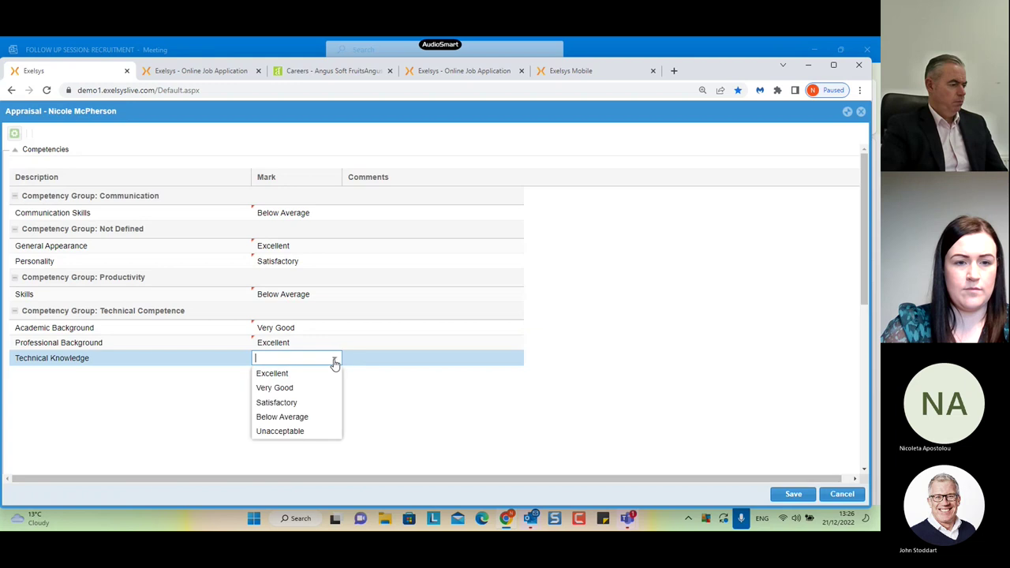
click(316, 404)
Step: Try to save the interview assessment, and close both the assessment and the job application
click(794, 494)
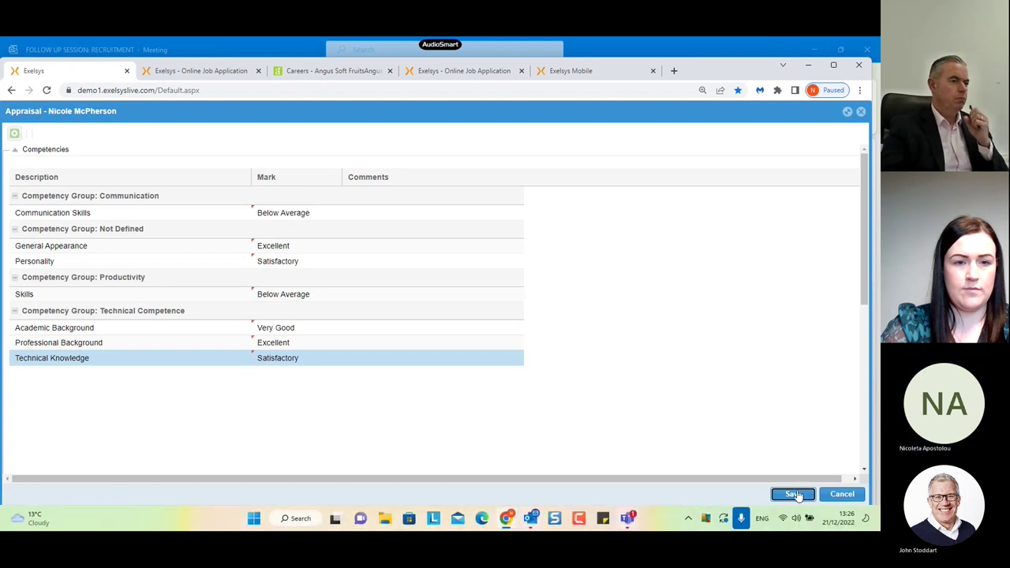
click(841, 494)
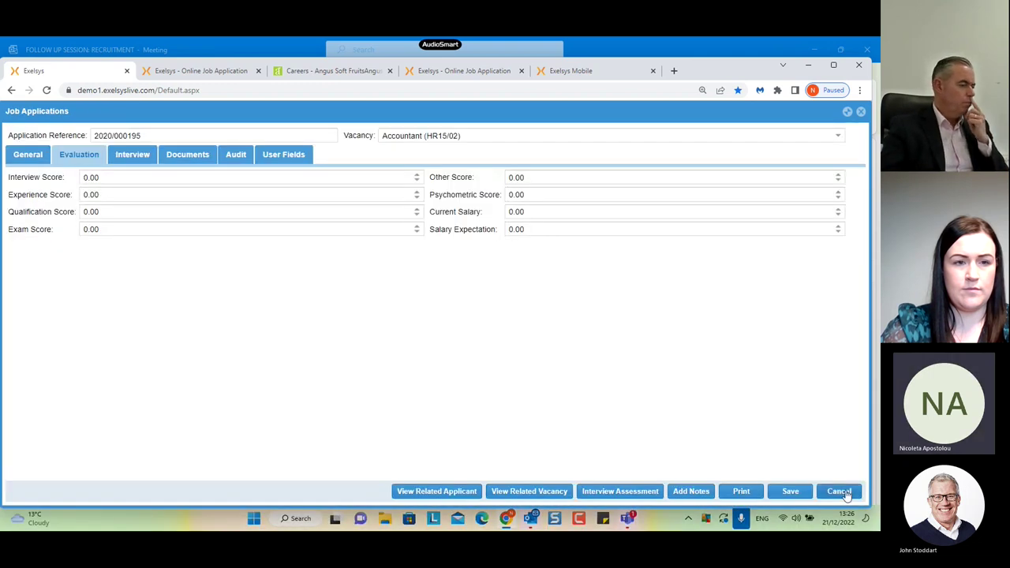
click(838, 491)
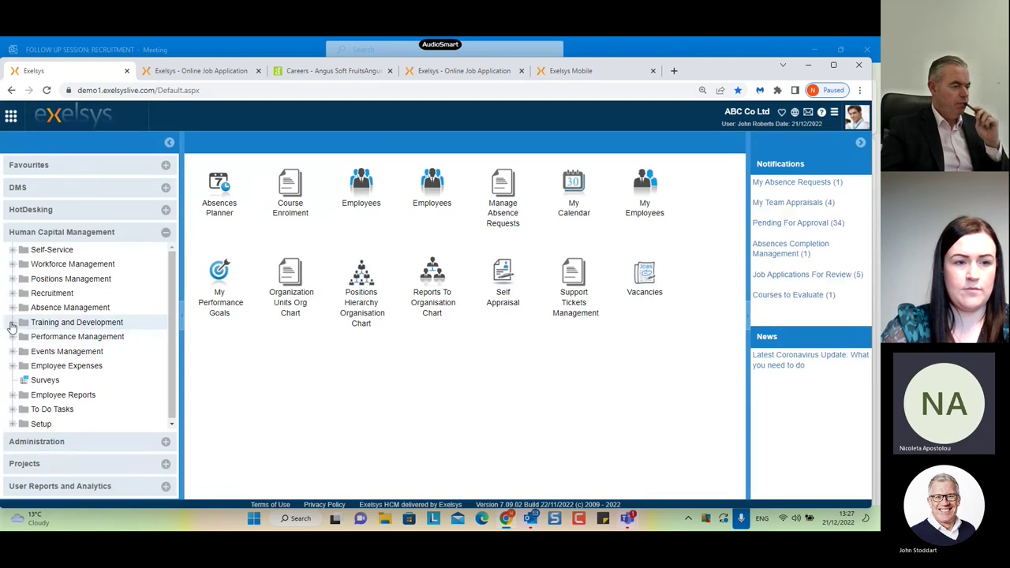
Step: Return to the recruitment Job Applications list and reopen the Accountant (HR15/02) application dated 21/10/2020
click(16, 293)
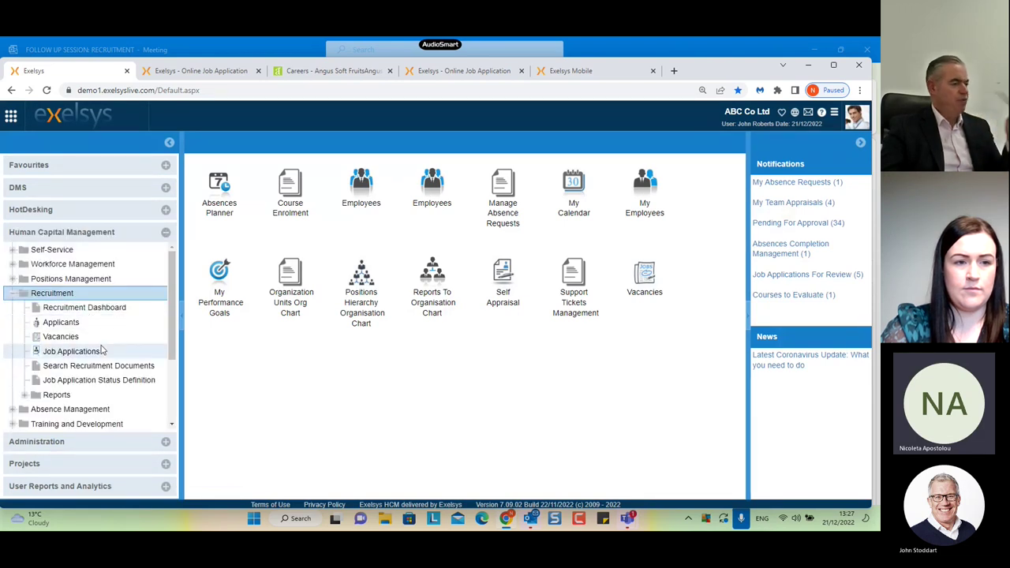
click(101, 350)
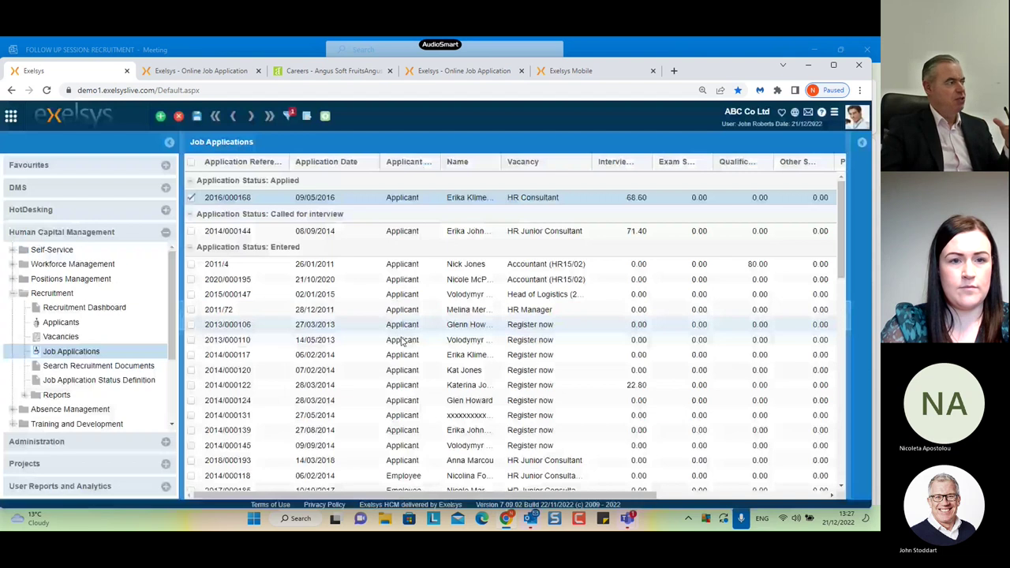
click(352, 283)
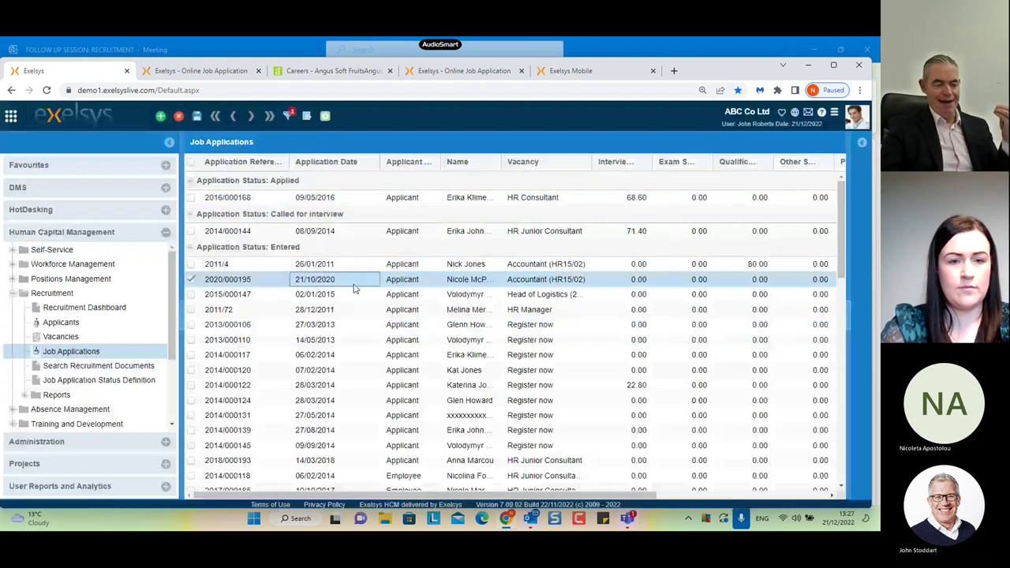
double_click(354, 289)
Step: Review the application's interview details, user fields, general information and evaluation scores
click(298, 224)
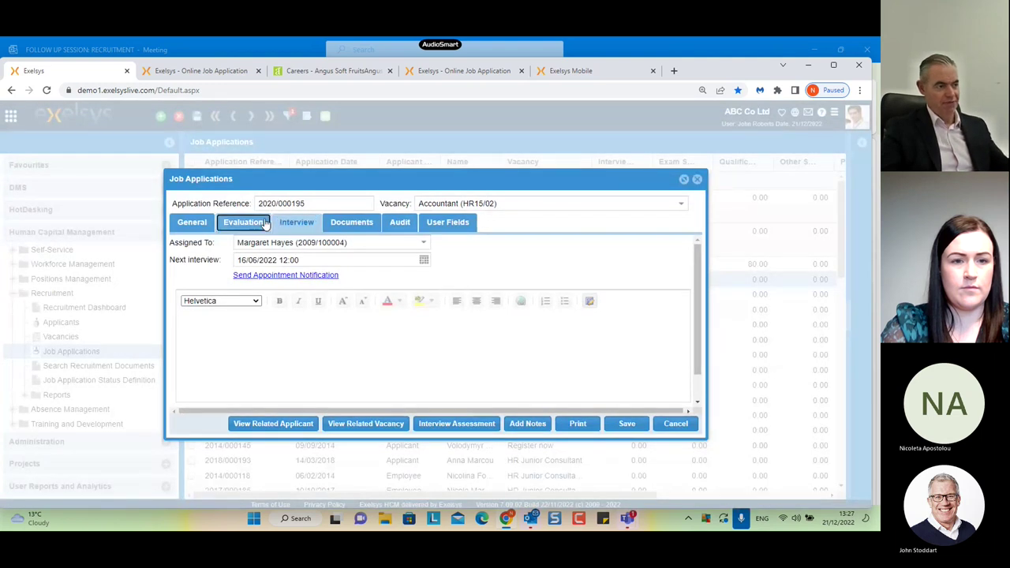
click(266, 225)
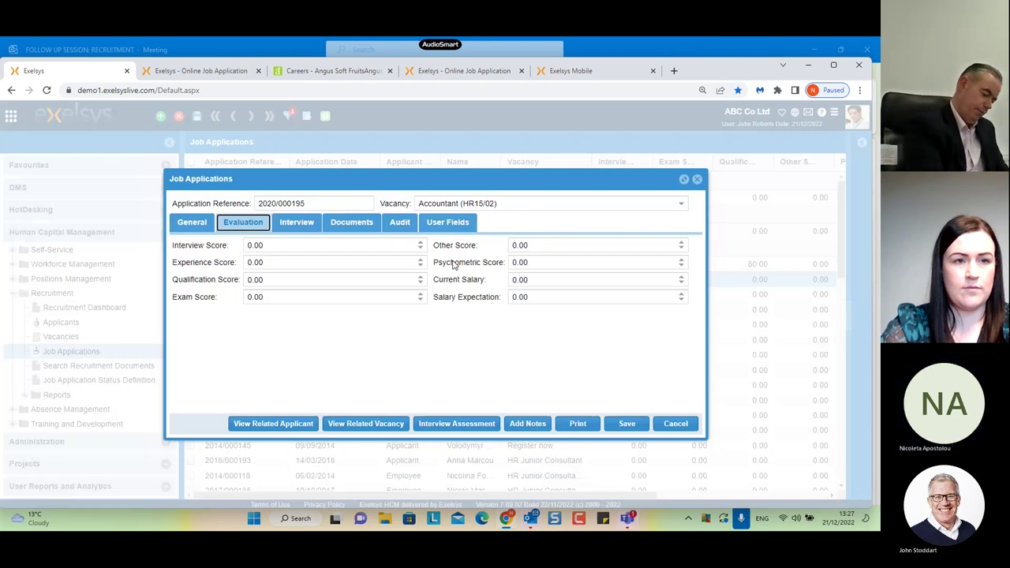
click(448, 225)
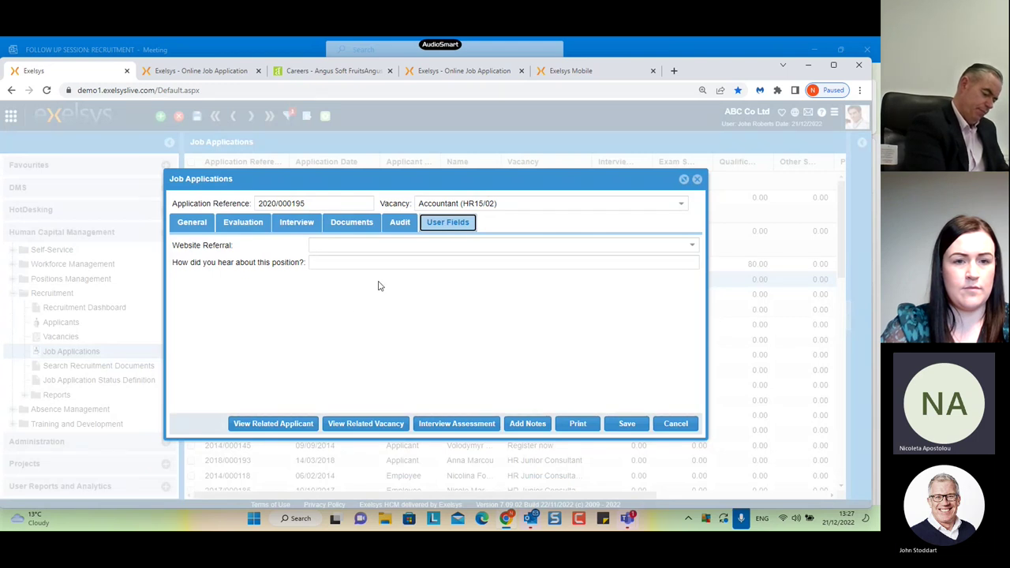
click(193, 225)
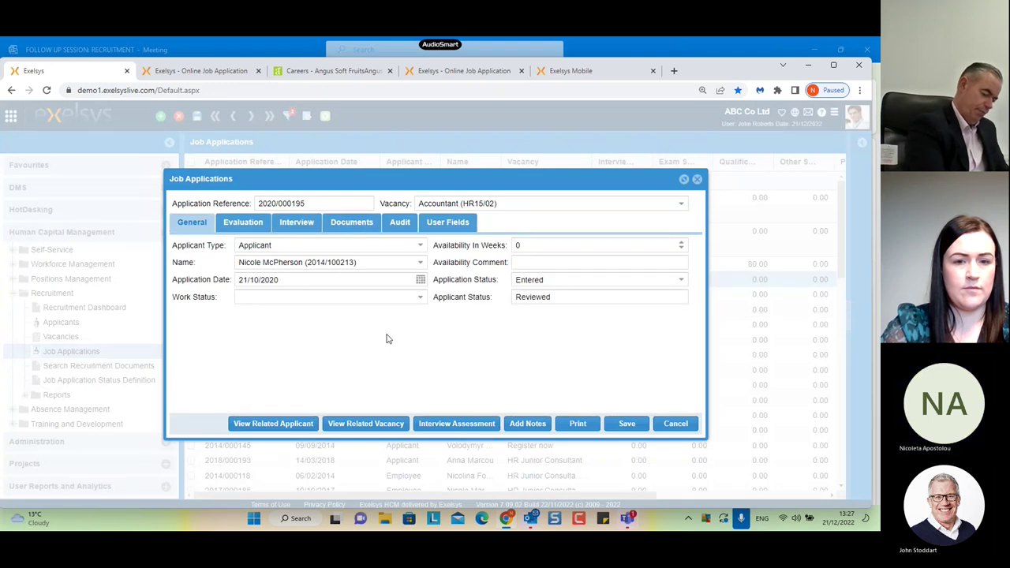
click(251, 228)
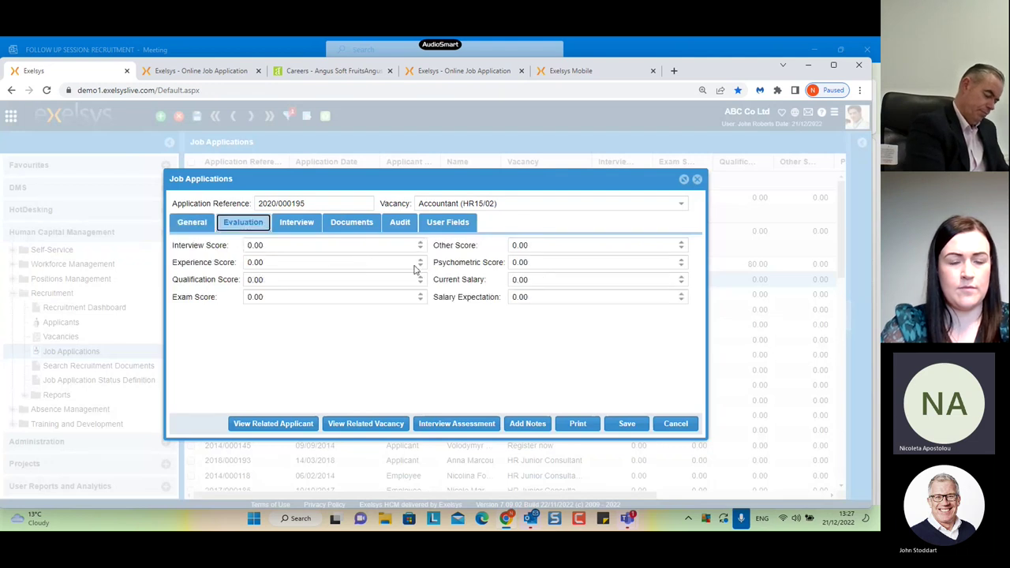
Step: Open the interview assessment and mark Communication Skills as Satisfactory and General Appearance as Below Average
click(466, 423)
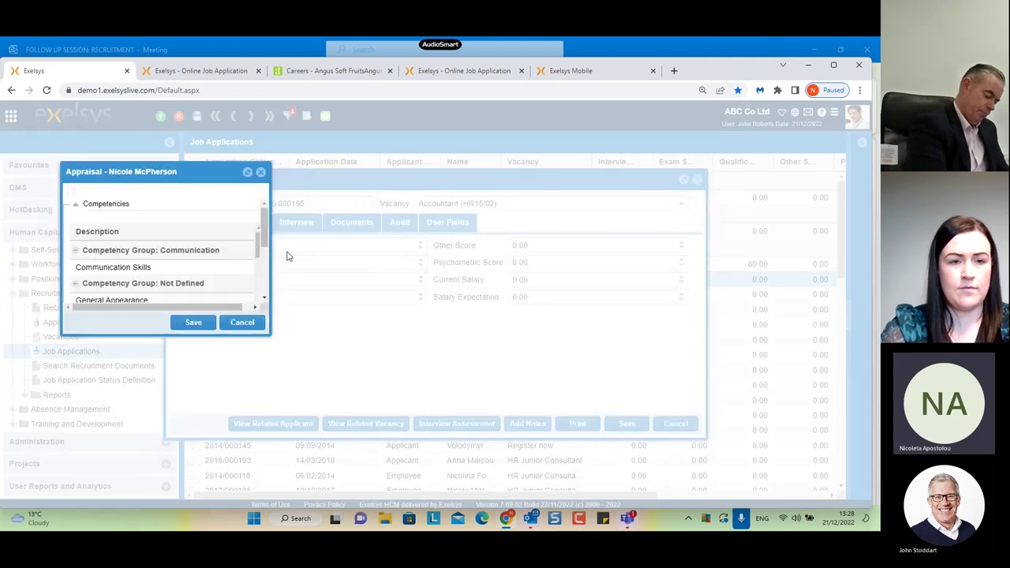
click(355, 267)
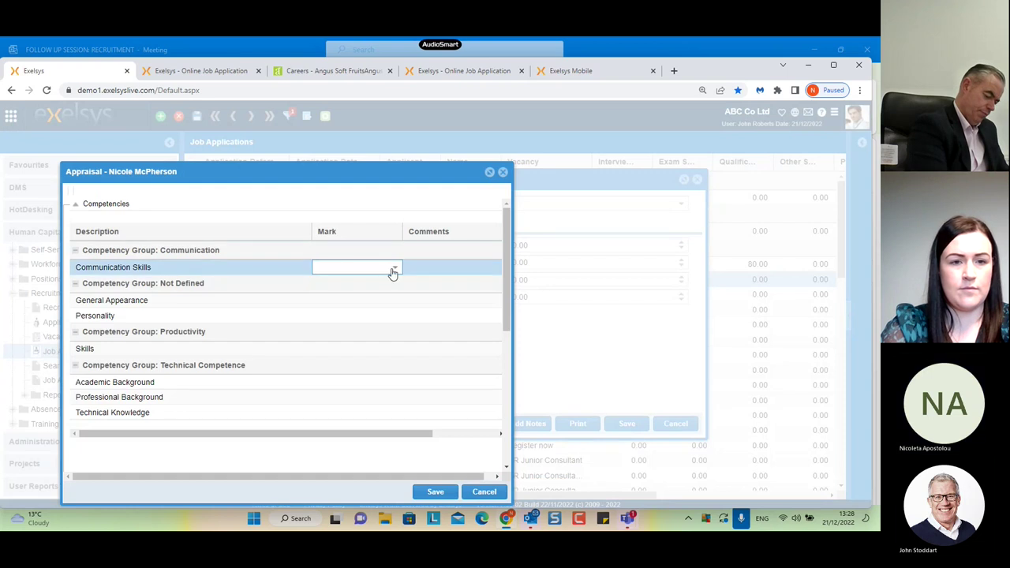
click(393, 271)
click(357, 310)
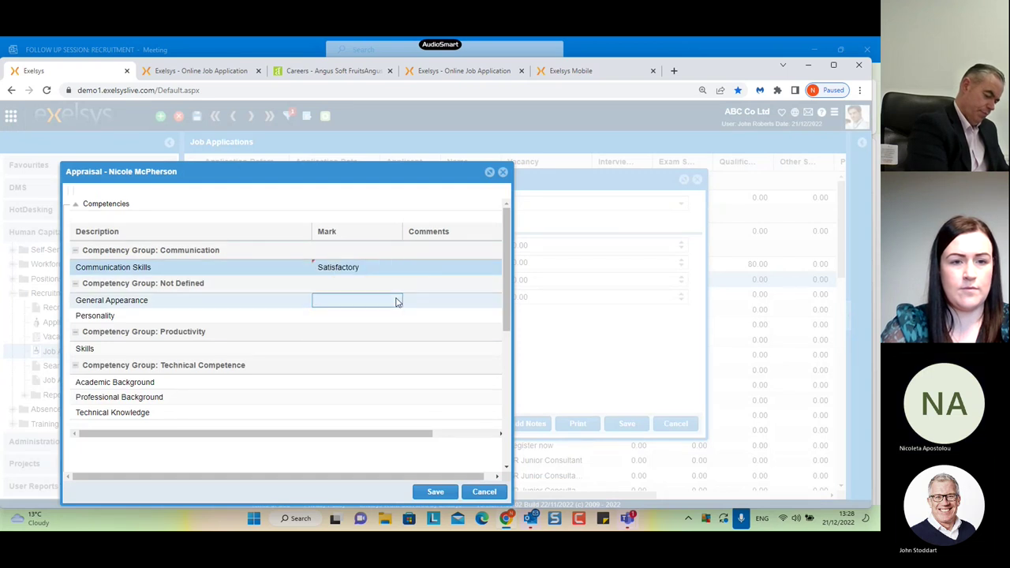
click(397, 302)
click(388, 359)
Step: Mark Personality as Excellent and Skills as Satisfactory in the interview assessment, and save it
click(404, 316)
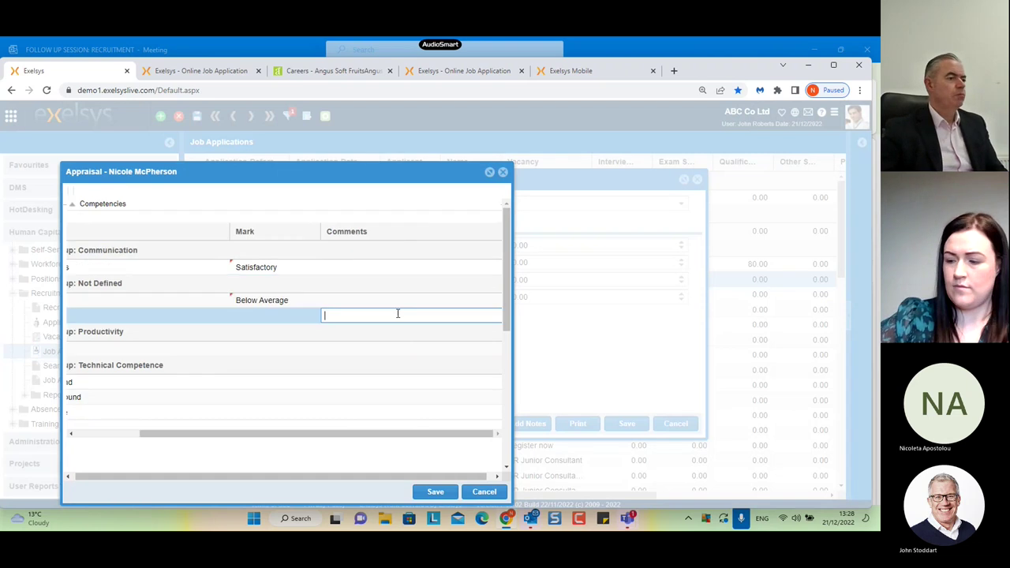
click(282, 315)
click(311, 316)
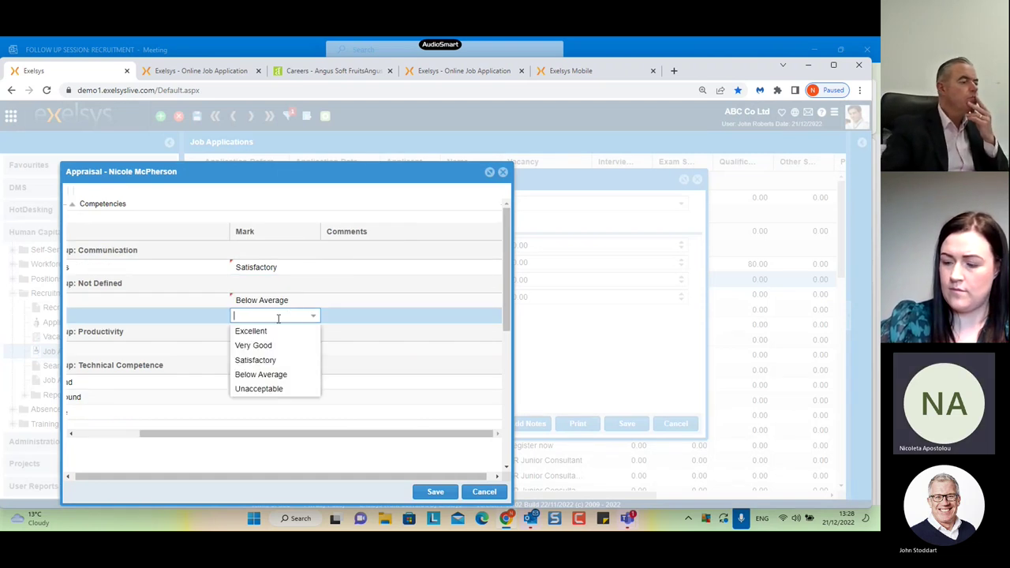
click(259, 332)
click(304, 350)
click(313, 348)
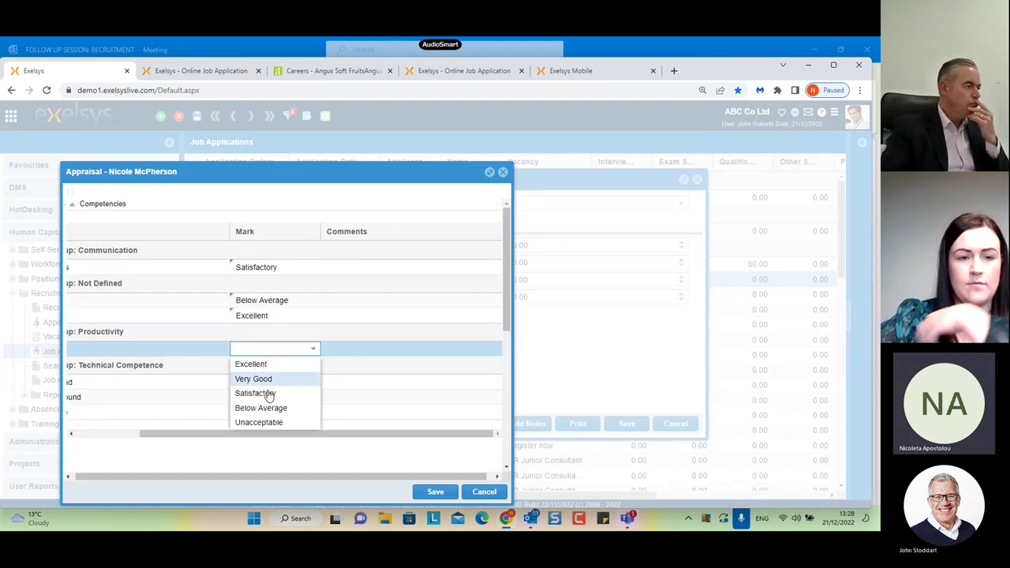
click(269, 394)
click(434, 492)
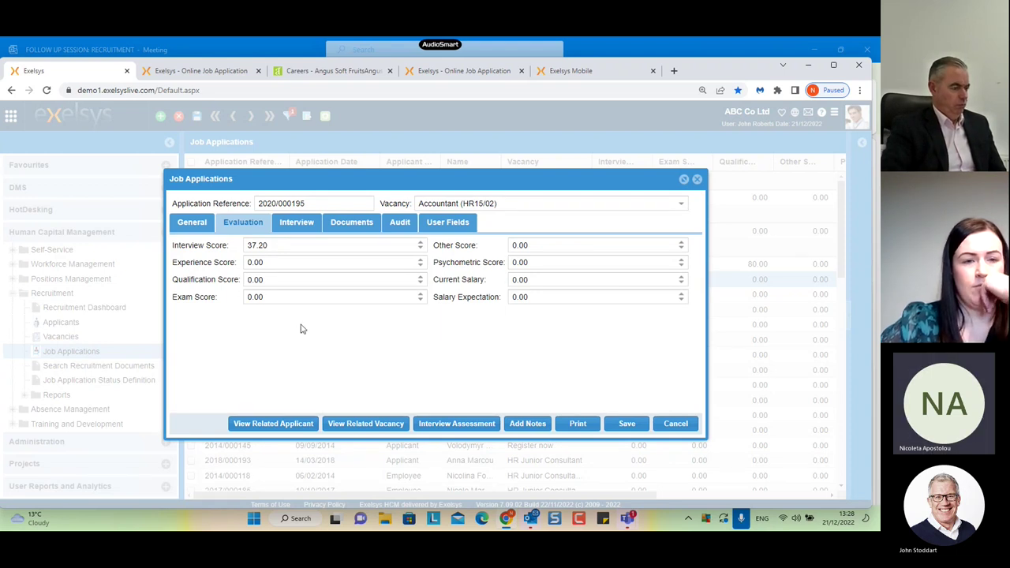
Step: Check the application's experience and qualification score fields and open its interview details
click(249, 263)
click(272, 280)
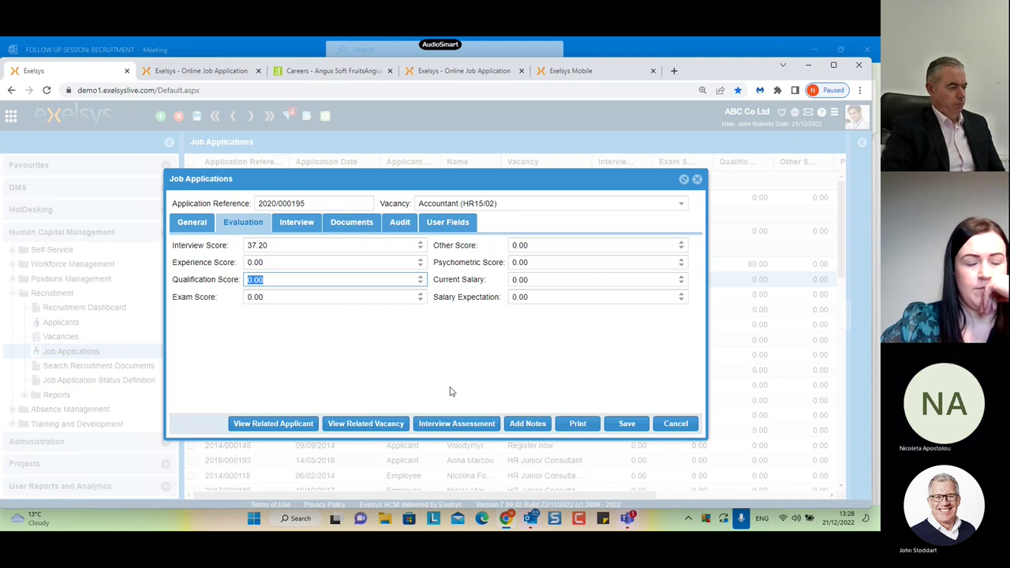
click(306, 224)
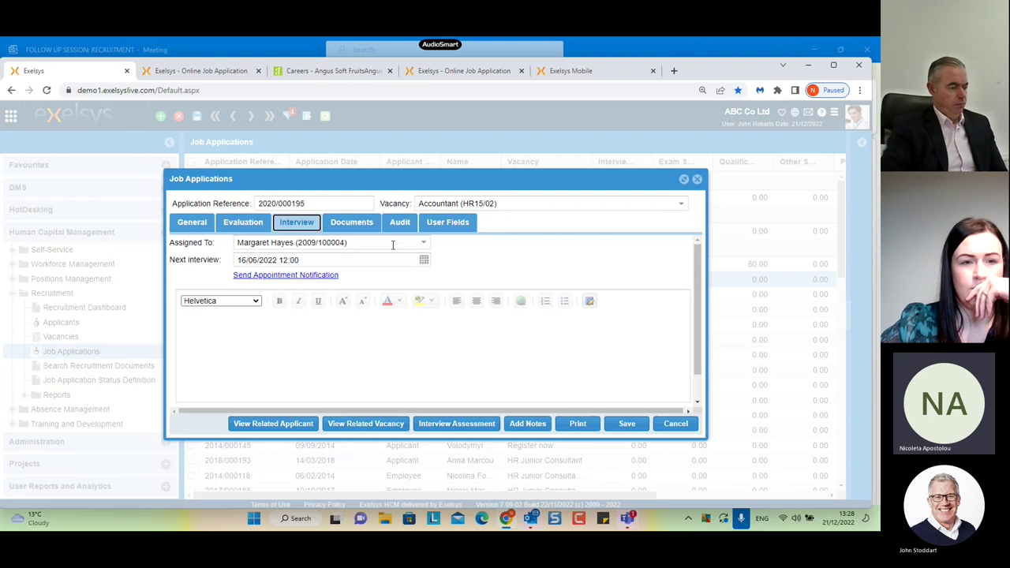
Step: Enlarge the application window, reassign the interview to another employee and set the next interview to 30/06/2022 12:00
click(683, 179)
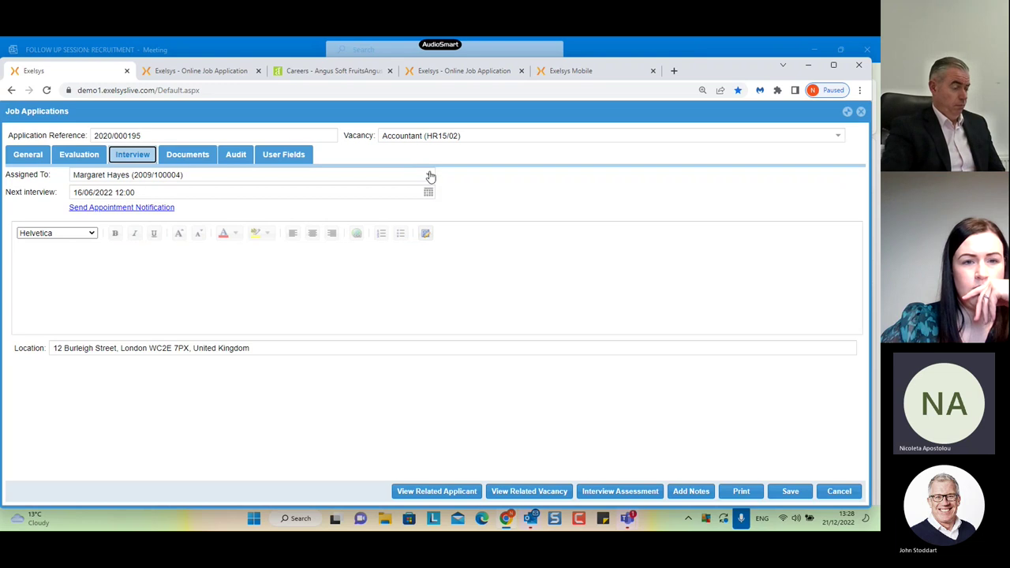
click(429, 177)
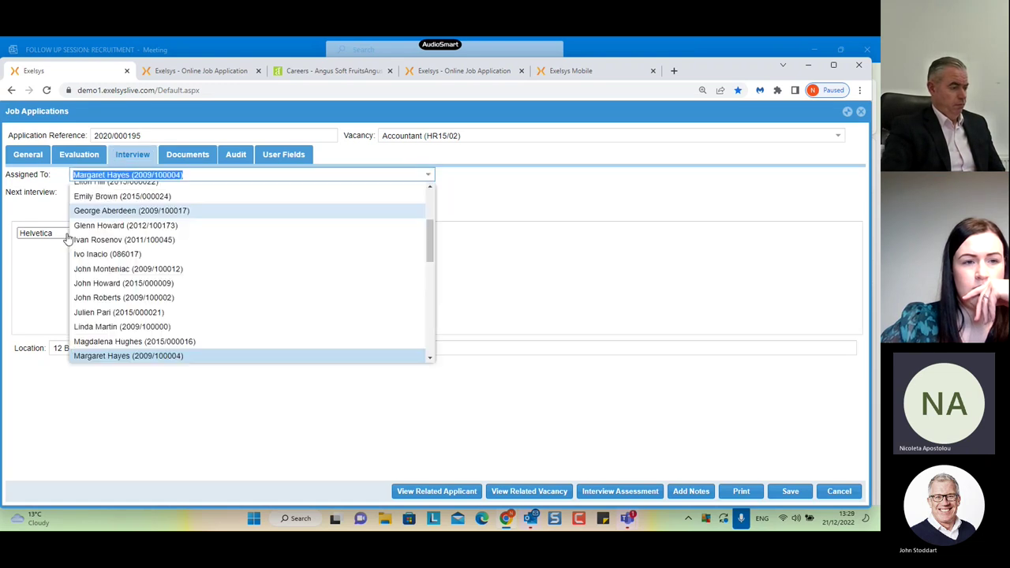
click(158, 341)
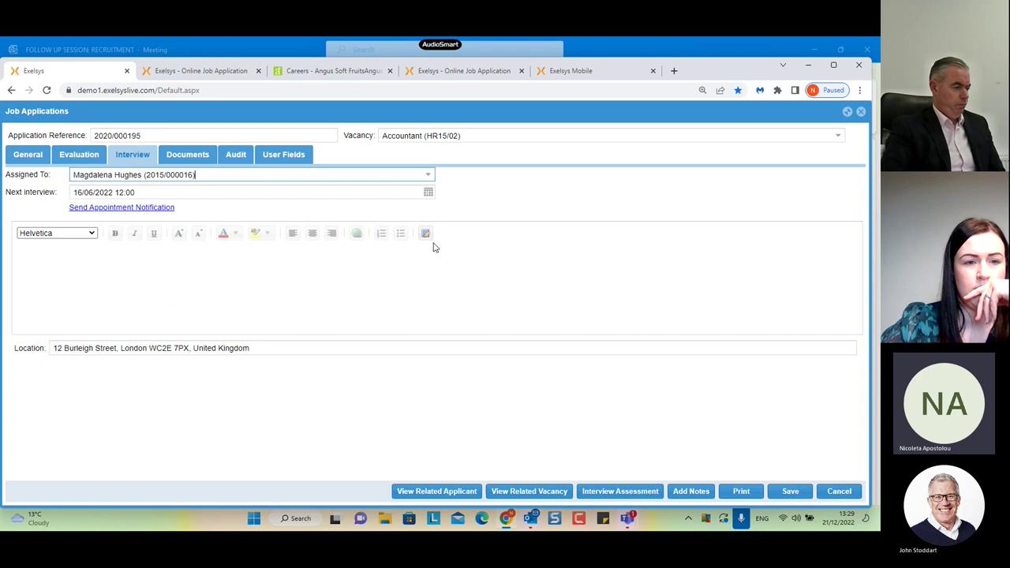
click(428, 194)
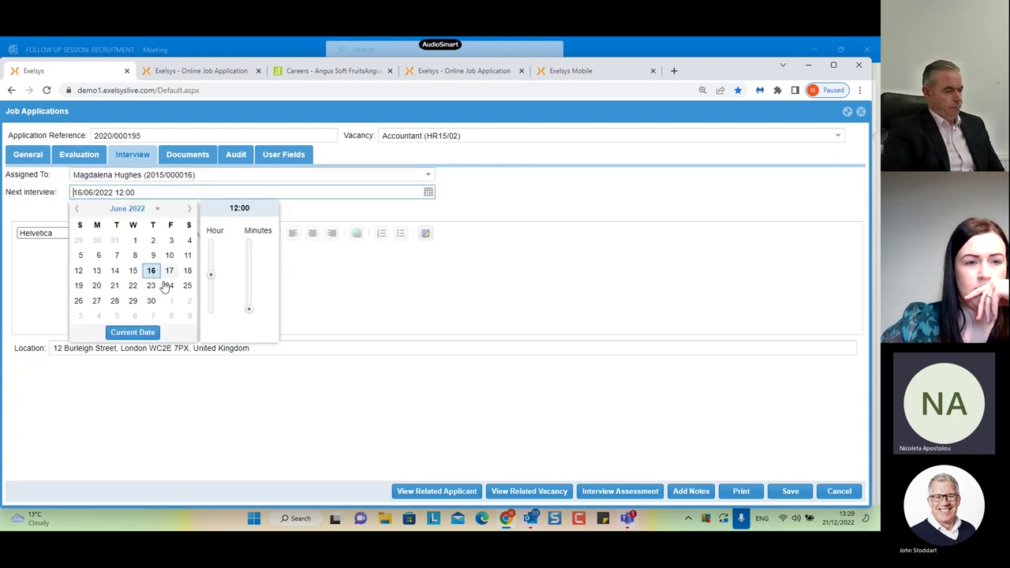
click(154, 301)
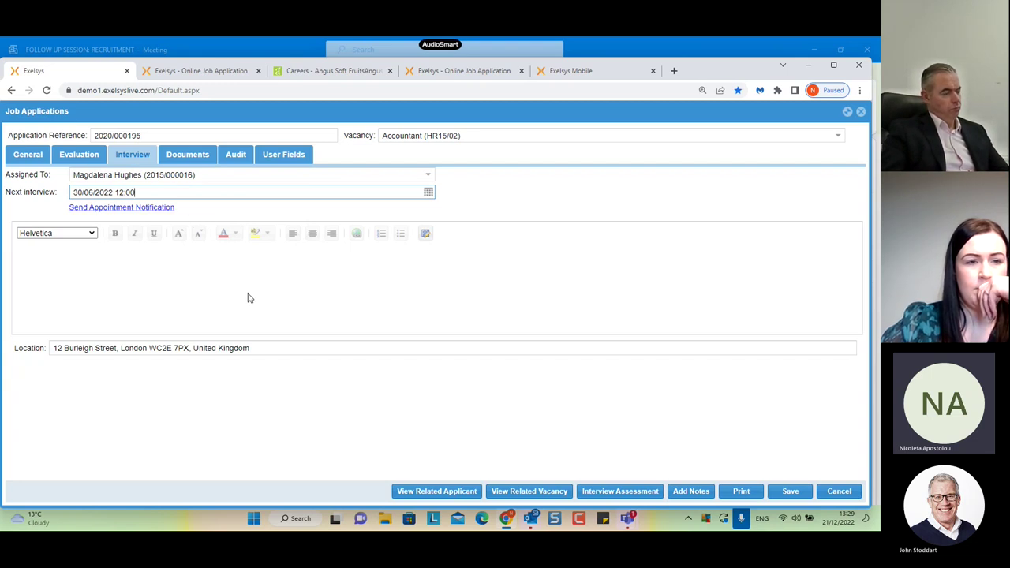
Step: Send the appointment notification for the interview and dismiss the confirmation message
click(187, 155)
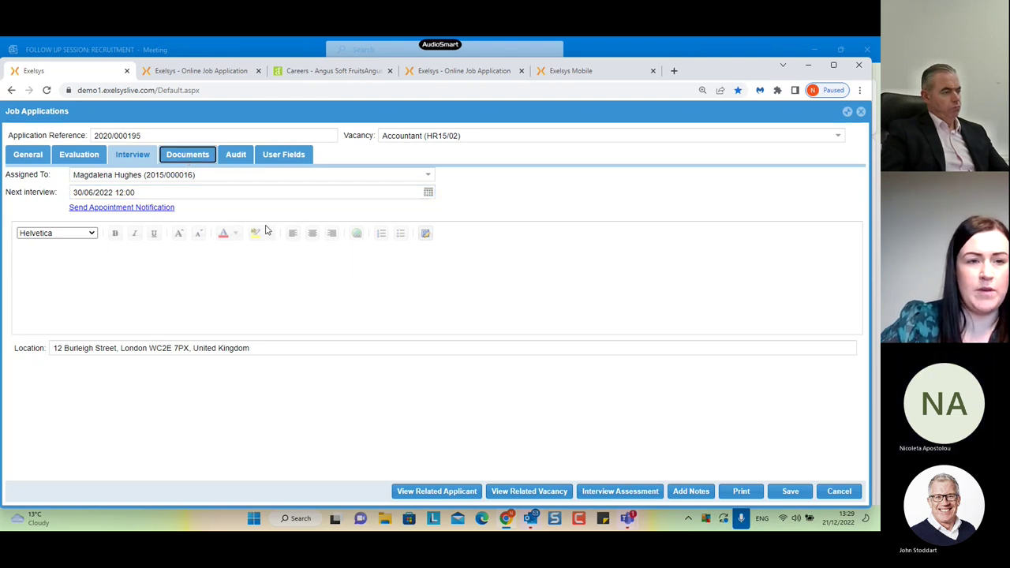
click(145, 271)
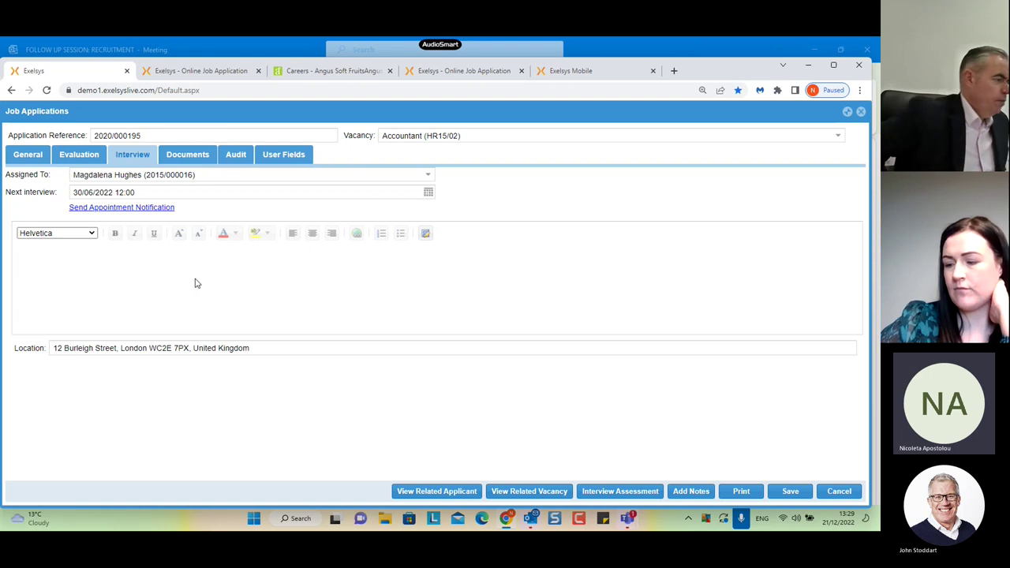
click(126, 208)
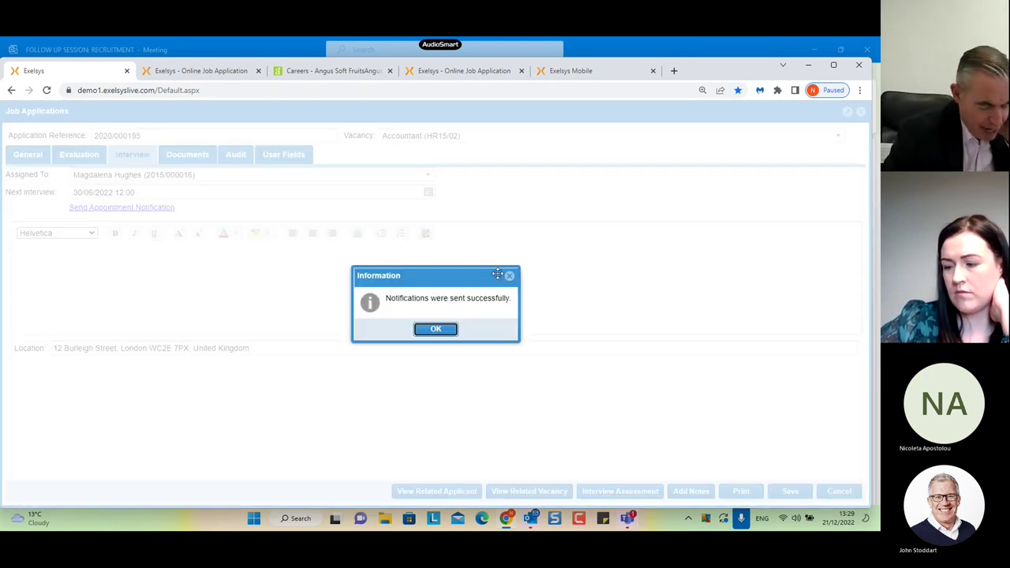
click(510, 278)
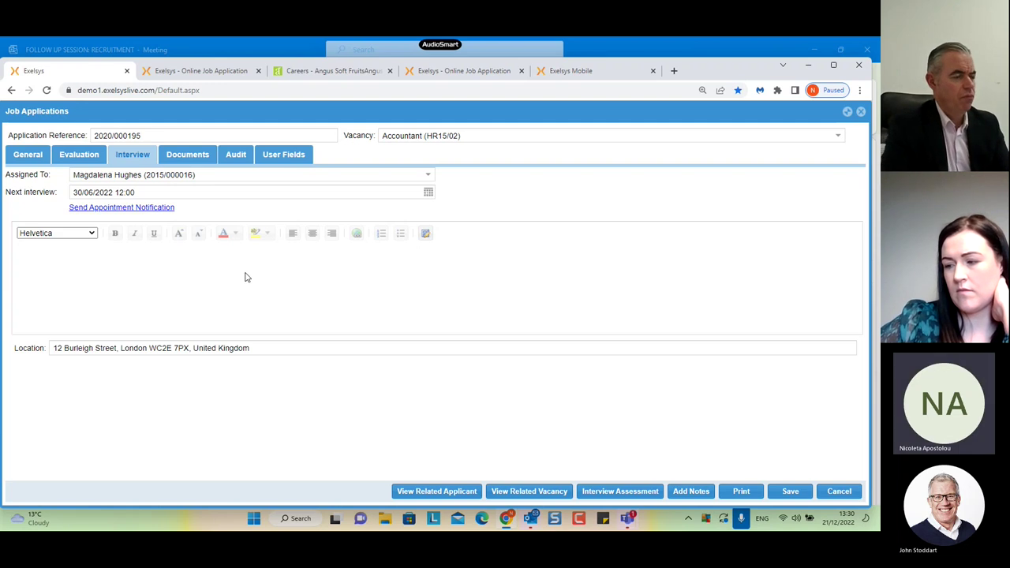
Step: Review the application's documents and the related applicant record, including its related information options, and close the applicant record
click(201, 153)
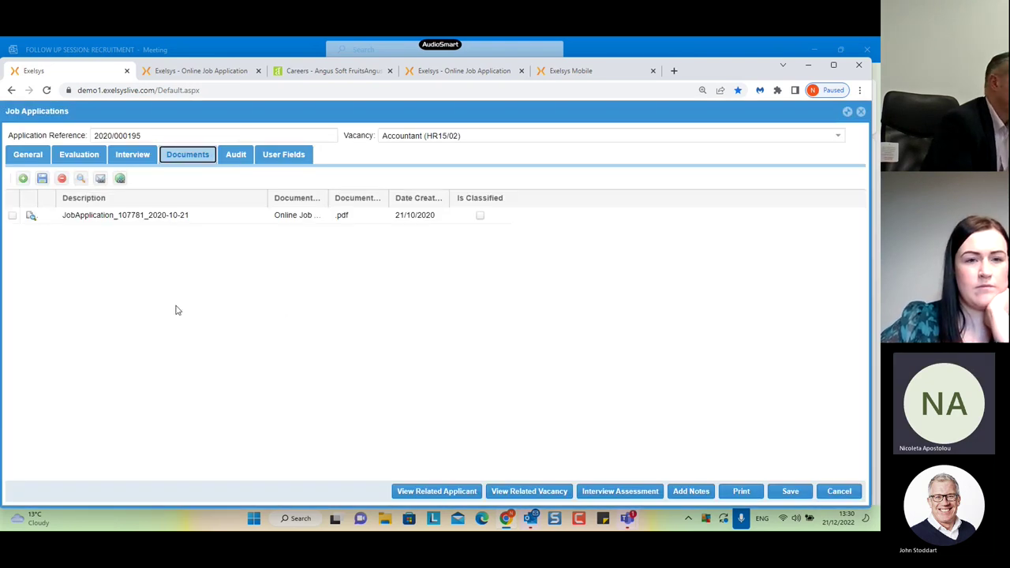
click(100, 183)
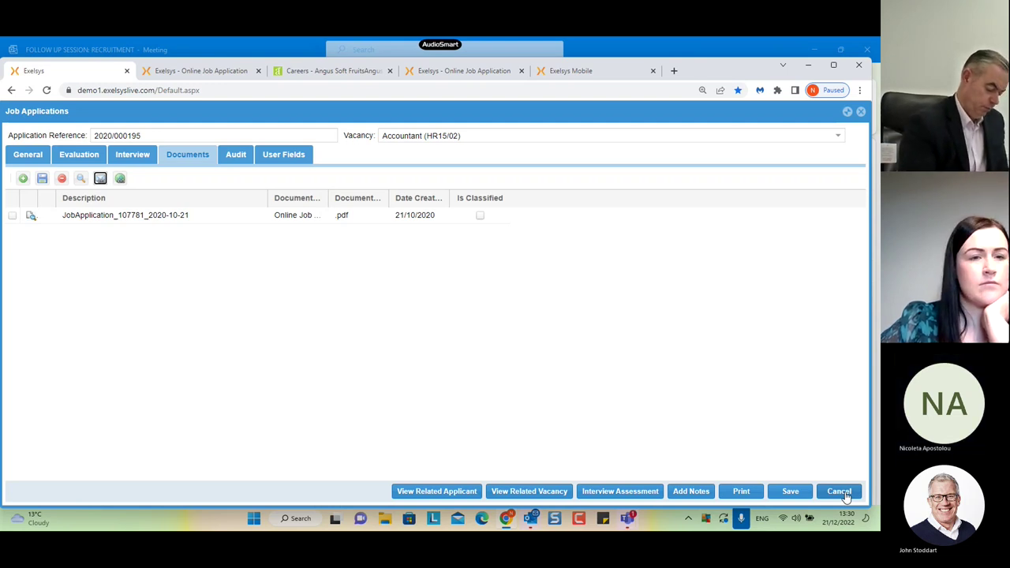
click(438, 495)
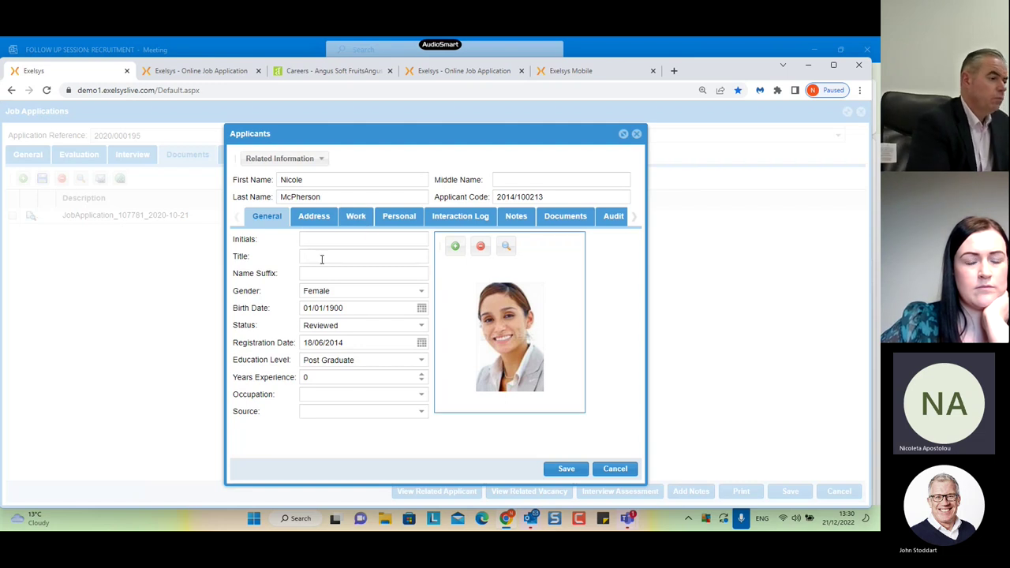
click(293, 159)
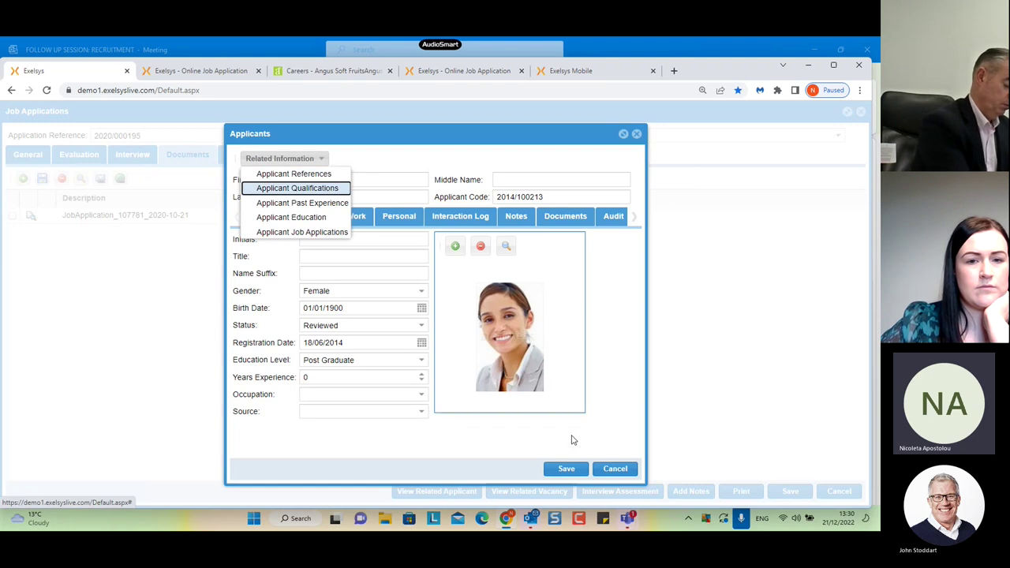
click(589, 443)
click(615, 469)
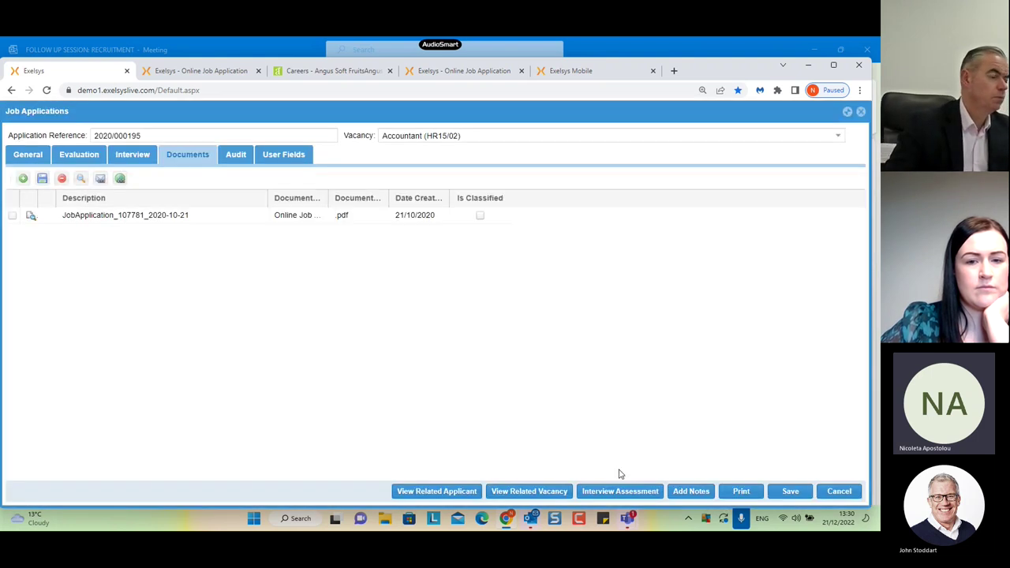
Step: View the related vacancy and the blank notes editor, and close the job application without saving
click(550, 492)
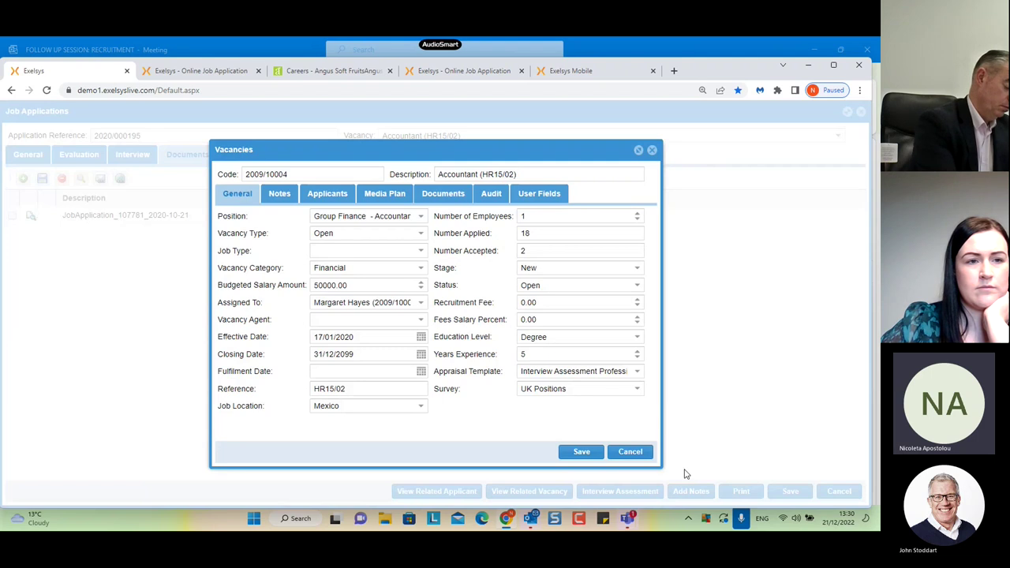
click(635, 453)
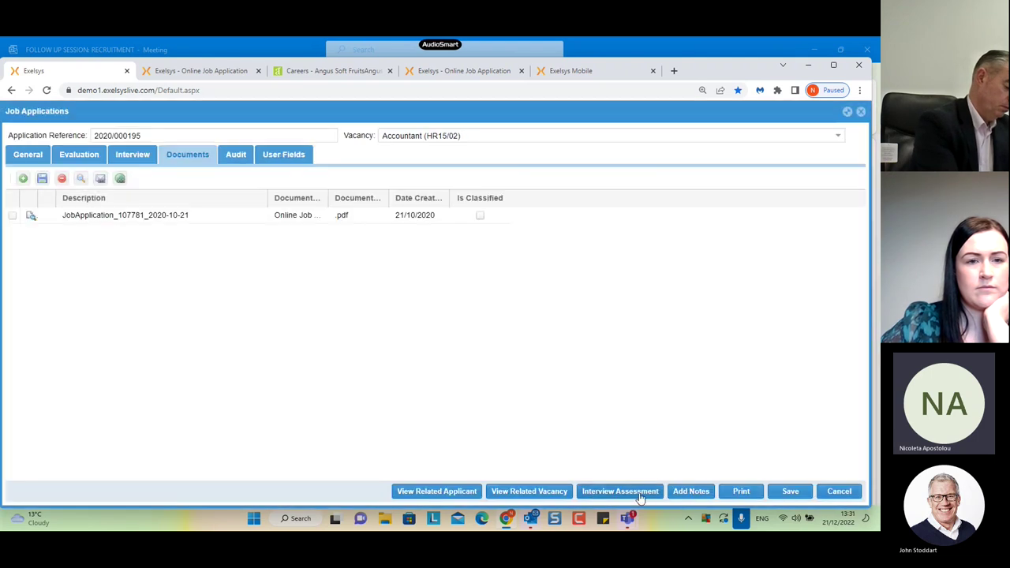
click(699, 491)
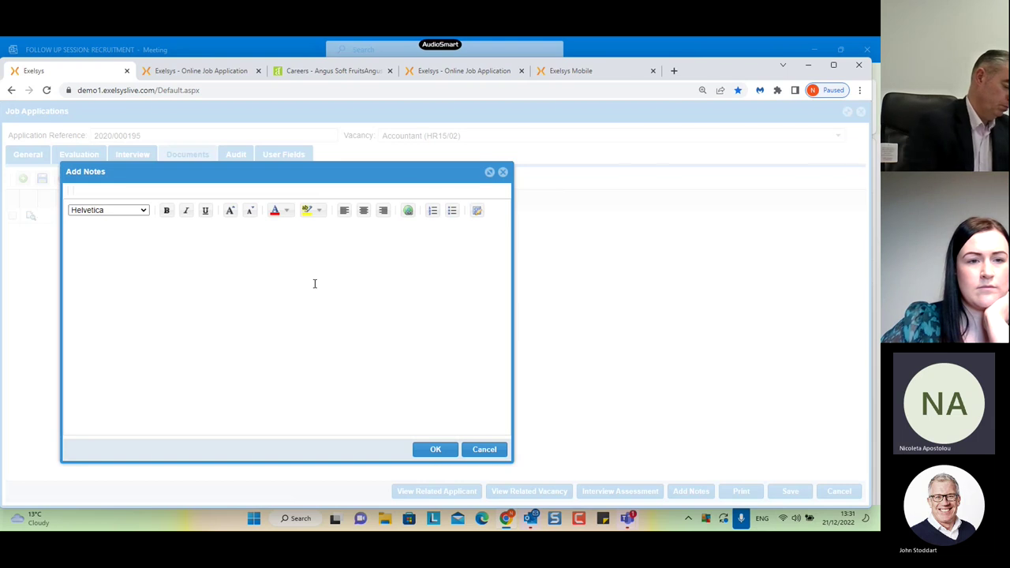
click(484, 449)
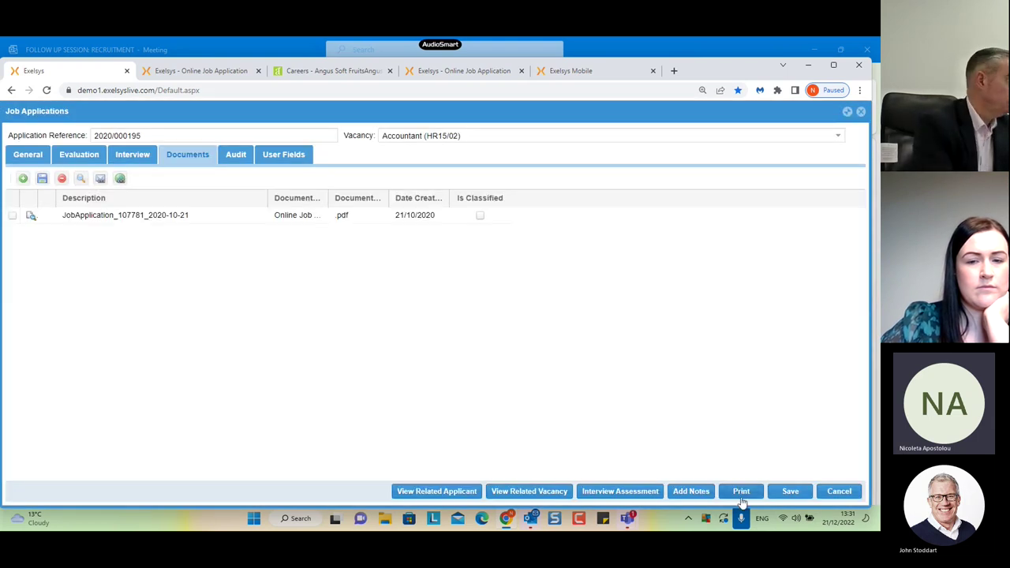
click(844, 494)
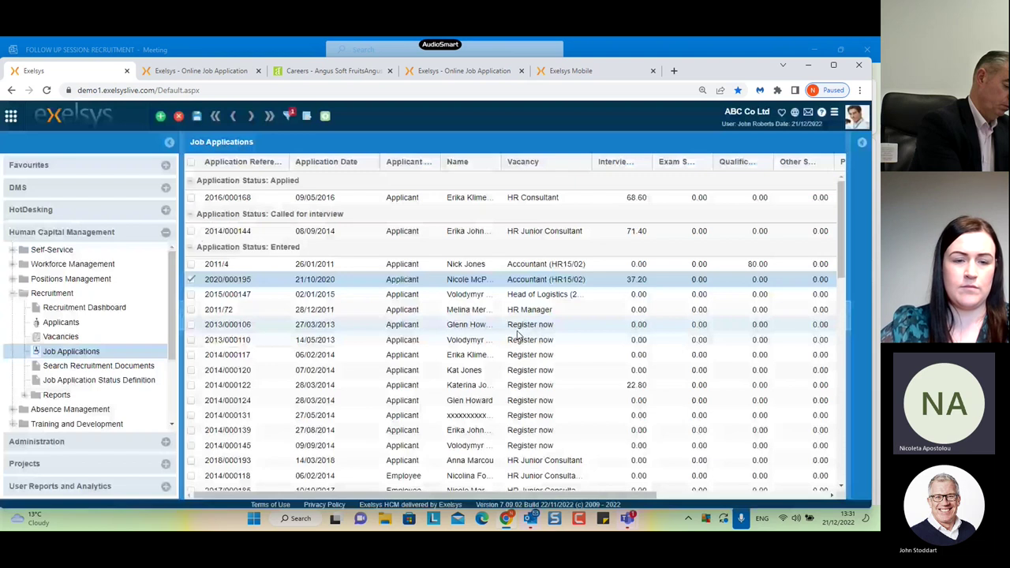
Step: Examine the actions available for the Accountant (HR15/02) application dated 21/10/2020 and browse the applications grouped by status
right_click(450, 278)
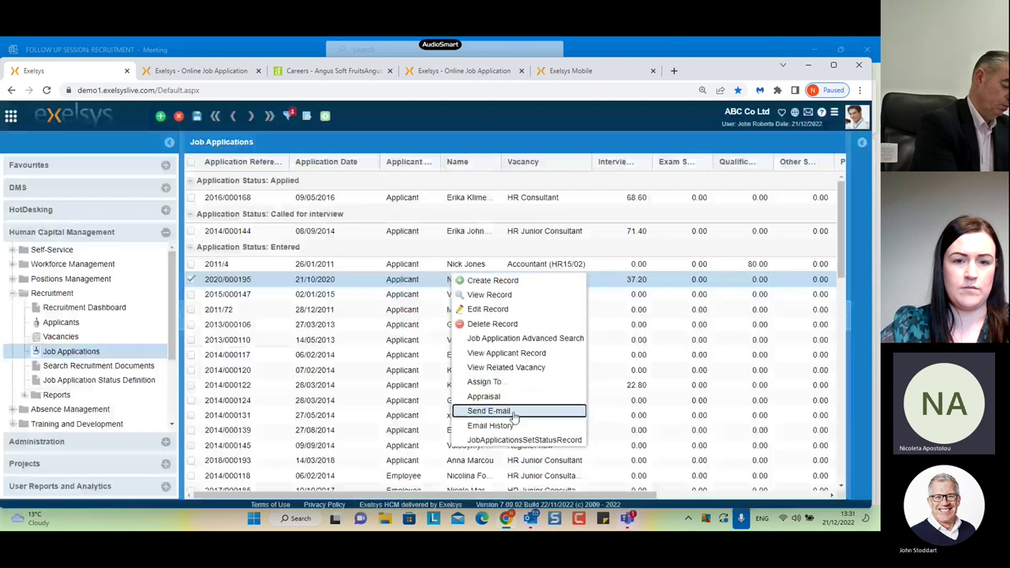
click(355, 288)
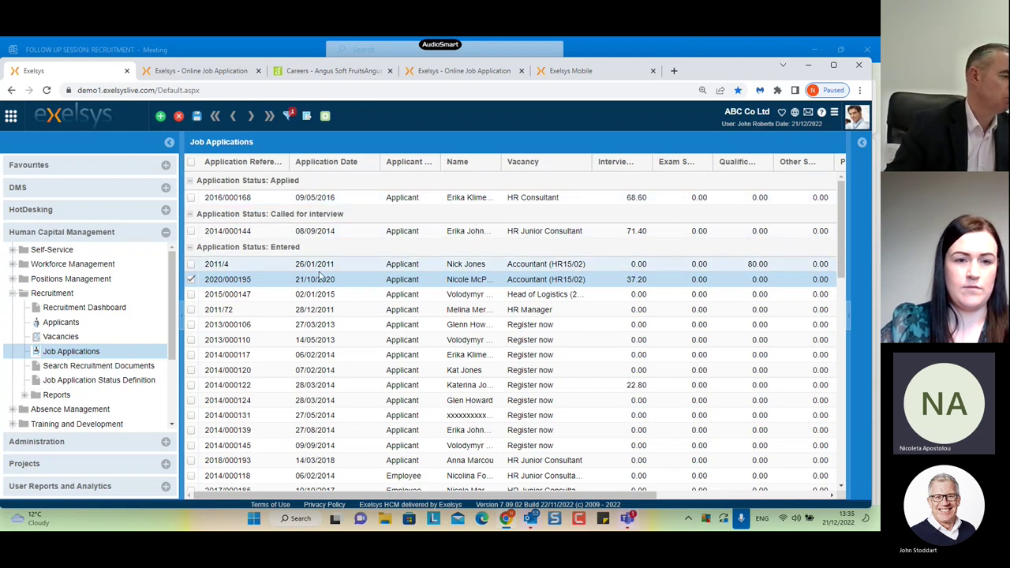
scroll(324, 337, down, 3)
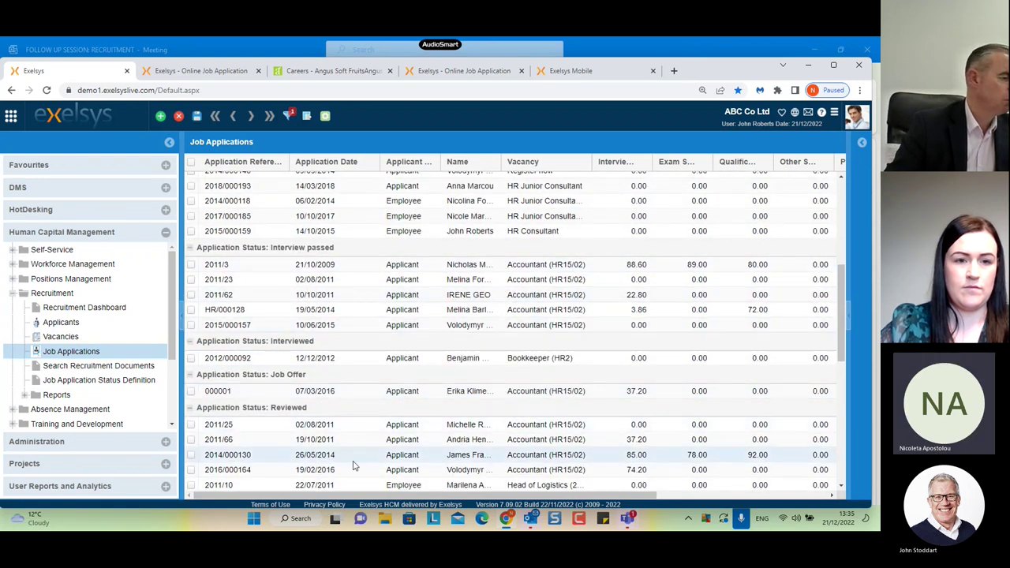
scroll(351, 466, up, 1)
scroll(355, 466, up, 3)
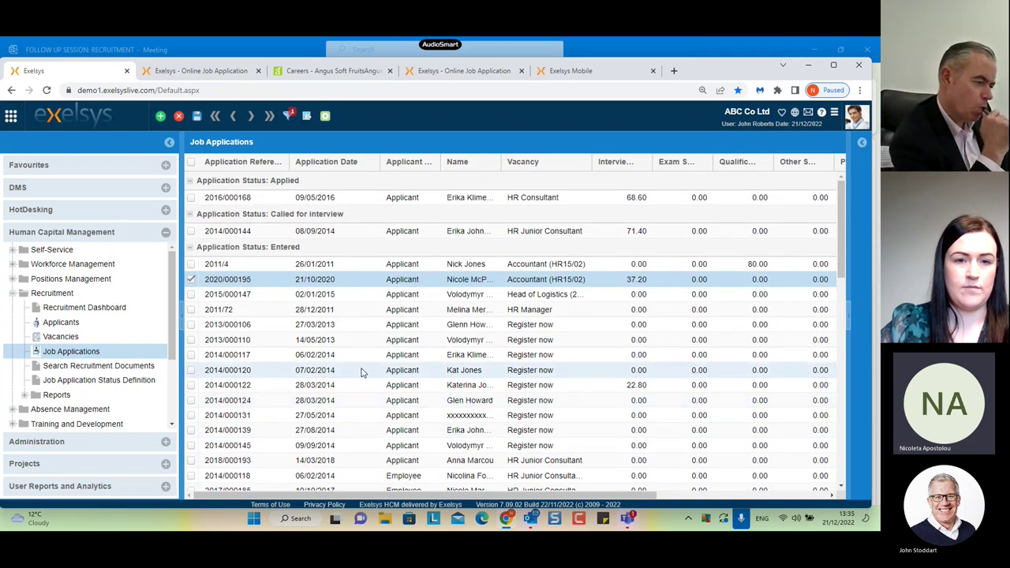
Step: Filter the job applications list by Vacancy for "Accountant"
click(288, 115)
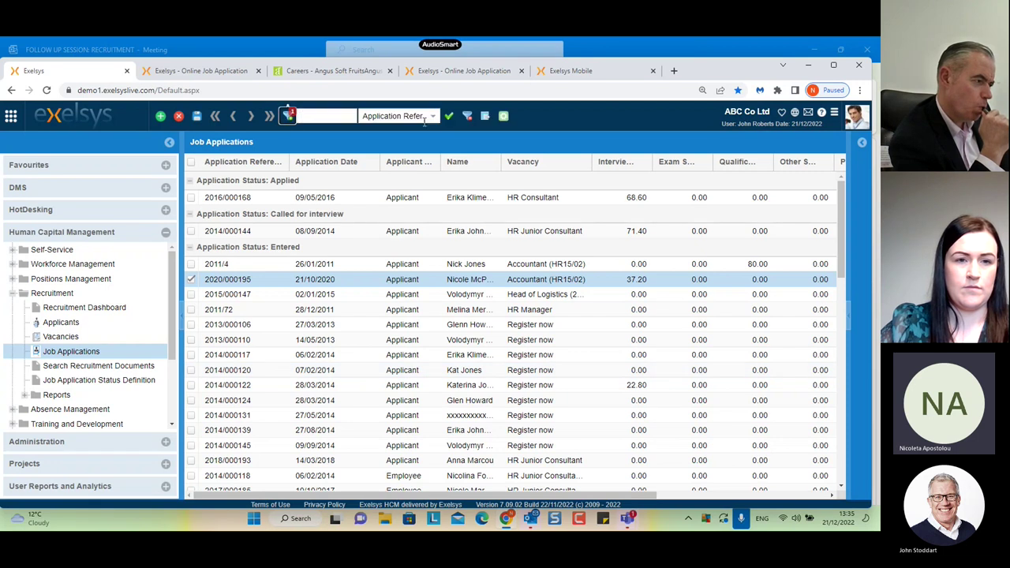
click(436, 117)
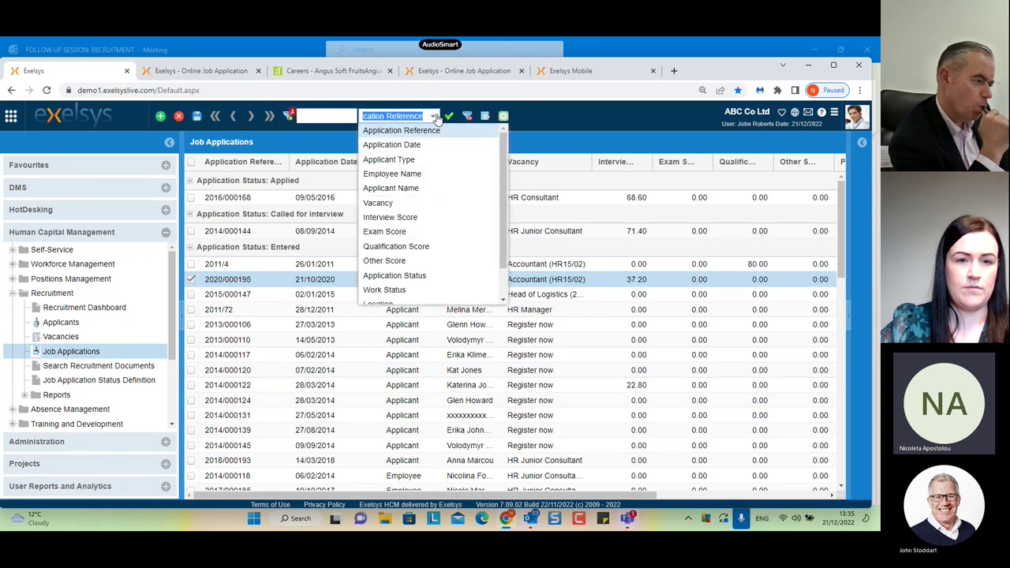
click(395, 203)
click(336, 115)
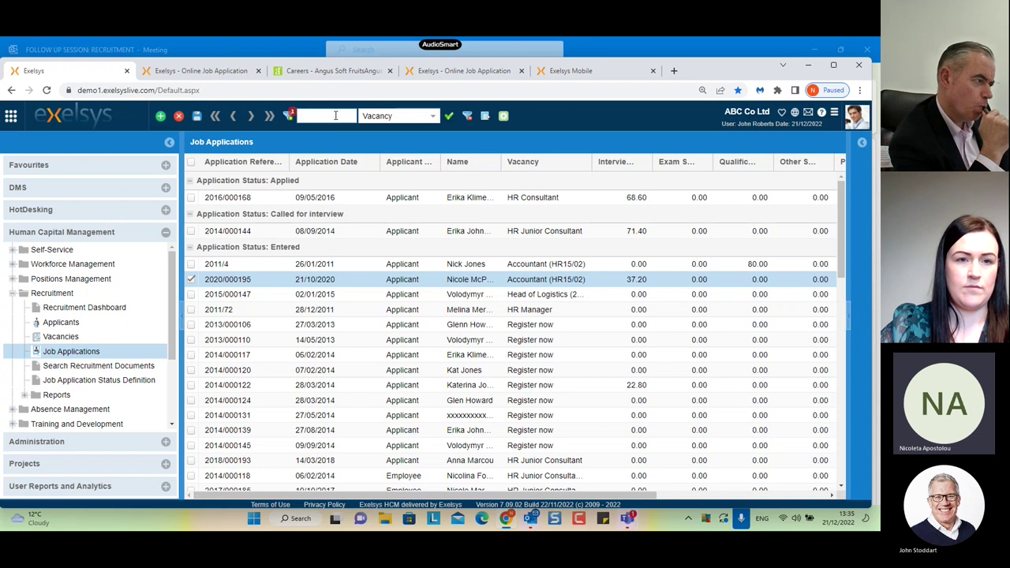
text(Acc)
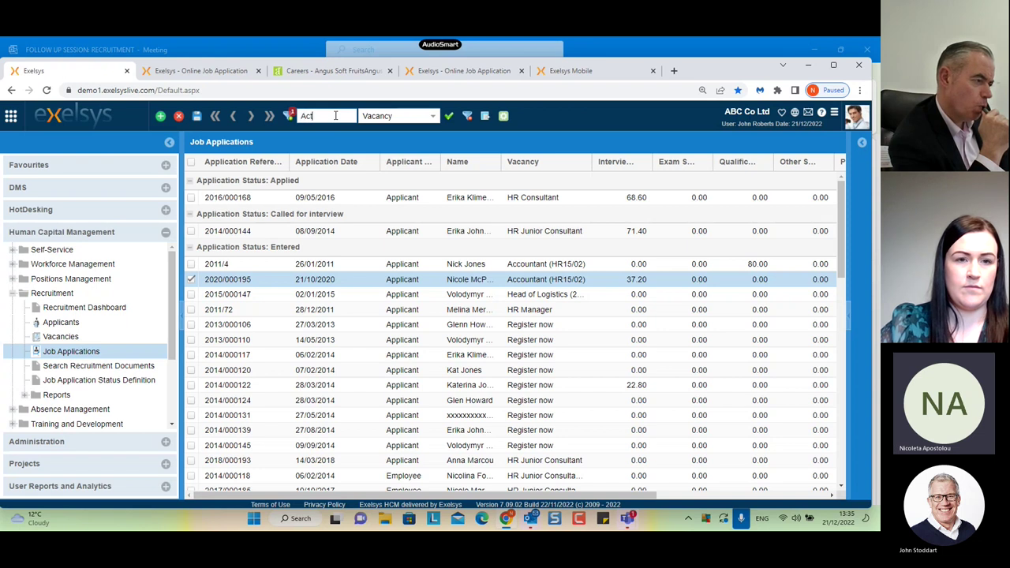
text(ounta)
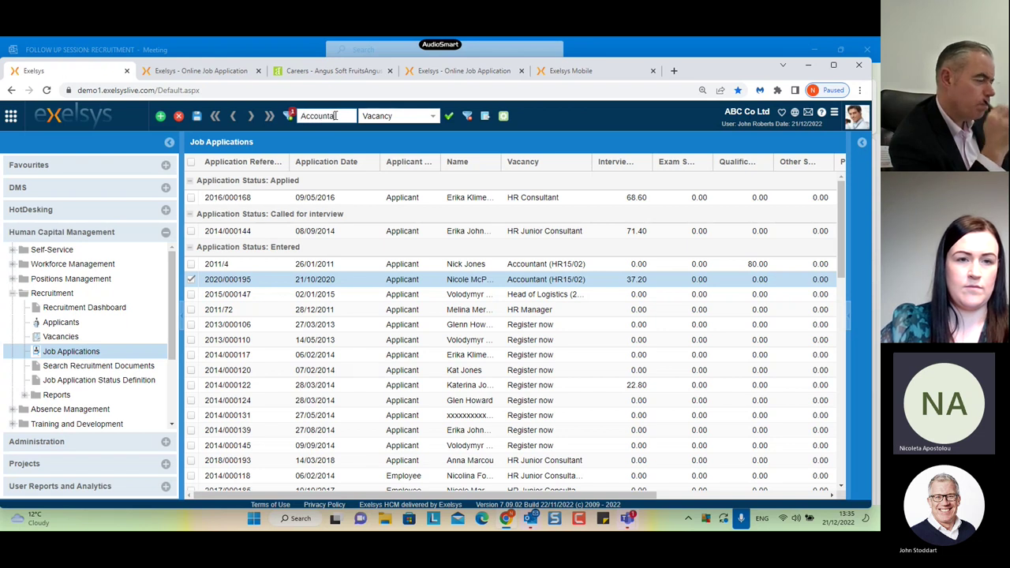
text(nt)
key(Return)
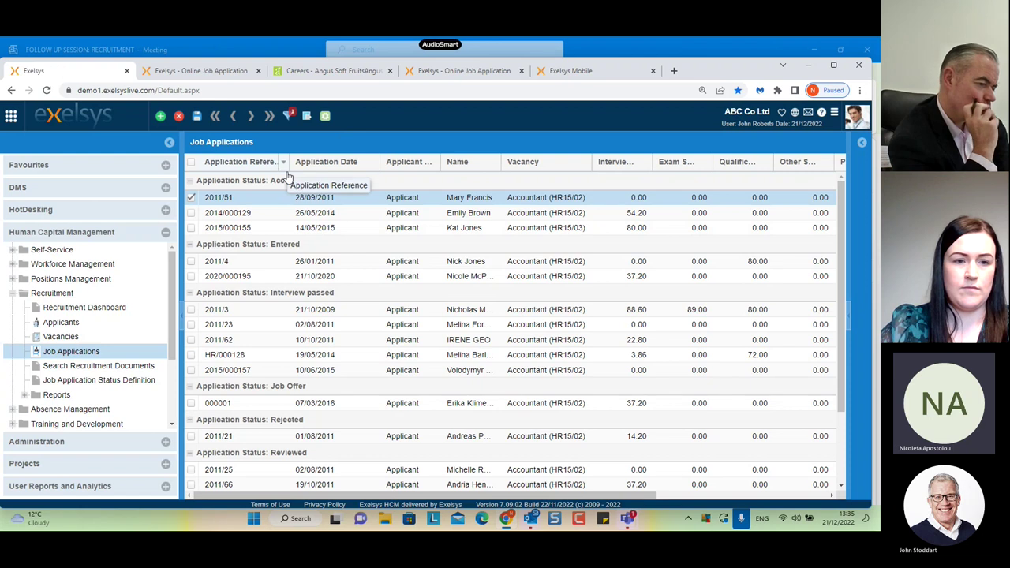
Step: Clear the Vacancy filter from the job applications list and start Job Applications Matching for the Accountant (HR15/02) vacancy
click(289, 115)
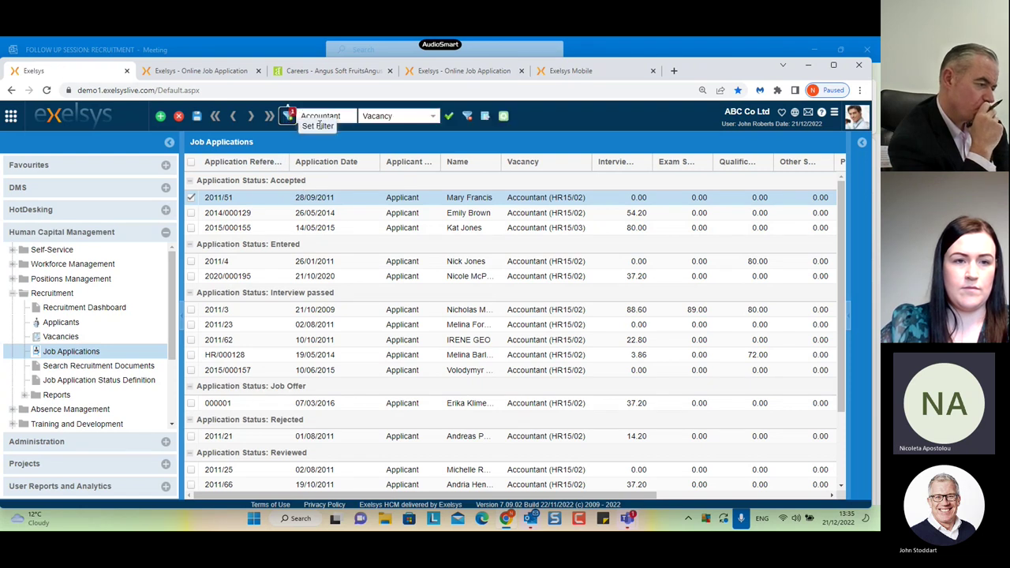
click(468, 117)
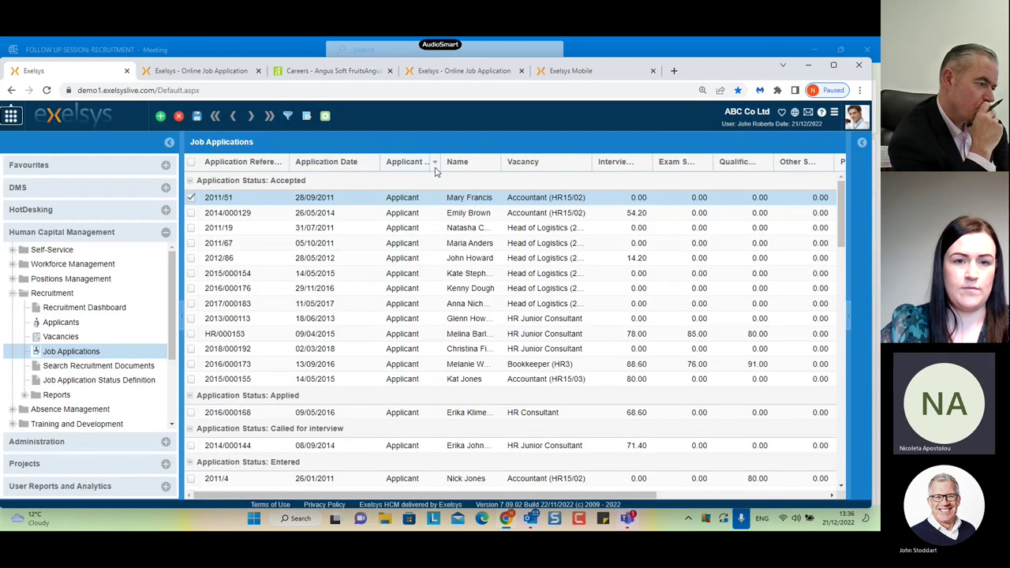
click(325, 117)
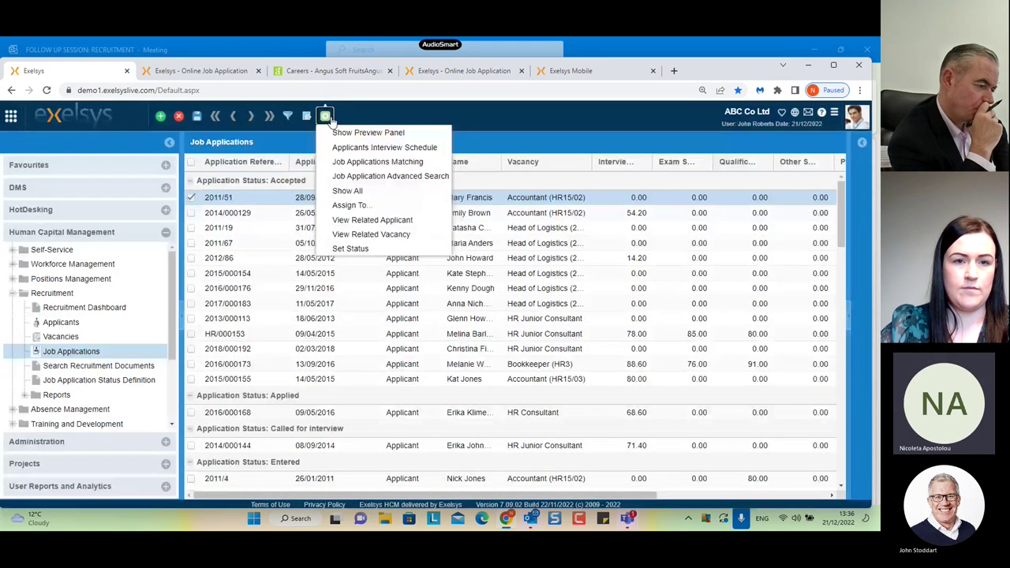
click(382, 162)
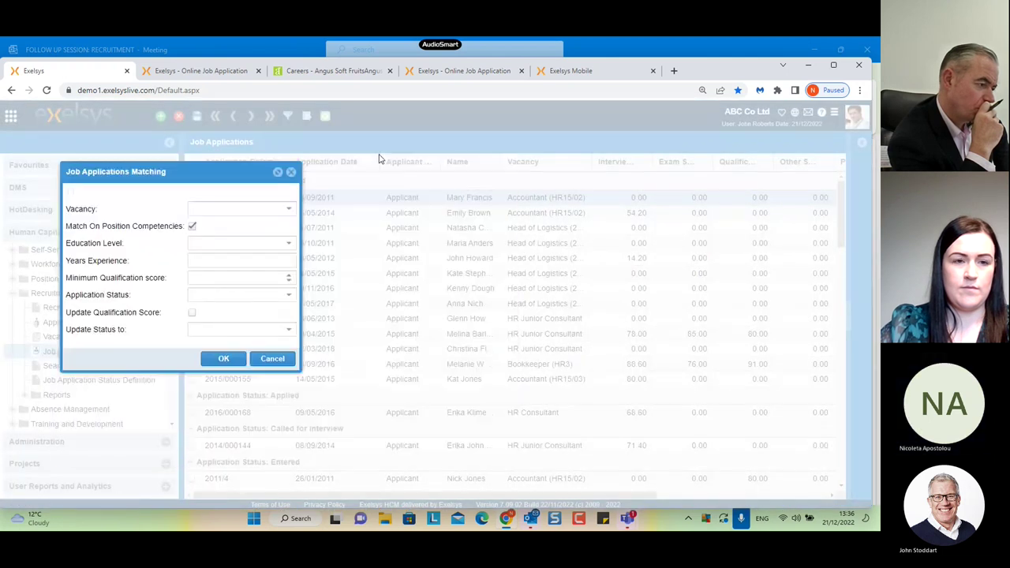
click(289, 208)
click(250, 236)
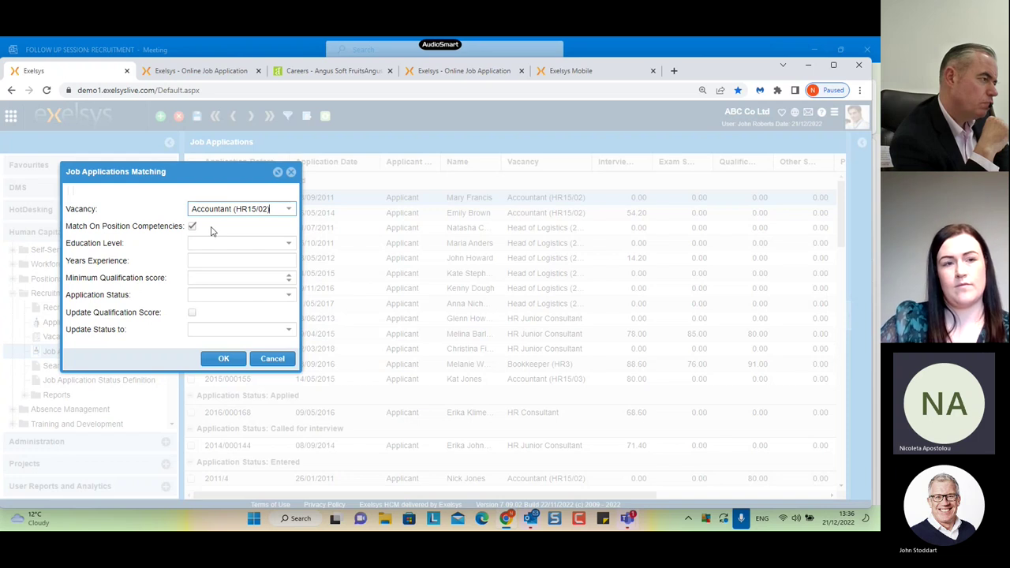
Step: Run the matching with Education Level Degree and Years Experience 2, and clear the resulting filter from the list
click(285, 244)
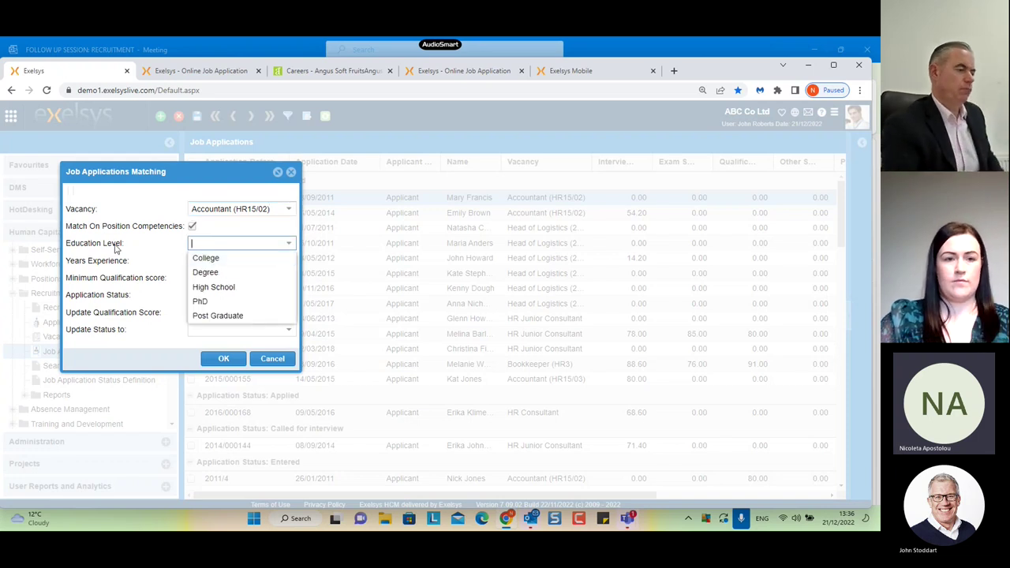
click(208, 273)
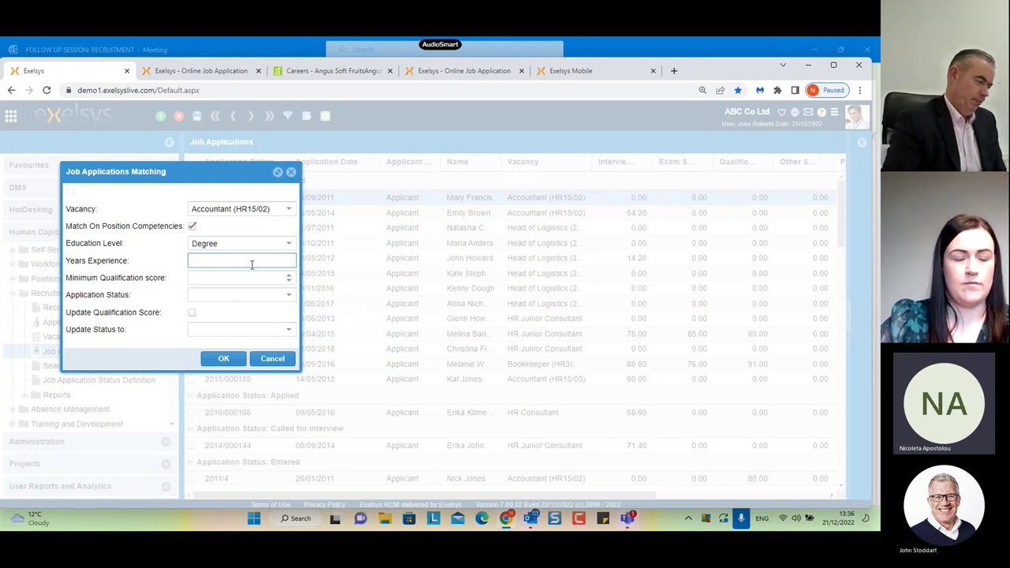
text(>2)
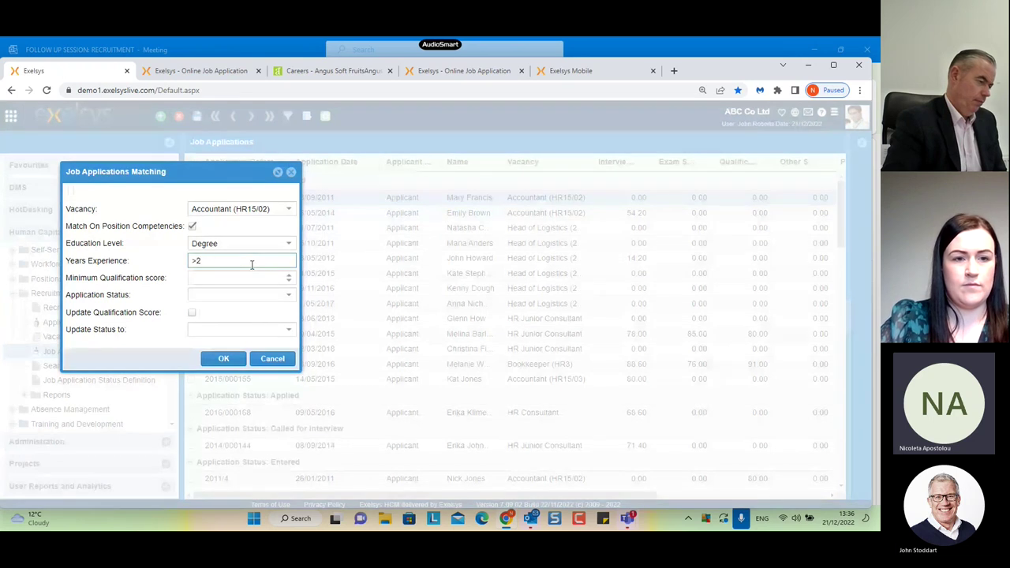
key(BackSpace)
key(BackSpace)
text(2)
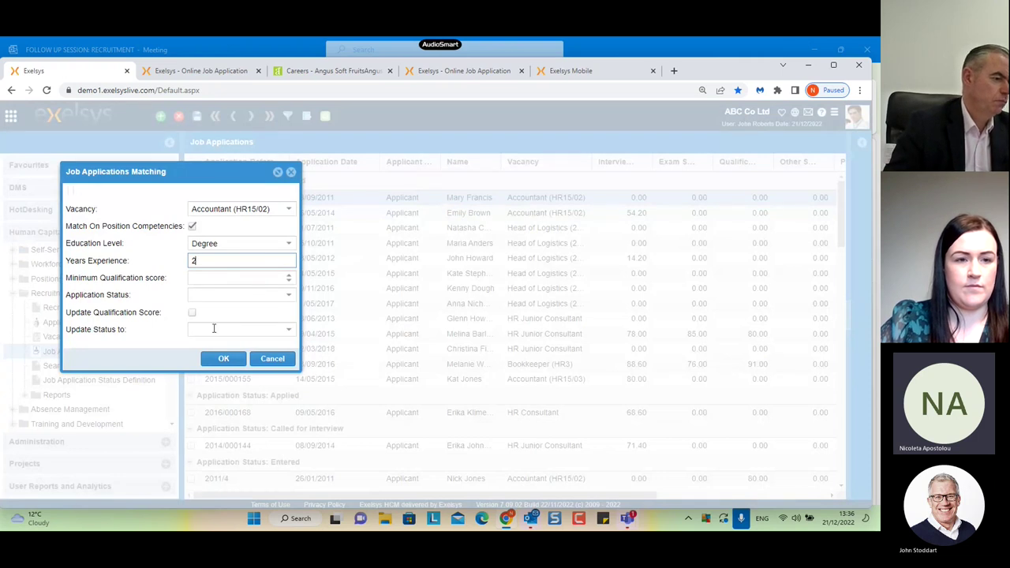
click(223, 357)
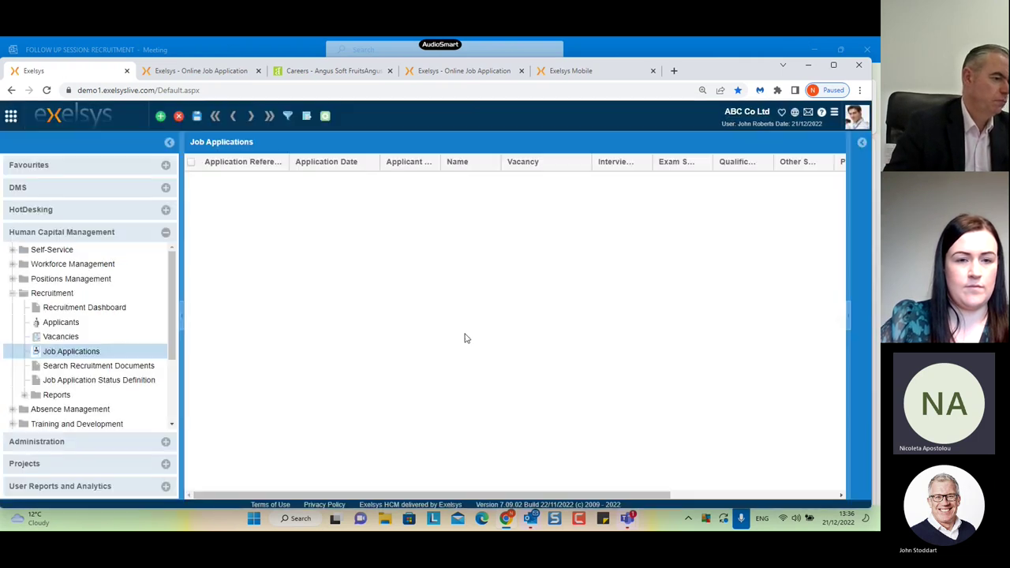
click(288, 116)
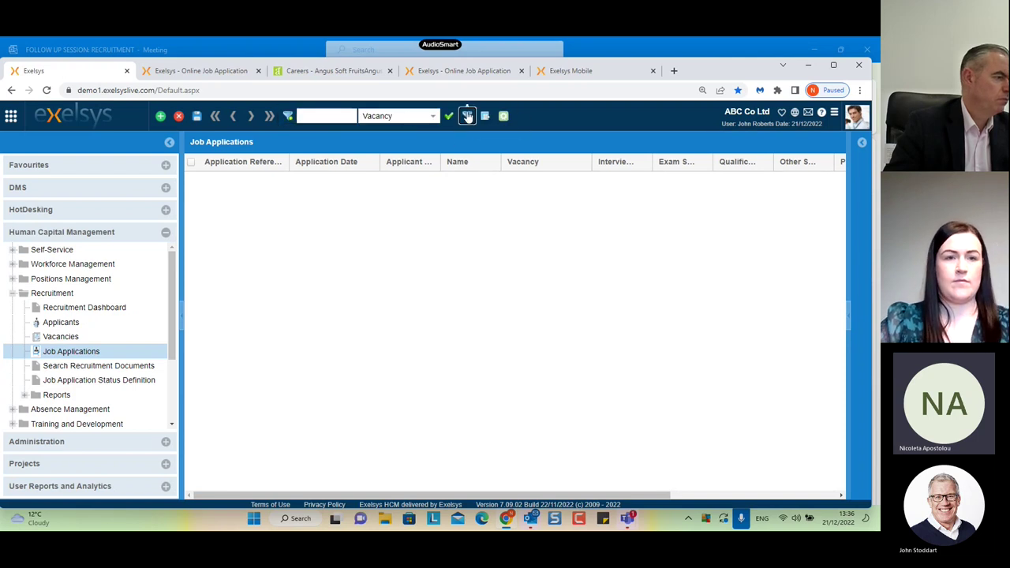
click(466, 116)
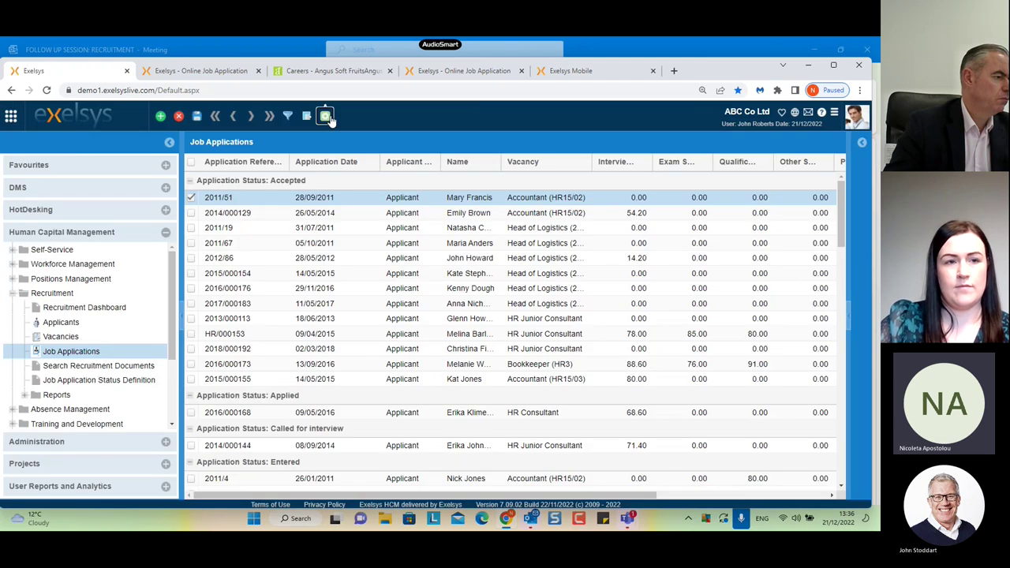
Step: Set up another Job Applications Matching for the Accountant (HR15/02) vacancy with Application Status Interview passed
click(325, 116)
click(382, 162)
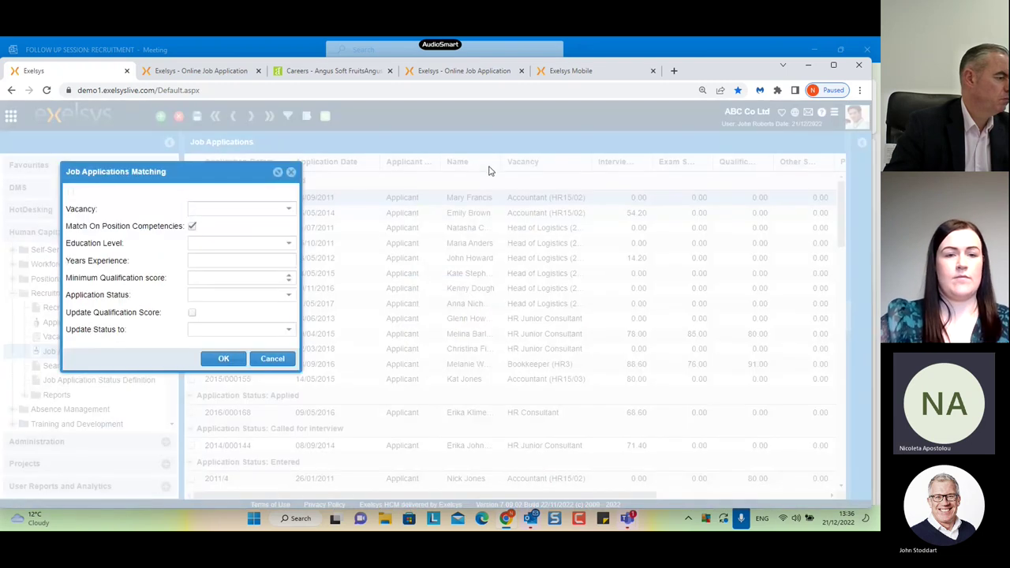
click(288, 209)
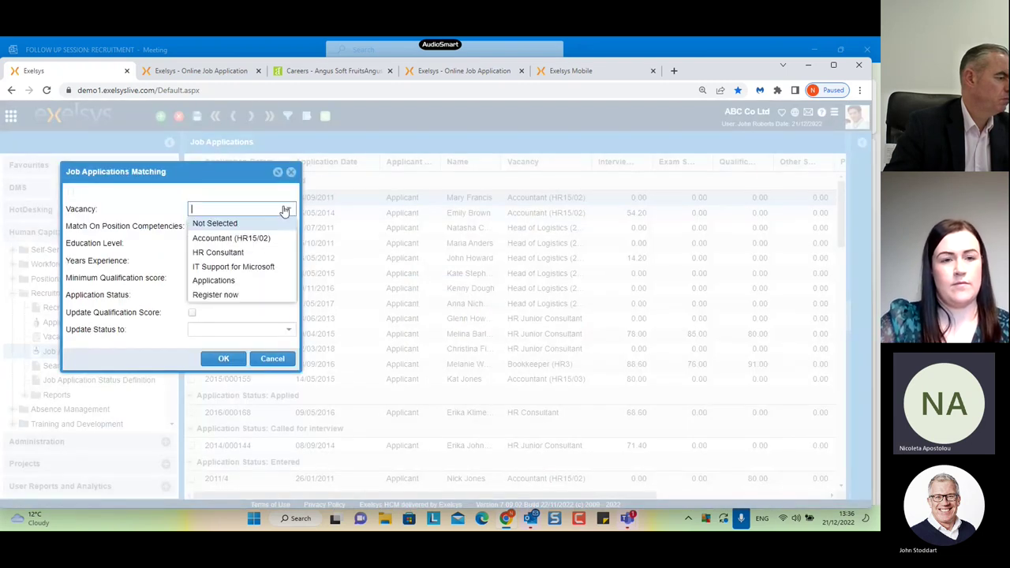
click(245, 236)
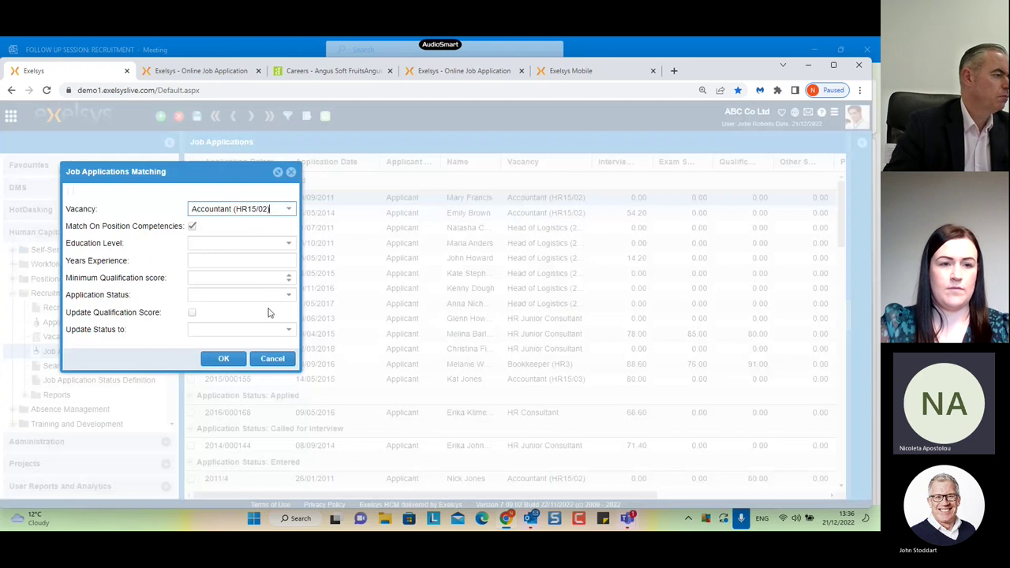
click(287, 295)
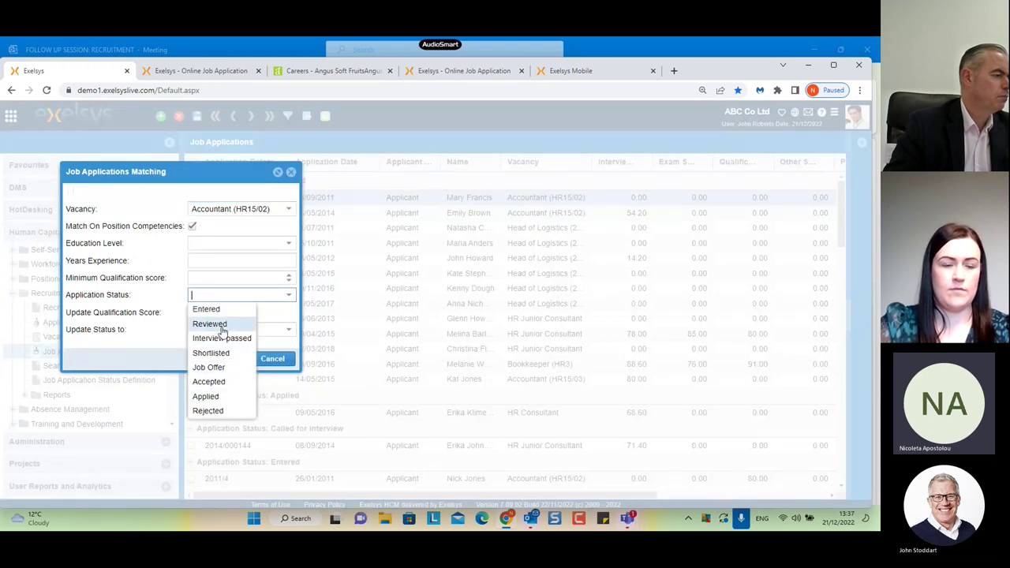
click(230, 339)
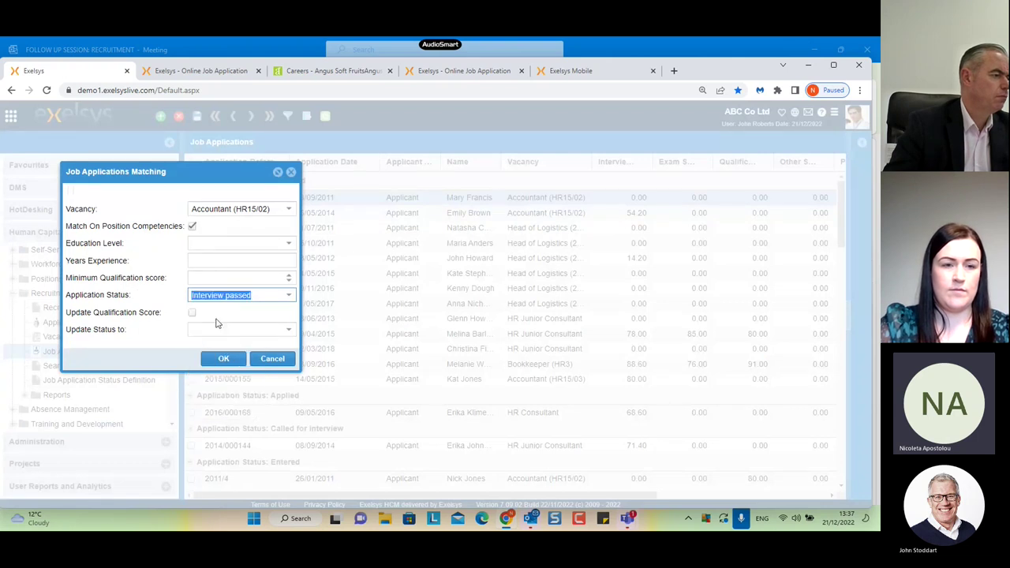
Step: Set the matching's Update Status to option to Shortlisted, try the Update Qualification Score option, and cancel the matching
click(290, 332)
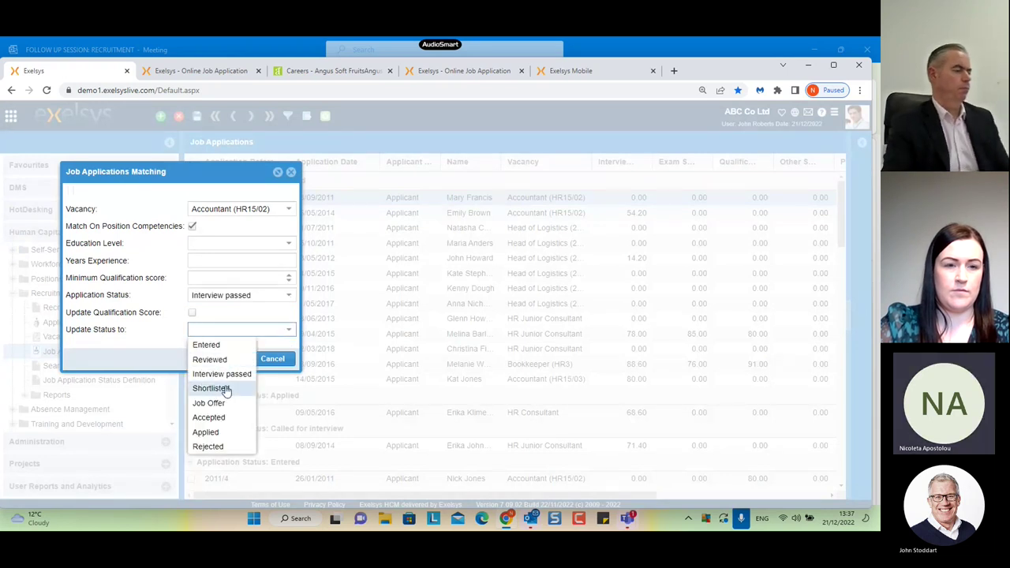
click(225, 388)
click(192, 313)
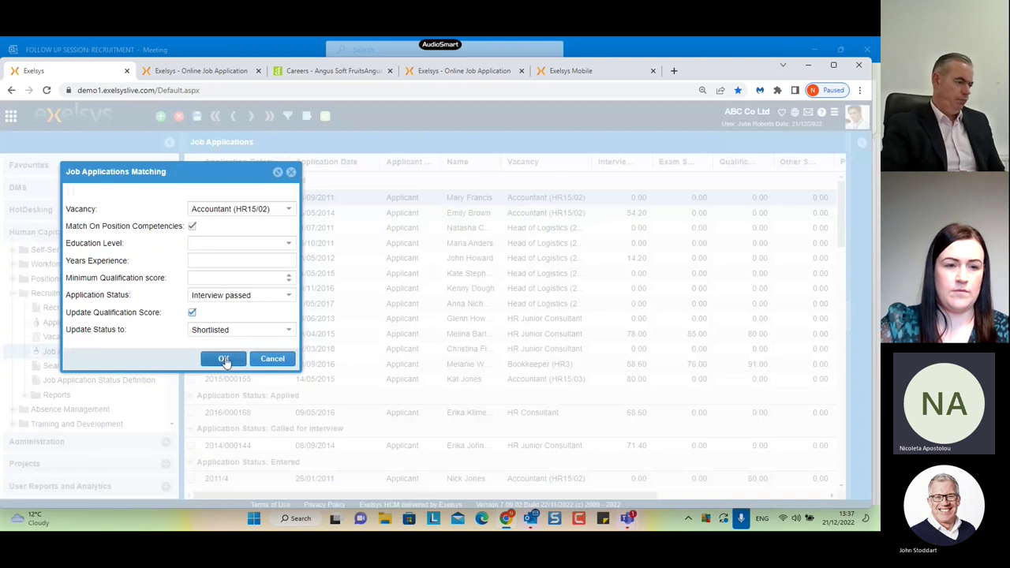
click(194, 314)
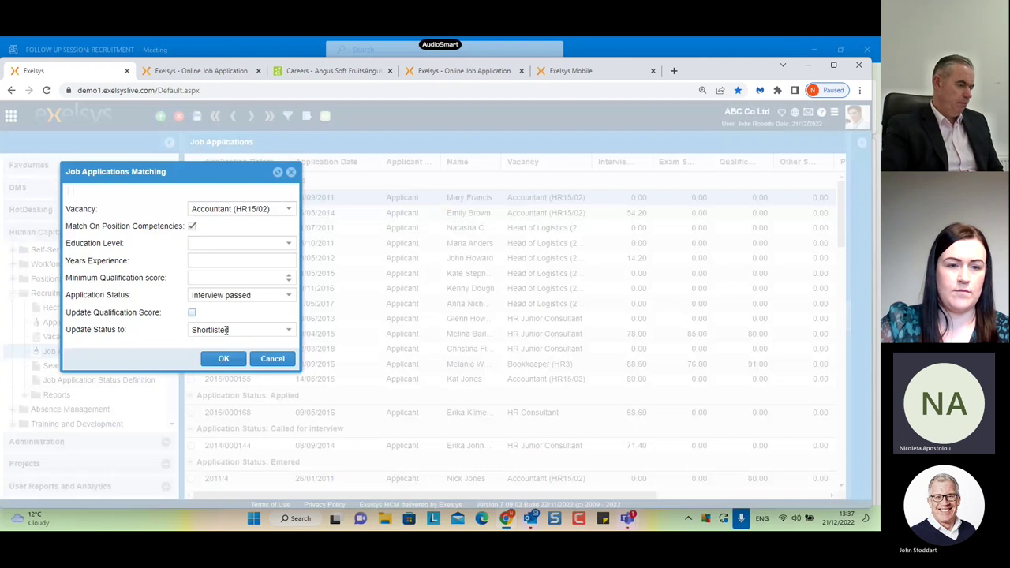
click(287, 361)
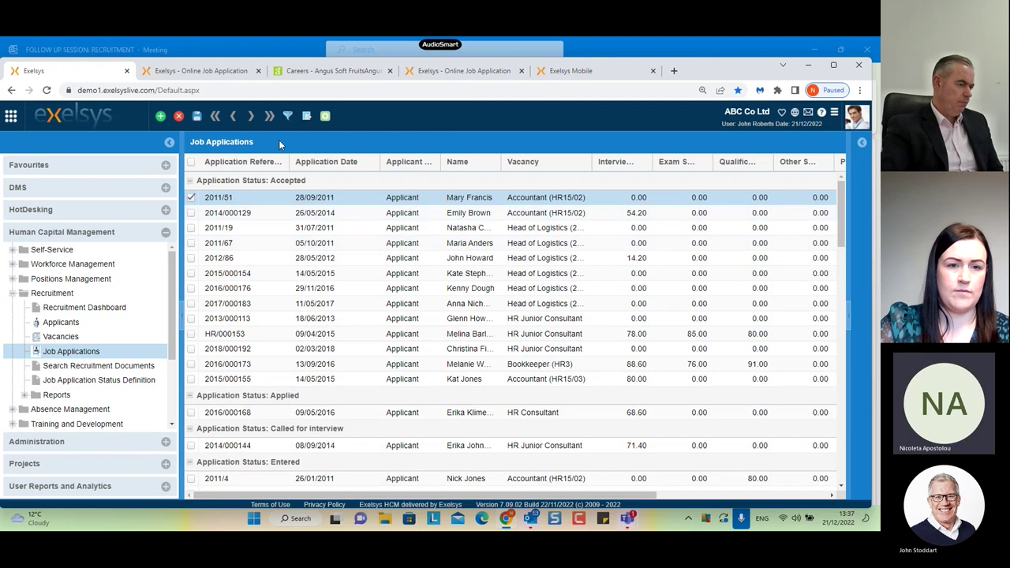
Step: Start a Job Application Advanced Search and select Accountant (HR15/02) as the Vacancy criterion
click(325, 116)
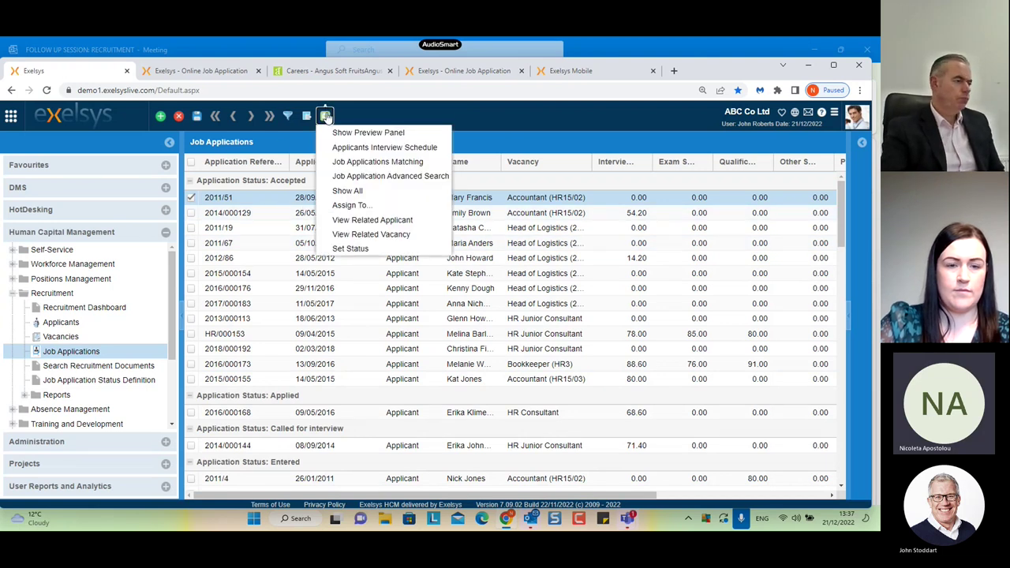
click(391, 180)
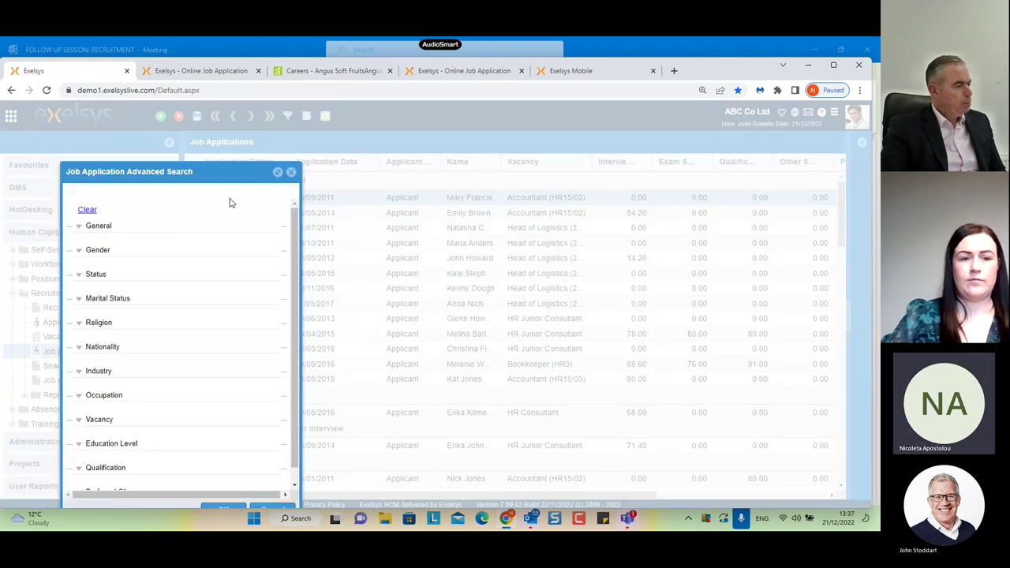
click(277, 173)
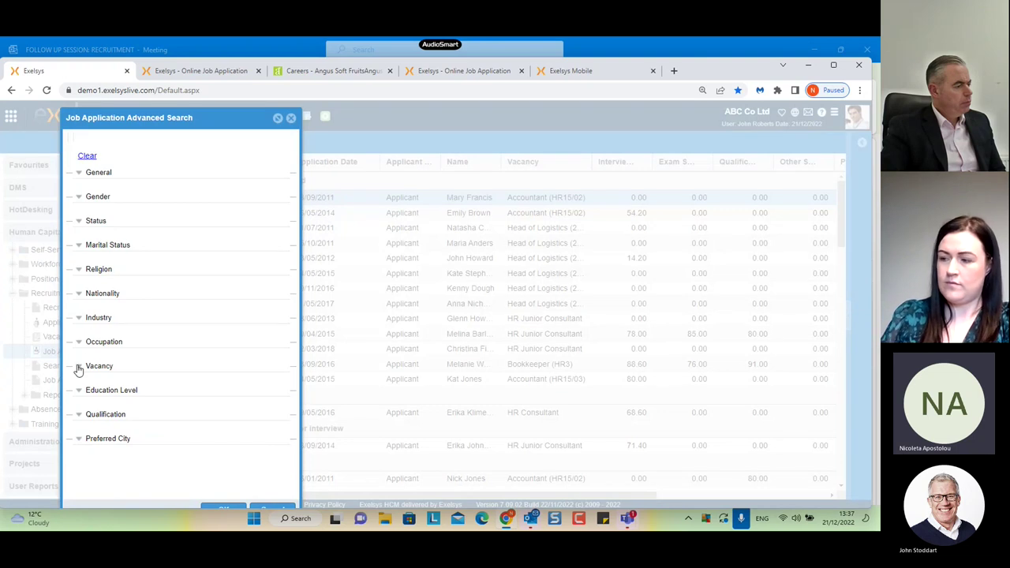
click(78, 368)
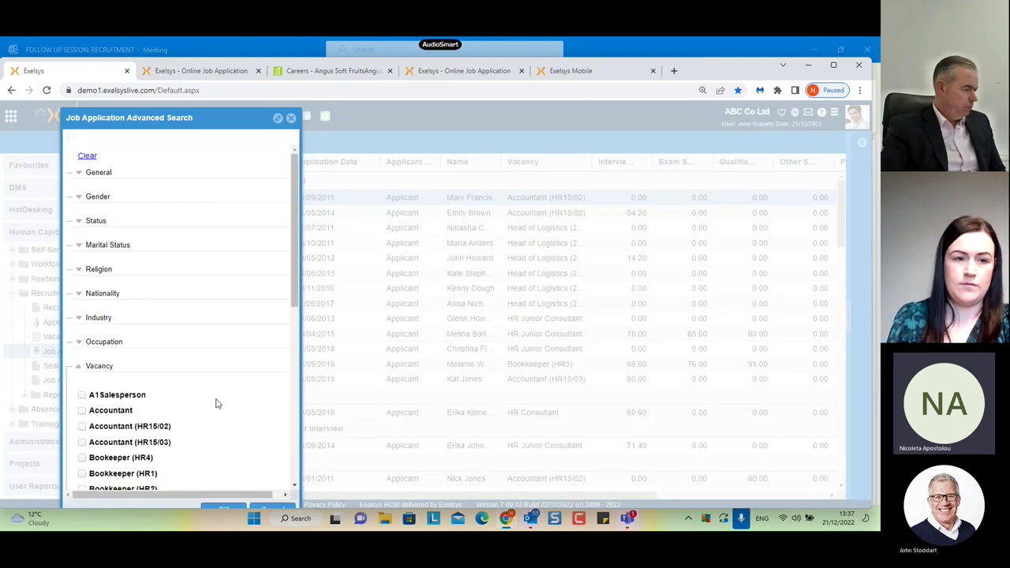
click(82, 426)
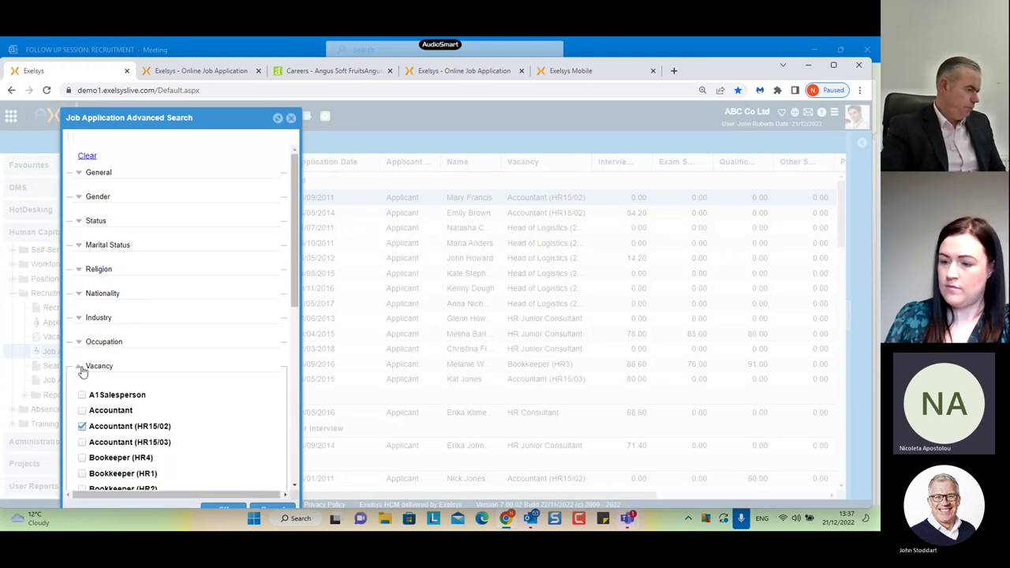
click(79, 367)
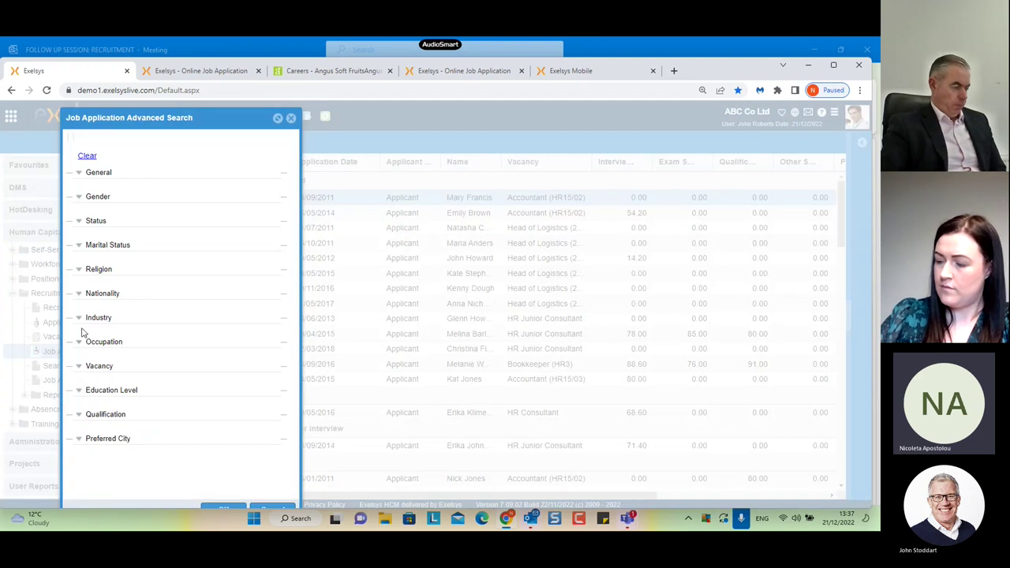
Step: Add the ACA and ACCA qualifications to the search criteria, requiring applicants to have all of the selected qualifications
click(80, 416)
scroll(161, 412, down, 2)
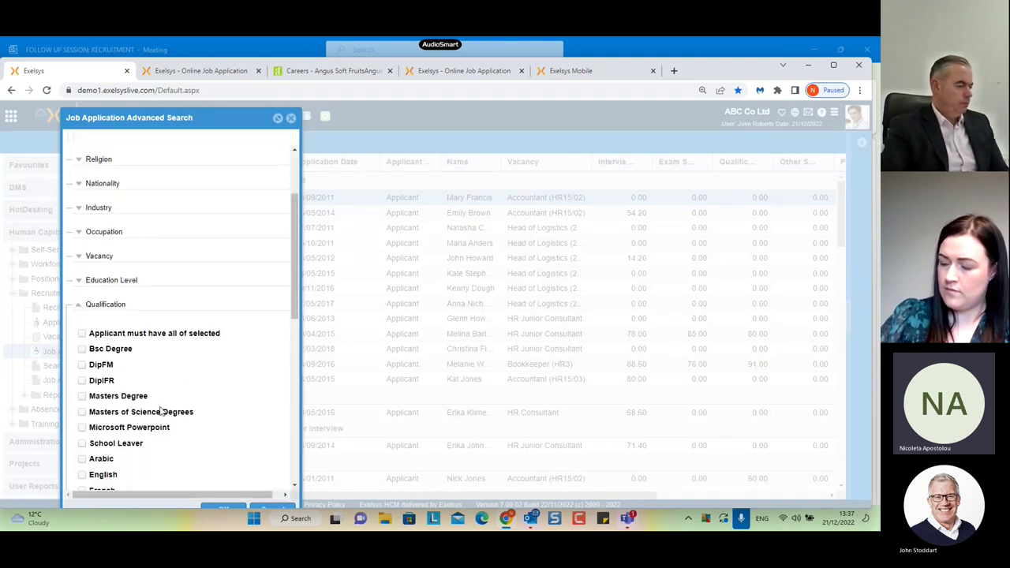
scroll(165, 390, down, 1)
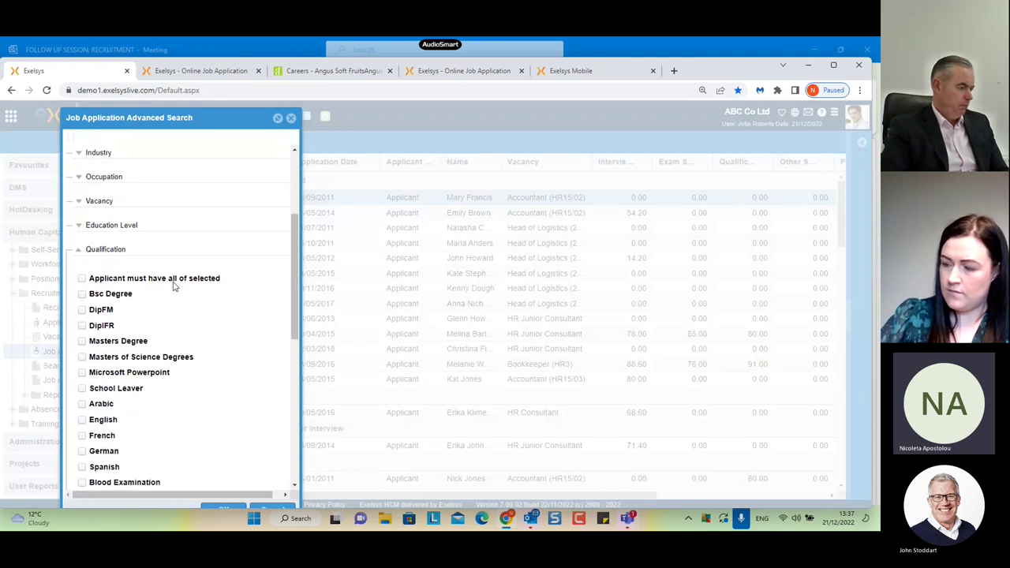
click(83, 279)
scroll(127, 293, down, 4)
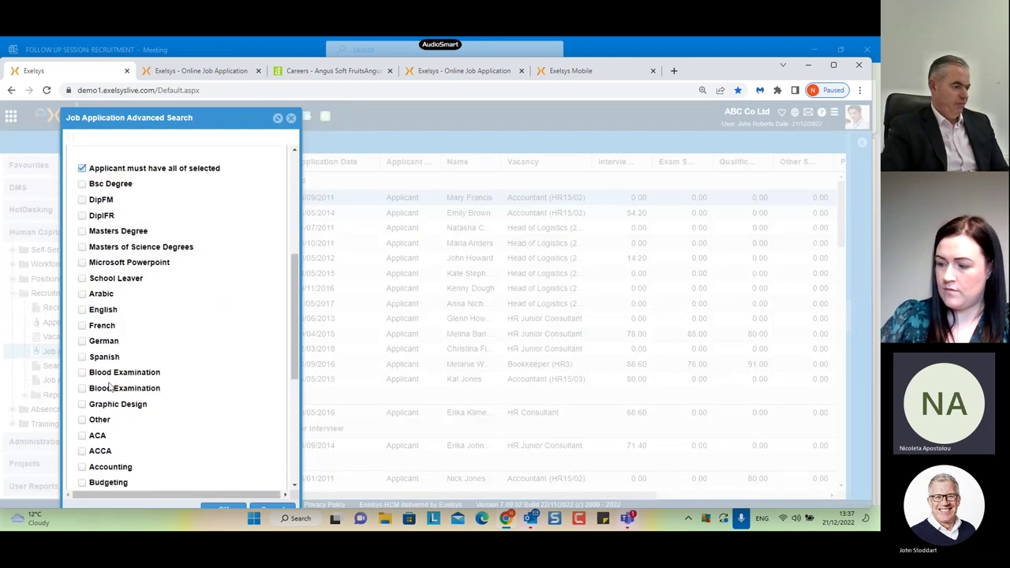
click(82, 326)
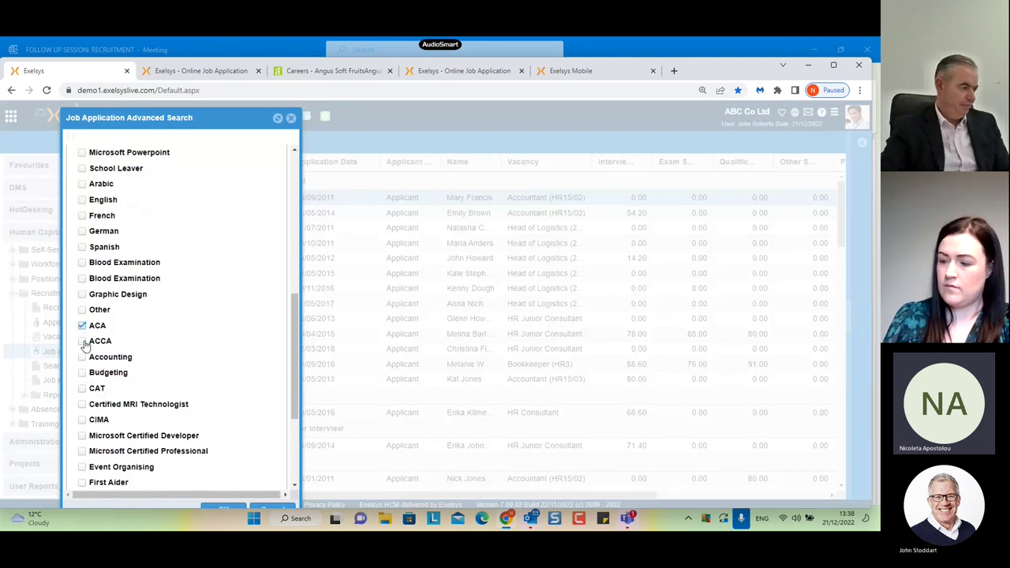
click(82, 342)
scroll(83, 345, up, 3)
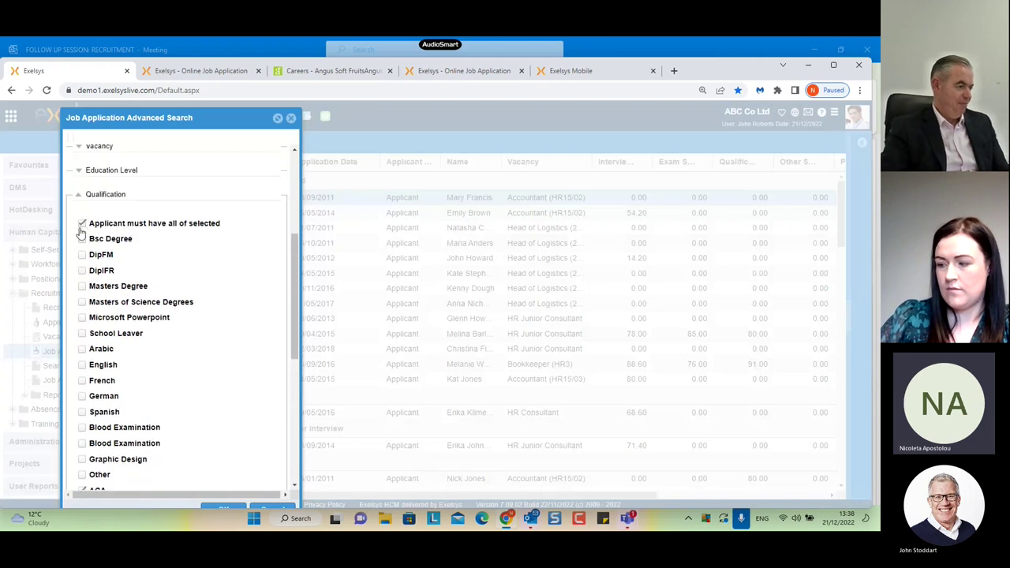
click(80, 198)
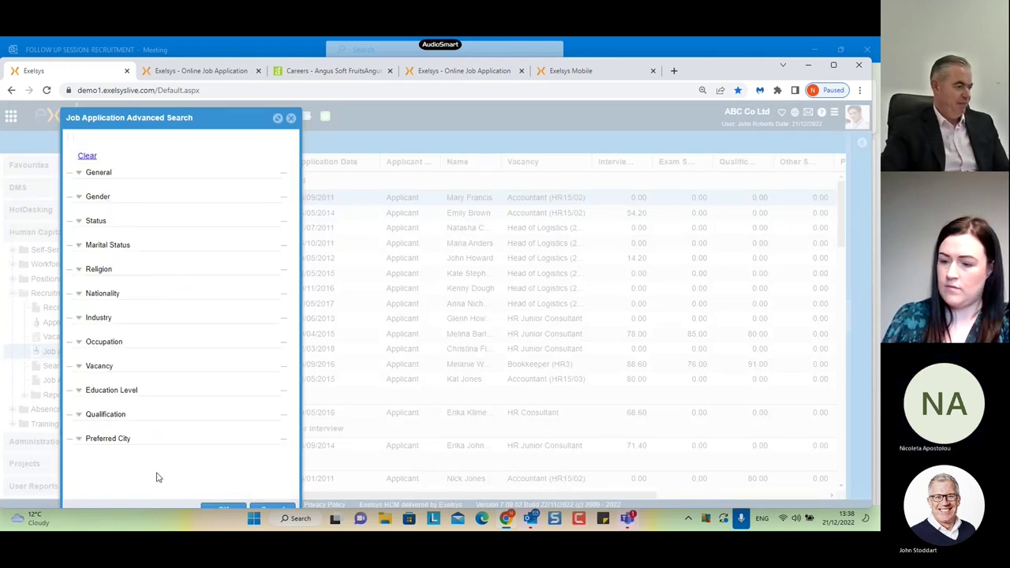
Step: Run the job application advanced search and clear the resulting filter from the Job Applications list
click(224, 506)
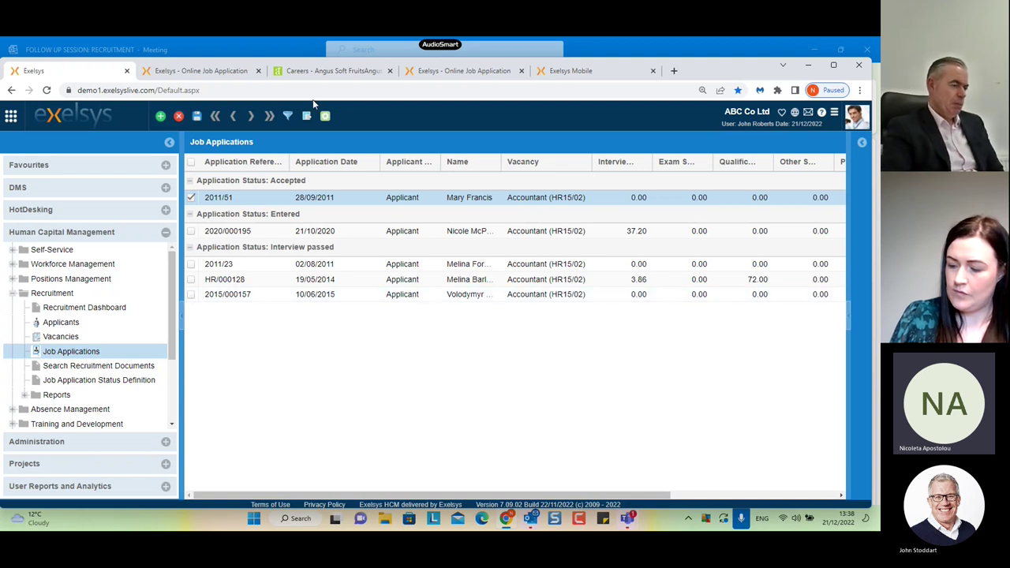
click(287, 116)
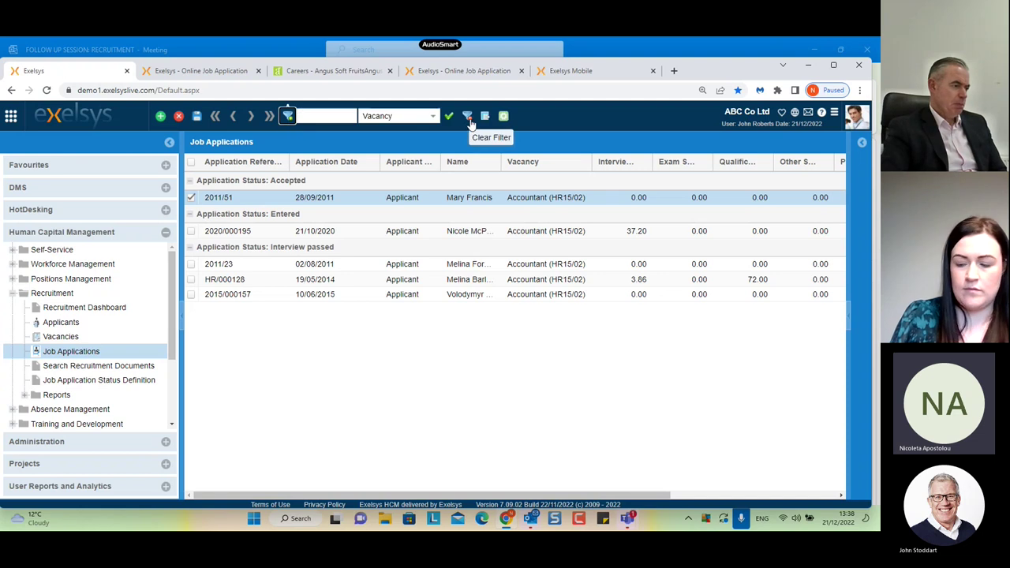
click(468, 119)
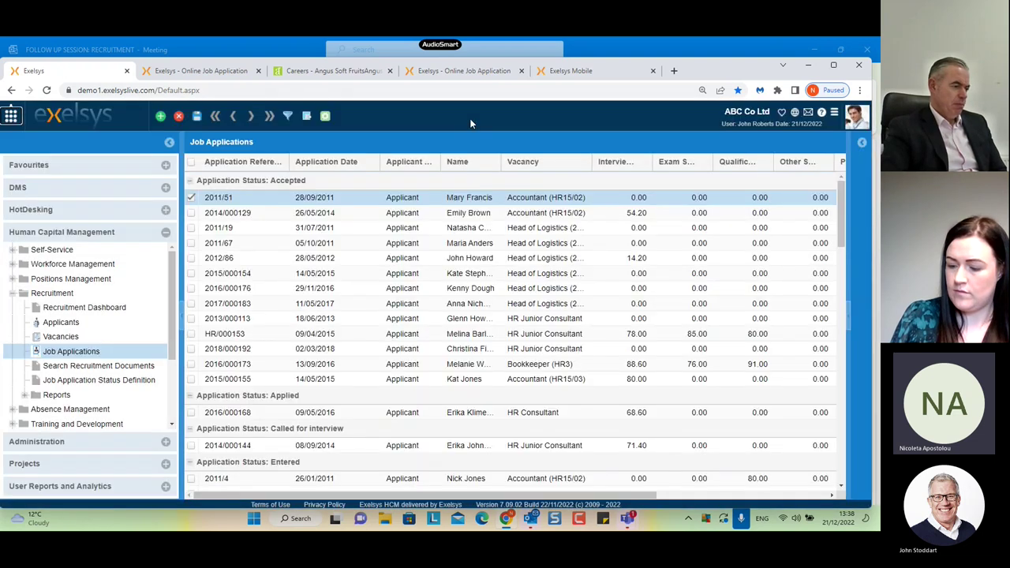
Step: Open the filter criteria for the Job Applications list and set the Vacancy criterion to Accountant
click(289, 118)
click(288, 117)
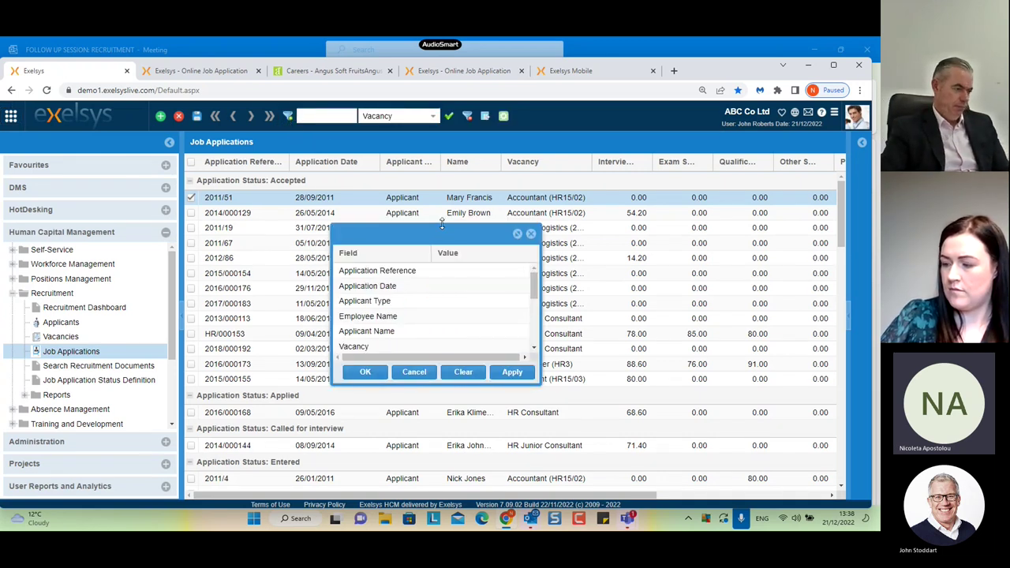
drag(439, 233, 442, 172)
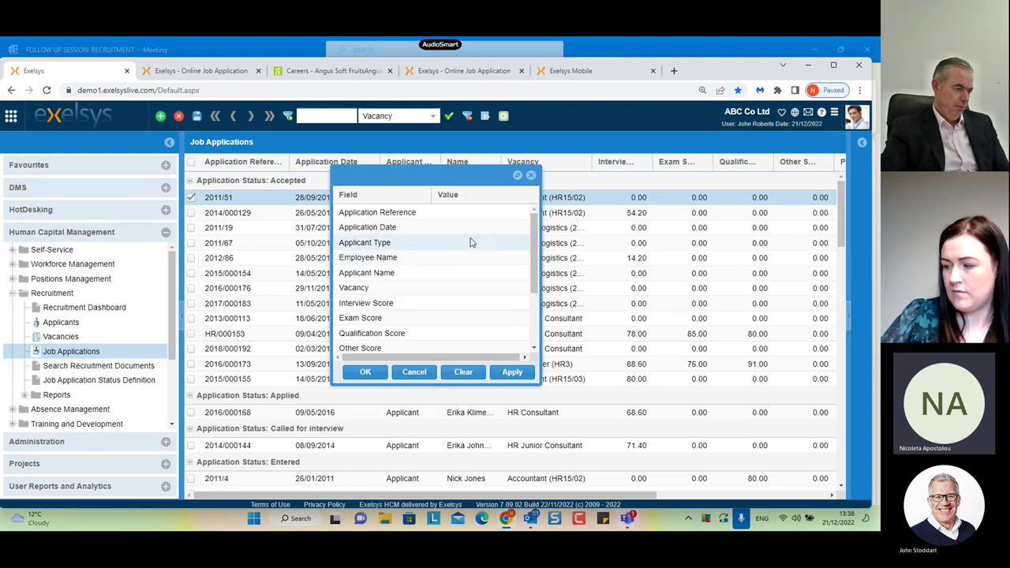
click(514, 290)
click(522, 289)
click(474, 330)
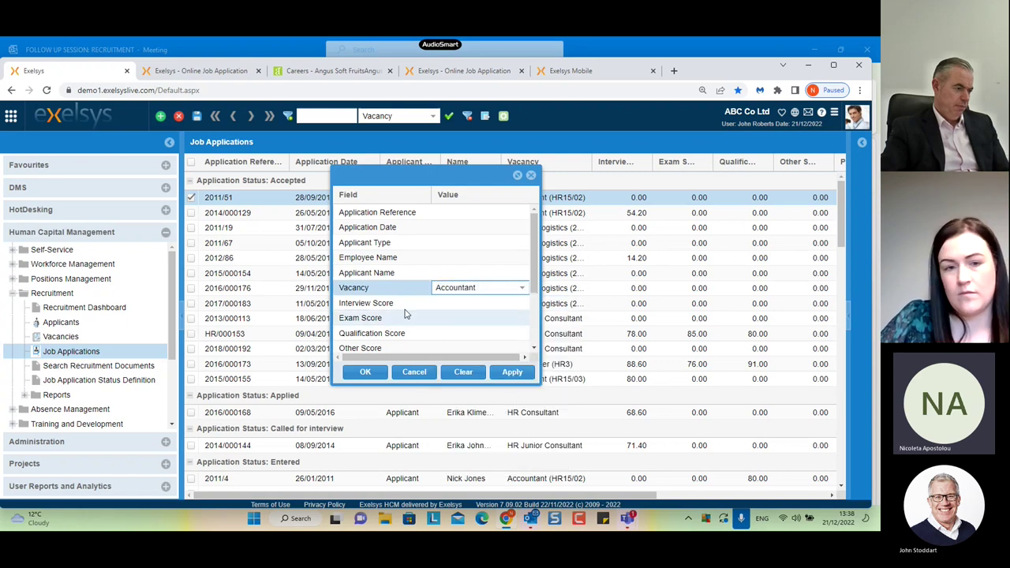
Step: Set the Interview Score criterion to >60 and apply the filter to the Job Applications list
click(495, 303)
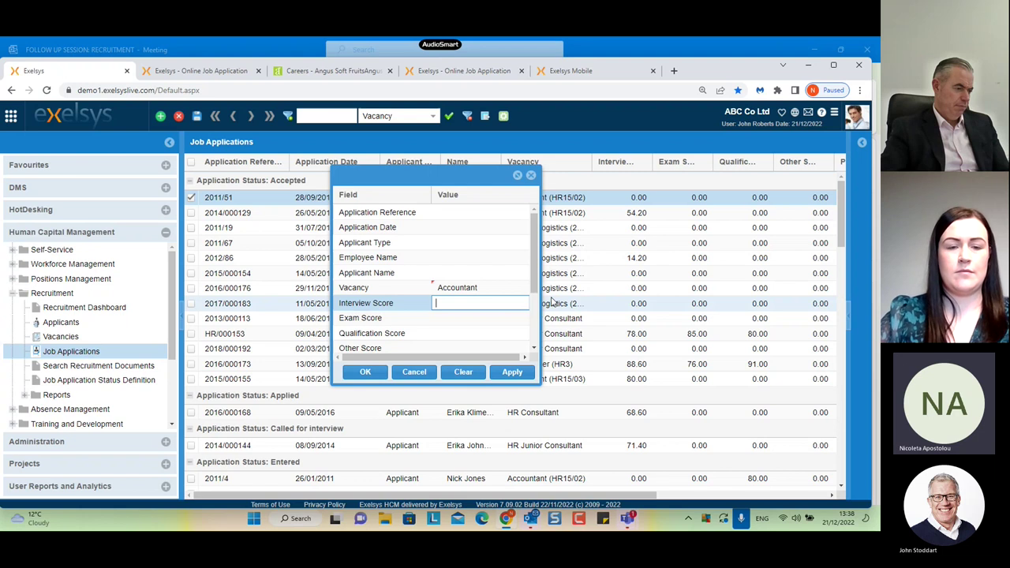
text(>)
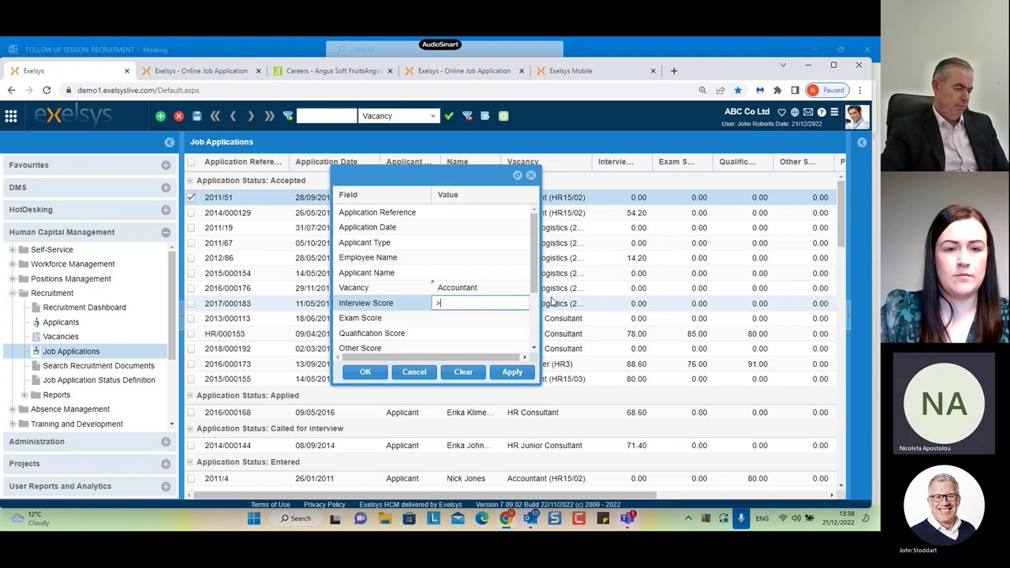
text(60)
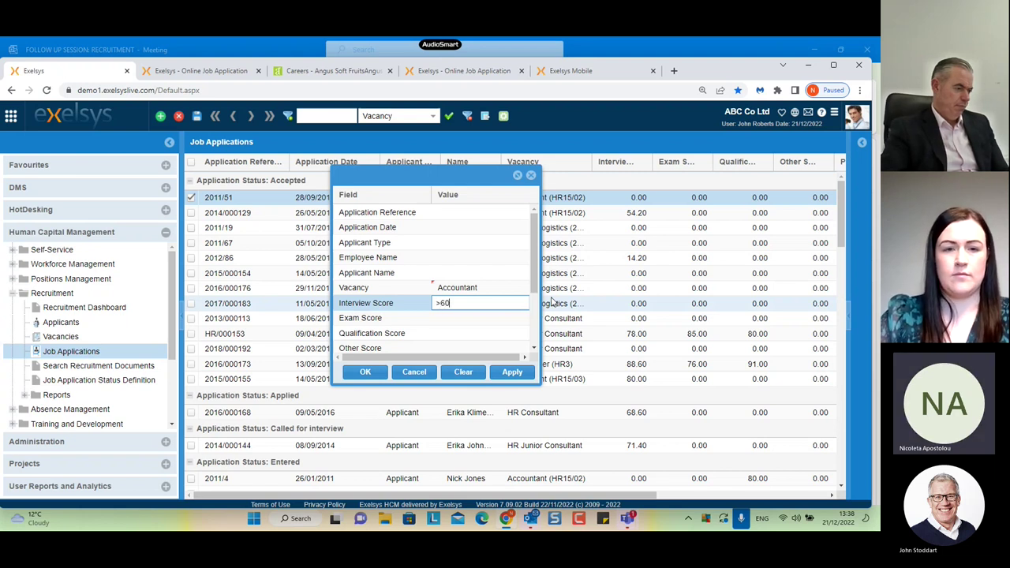
click(523, 374)
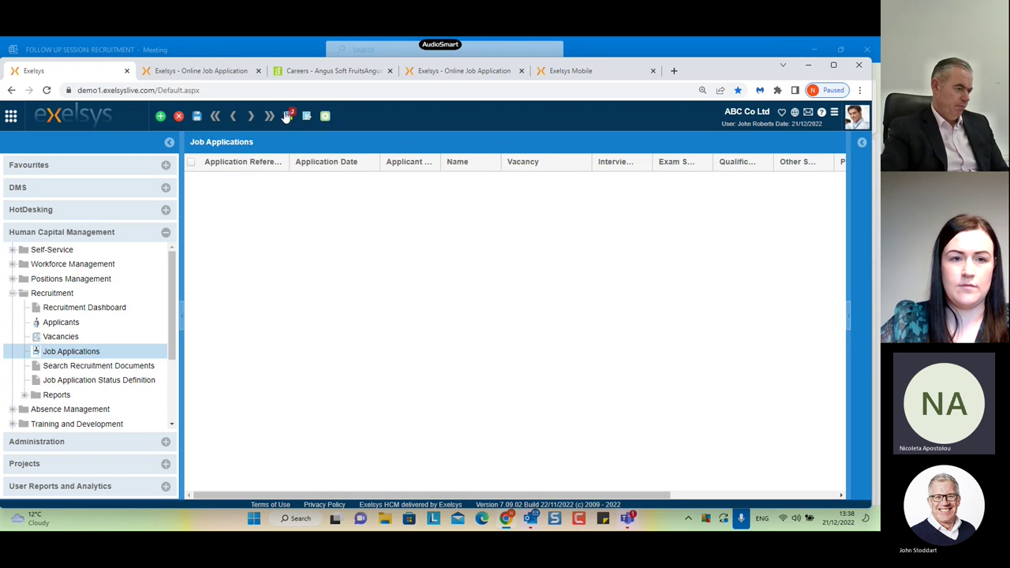
Step: Change the Interview Score criterion to >45 and apply the filter again
click(290, 117)
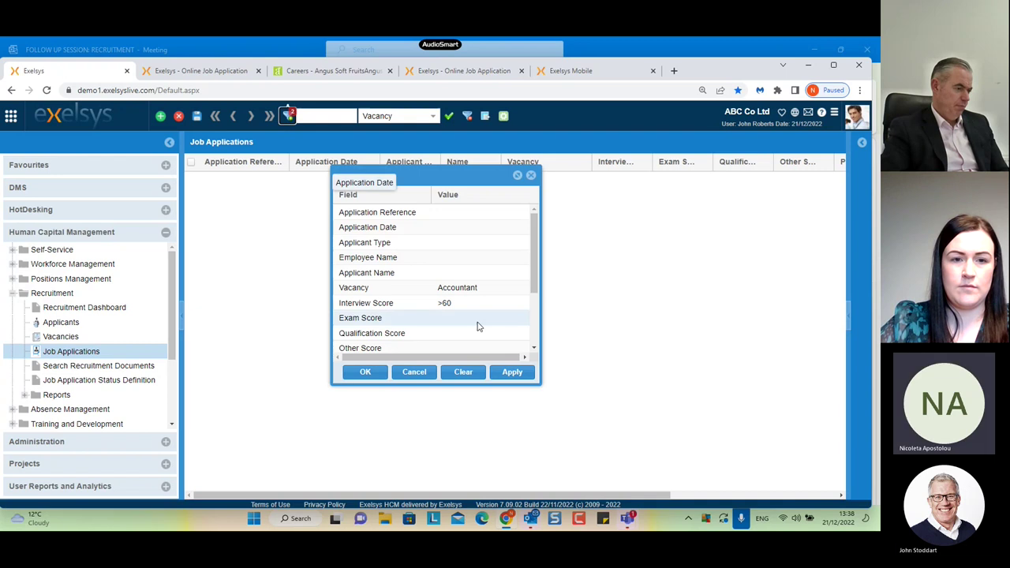
click(450, 304)
key(ctrl+a)
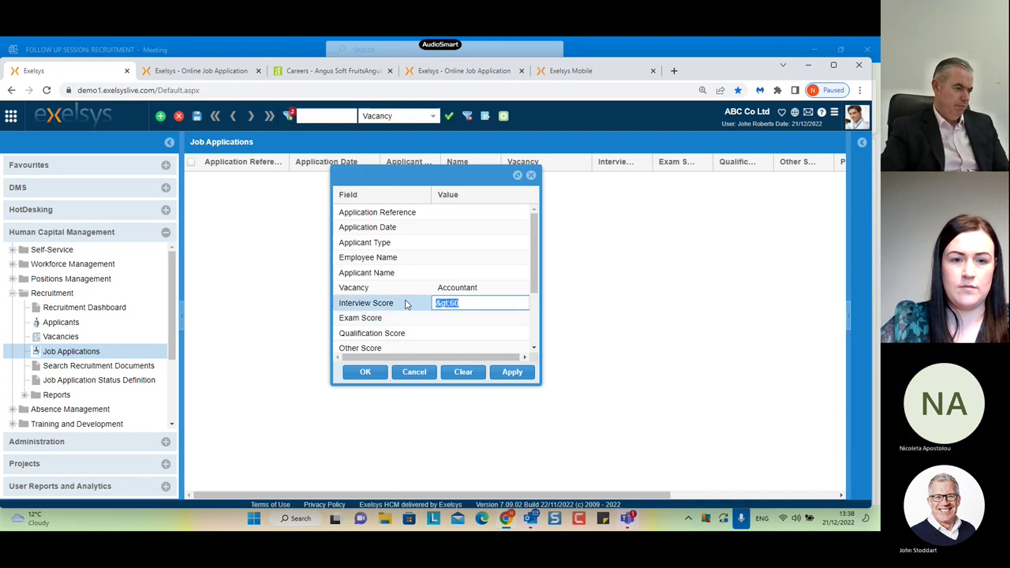
key(BackSpace)
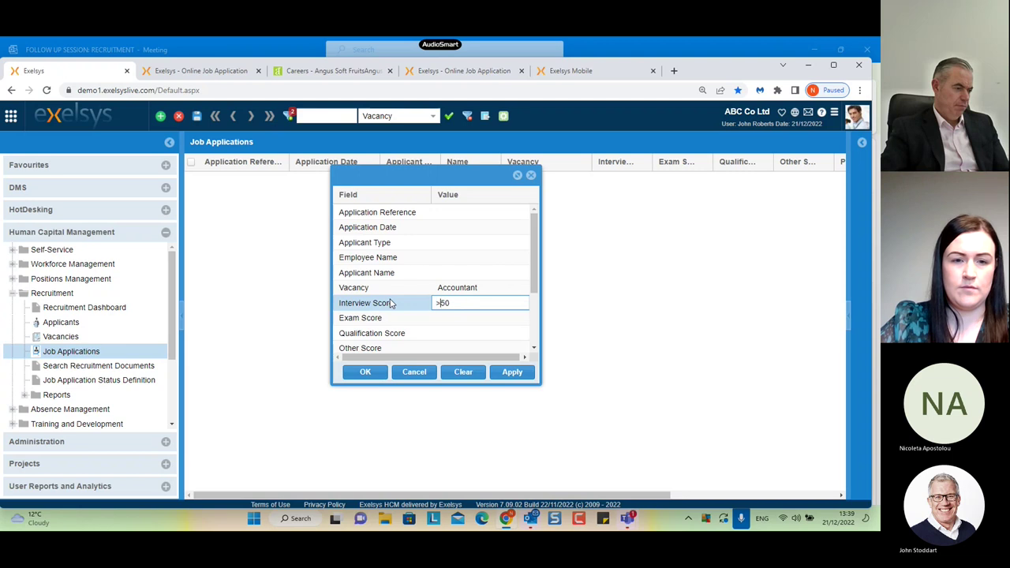
text(>50)
key(Left)
key(BackSpace)
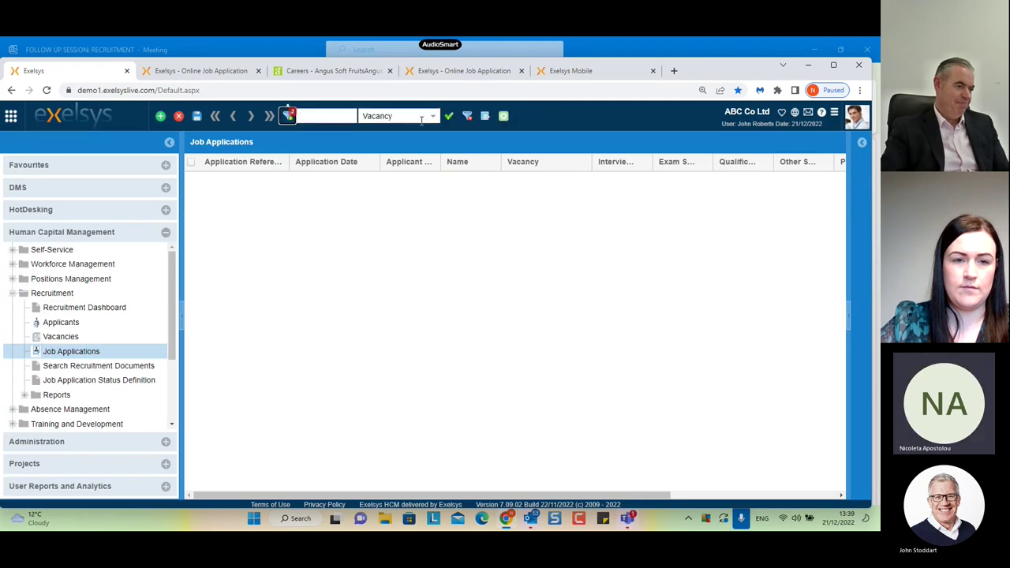
Step: Empty the Interview Score criterion, then close the criteria and clear all filters from the Job Applications list
click(289, 115)
click(444, 303)
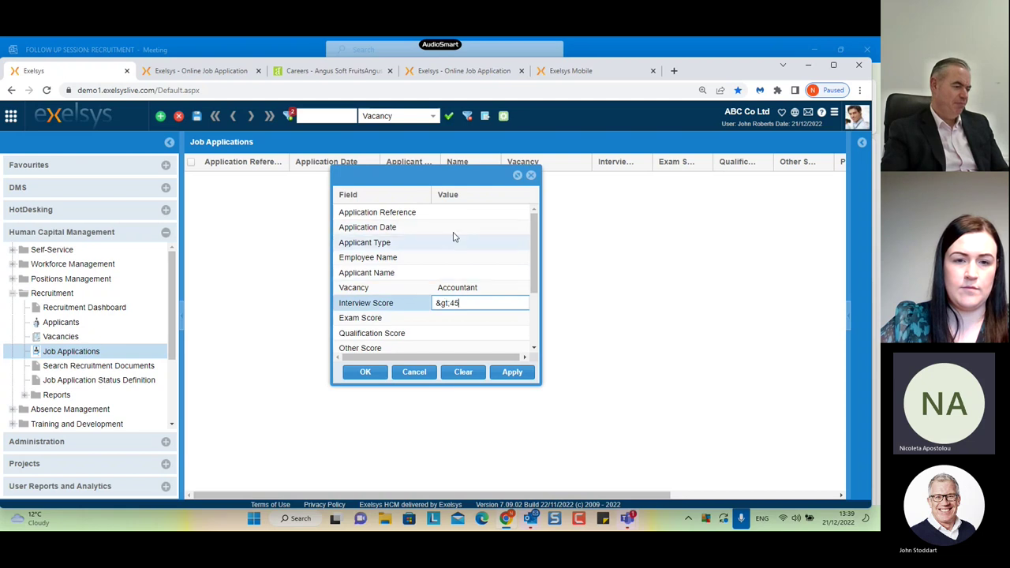
click(399, 301)
key(BackSpace)
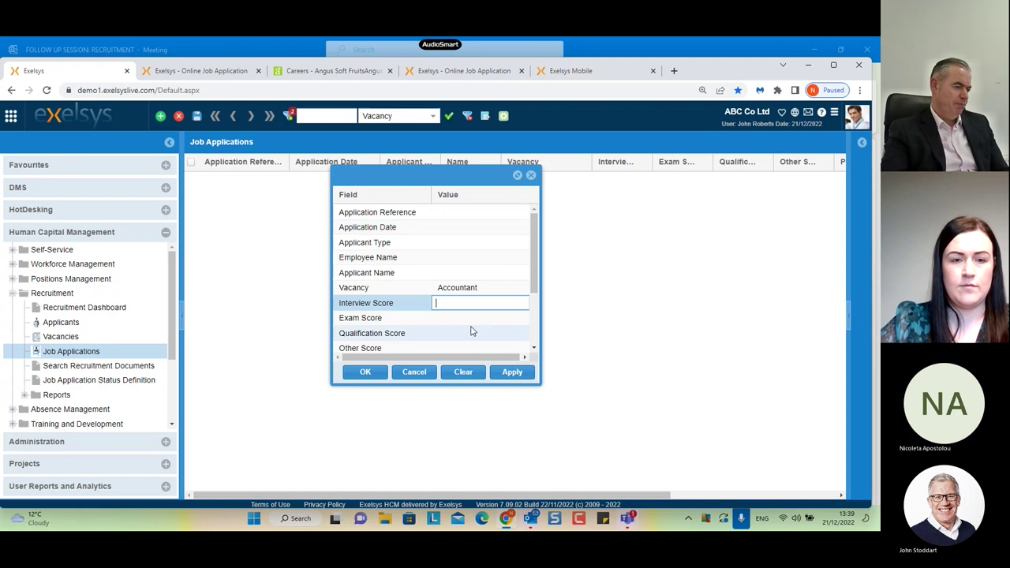
scroll(471, 335, down, 2)
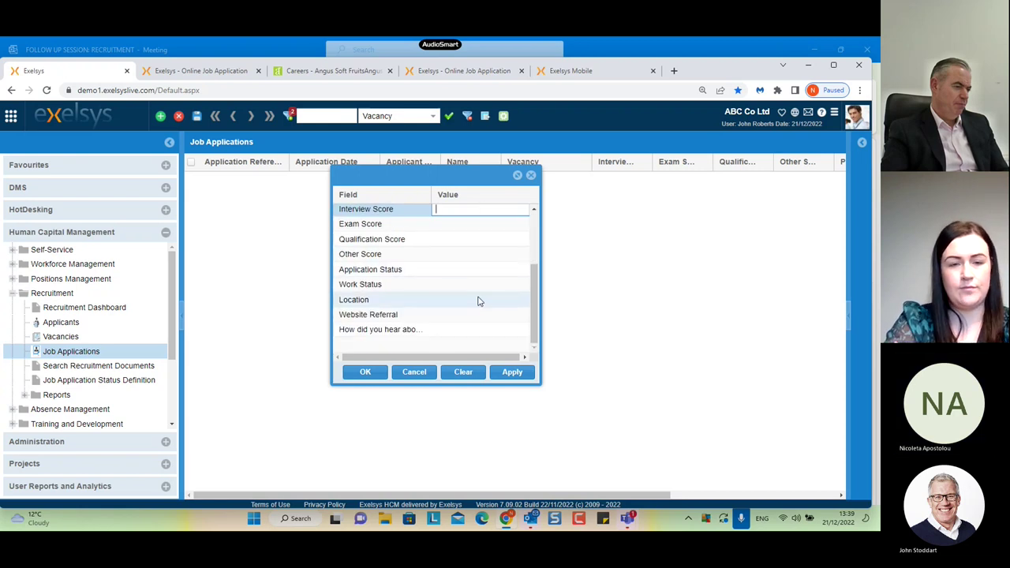
scroll(478, 297, up, 2)
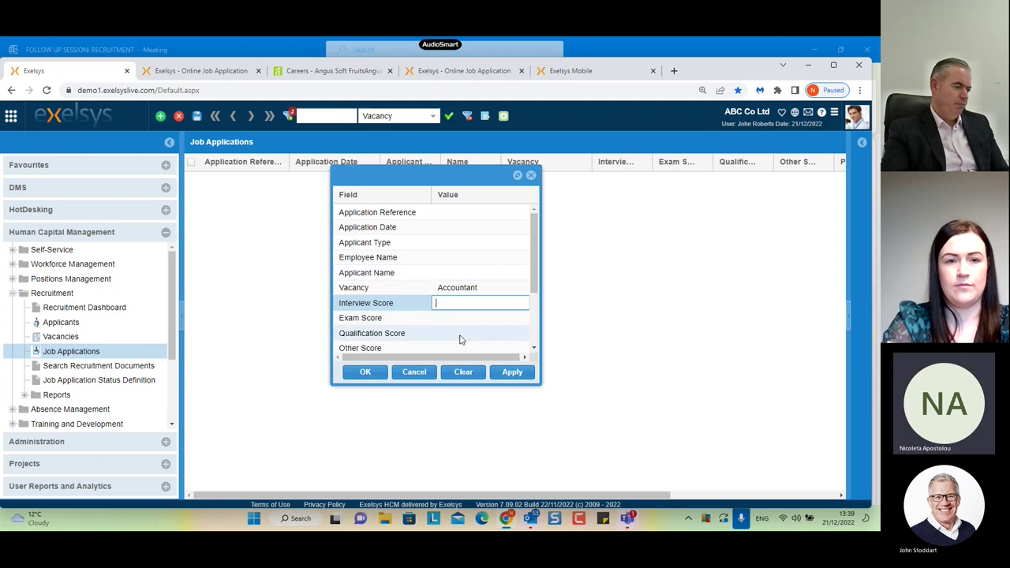
scroll(456, 331, down, 2)
scroll(417, 316, down, 2)
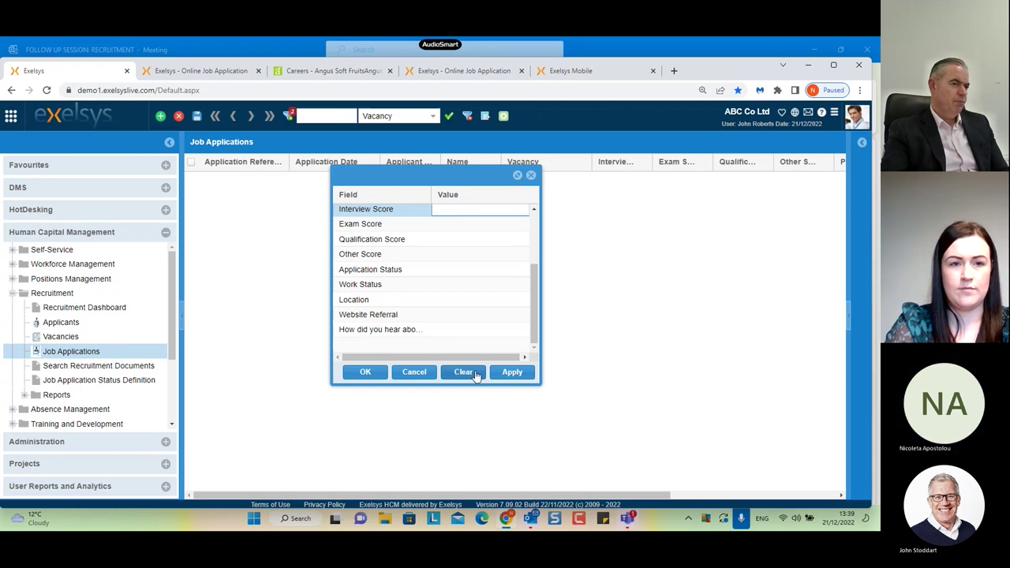
click(532, 178)
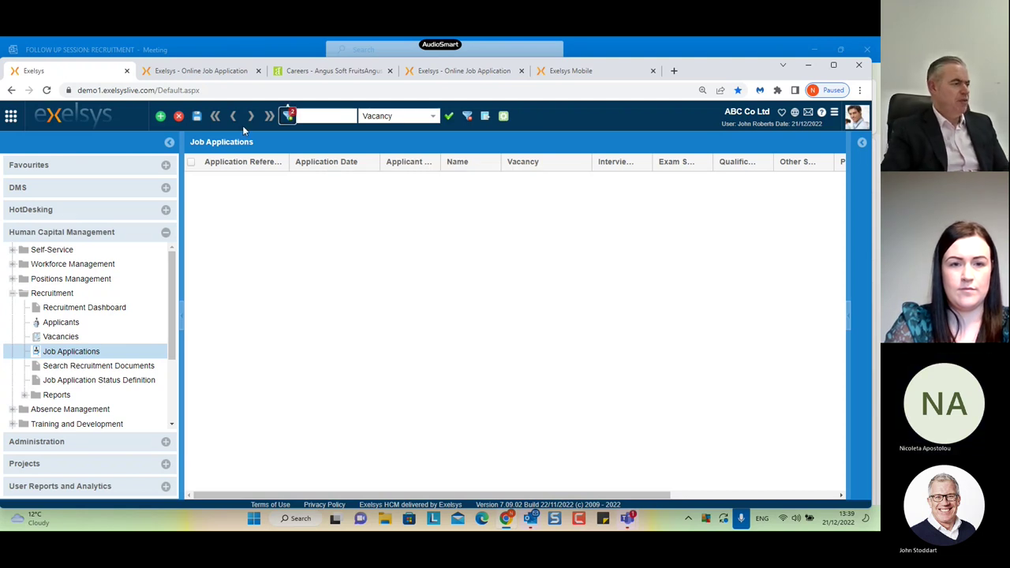
click(465, 117)
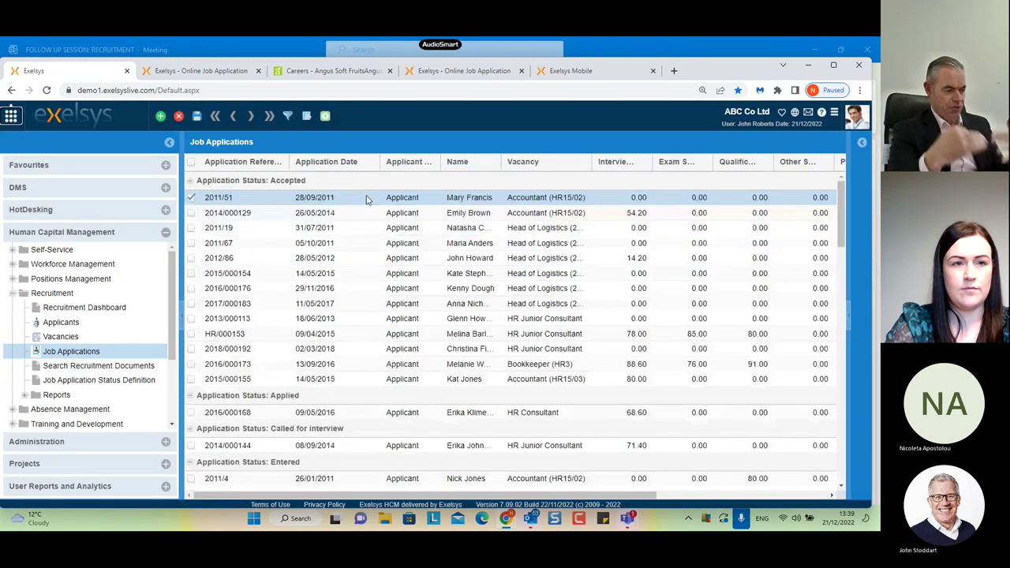
Step: Open the first accepted application, view its notes editor, and close both without saving
click(367, 198)
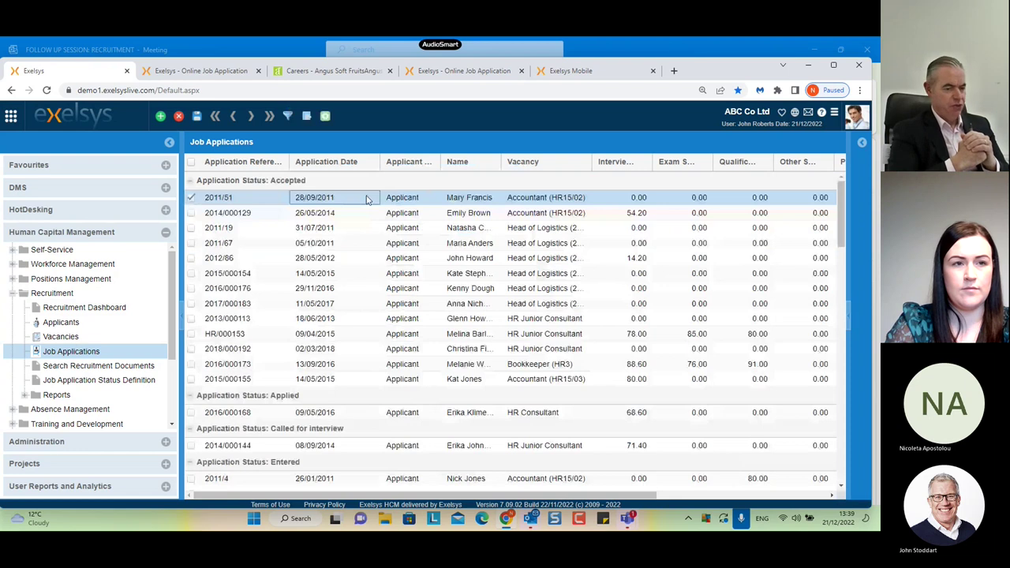
double_click(367, 198)
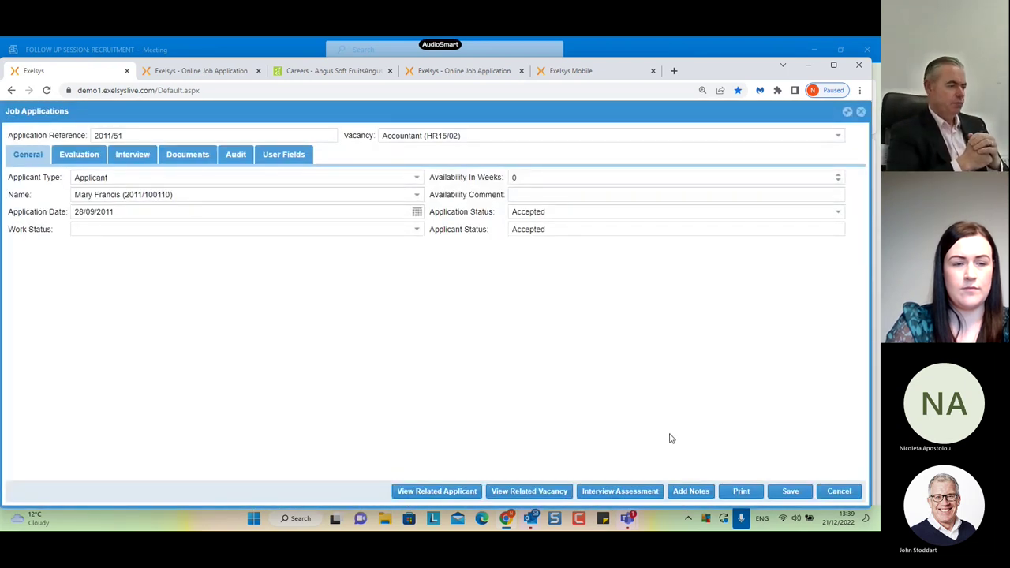
click(693, 491)
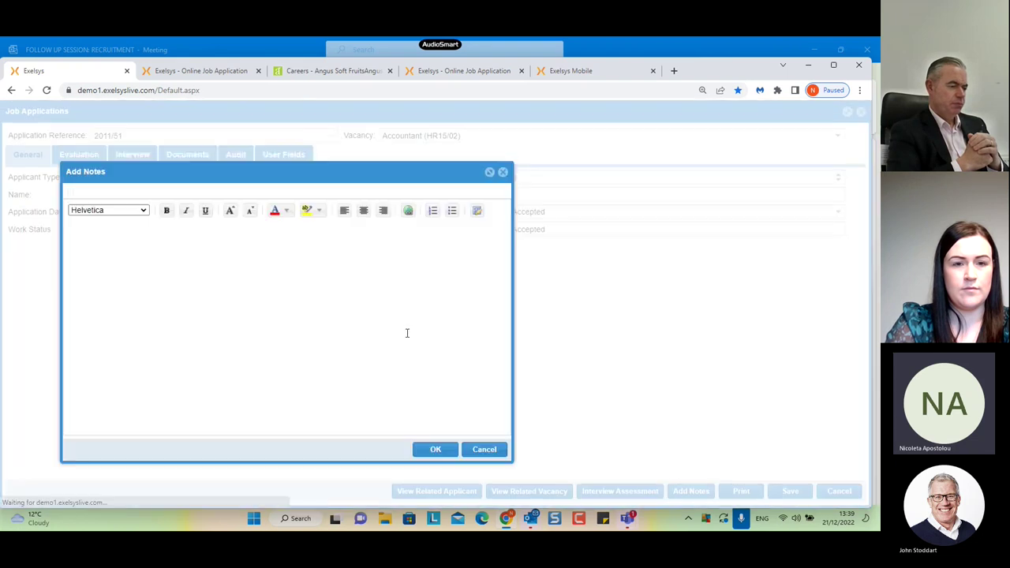
click(484, 450)
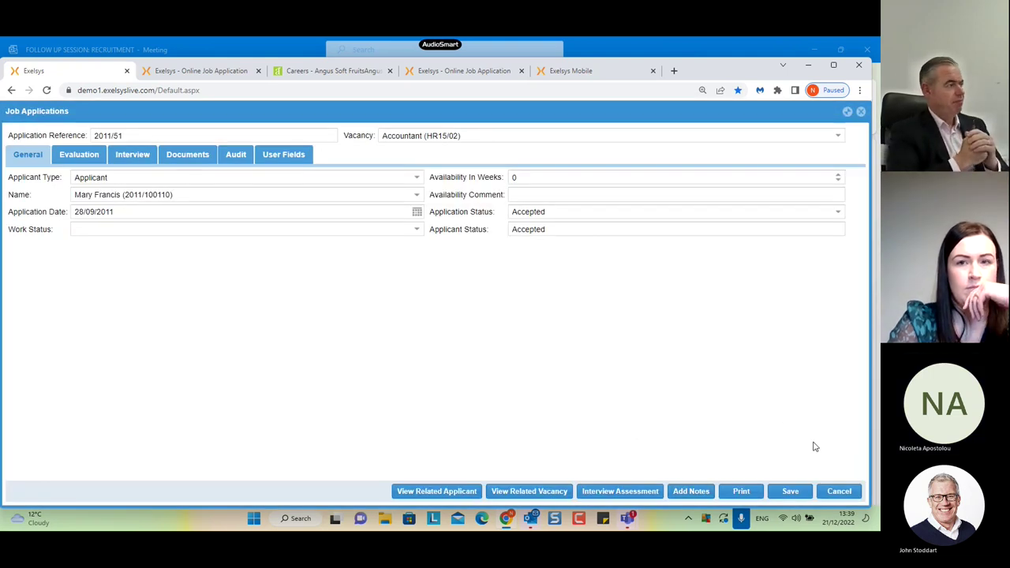
click(851, 494)
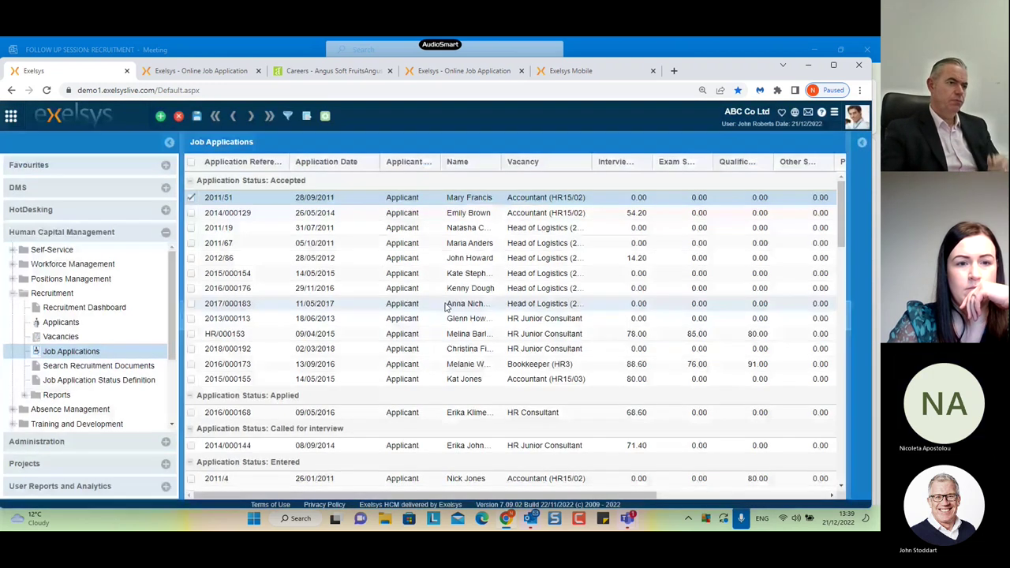
right_click(356, 203)
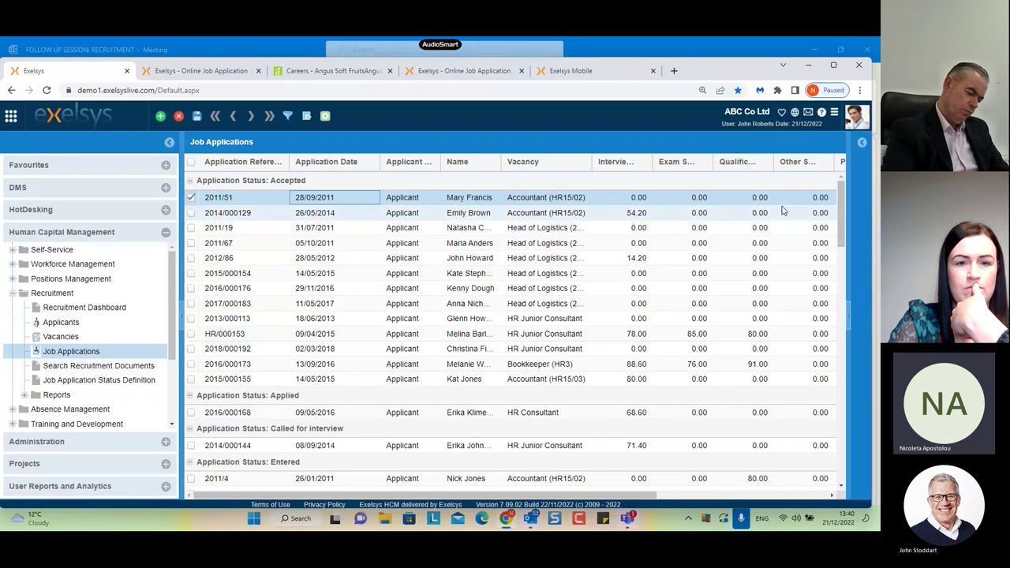
right_click(467, 203)
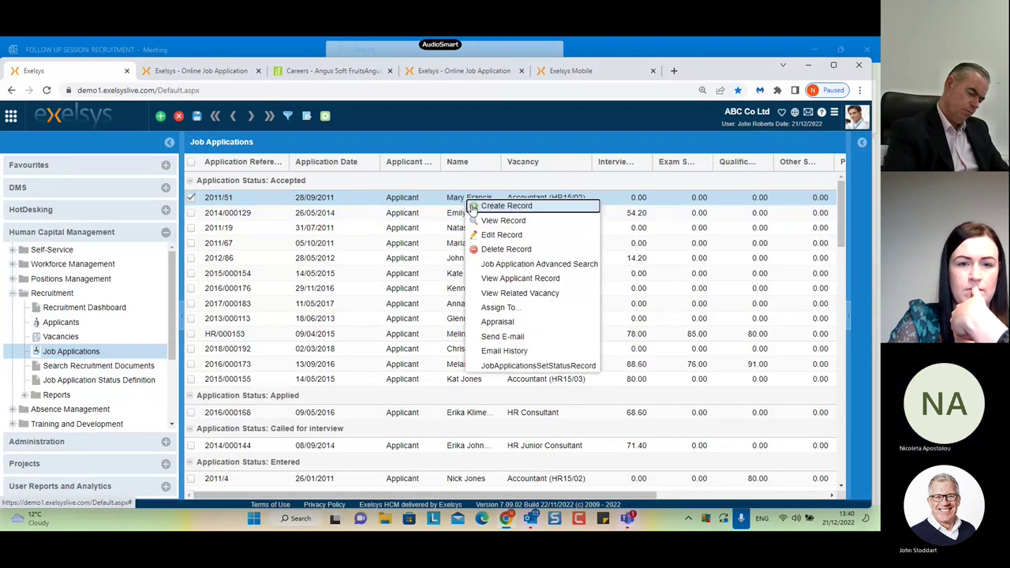
click(447, 200)
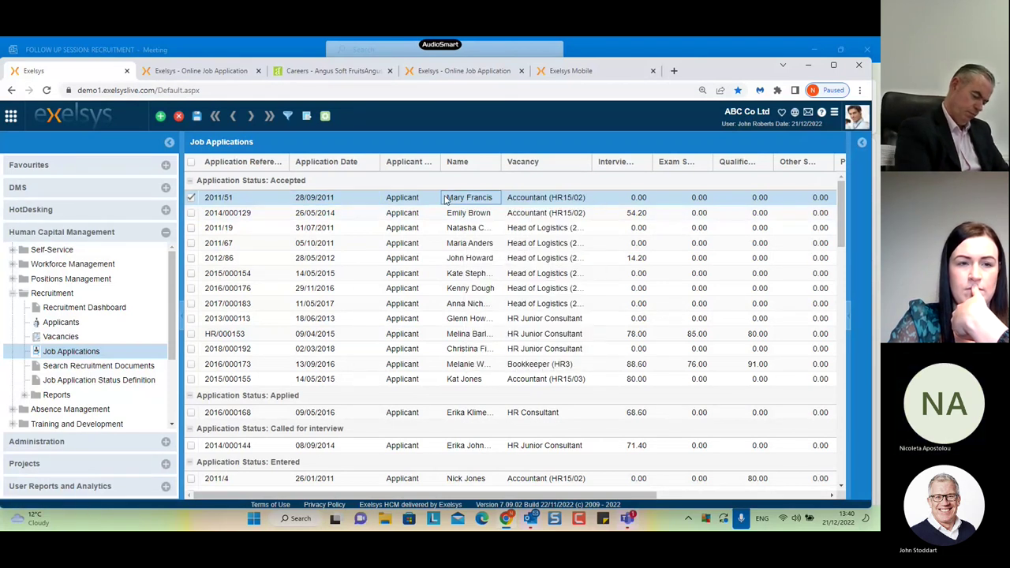
right_click(447, 200)
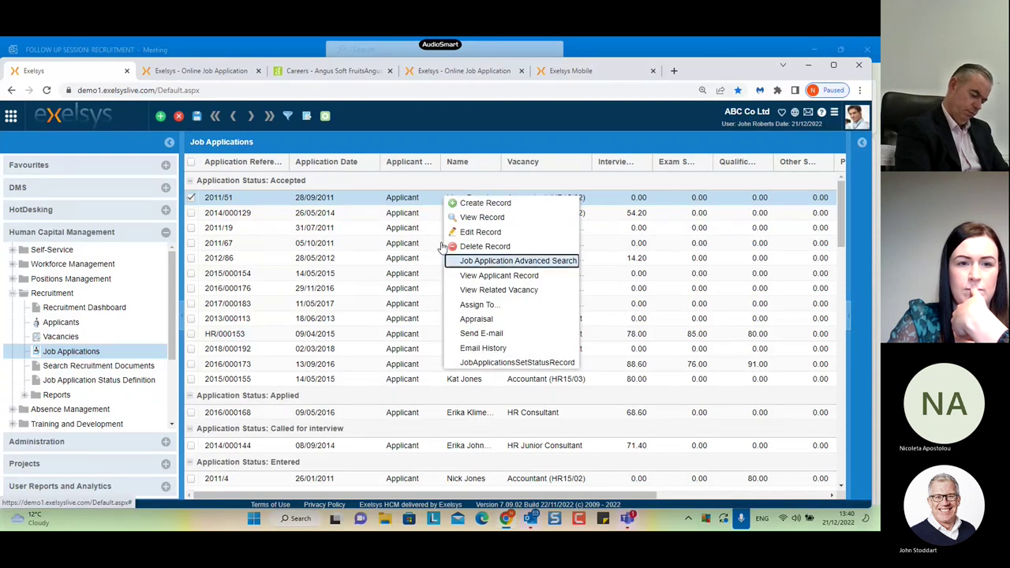
click(358, 204)
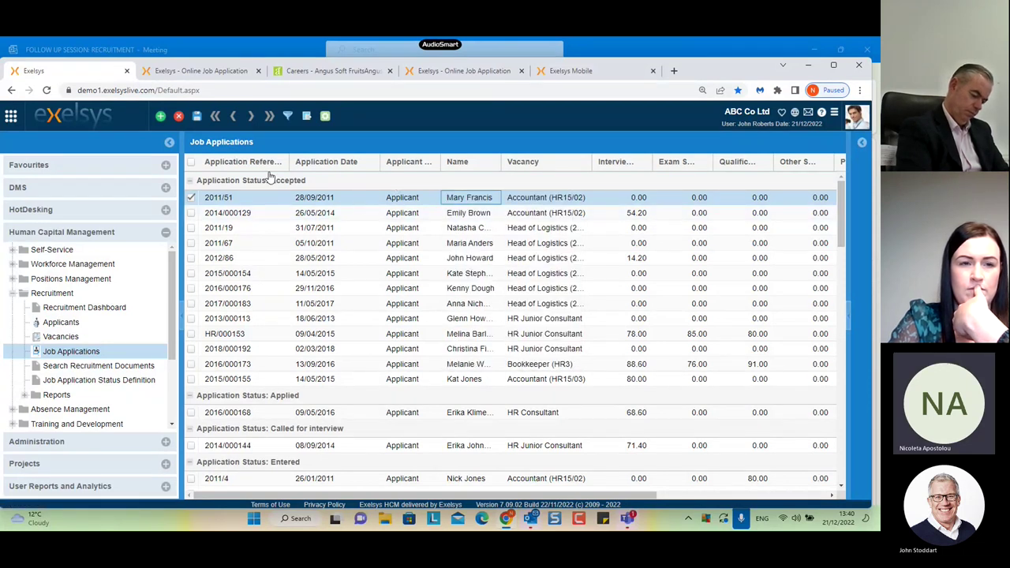
Step: View the status options available for the selected application and cancel the status change
click(324, 116)
click(359, 249)
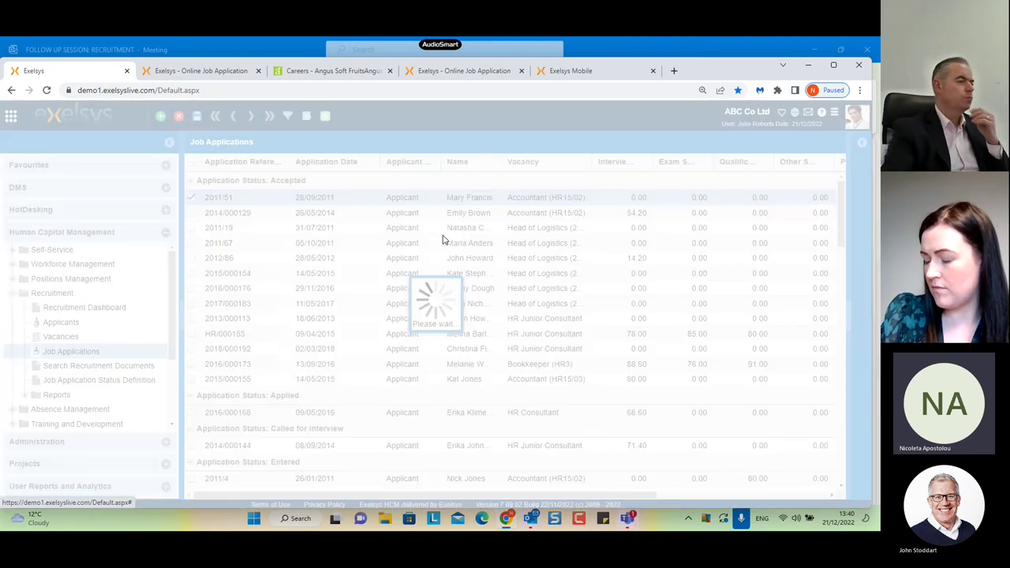
click(315, 209)
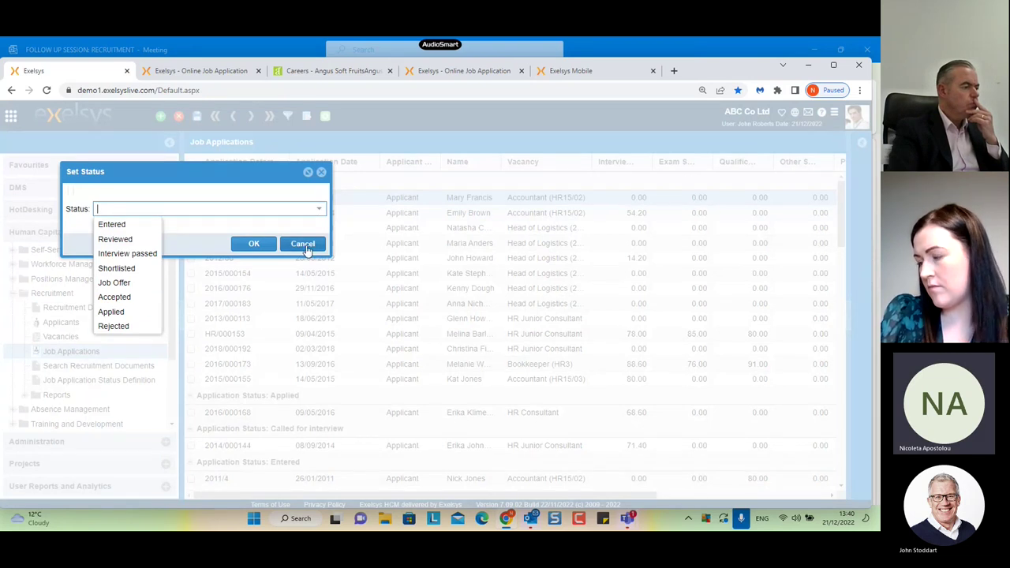
click(304, 245)
Step: Select the first four accepted applications, choose Job Offer as their new status, and cancel the status change
click(190, 213)
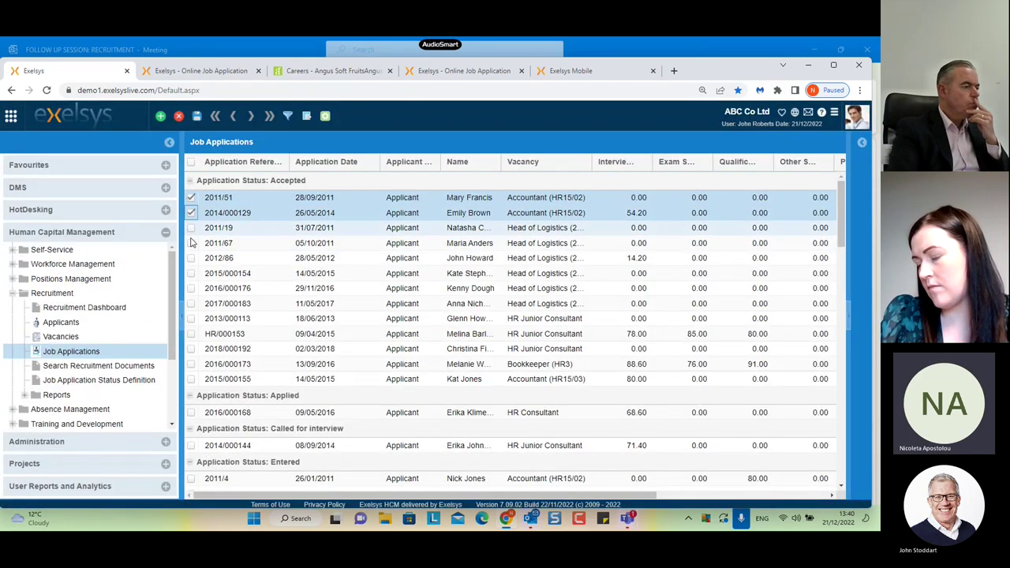
click(191, 227)
click(191, 243)
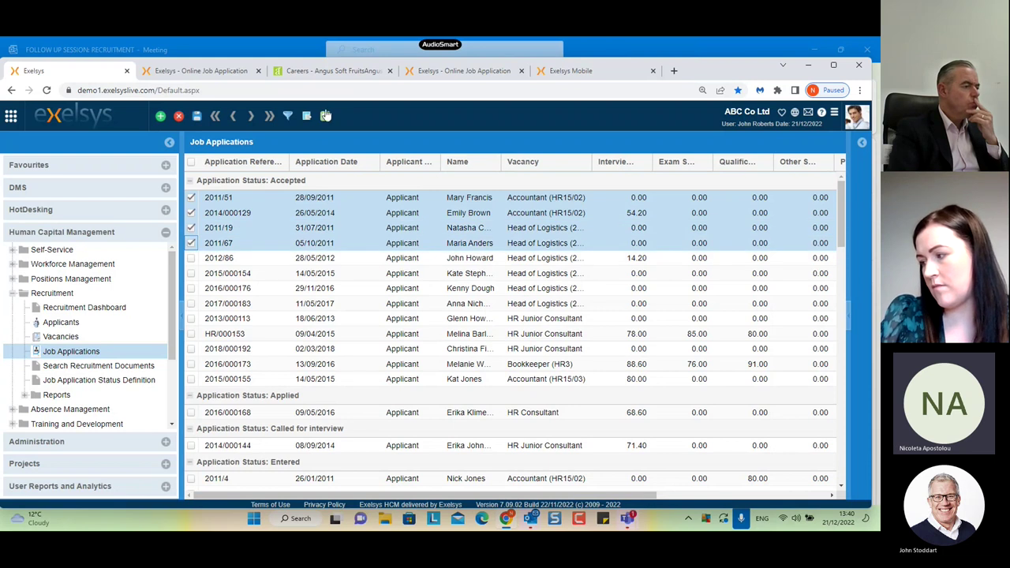
click(326, 116)
click(357, 247)
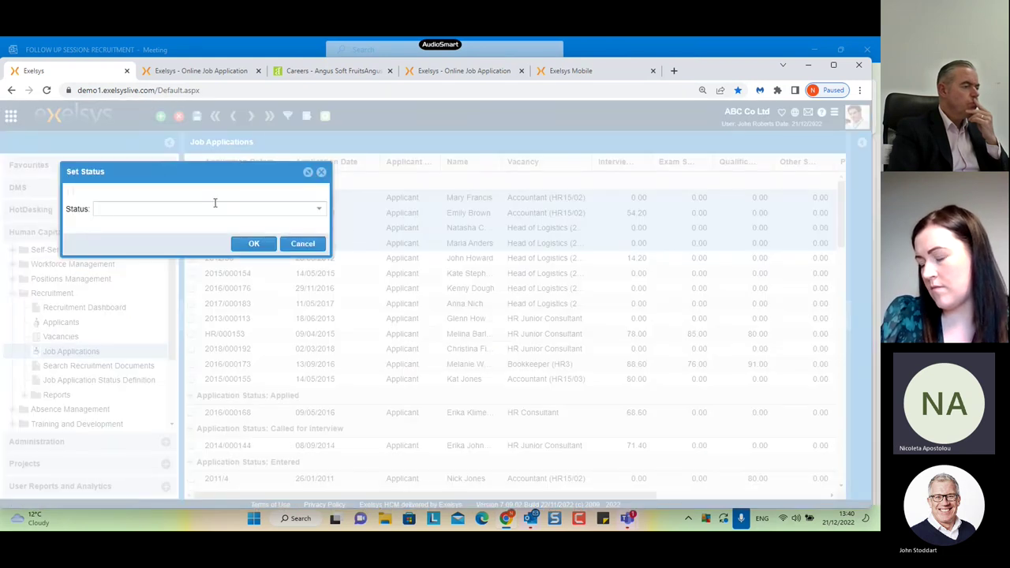
click(319, 208)
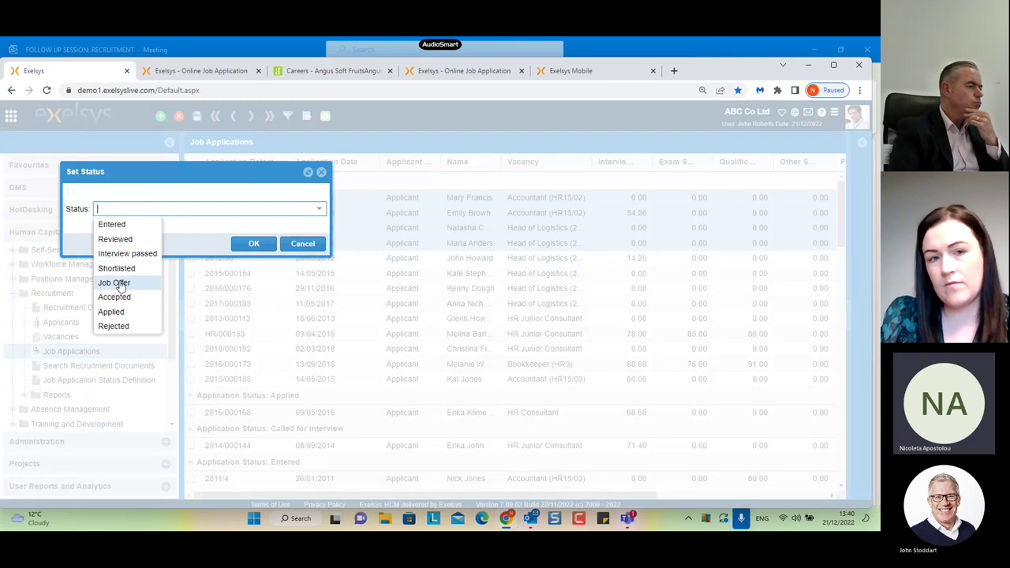
click(115, 283)
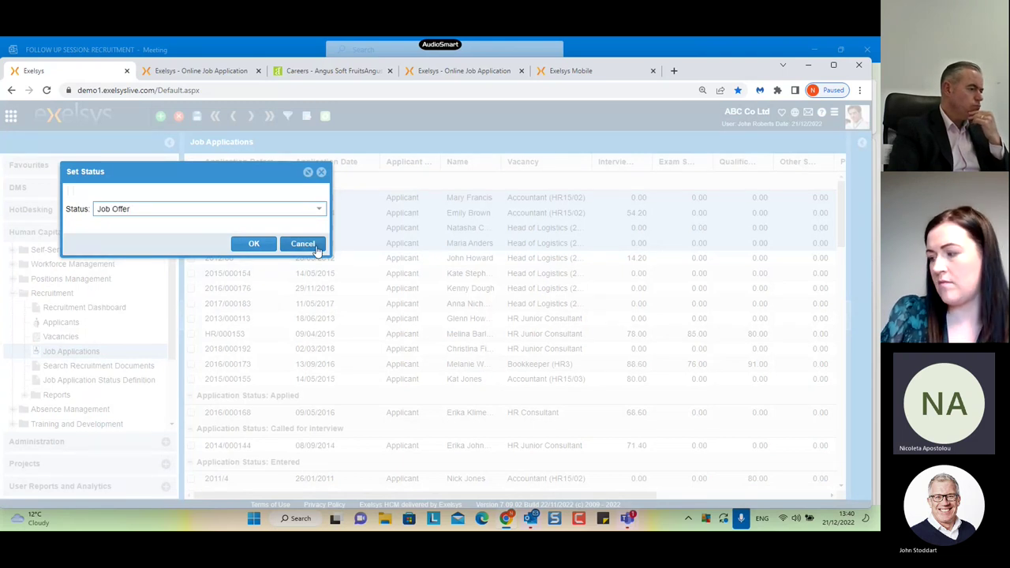
click(302, 243)
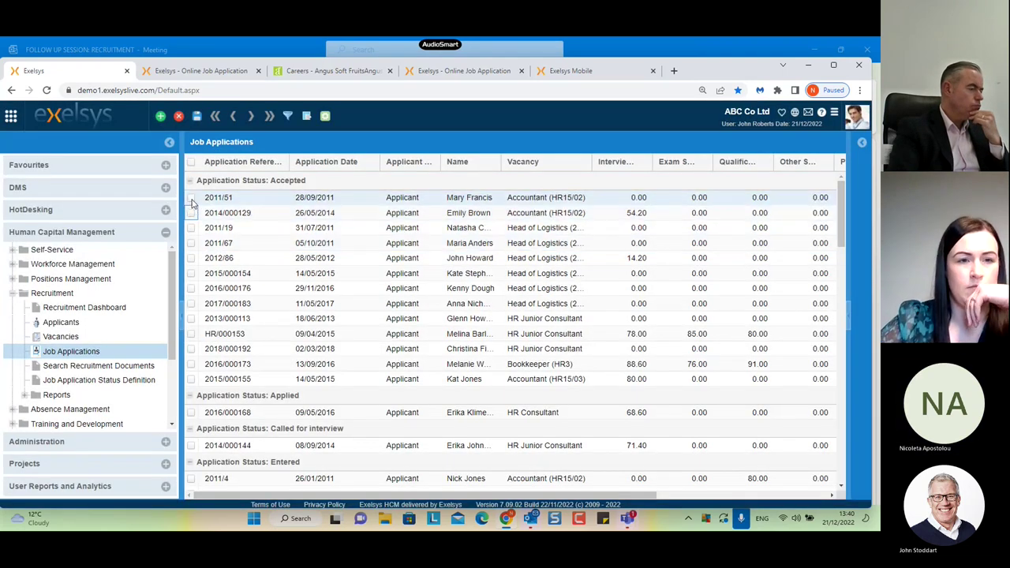
Step: Open the entered Head of Logistics application dated 02/01/2015, choose Shortlisted as its application status, and close it without saving
double_click(325, 218)
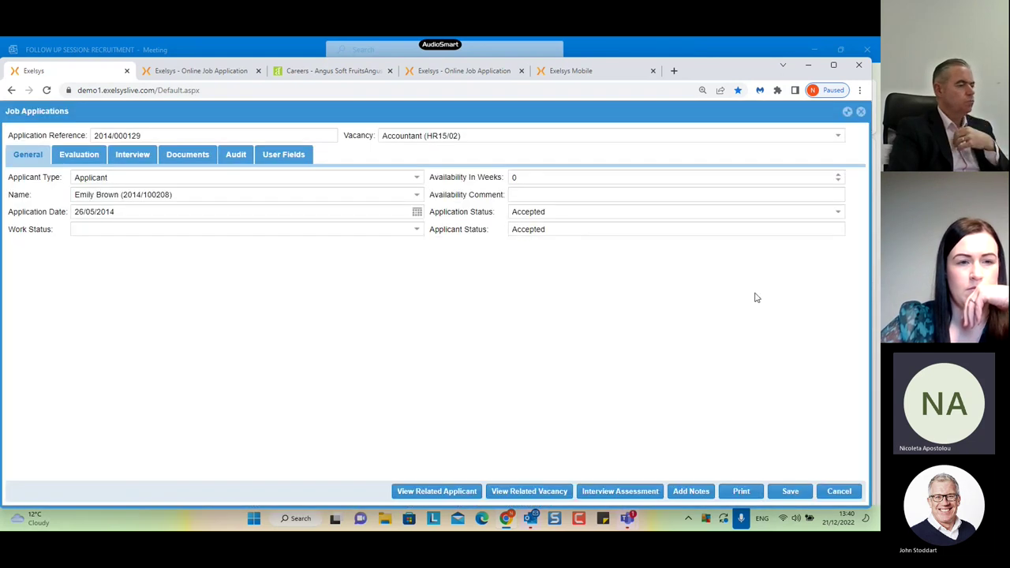
click(838, 491)
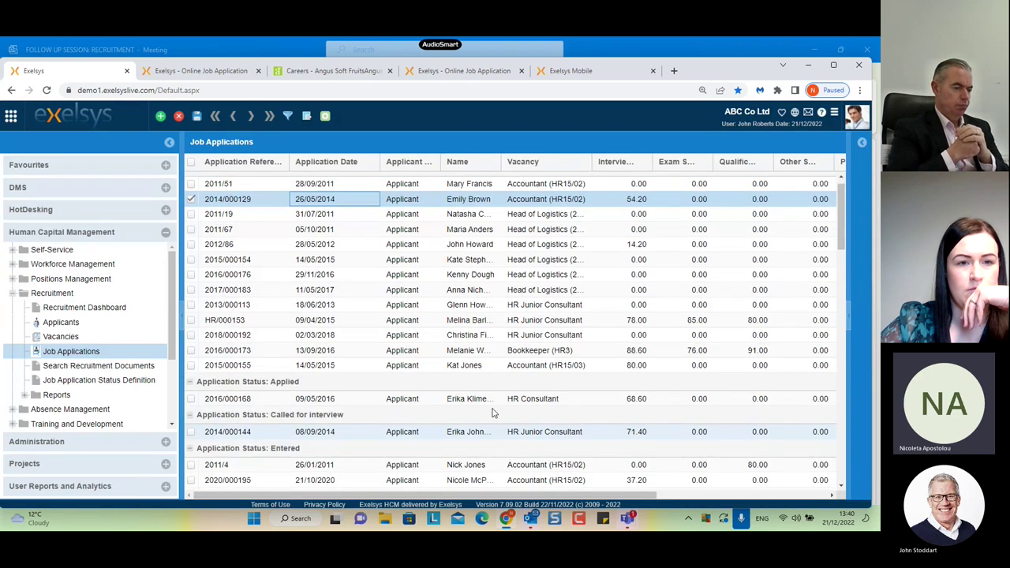
scroll(493, 412, down, 5)
click(320, 347)
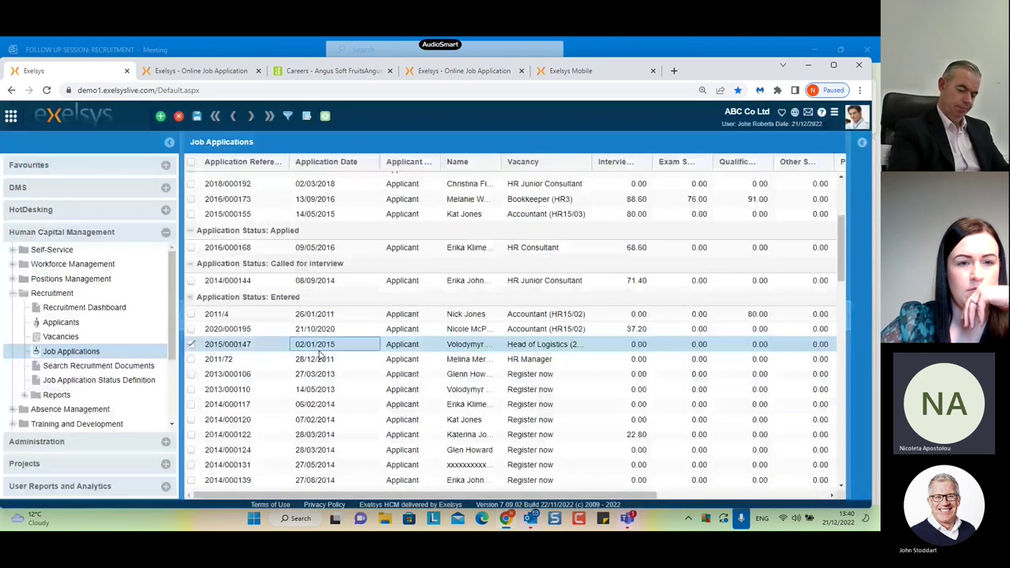
double_click(320, 354)
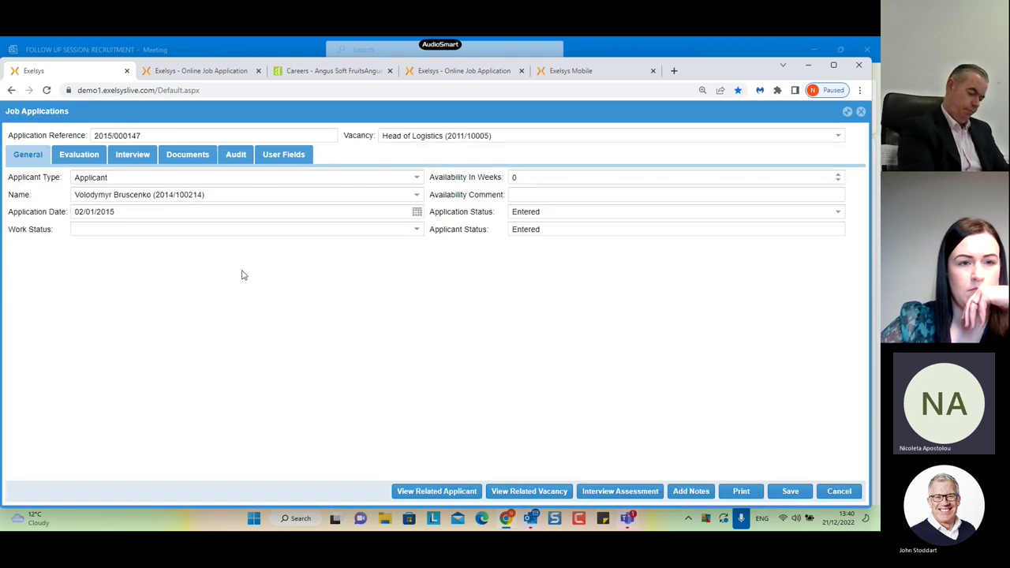
click(839, 213)
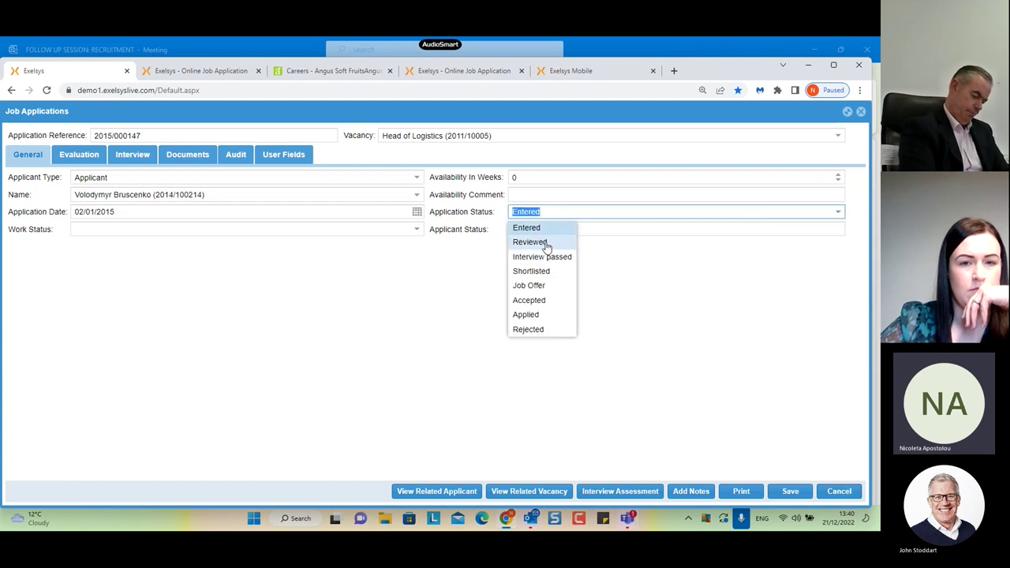
click(546, 273)
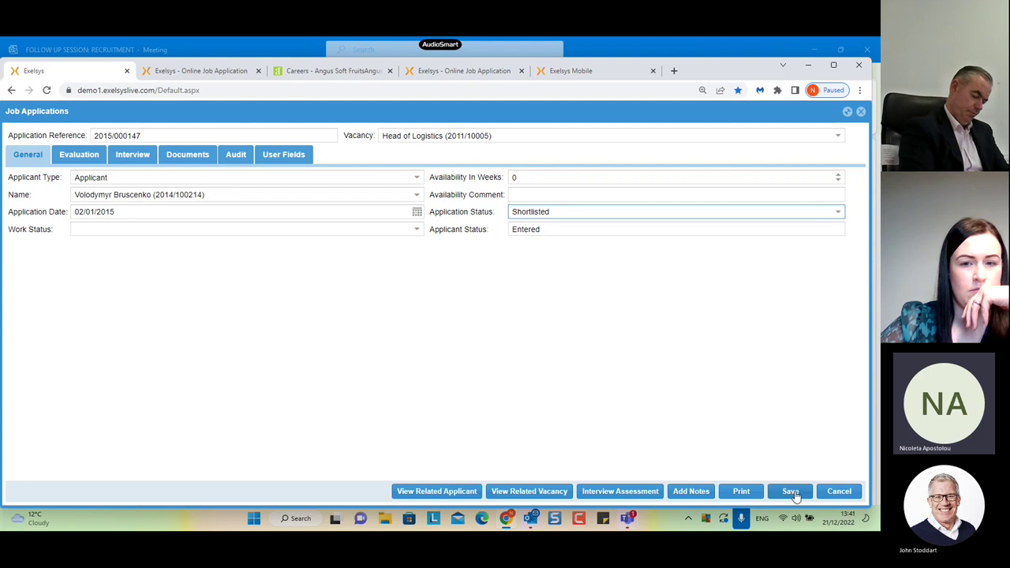
click(847, 494)
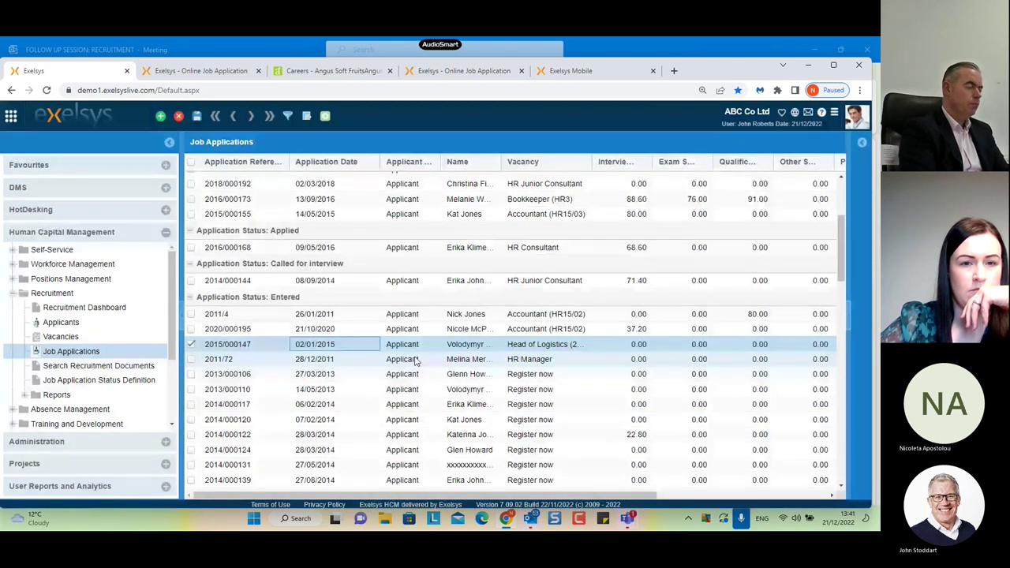
Step: Prepare assigning the Head of Logistics application to an employee with the message "Please review this job application", then cancel the assignment
right_click(327, 348)
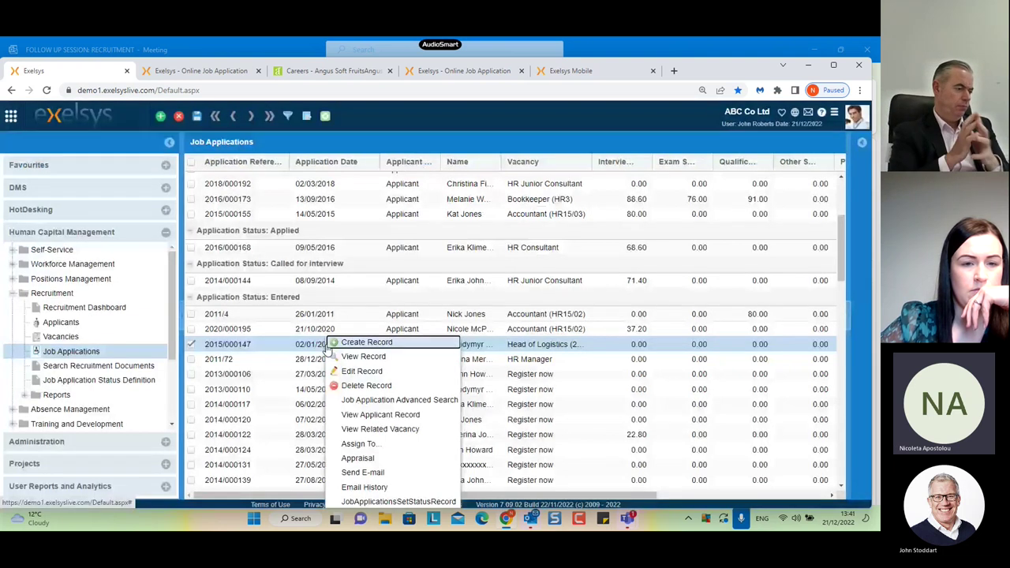
click(359, 443)
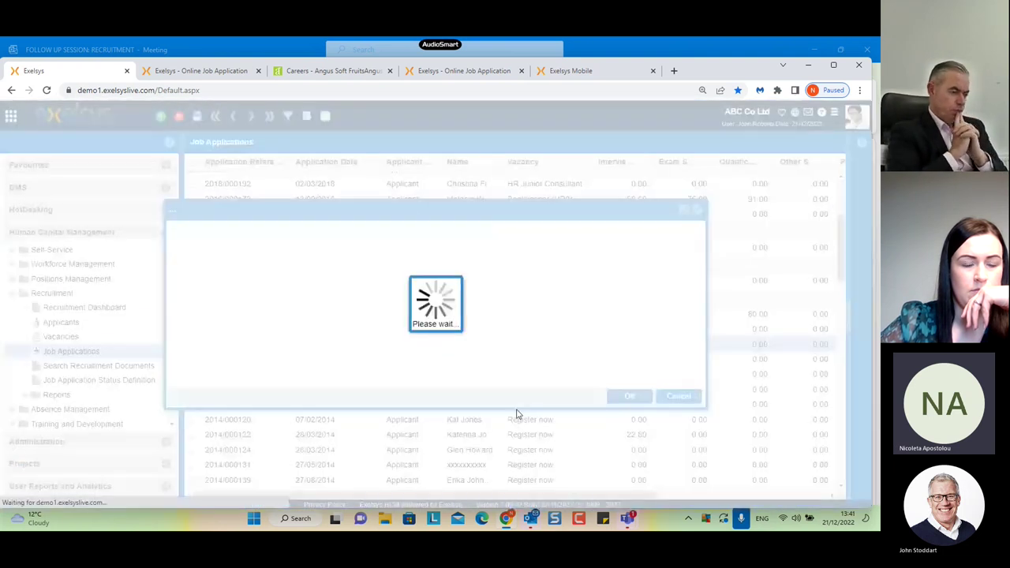
click(695, 230)
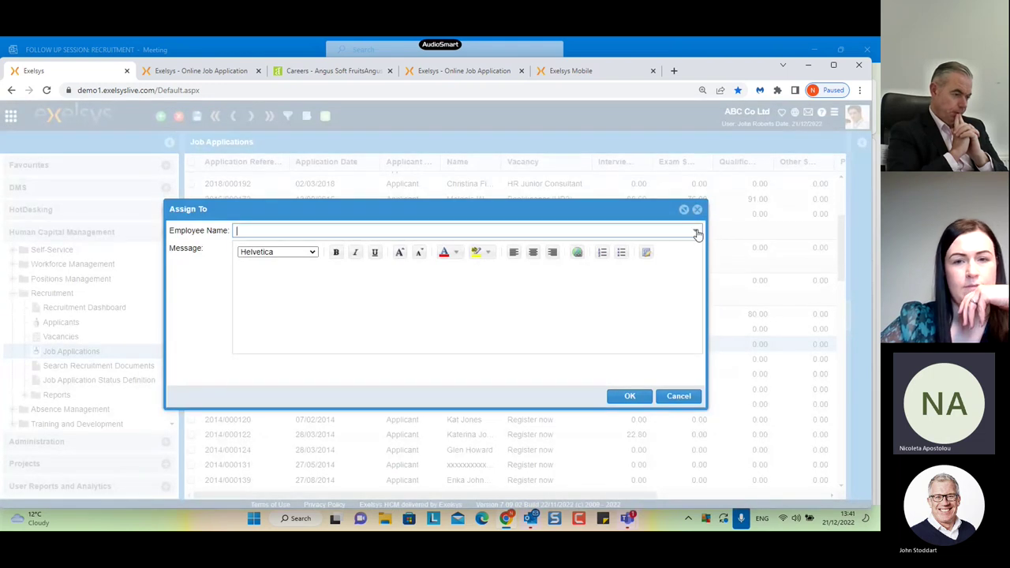
click(326, 352)
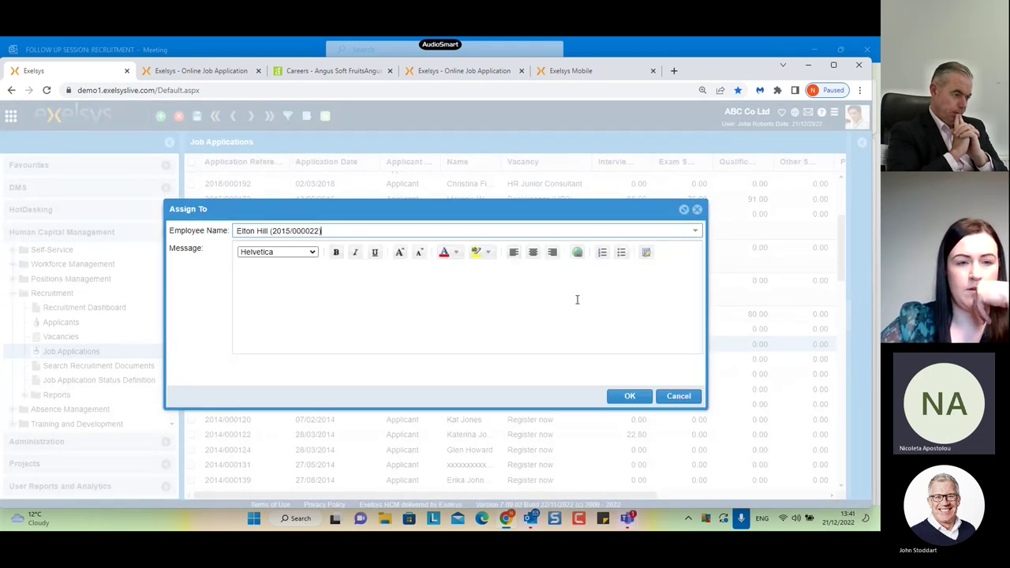
click(319, 288)
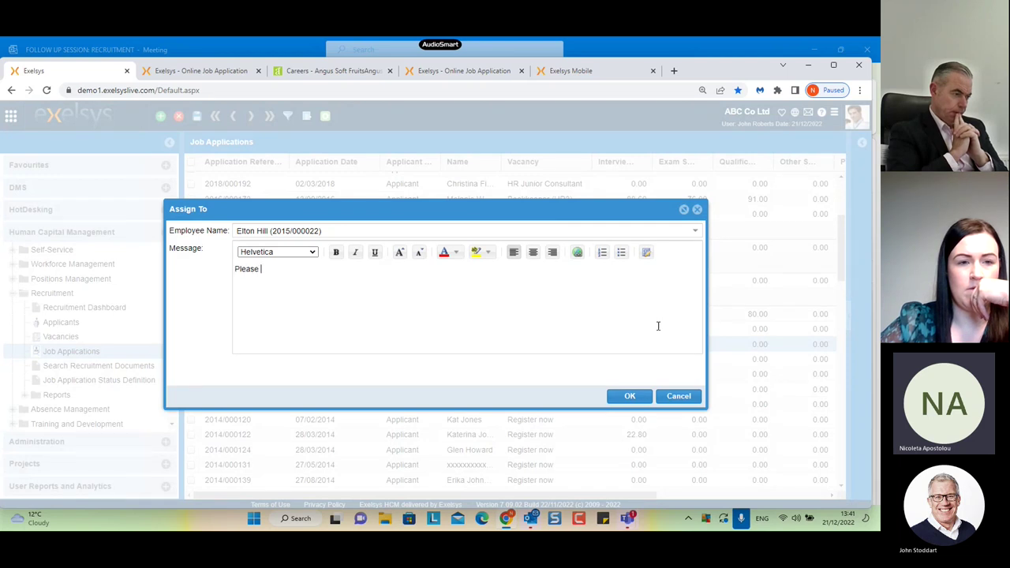
text(Please review)
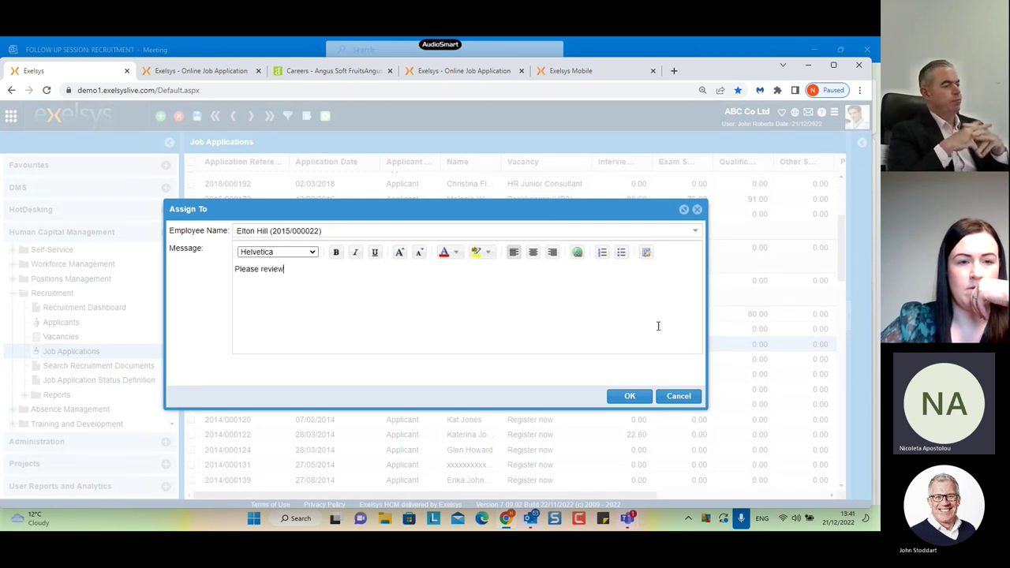
text( this job ap)
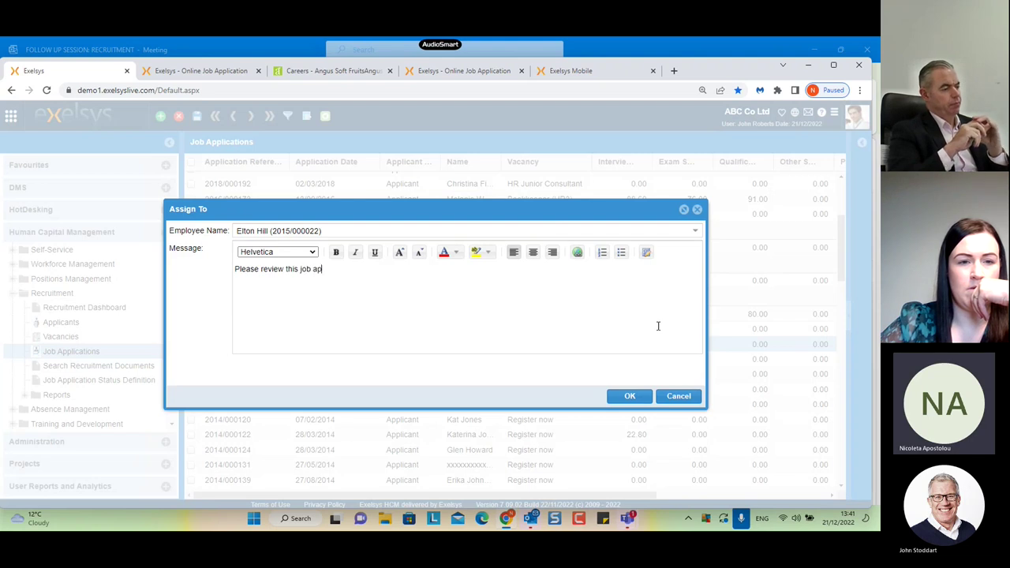
text(plication)
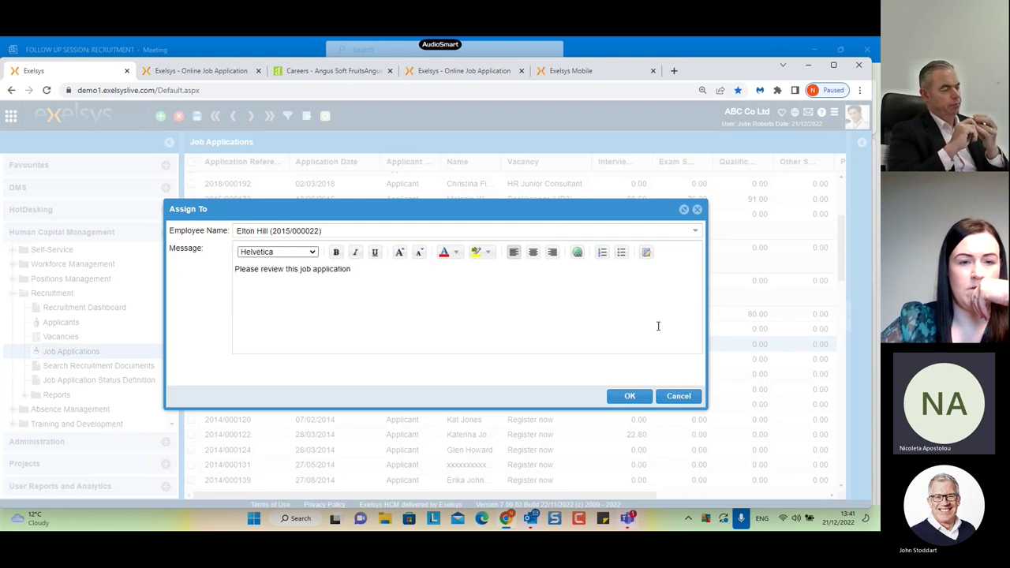
click(678, 398)
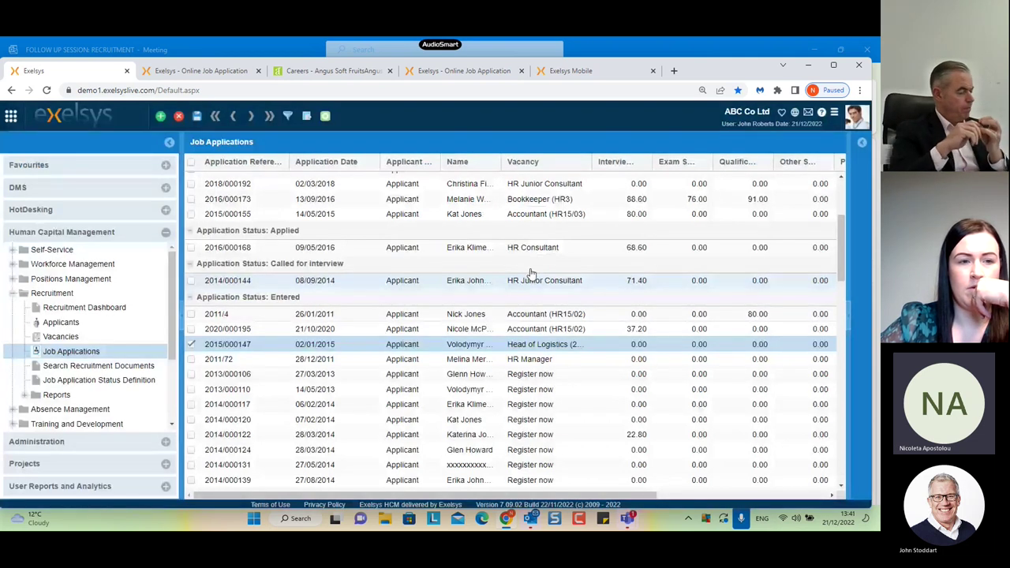
Step: Open the Job Applications For Review list from the notifications and clear its filter
click(809, 112)
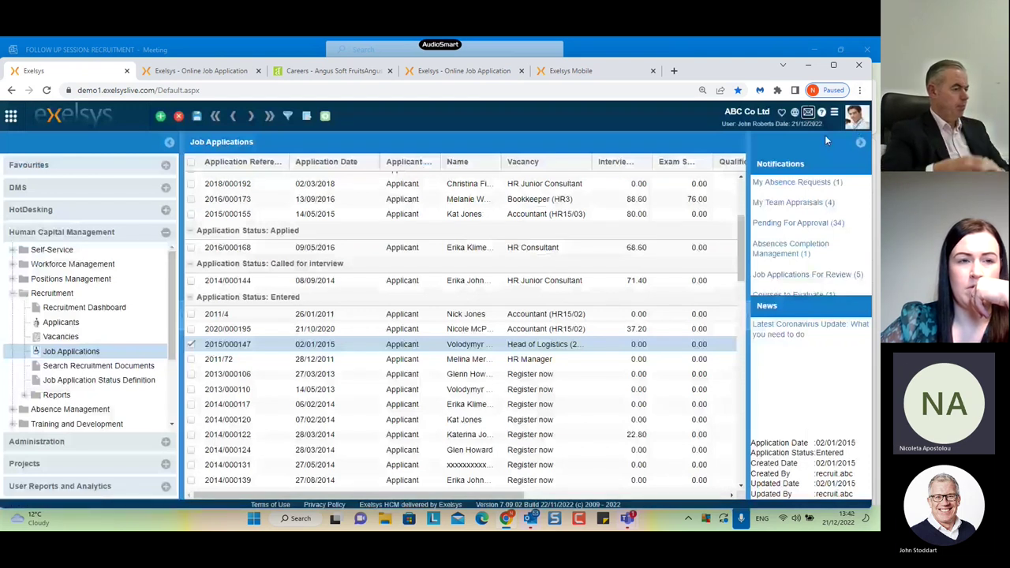
click(816, 276)
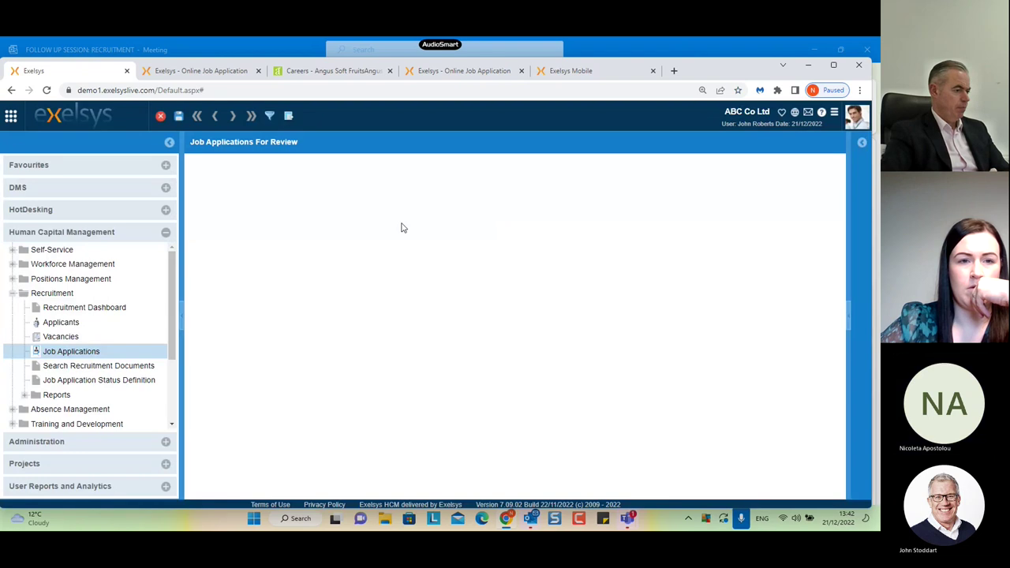
click(271, 117)
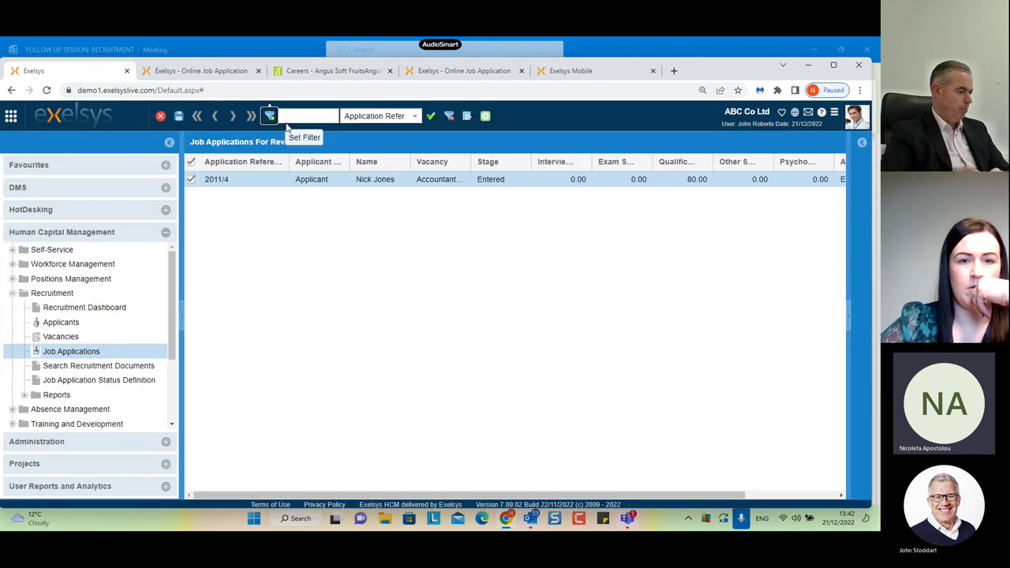
click(449, 116)
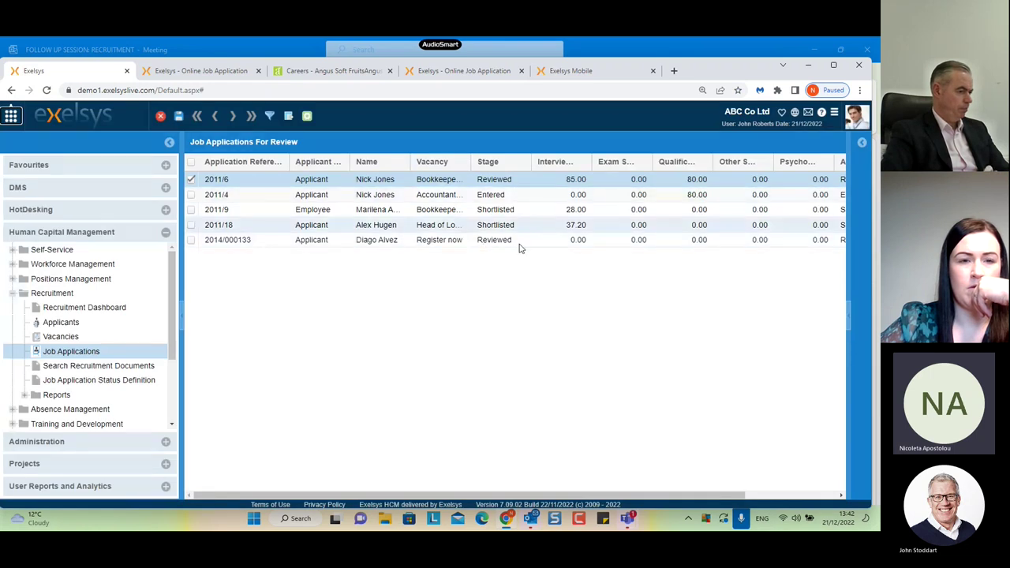
Step: Examine the first application for review with its linked applicant and vacancy records, and close them all without saving
double_click(386, 183)
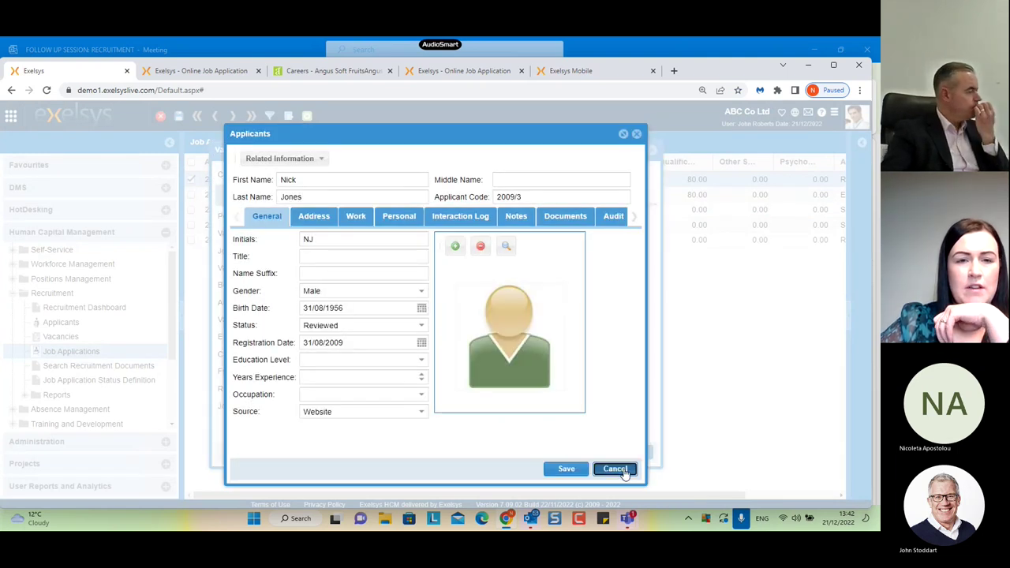
click(616, 469)
click(630, 458)
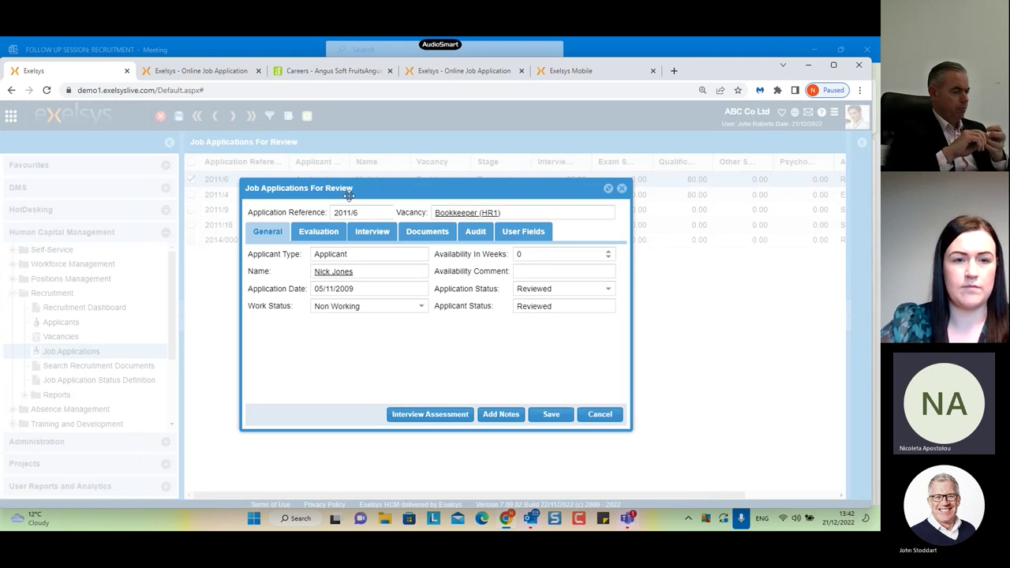
click(609, 414)
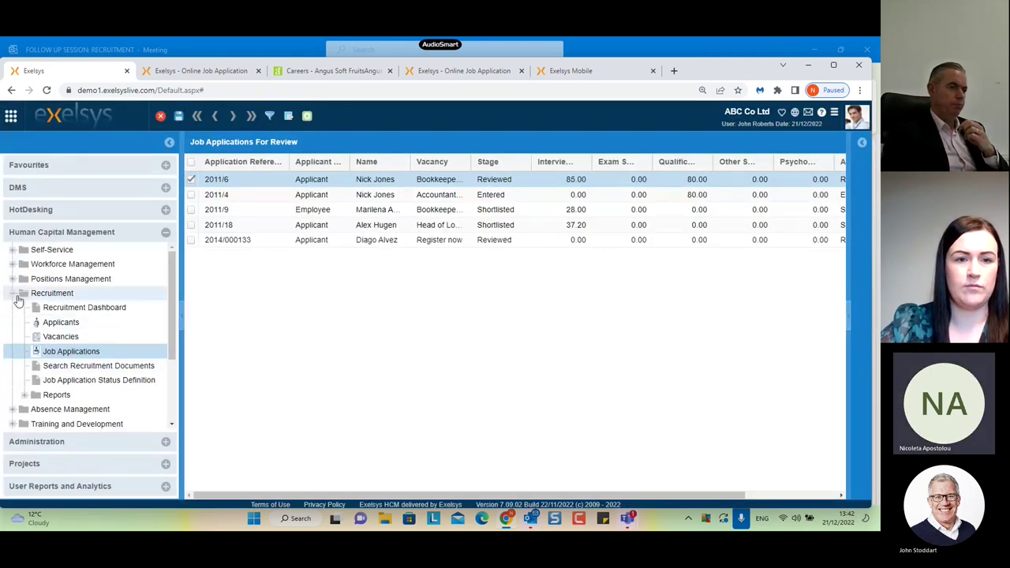
Step: Return to Job Applications, choose Rejected as the status of the entered application dated 27/03/2013, and close it without saving
click(76, 353)
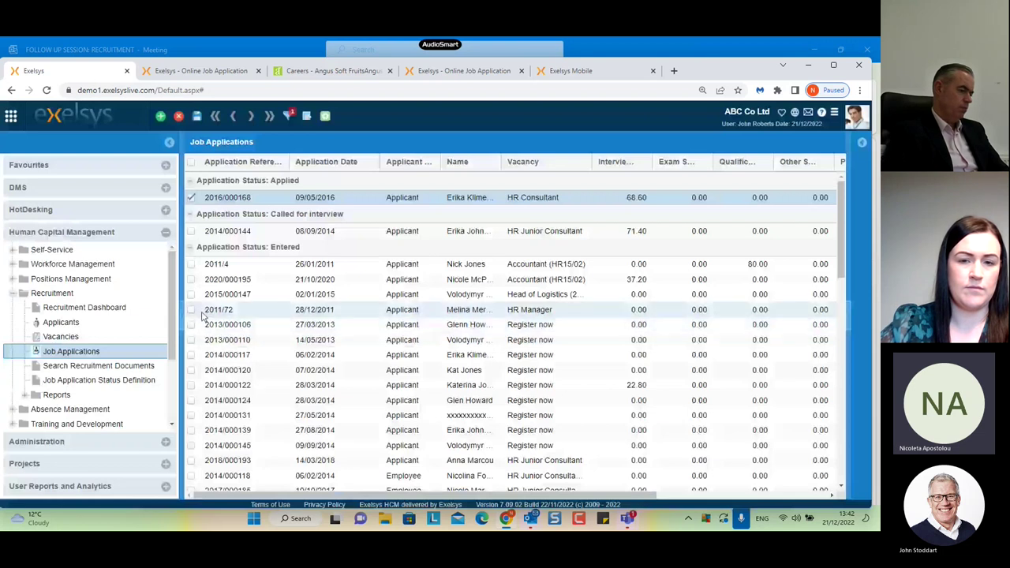
right_click(317, 330)
click(263, 324)
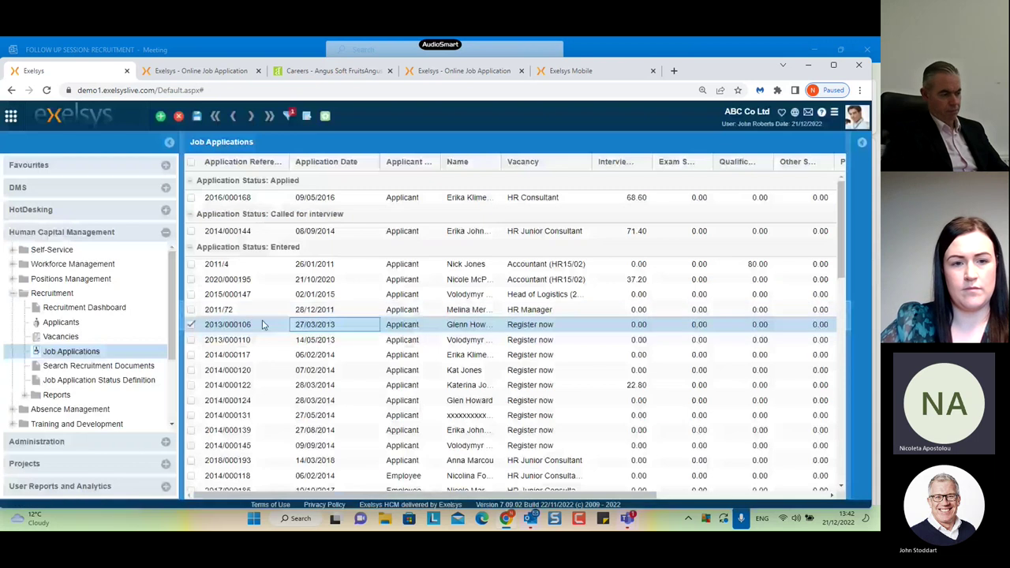
double_click(264, 324)
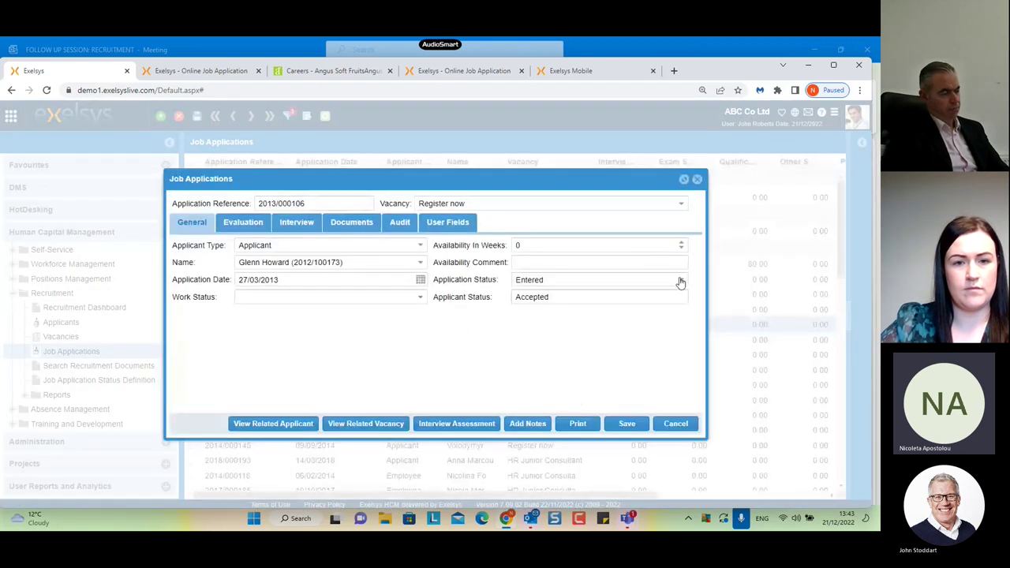
click(681, 281)
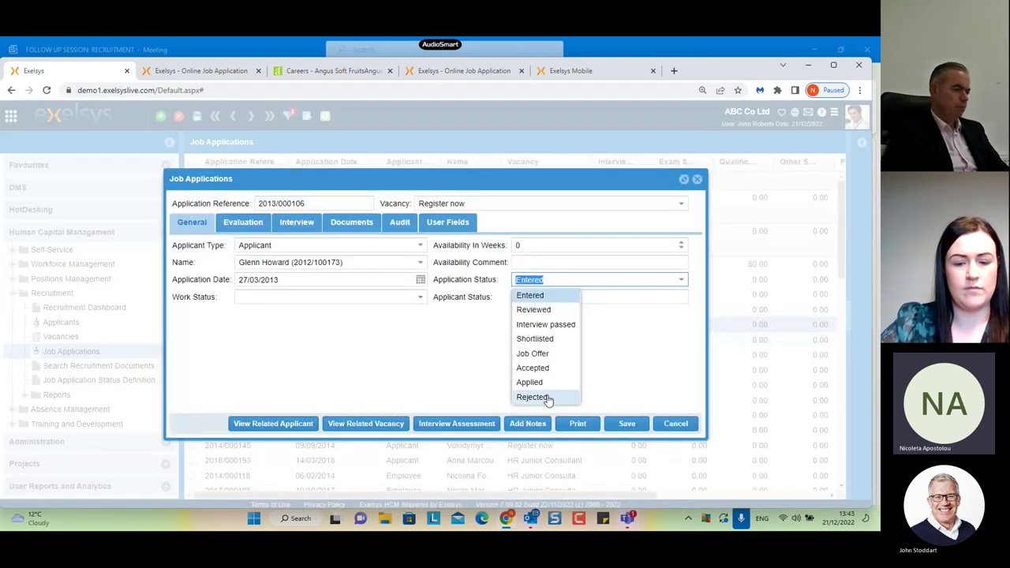
click(534, 397)
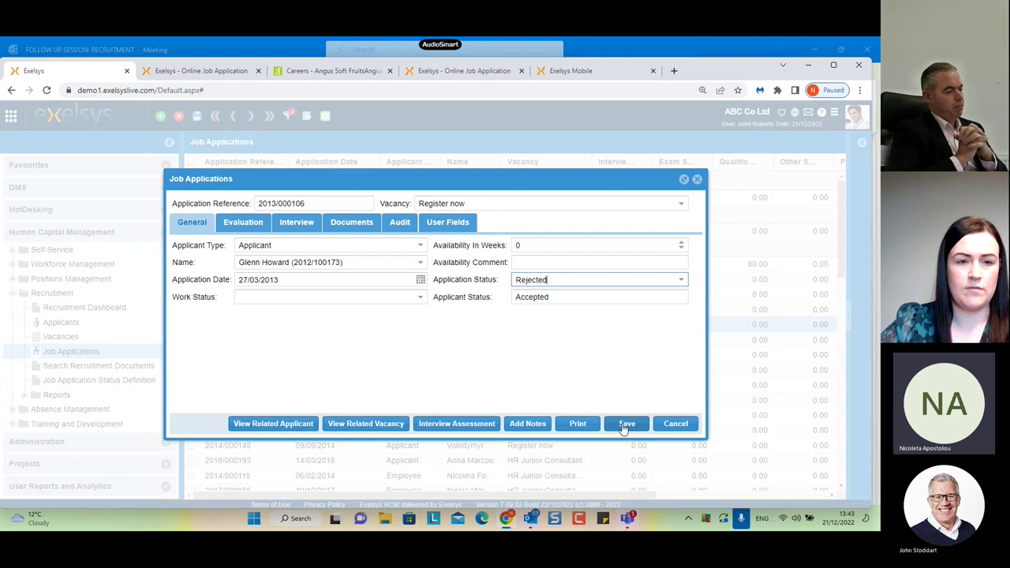
click(676, 424)
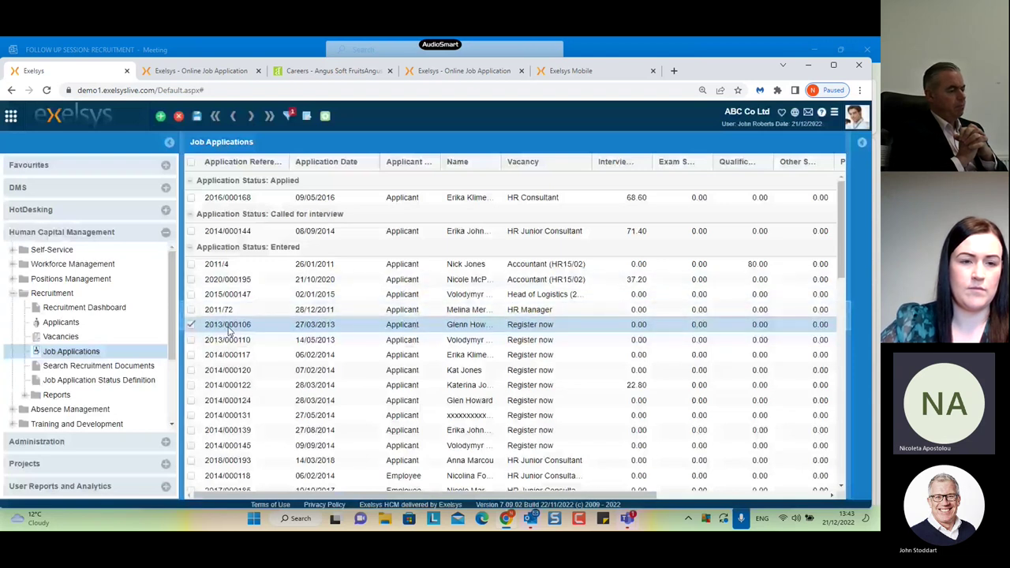
Step: Start an email for the application dated 27/03/2013 and preview the EMail Applicant Interview Notification and Interview Acceptance Notification templates
right_click(288, 329)
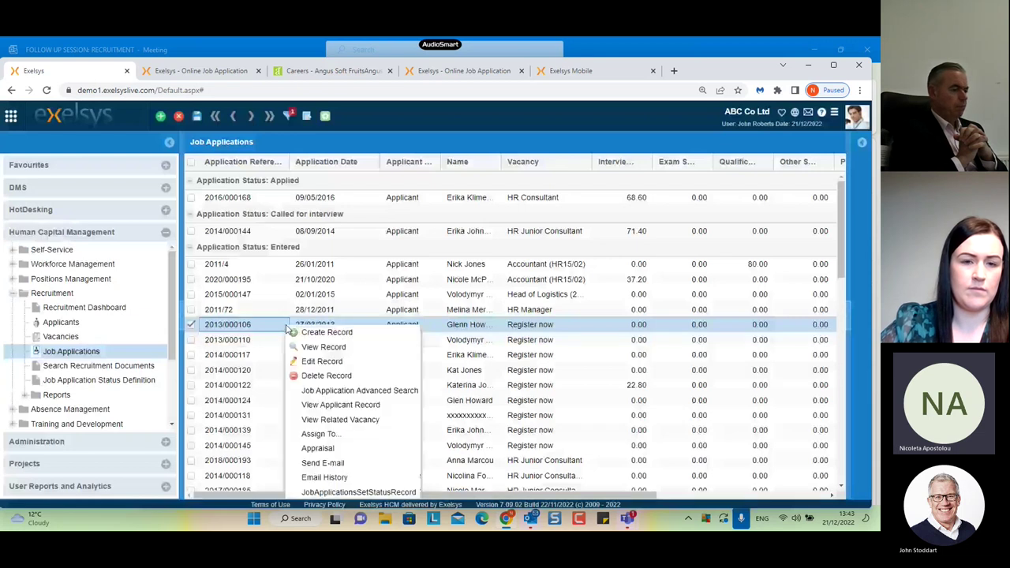
click(341, 465)
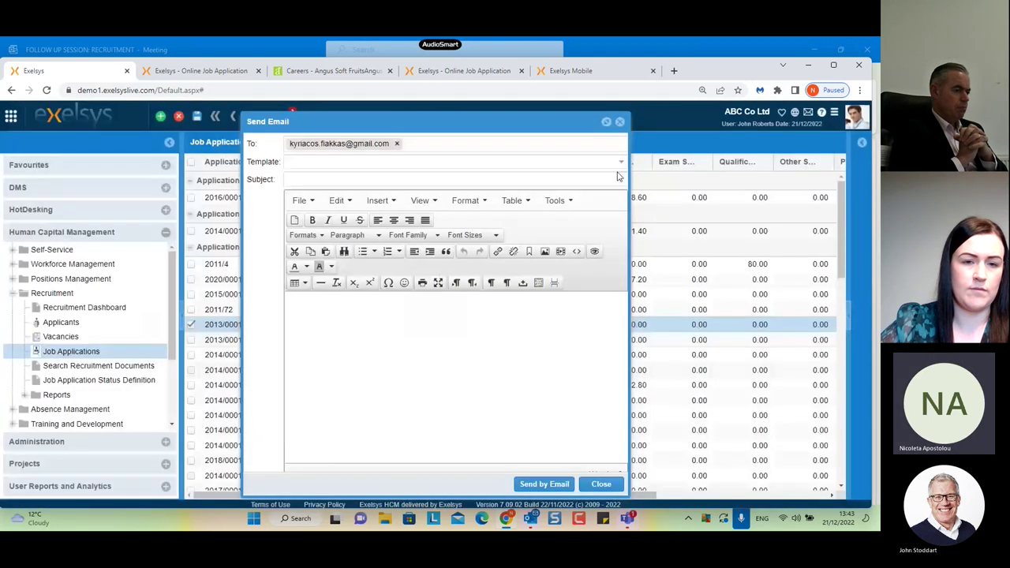
click(622, 162)
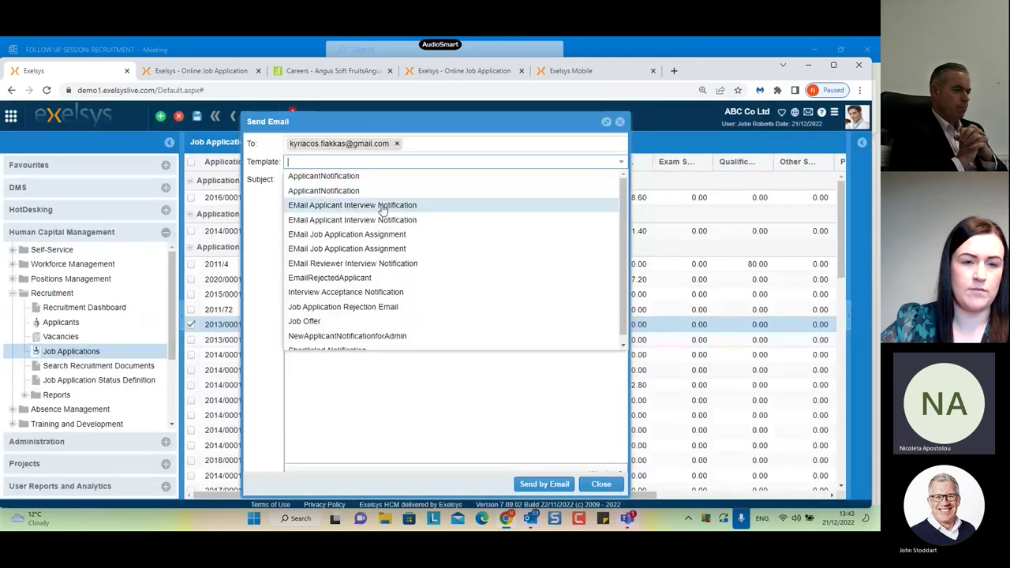
click(335, 219)
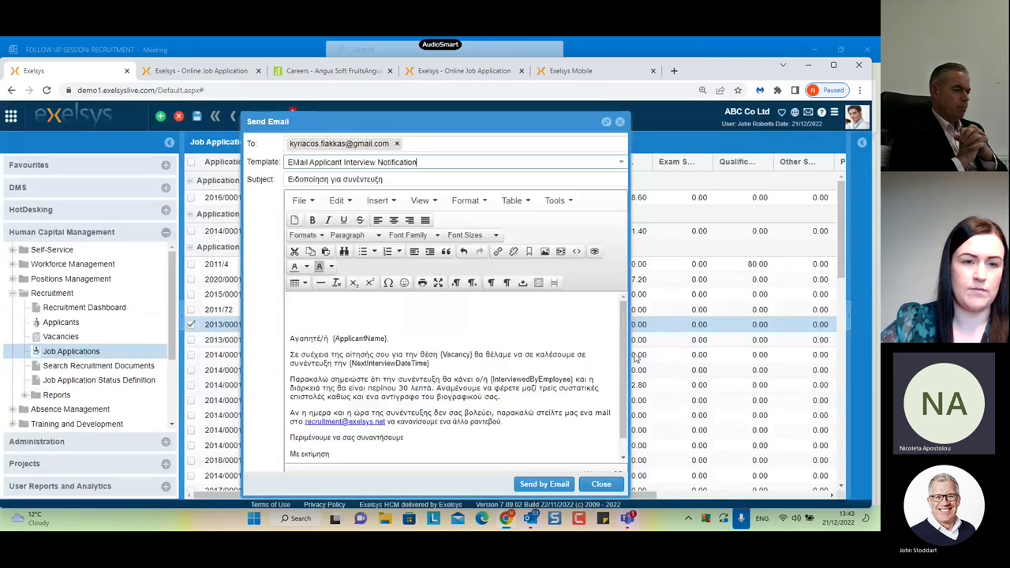
click(621, 162)
click(398, 221)
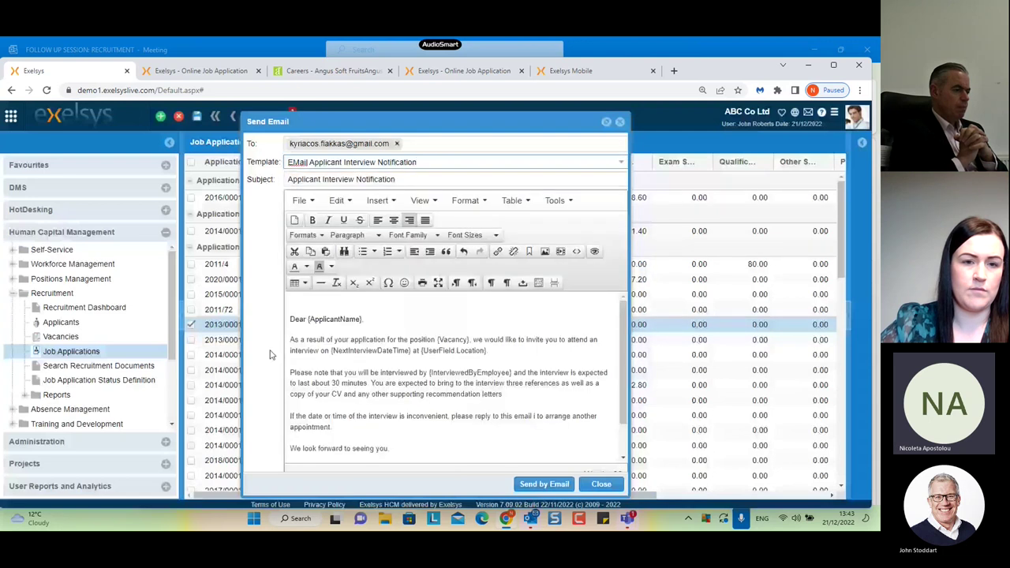
click(623, 162)
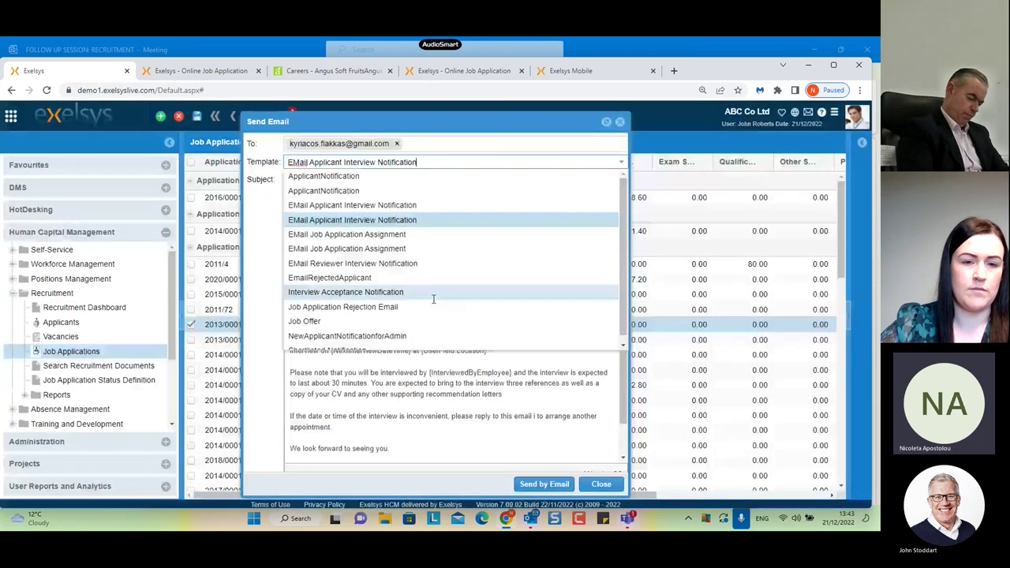
click(410, 295)
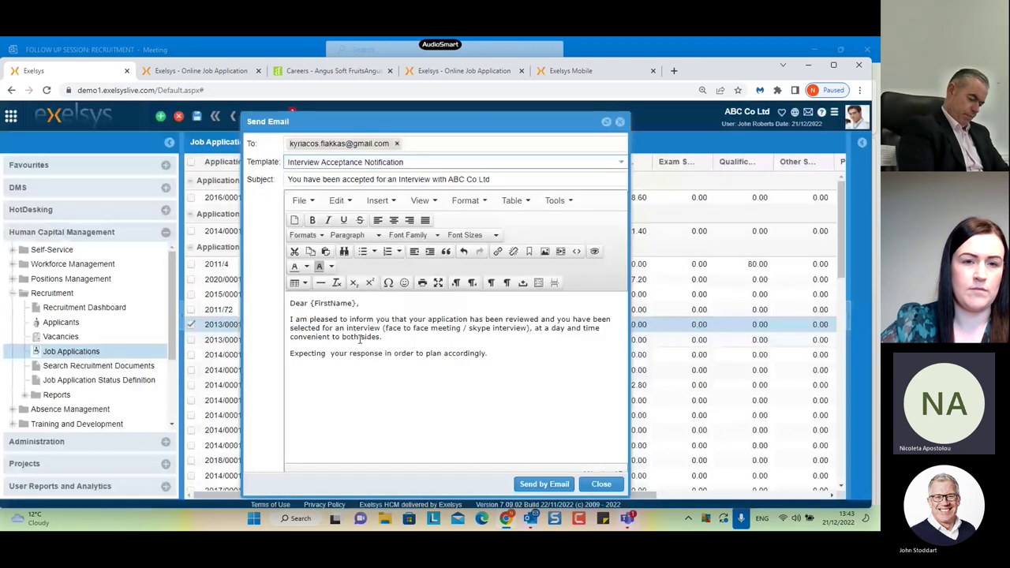
Step: Load the Job Offer template, maximize the email window and read the offer letter from its heading to the signature
click(621, 161)
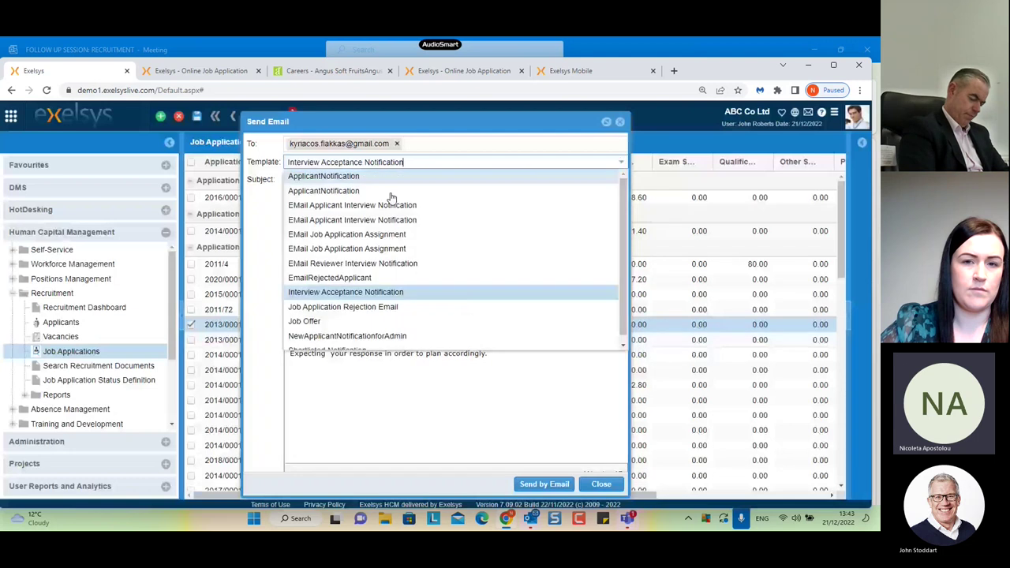
click(390, 321)
scroll(464, 398, down, 2)
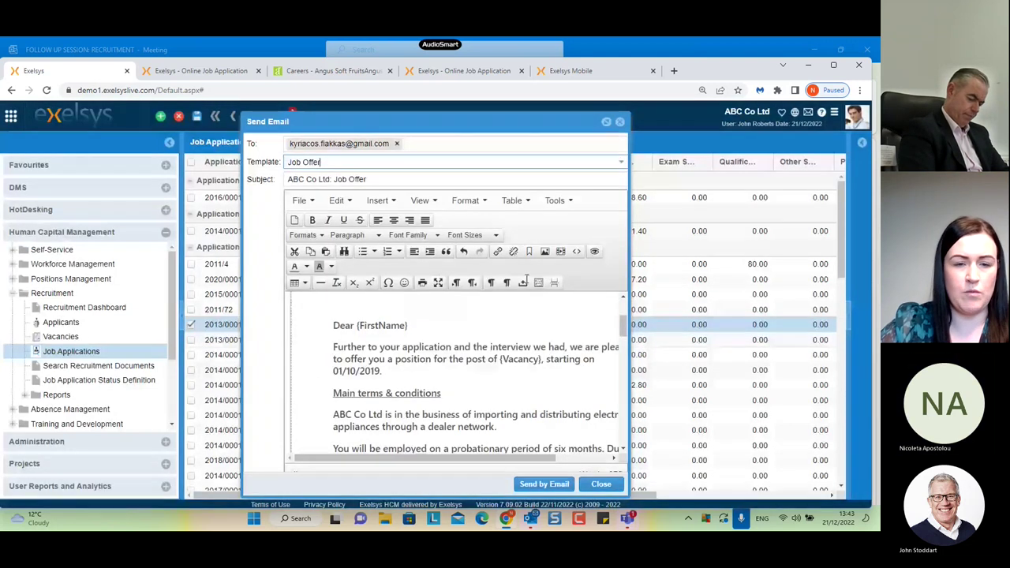
click(606, 122)
scroll(471, 370, down, 5)
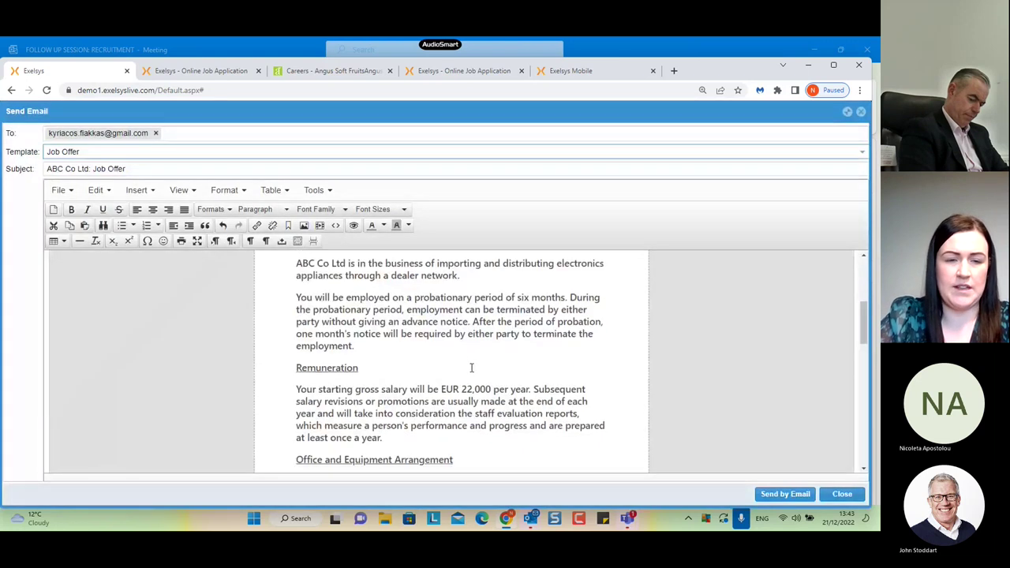
scroll(471, 381, down, 6)
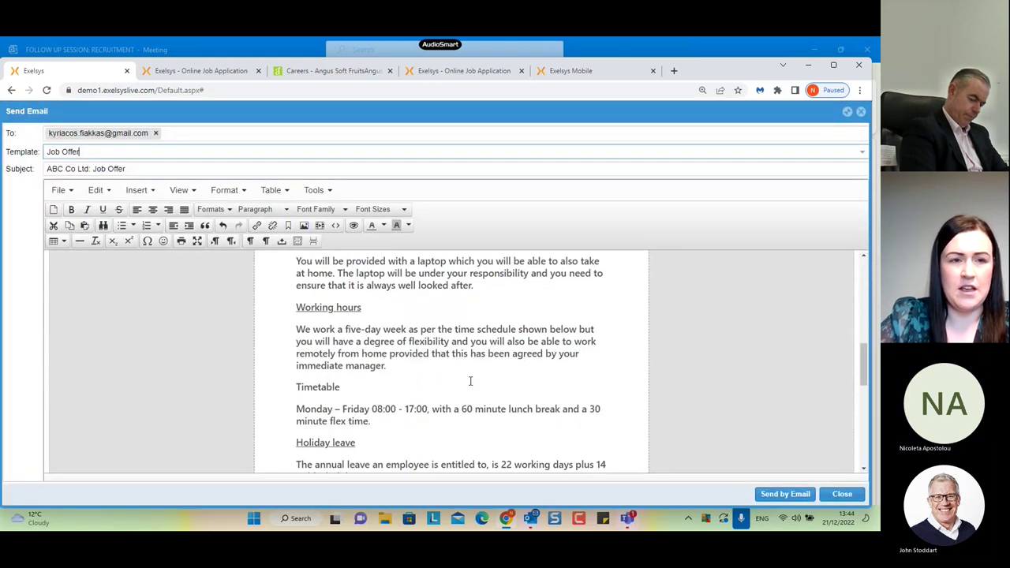
scroll(471, 381, down, 5)
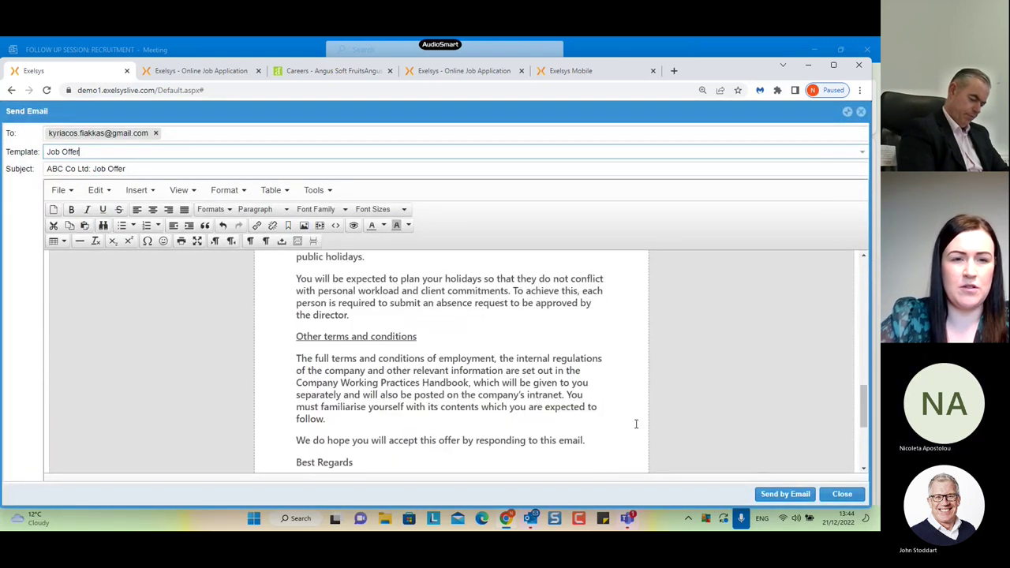
scroll(704, 435, down, 3)
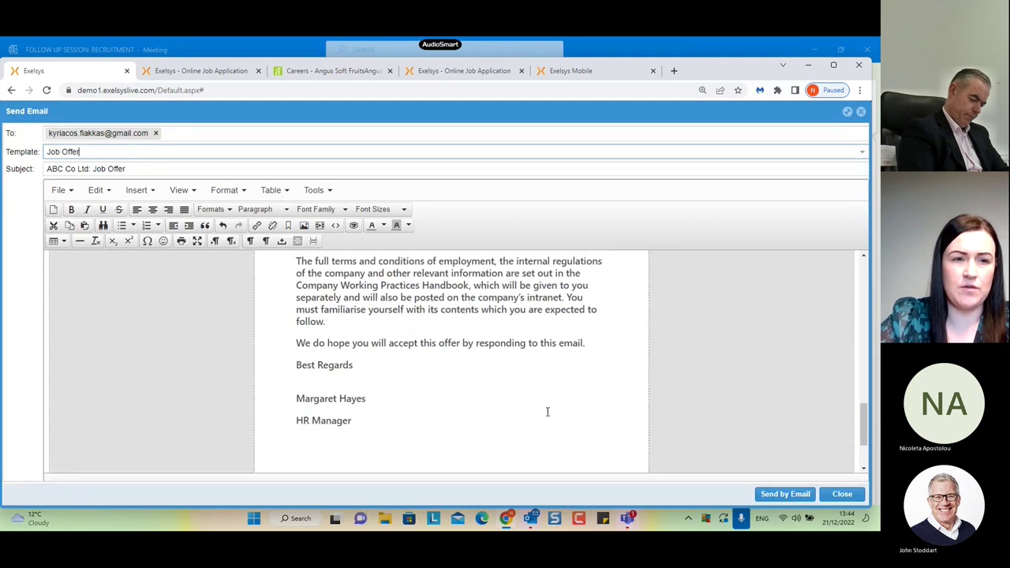
scroll(552, 406, up, 15)
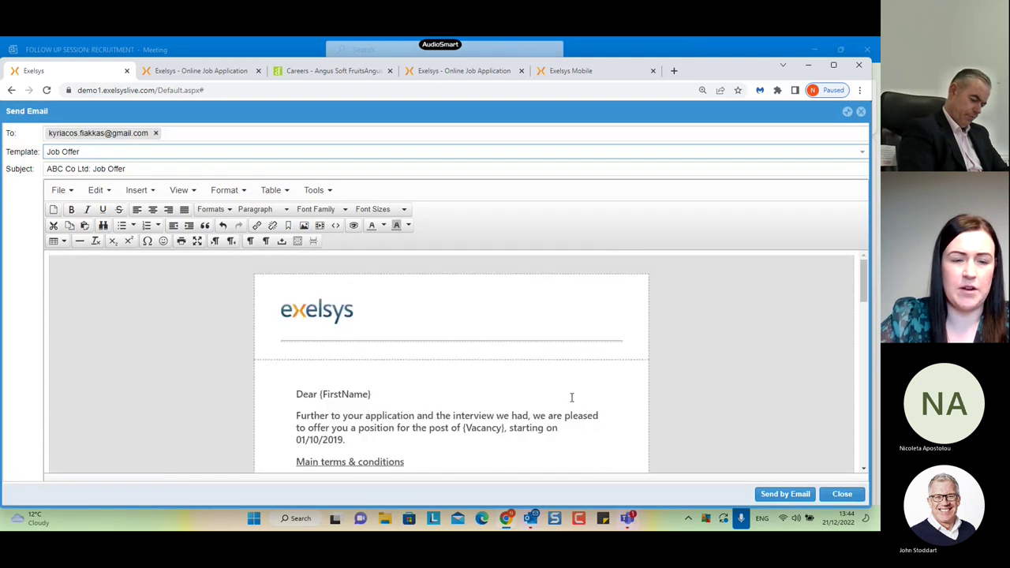
scroll(572, 397, down, 5)
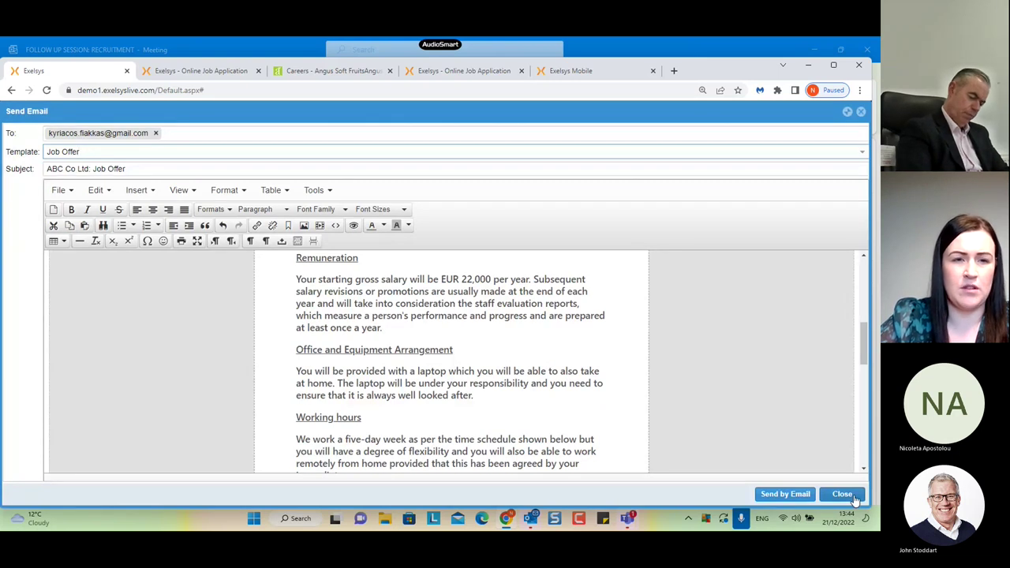
scroll(467, 413, up, 5)
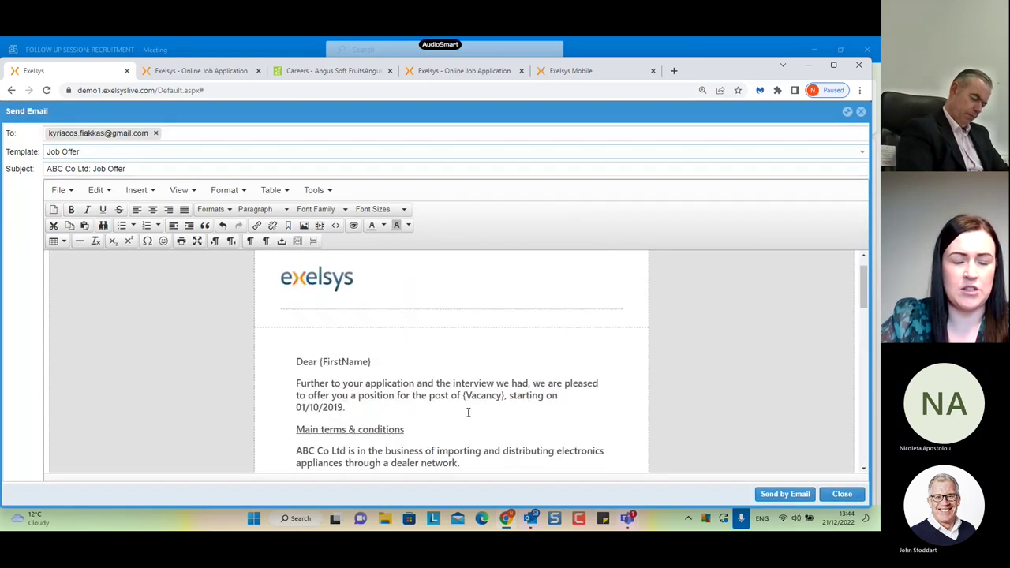
Step: Examine the insert options for the Job Offer email's header and signature area, and close the email without sending
click(139, 193)
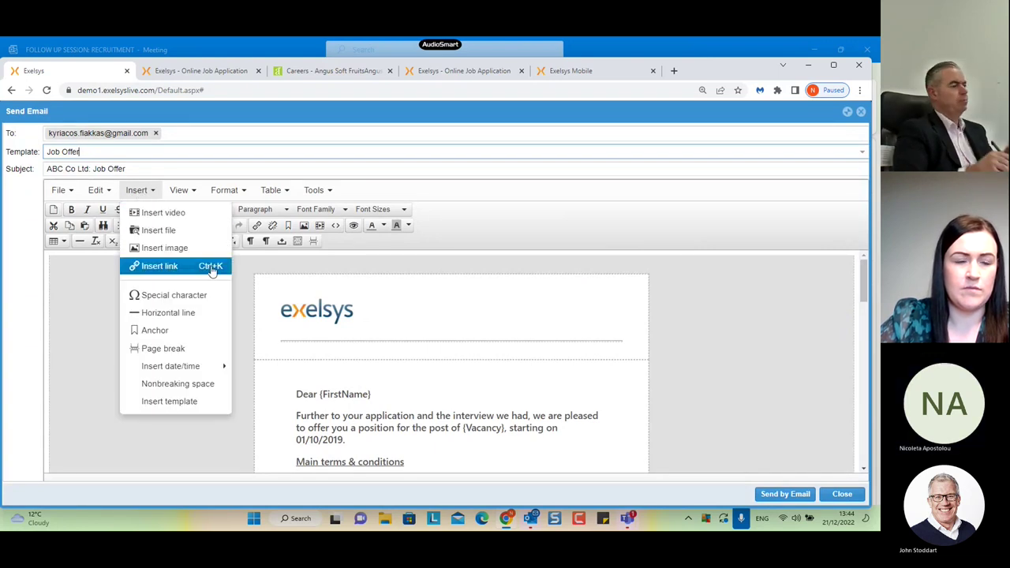
click(366, 313)
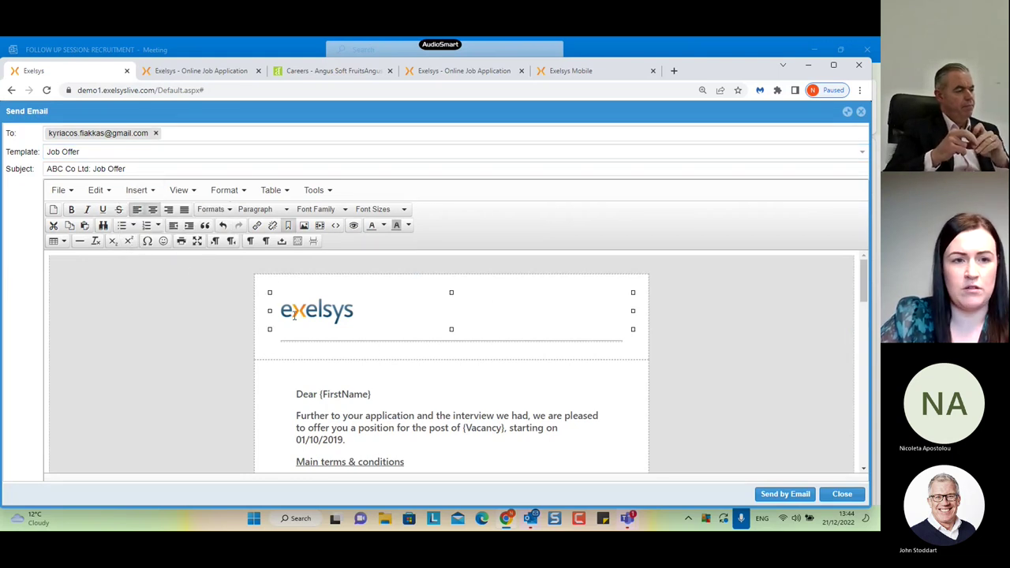
scroll(382, 346, down, 1)
scroll(381, 346, down, 15)
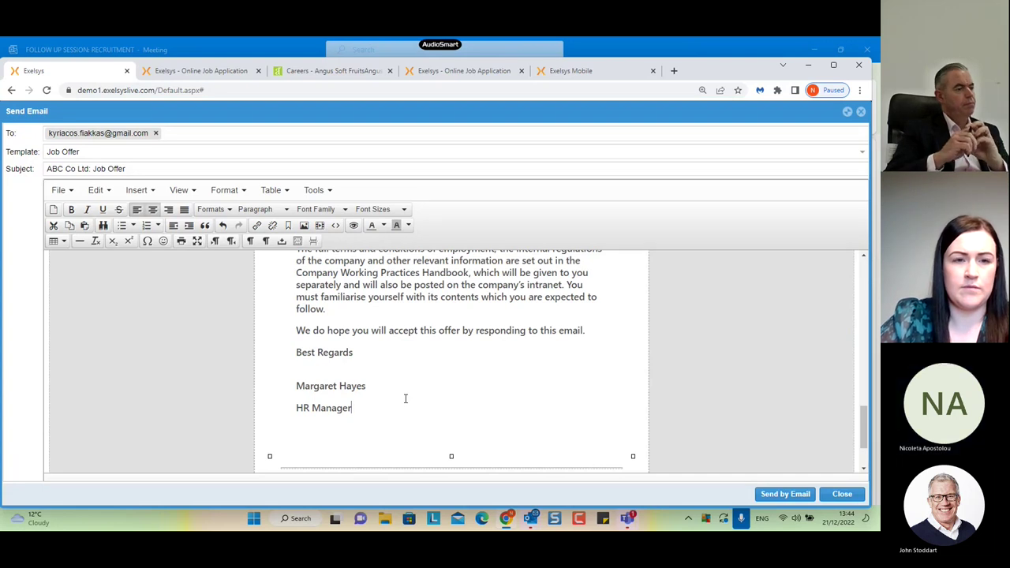
click(146, 194)
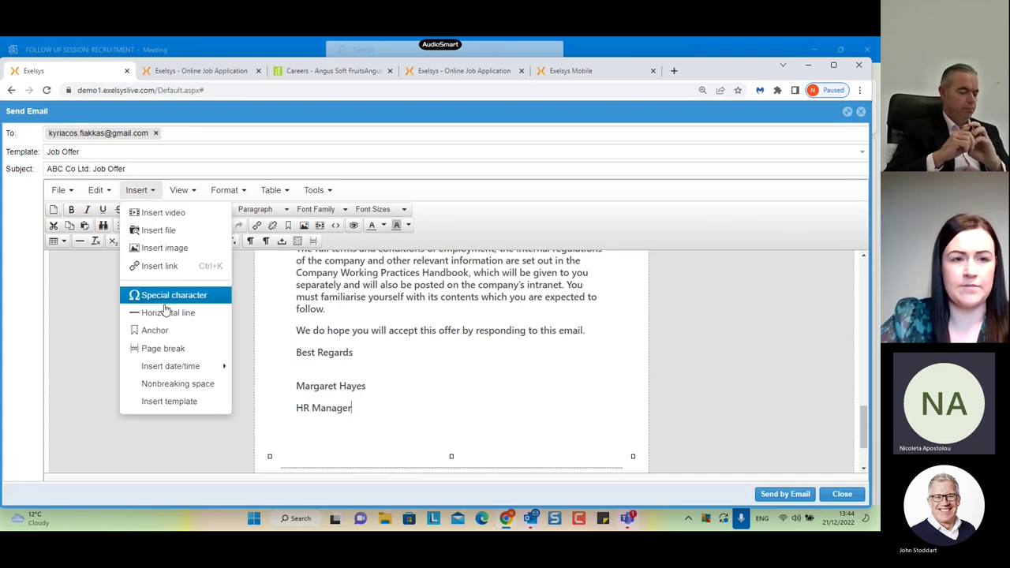
click(582, 396)
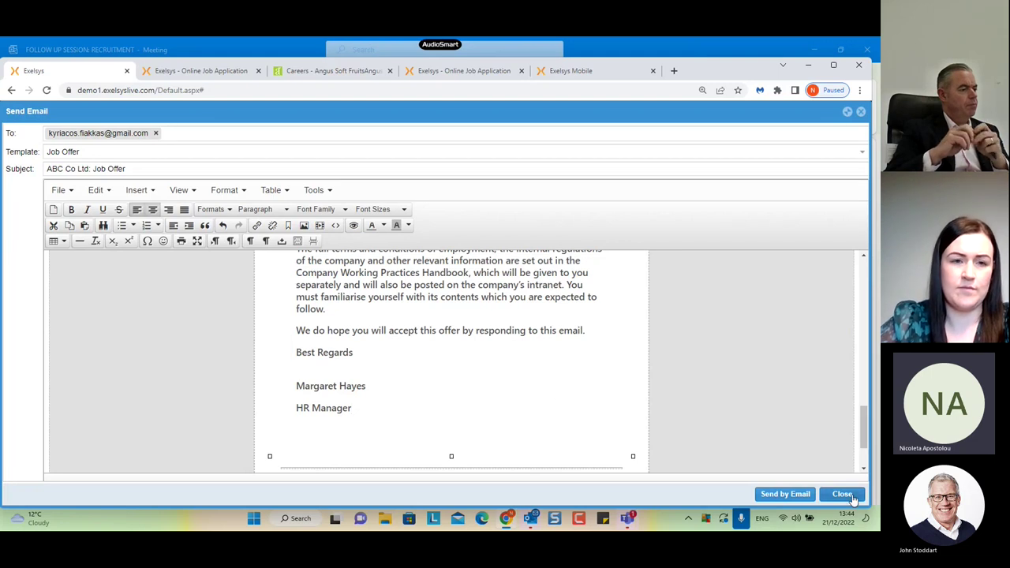
click(841, 494)
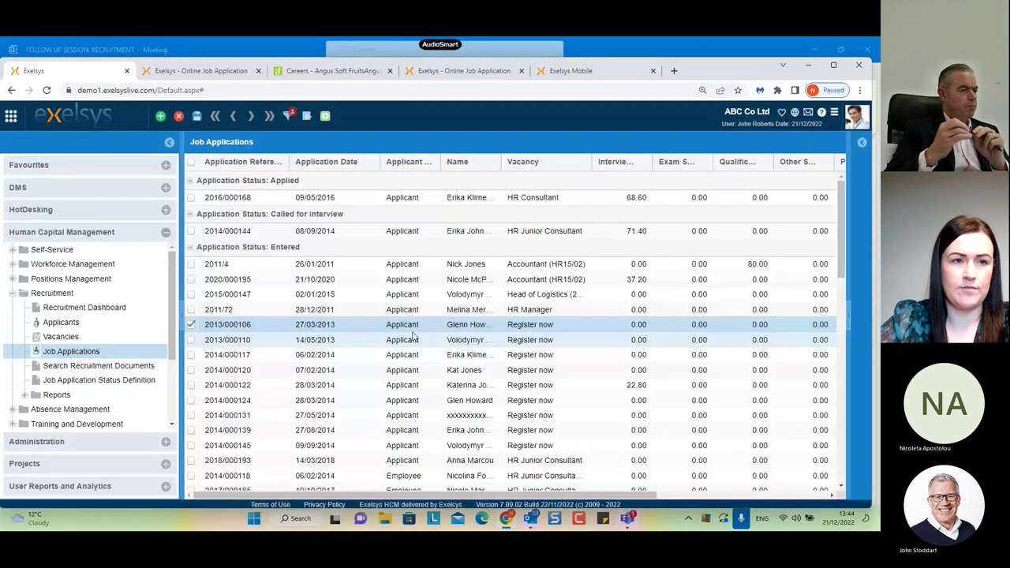
Step: Start another email for the same application, preview the NewApplicantNotificationforAdmin template, and close it without sending
right_click(354, 332)
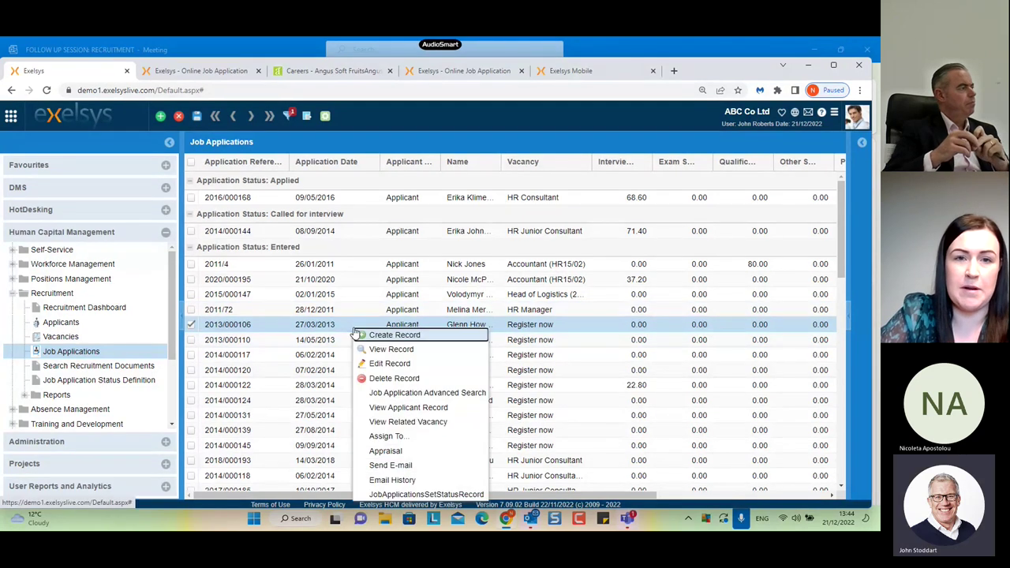
click(413, 467)
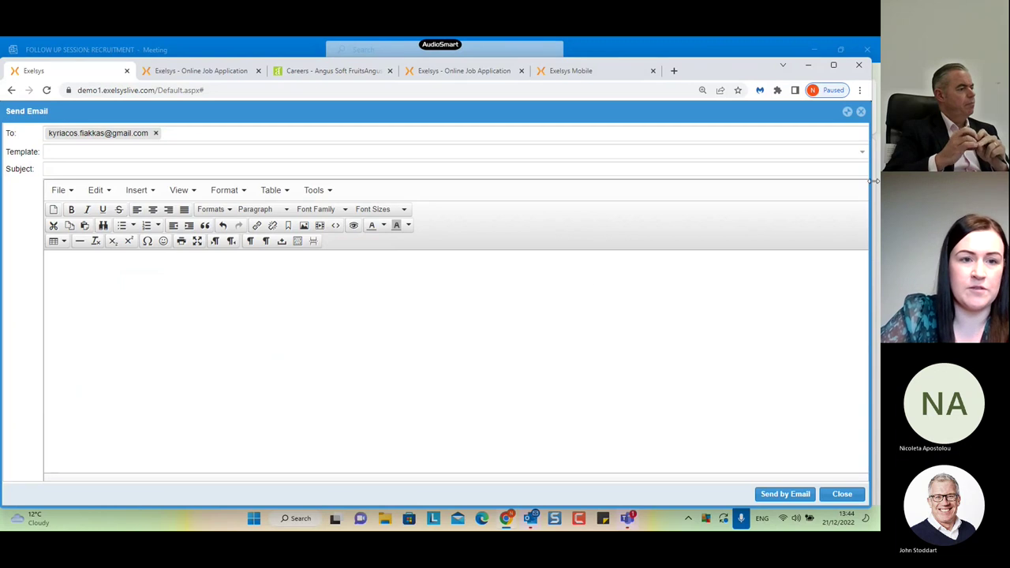
click(861, 153)
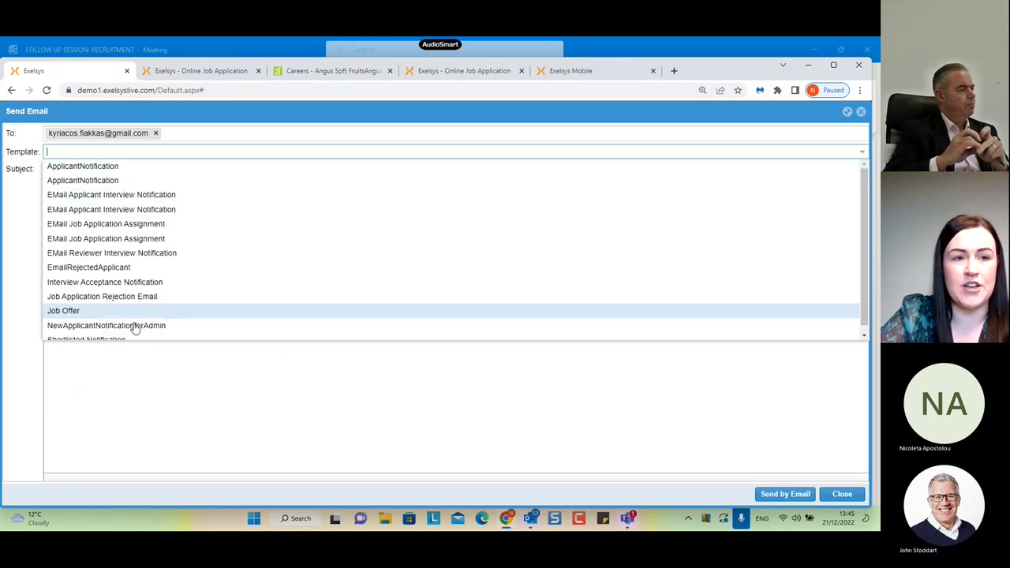
scroll(150, 300, down, 1)
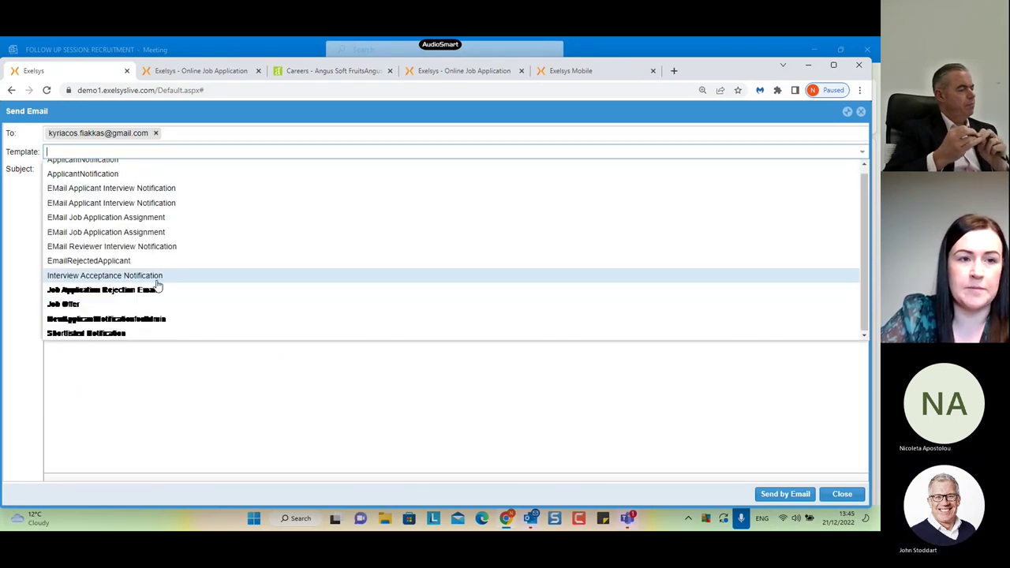
click(322, 321)
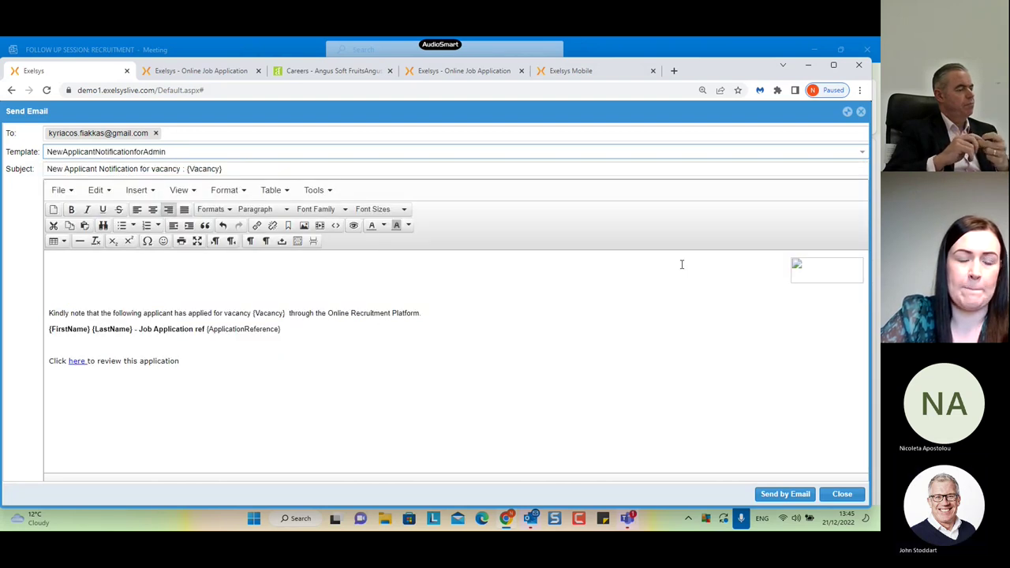
click(841, 494)
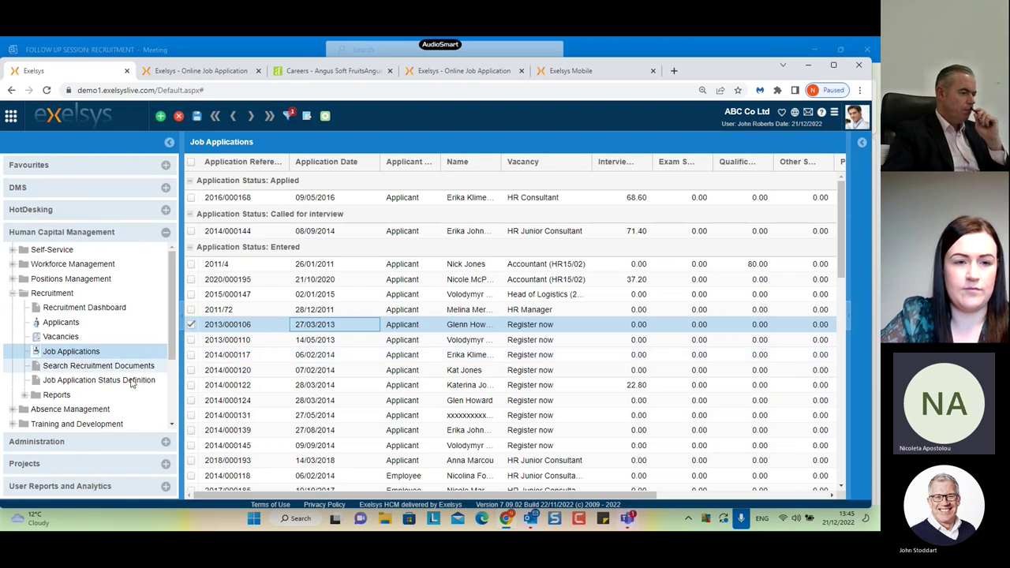
Step: Open the Mass Mailer from the general administration tools and choose Job Applications as the group to email
click(53, 445)
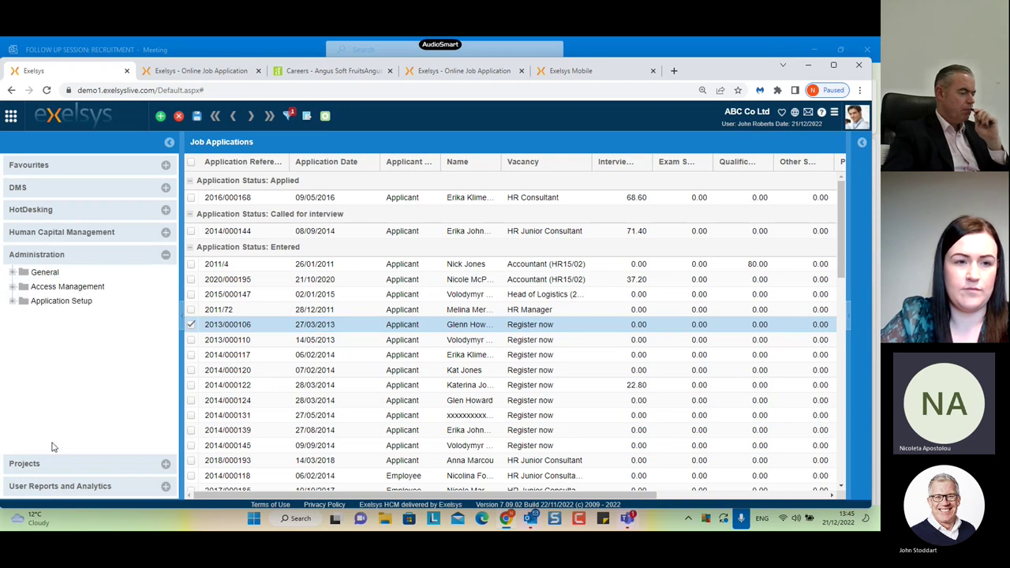
click(29, 275)
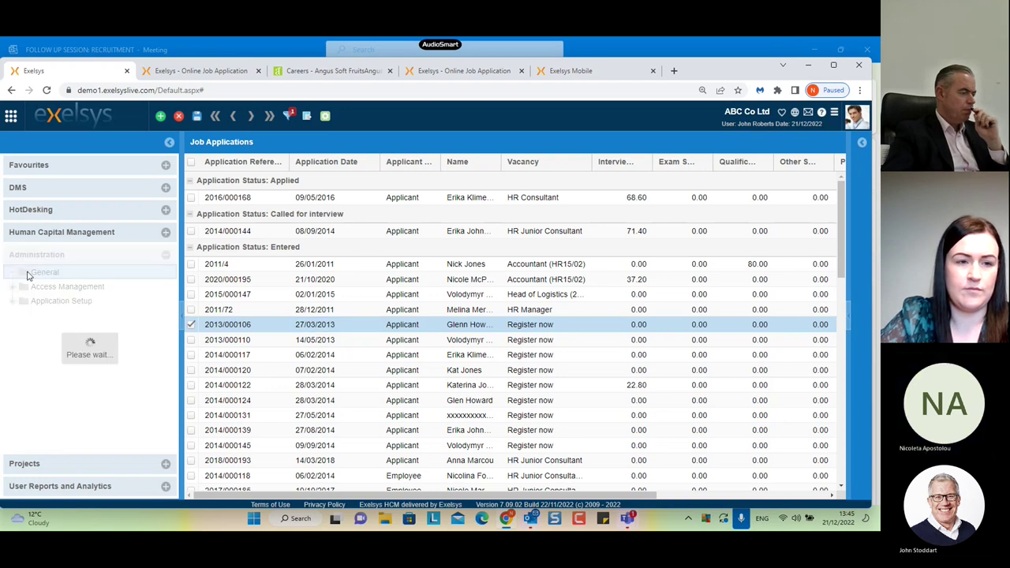
scroll(87, 379, down, 2)
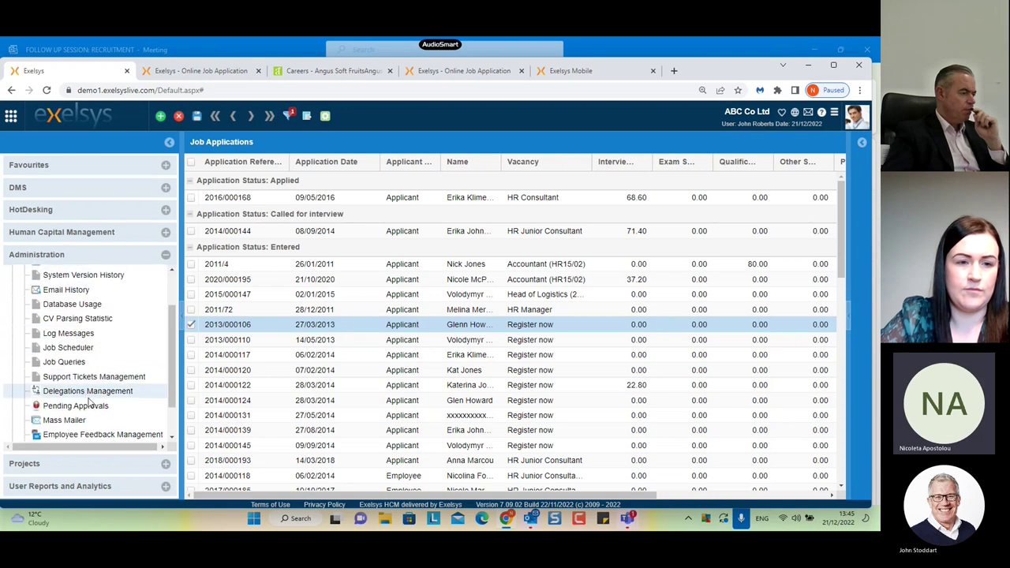
click(64, 420)
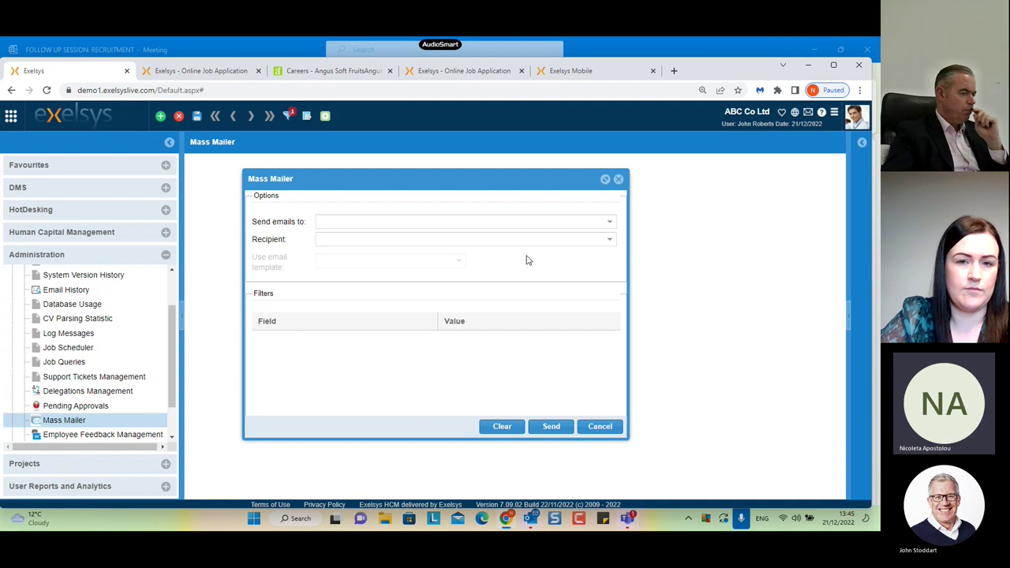
click(609, 223)
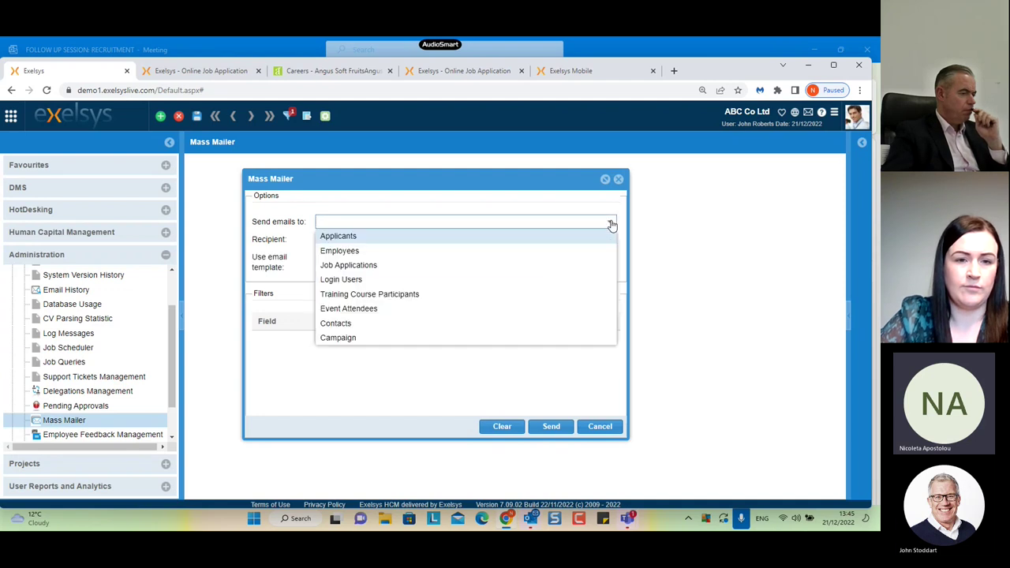
click(528, 266)
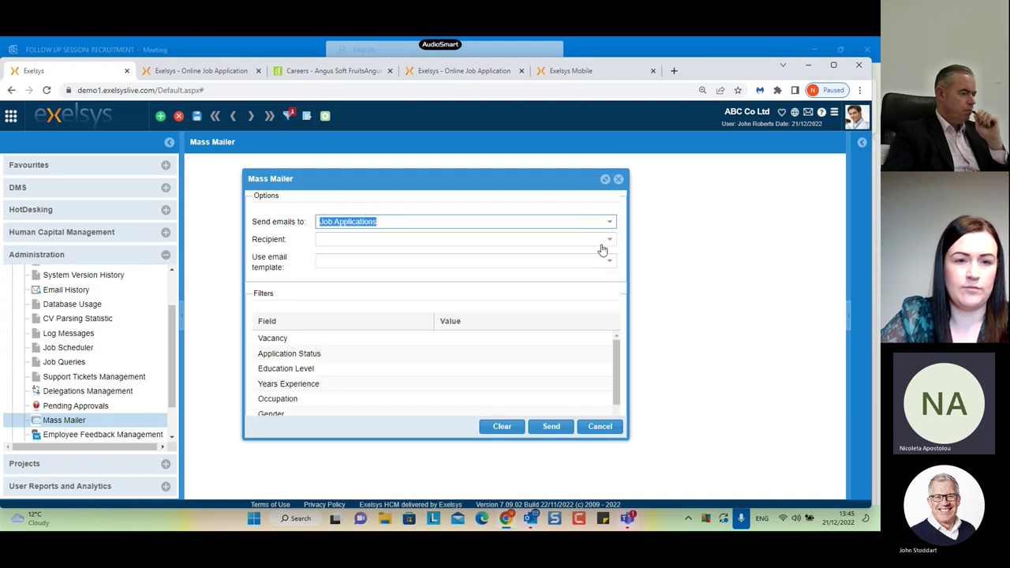
Step: Filter the mass mailing by the Accountant (HR15/02) vacancy and the Shortlisted application status
click(605, 341)
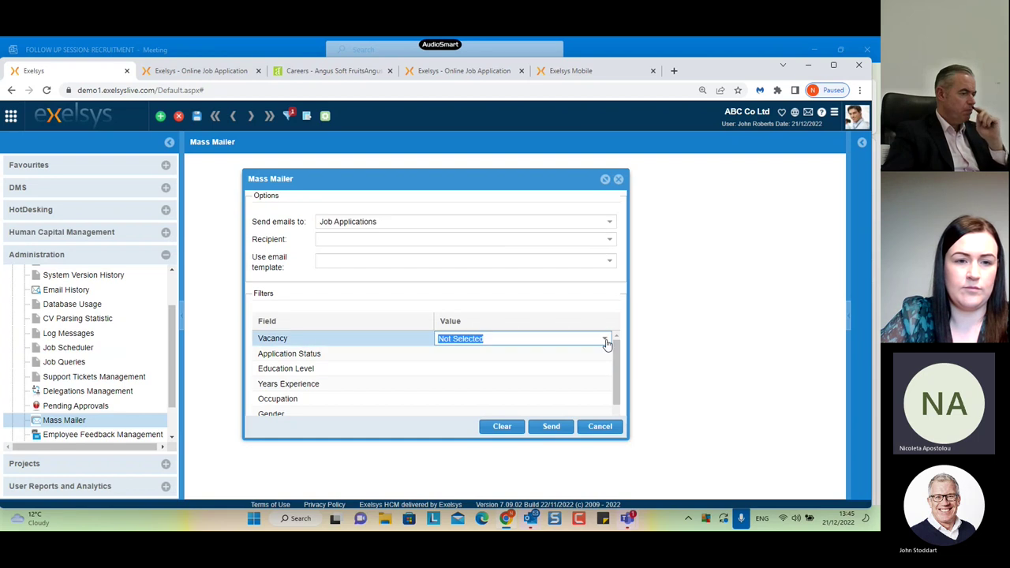
click(606, 341)
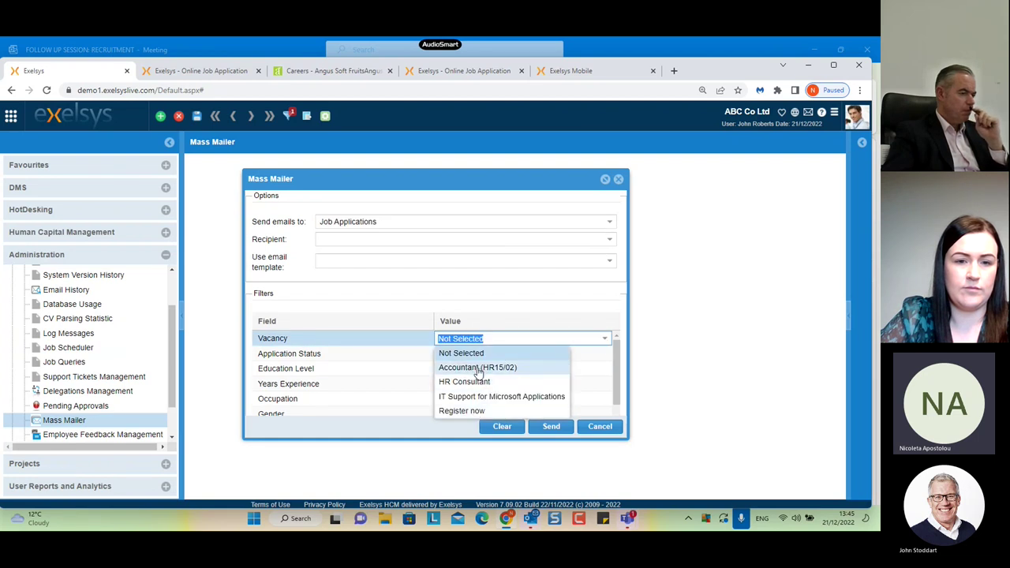
click(478, 367)
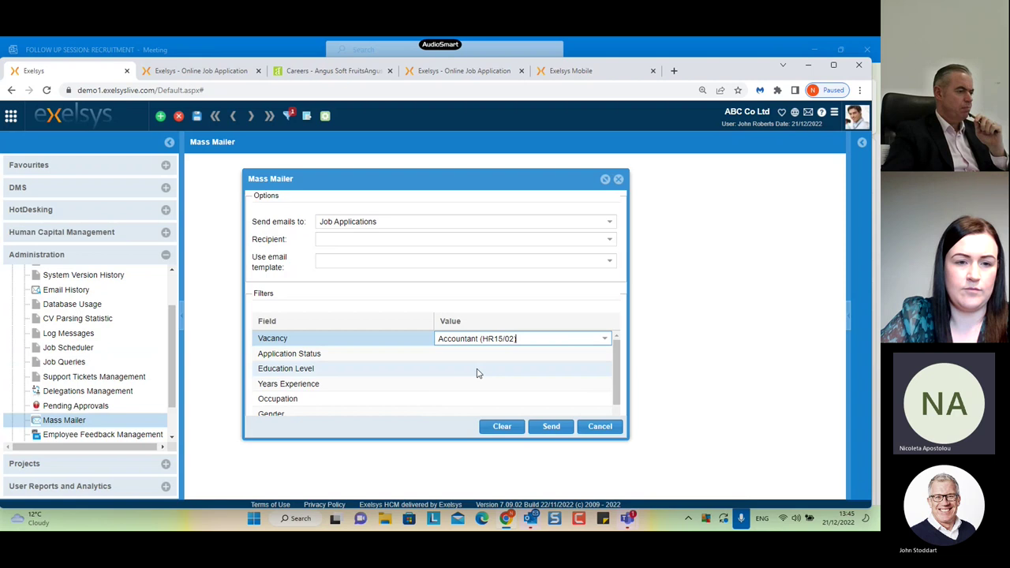
click(588, 355)
click(604, 354)
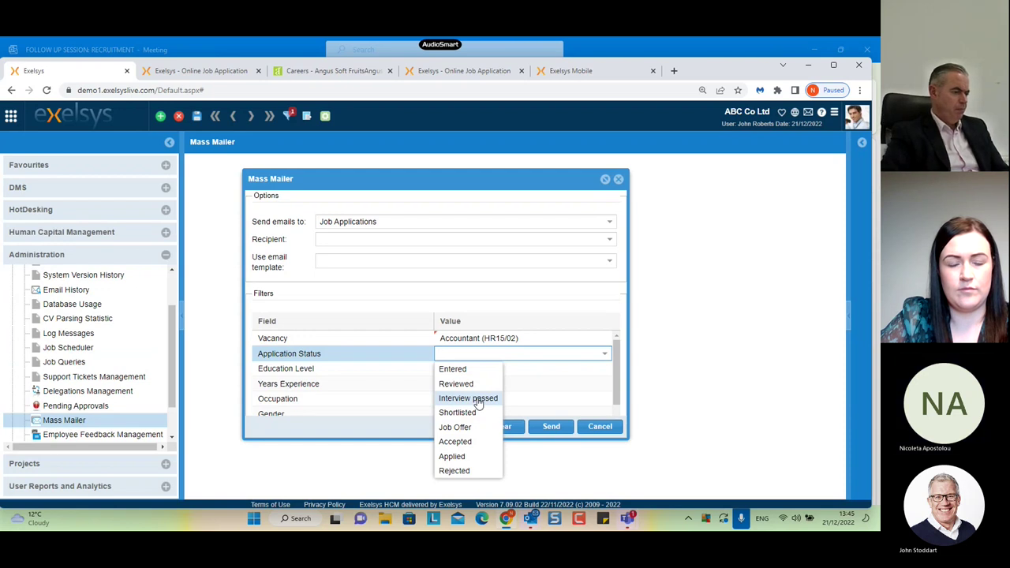
click(479, 400)
click(604, 353)
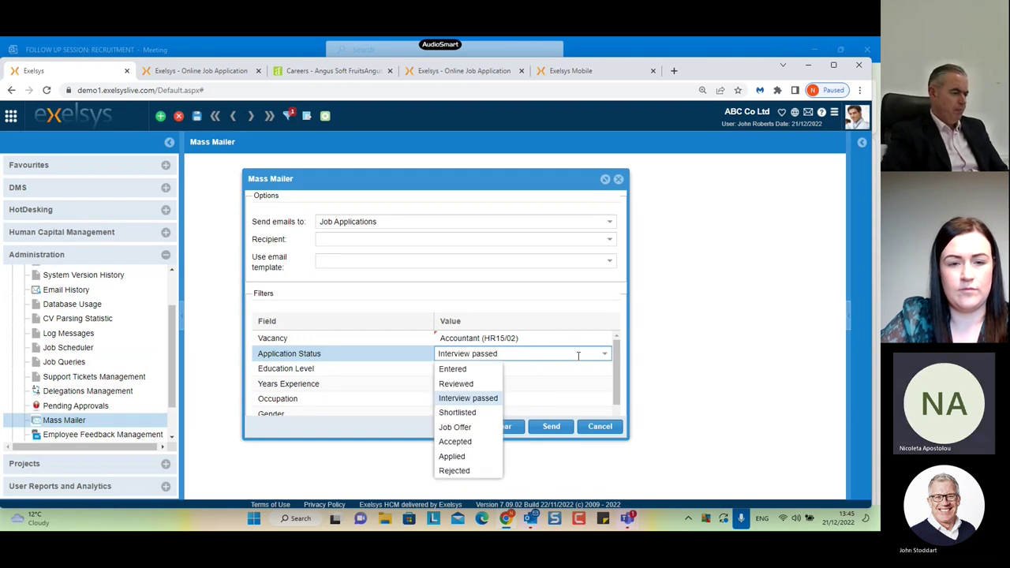
click(475, 411)
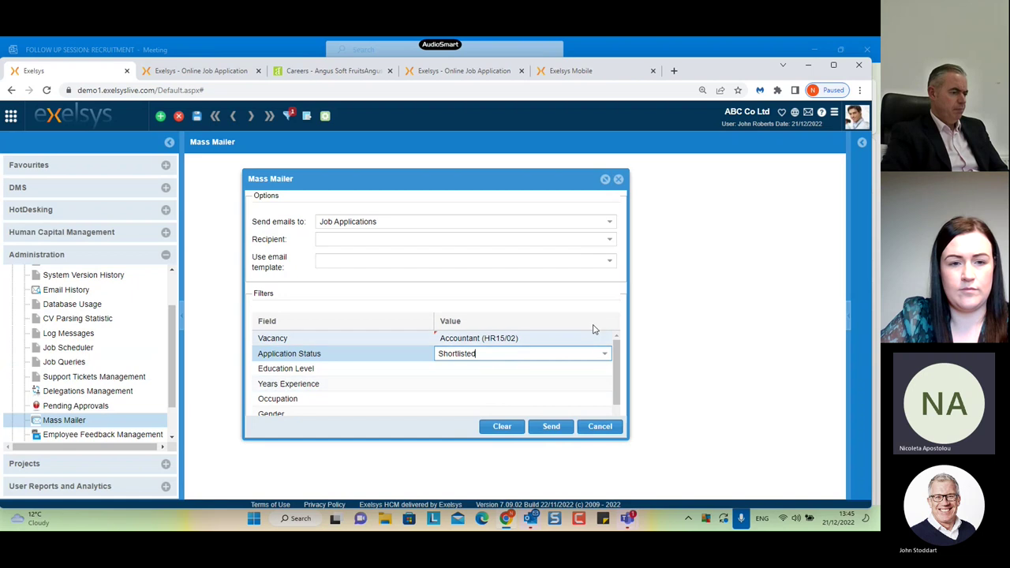
Step: Use the Shortlisted Notification template for the mass mailing, start sending it, then dismiss the confirmation and cancel the mailer
click(610, 262)
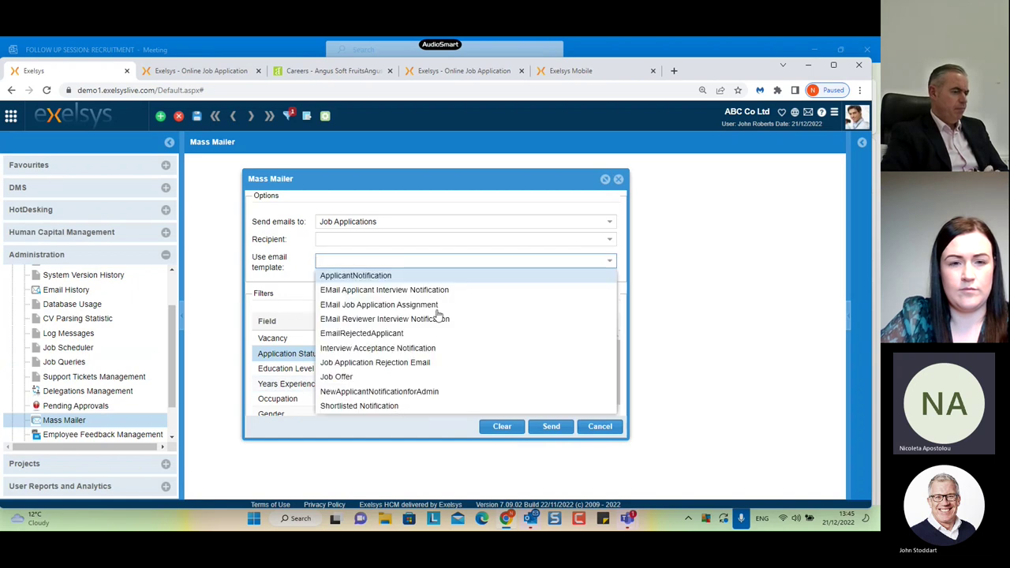
click(415, 407)
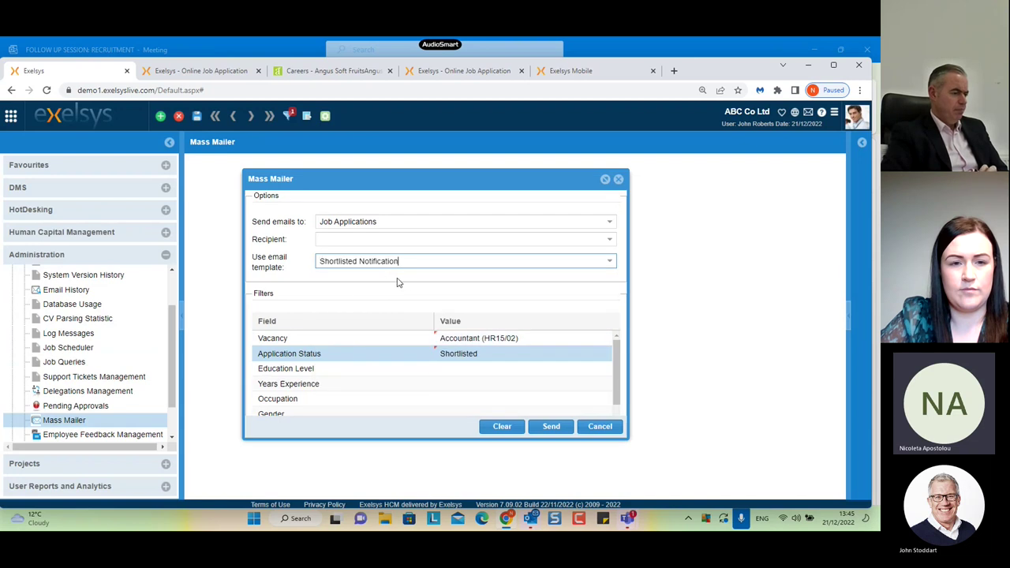
click(551, 427)
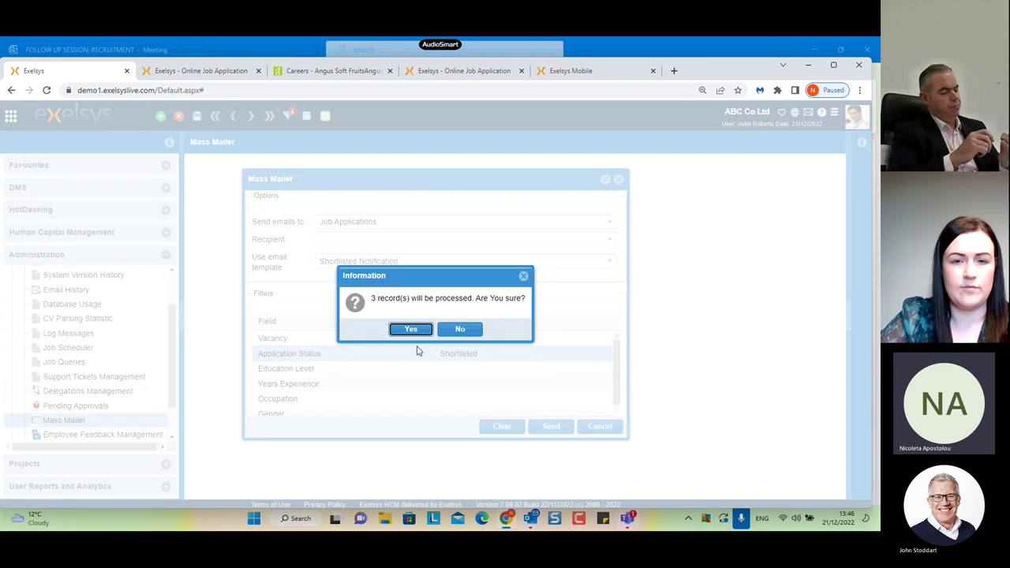
click(523, 276)
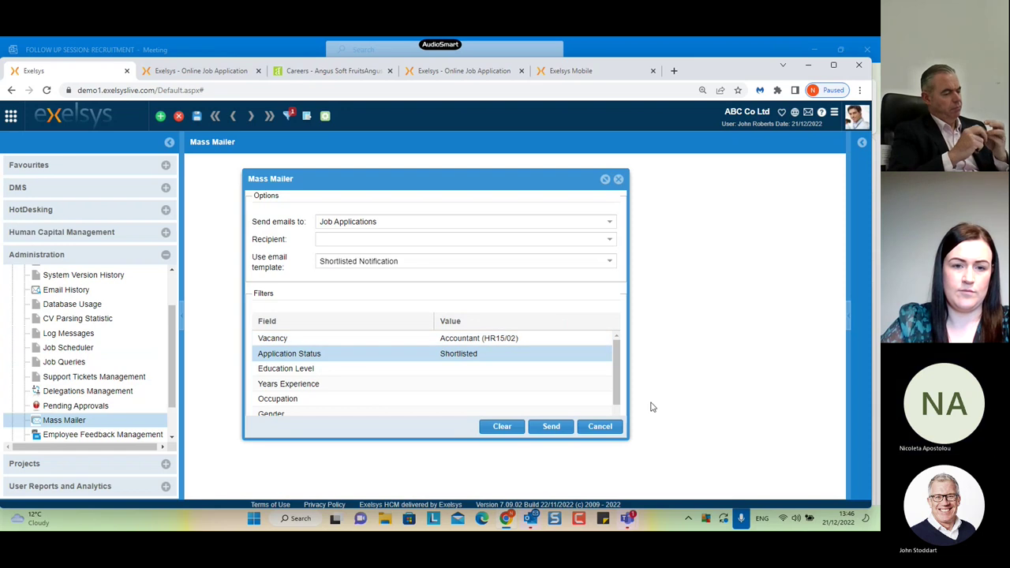
click(601, 427)
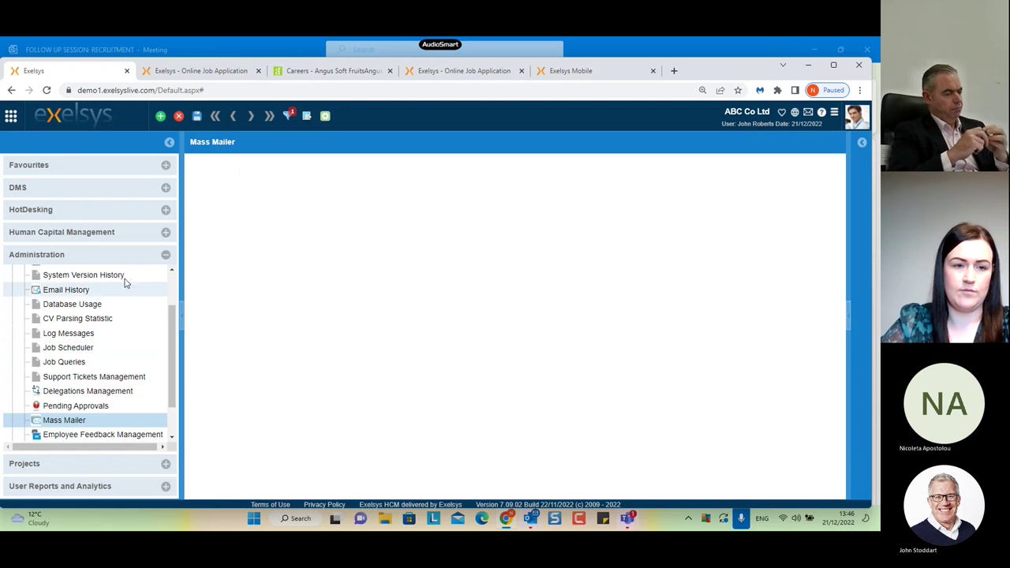
Step: Reopen the job applications, set the 28/12/2011 HR Manager application's status to Accepted, and cancel without saving
click(69, 235)
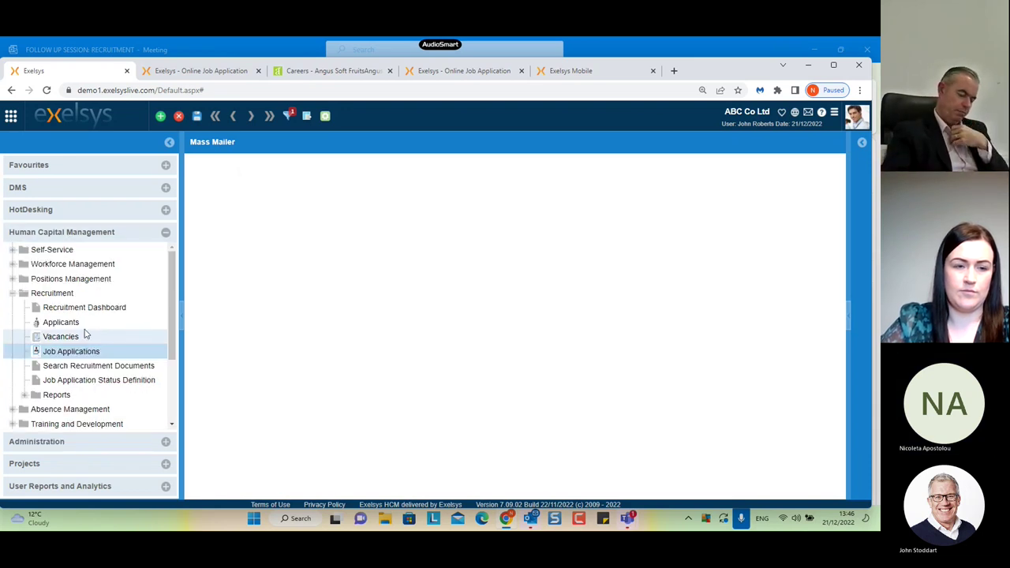
click(79, 352)
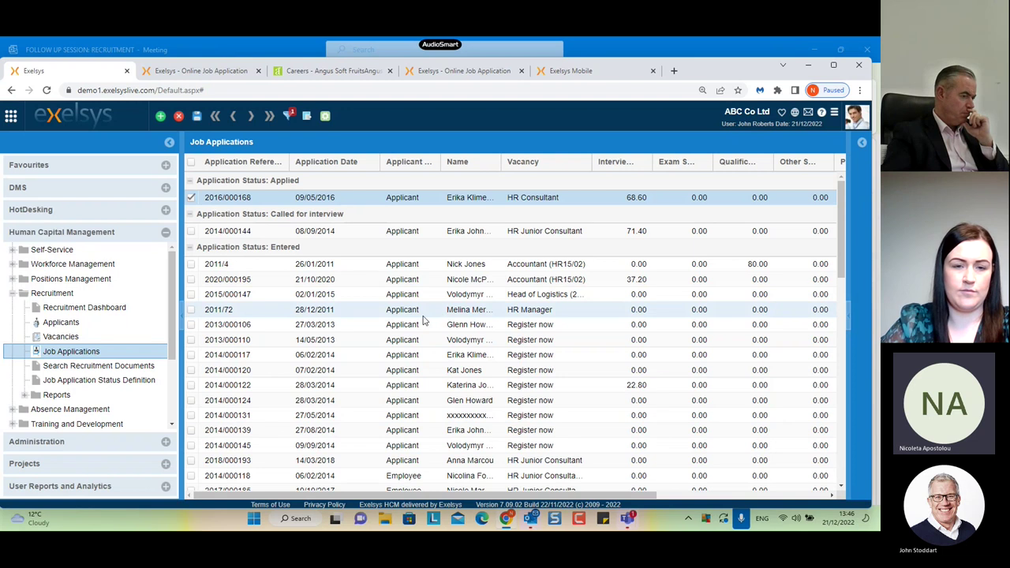
click(421, 313)
double_click(421, 315)
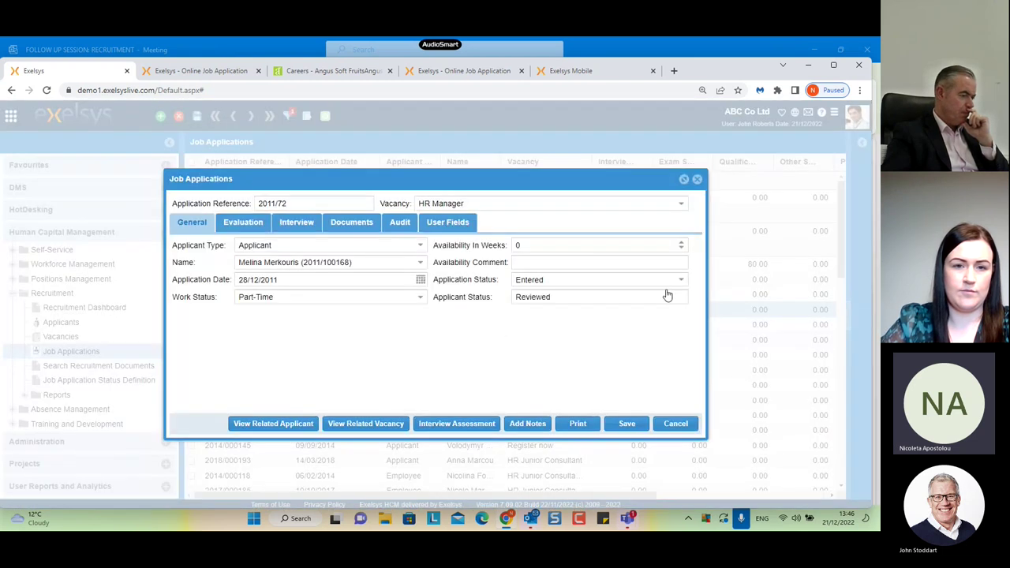
click(681, 279)
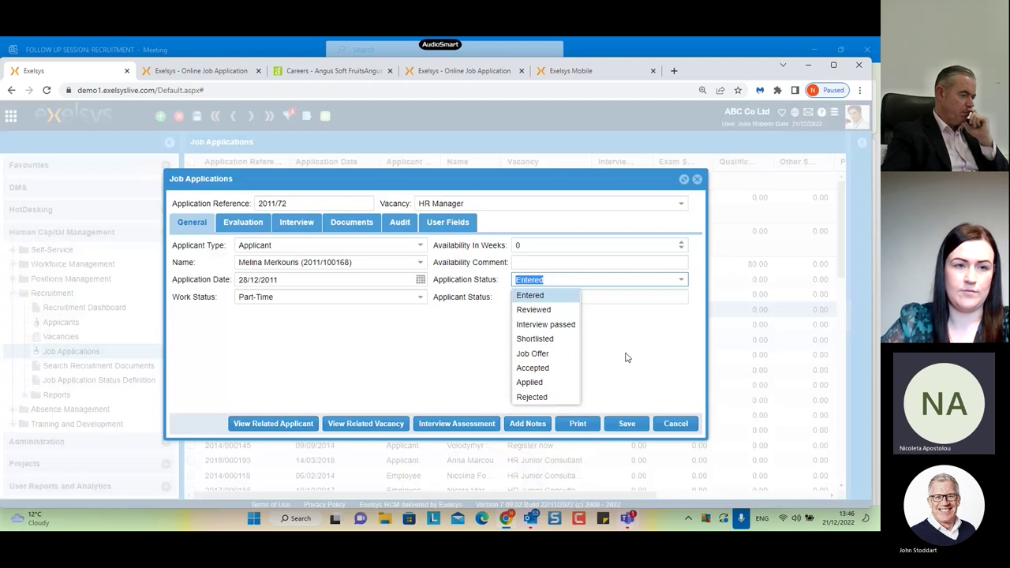
click(544, 368)
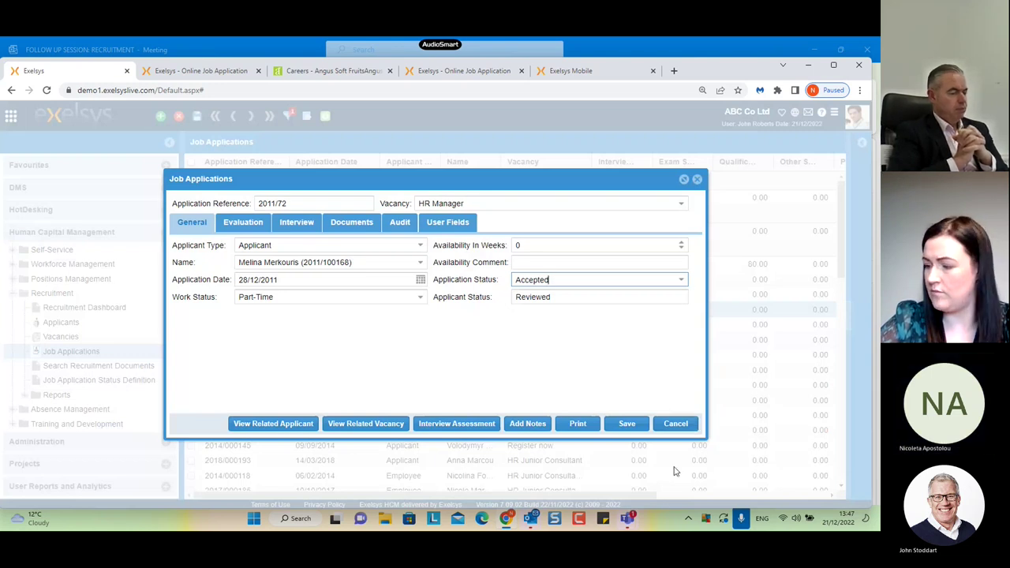
click(675, 424)
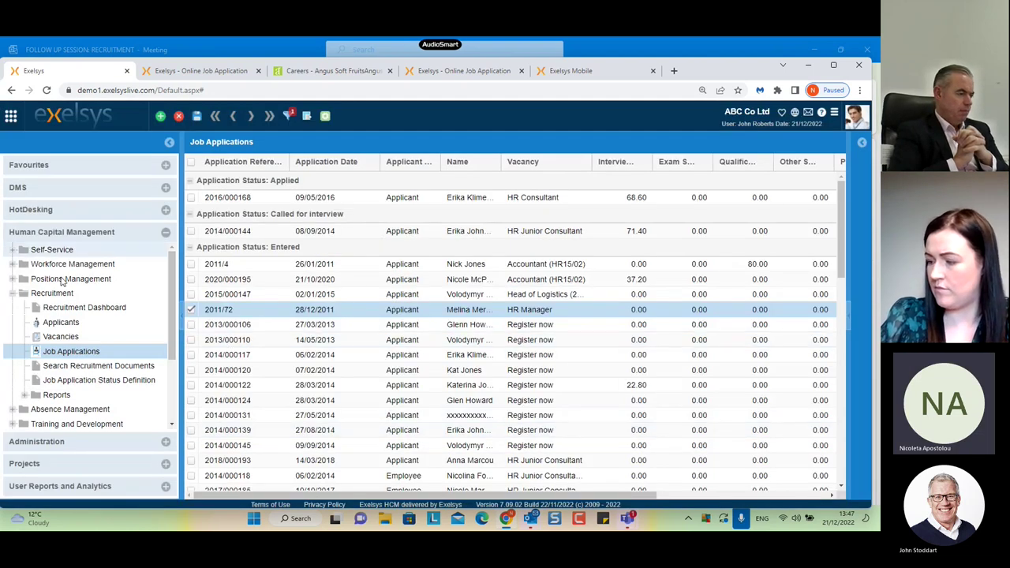
Step: Check the education level options in the recruitment document search and search for documents containing the keyword SQL
click(94, 371)
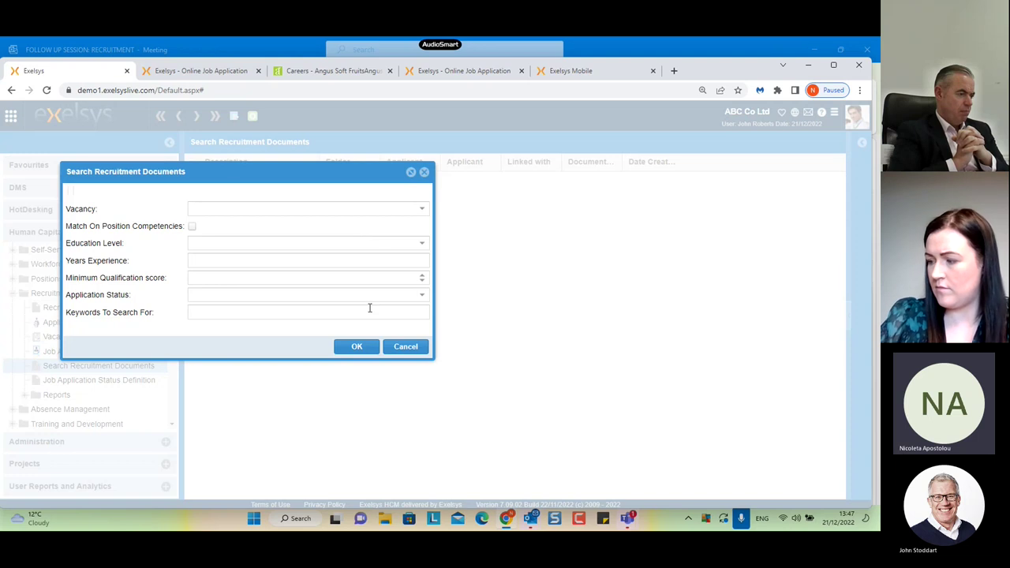
click(422, 208)
click(105, 247)
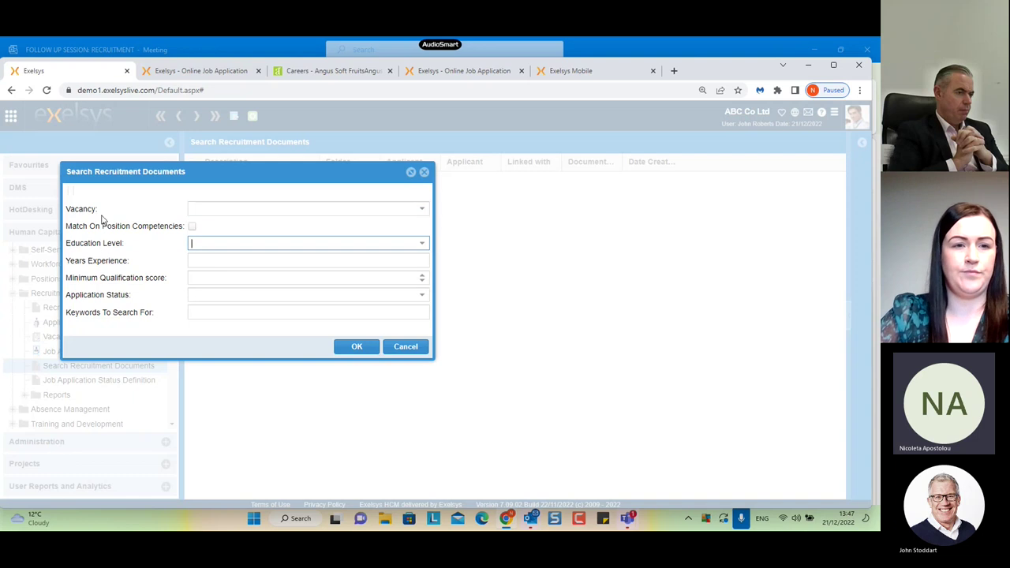
click(423, 245)
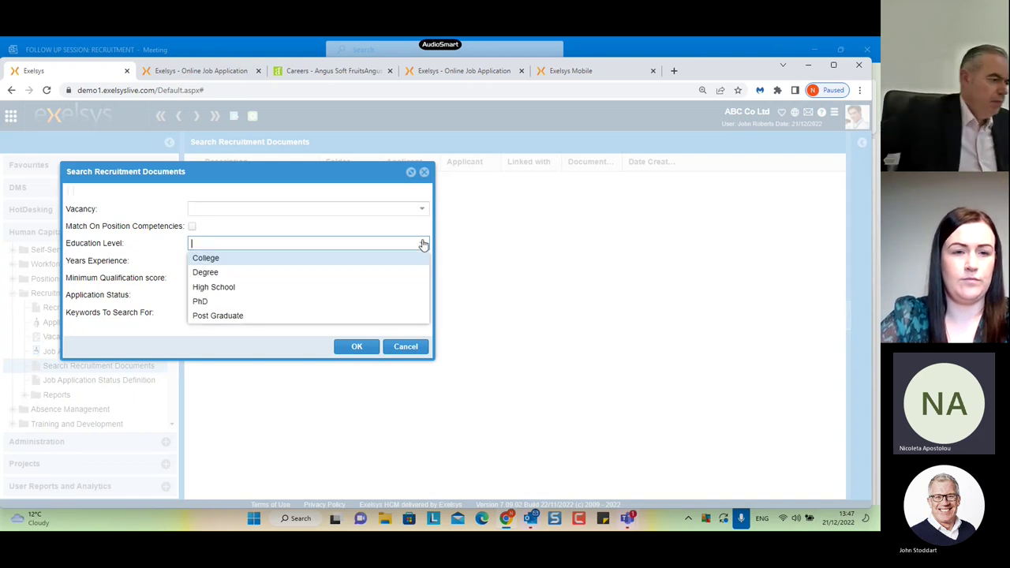
click(342, 240)
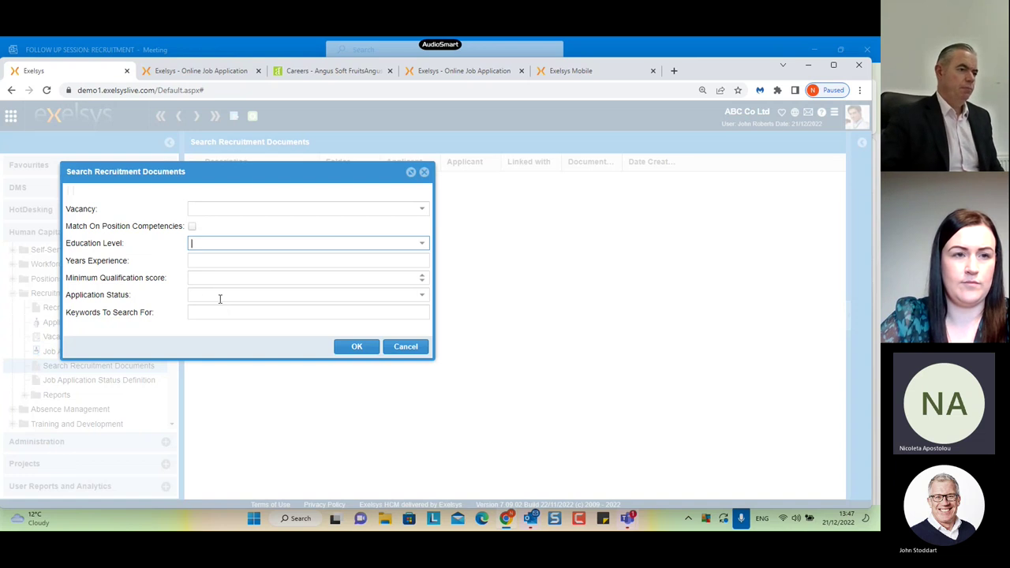
click(278, 311)
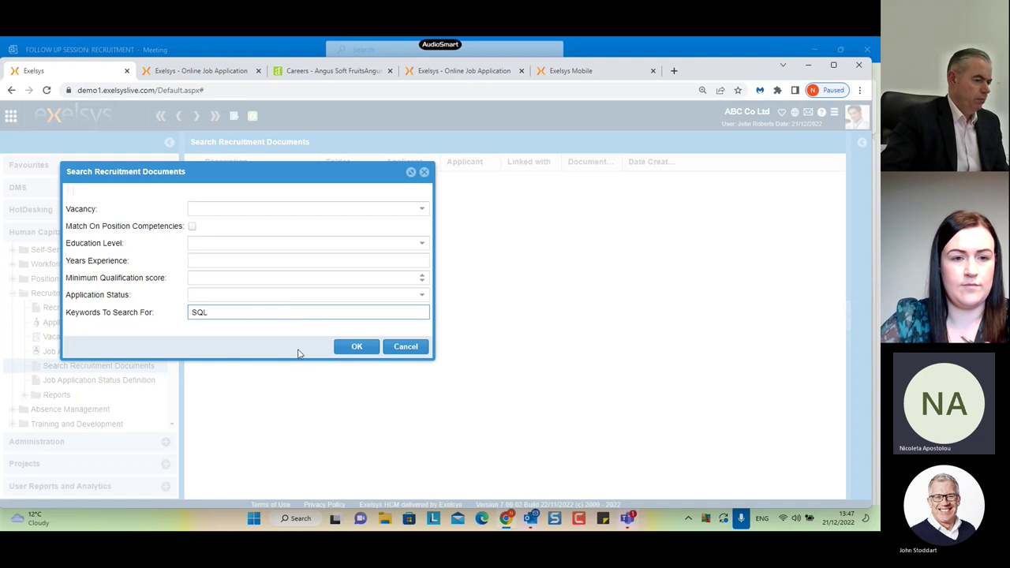
click(359, 348)
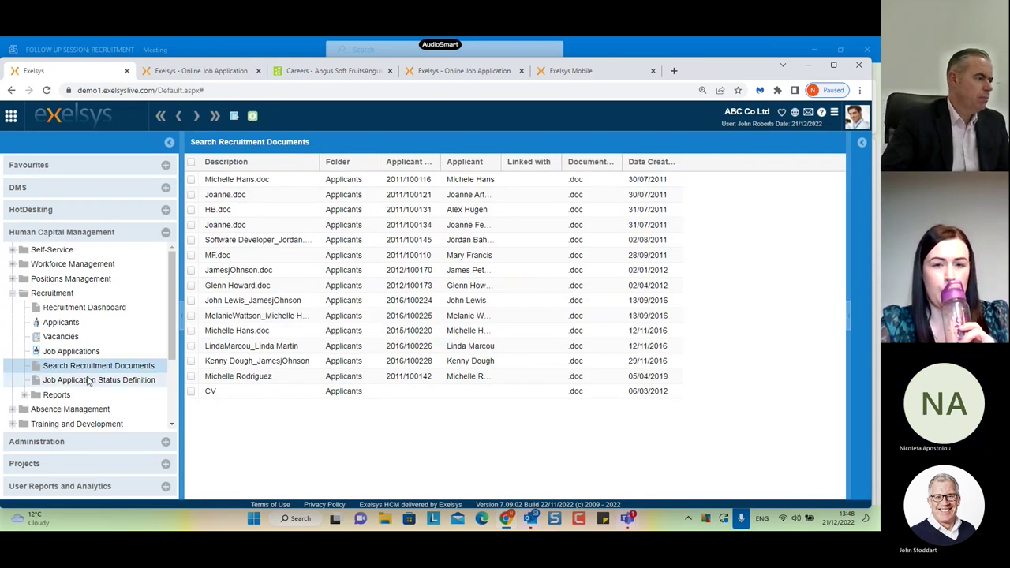
Step: Expand the recruitment reports, then return to the job applications and view the one dated 14/05/2013, closing it without changes
click(23, 397)
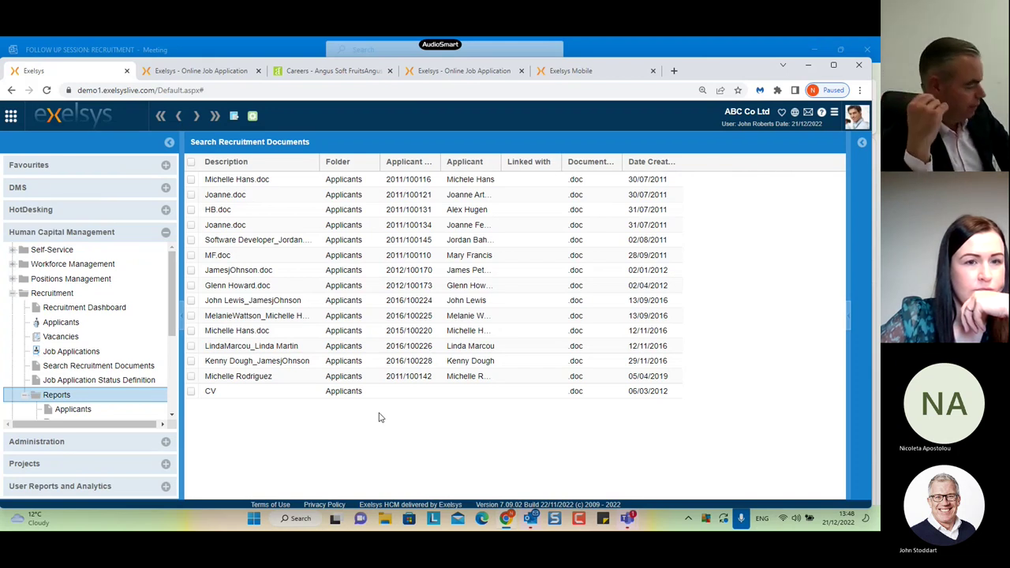
click(88, 353)
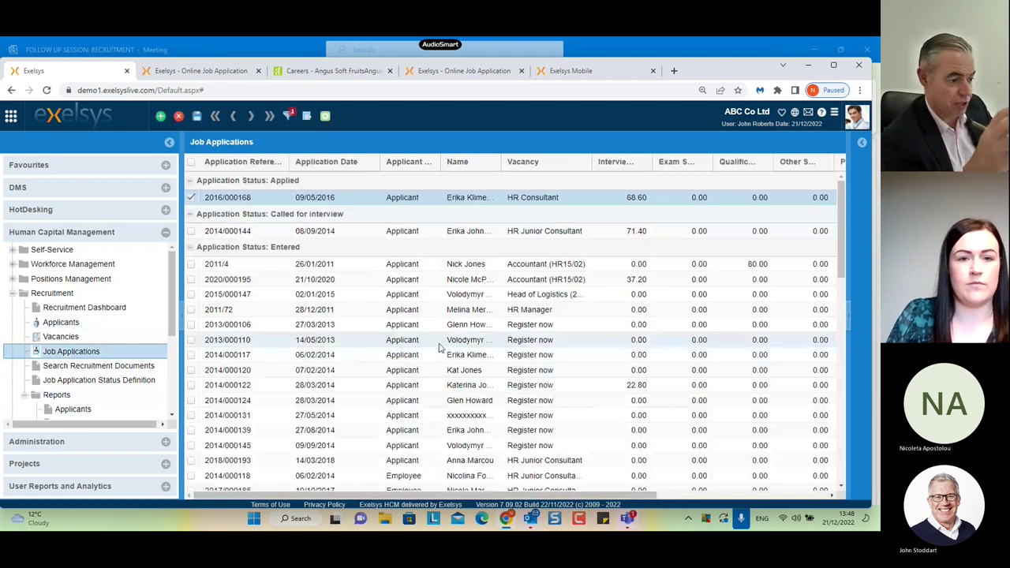
double_click(410, 339)
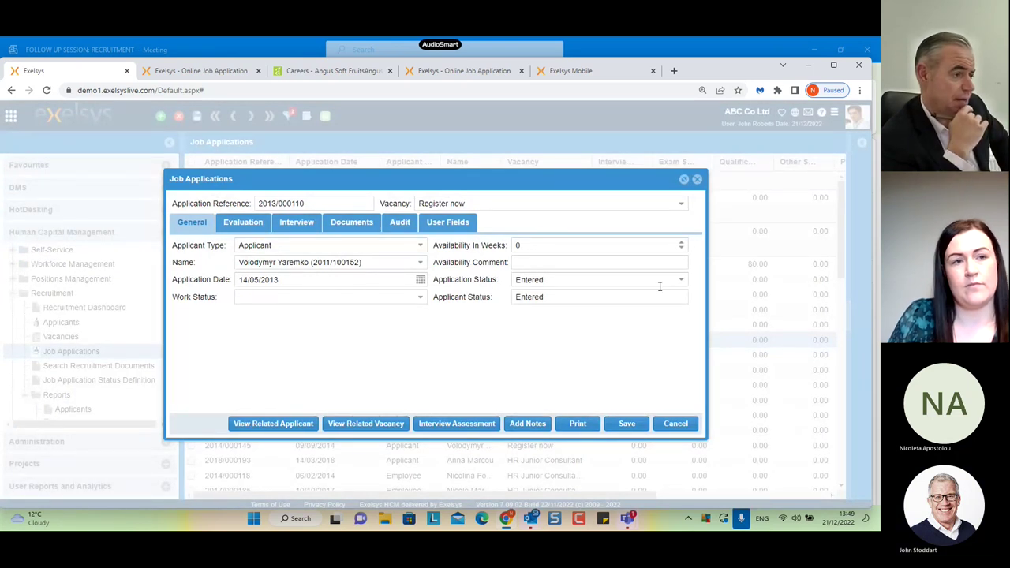
click(672, 423)
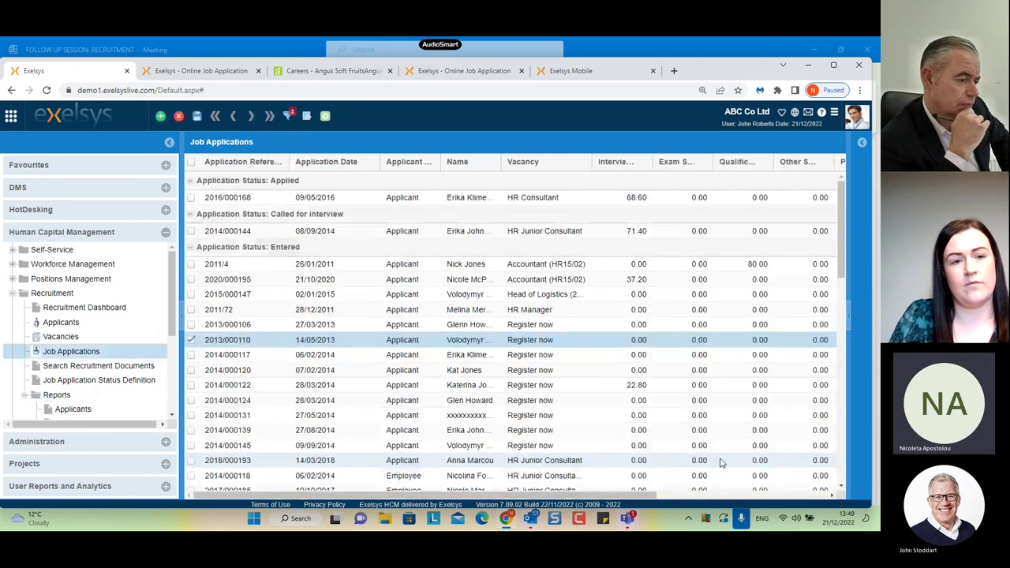
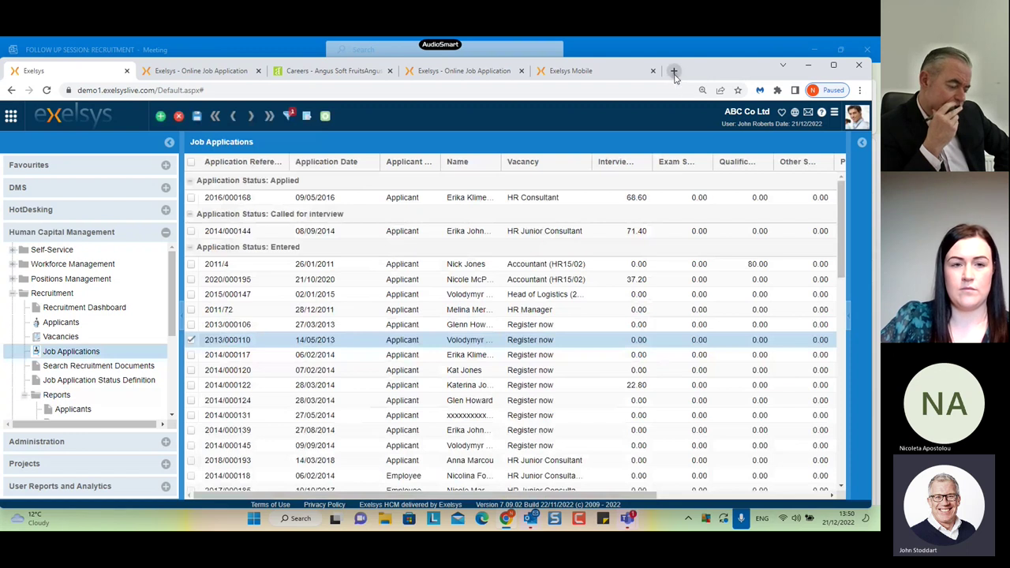
Step: Open the Exelsys Demo New UI site in a new browser tab and sign in by entering the account password and completing the robot check
click(674, 72)
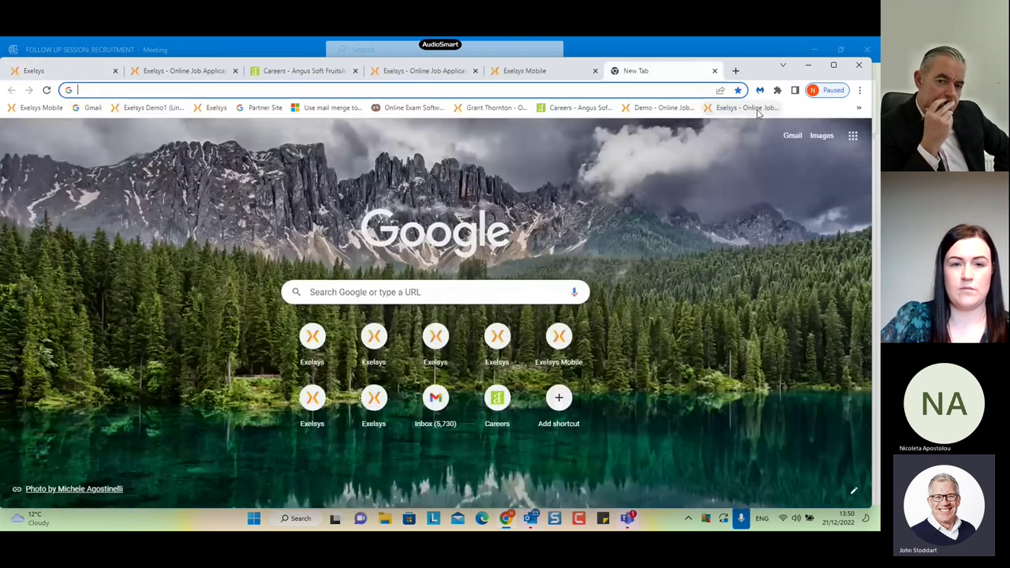
click(859, 108)
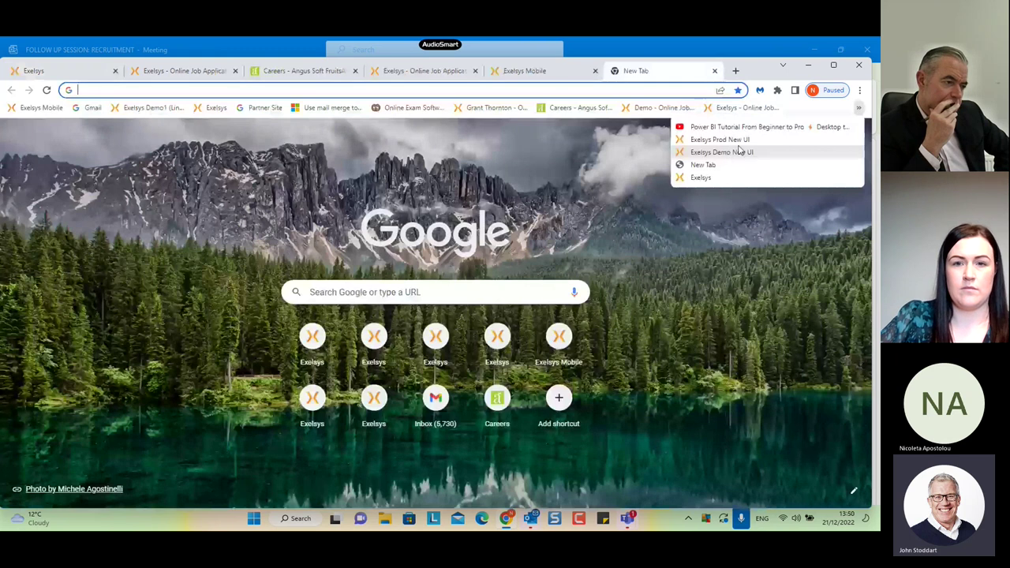
click(729, 154)
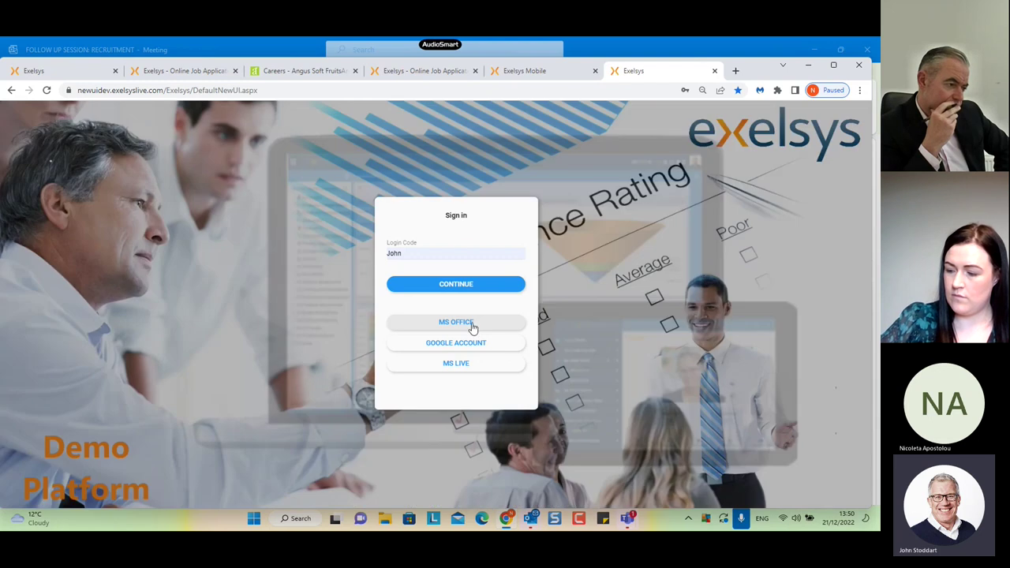
click(474, 285)
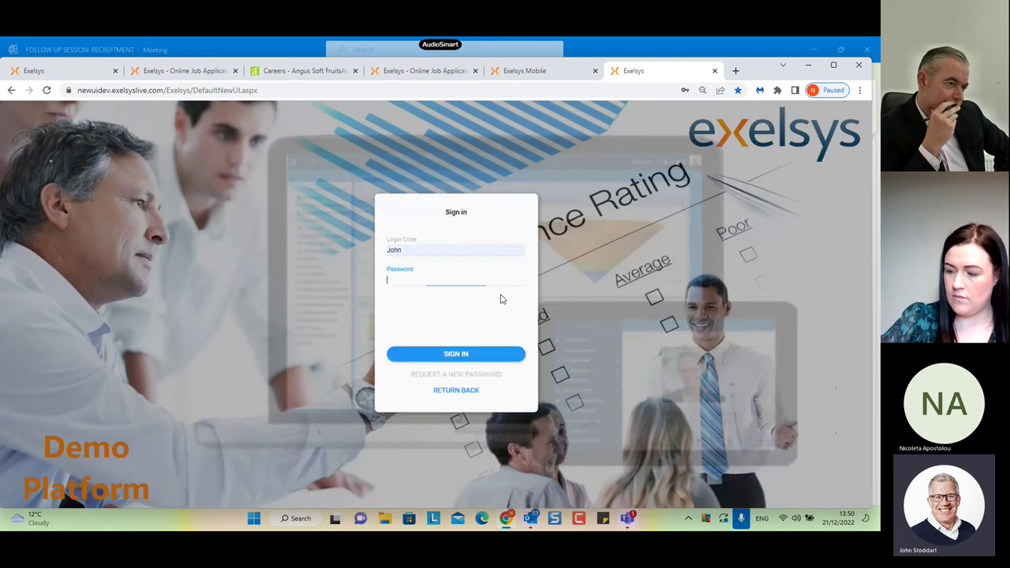
text(•••••••)
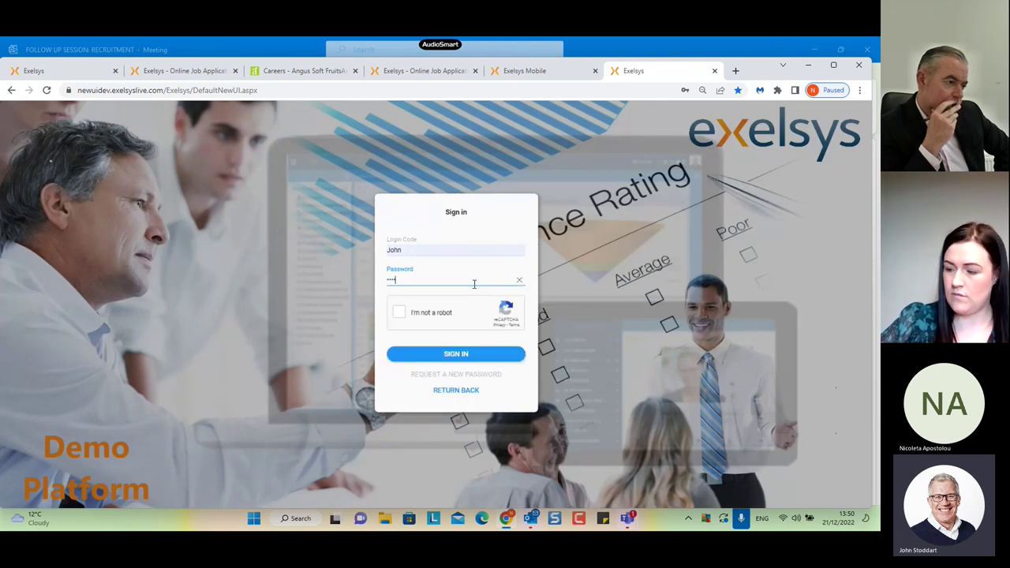
click(399, 313)
click(480, 355)
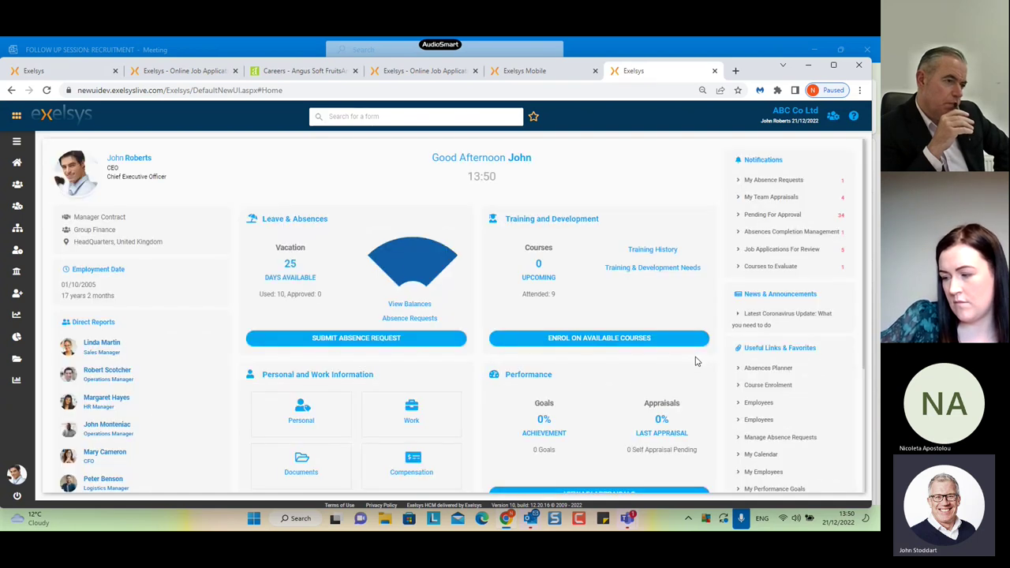
Step: Search the forms for "check", open Check List Templates, and view the tasks of the Onboarding Check List
click(370, 117)
text(chi)
text(ck)
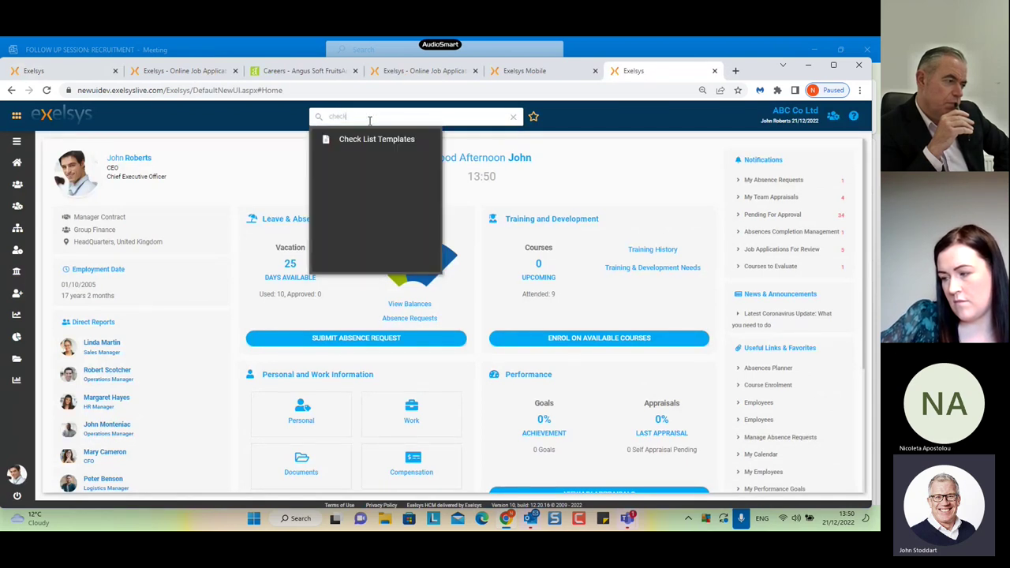
click(396, 142)
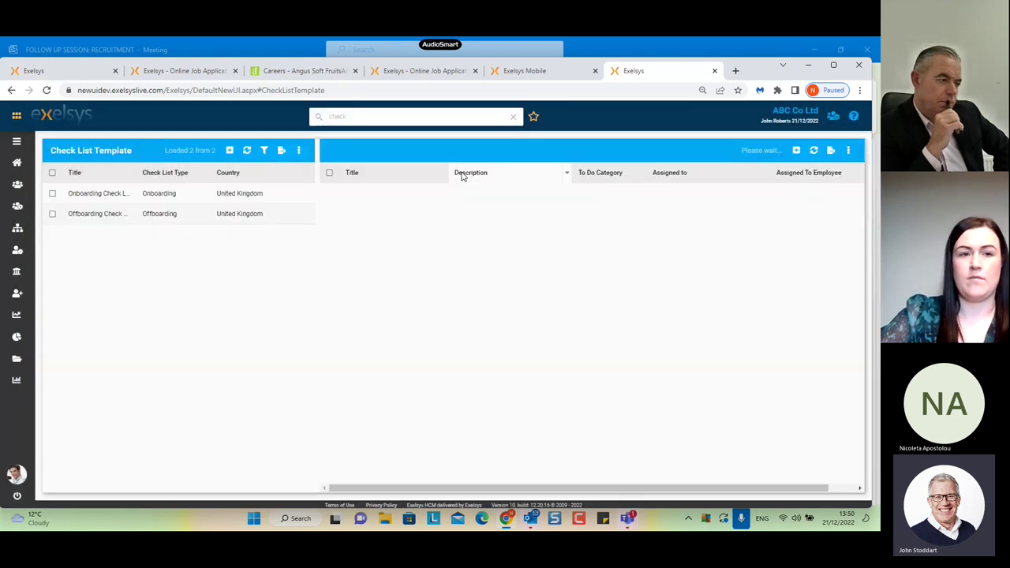
click(82, 198)
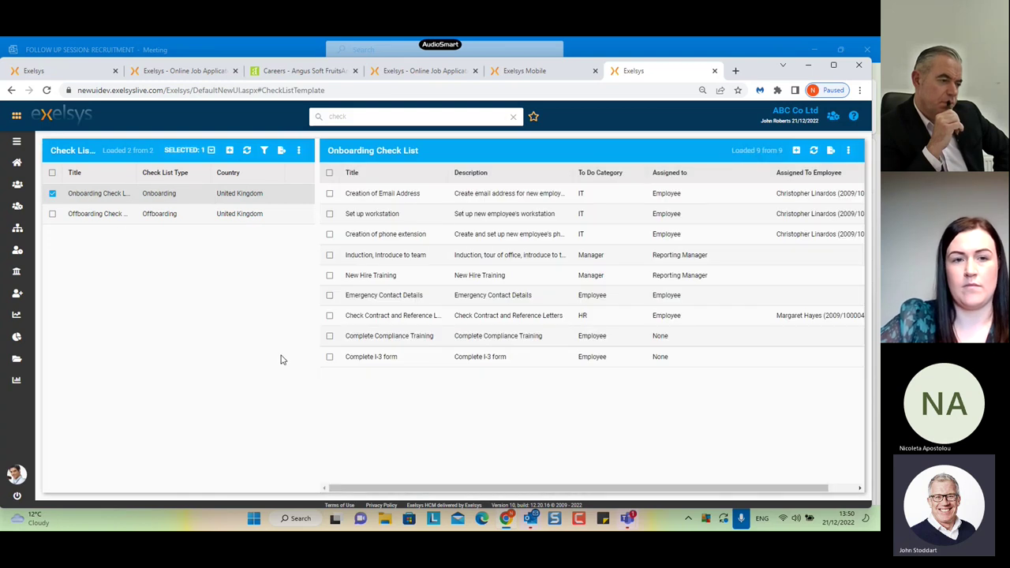
Step: Return to the job applications in the original Exelsys session and examine the available filter fields, closing the filter without setting any criteria
click(72, 72)
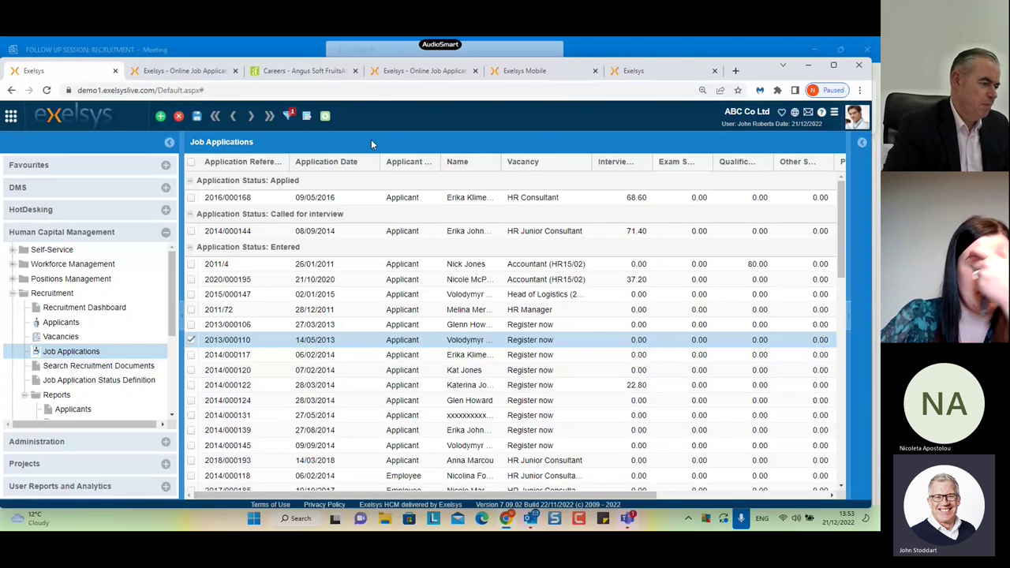
click(289, 117)
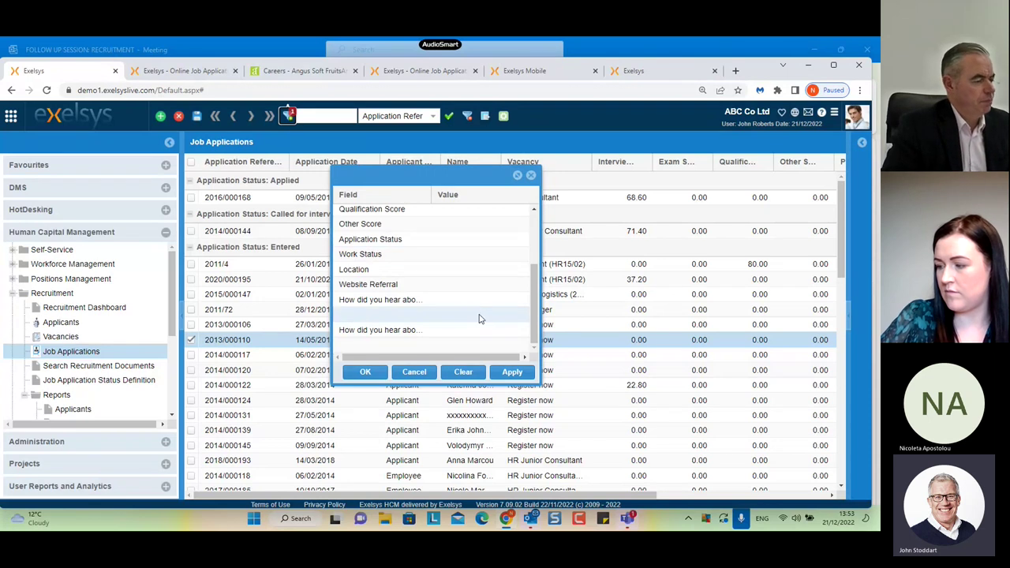
scroll(479, 318, up, 5)
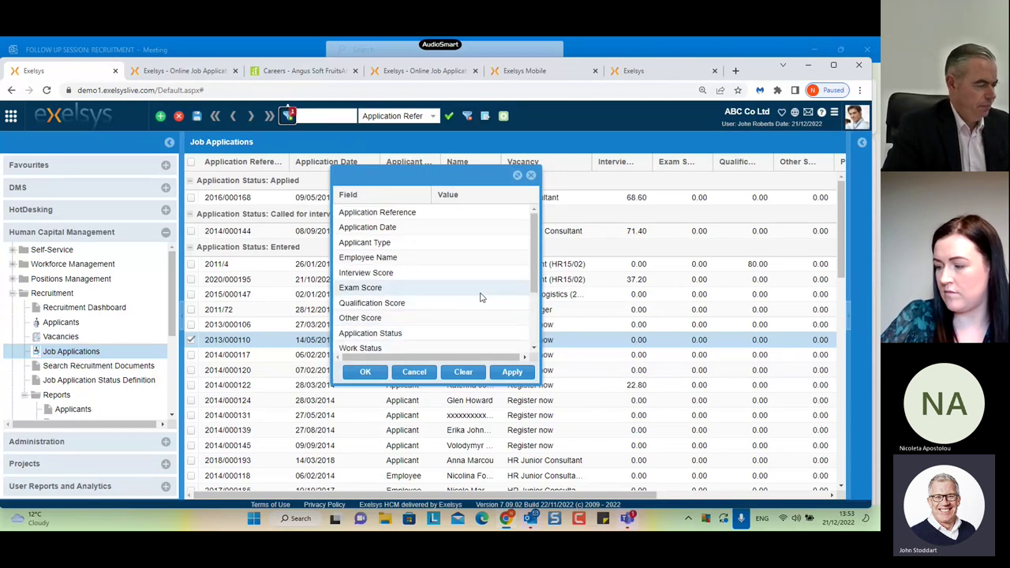
scroll(481, 298, down, 3)
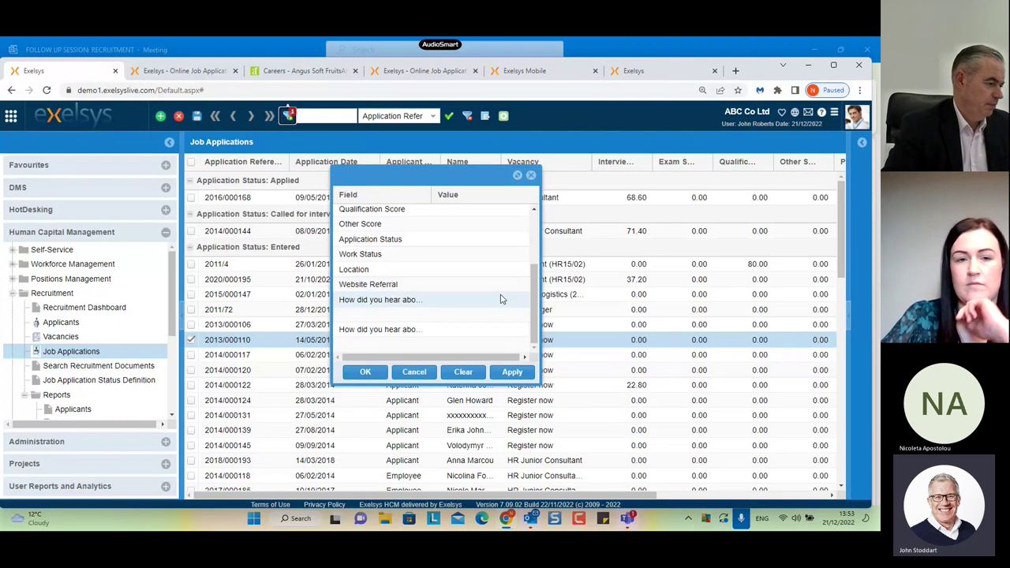
scroll(482, 273, up, 4)
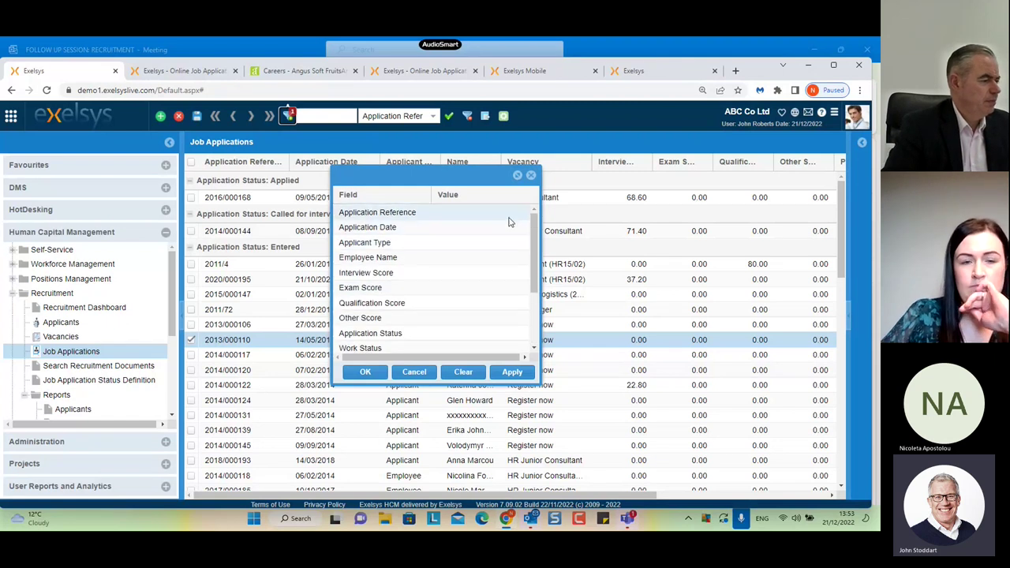
scroll(523, 289, down, 3)
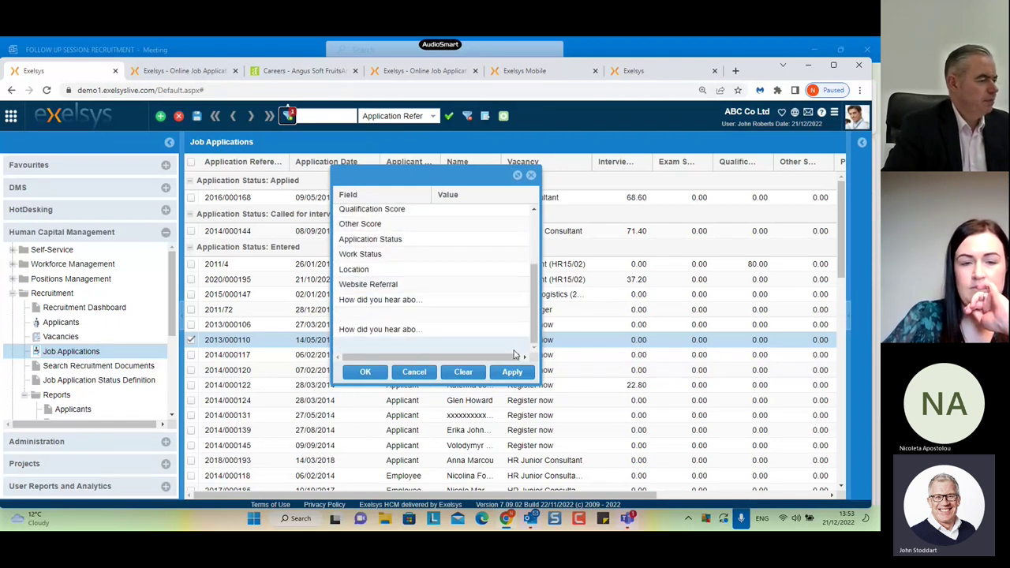
click(531, 174)
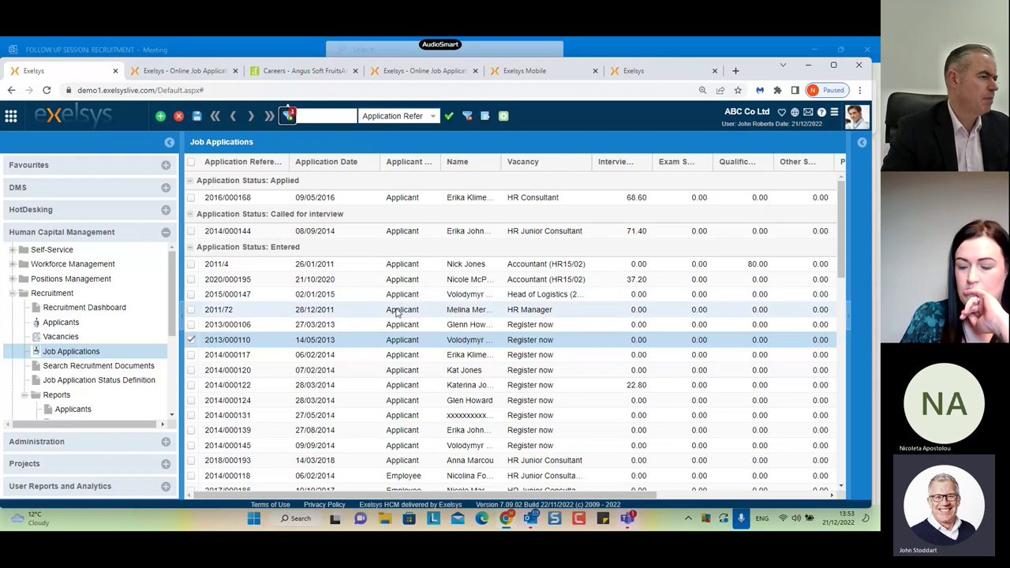
Step: Look through the job applications list and inspect the general details of the 14/05/2013 application, cancelling without saving
scroll(399, 308, down, 1)
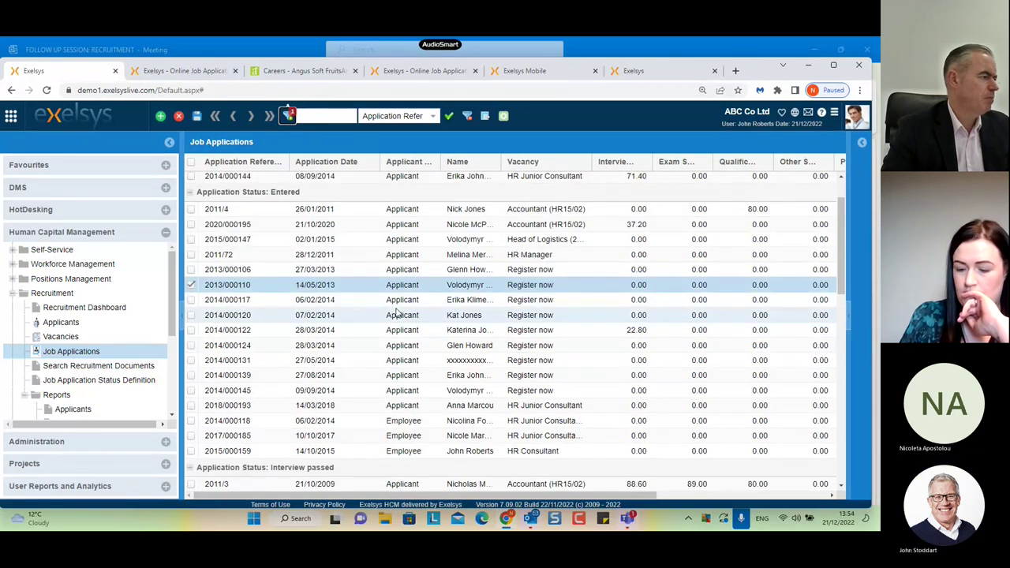
scroll(398, 313, up, 1)
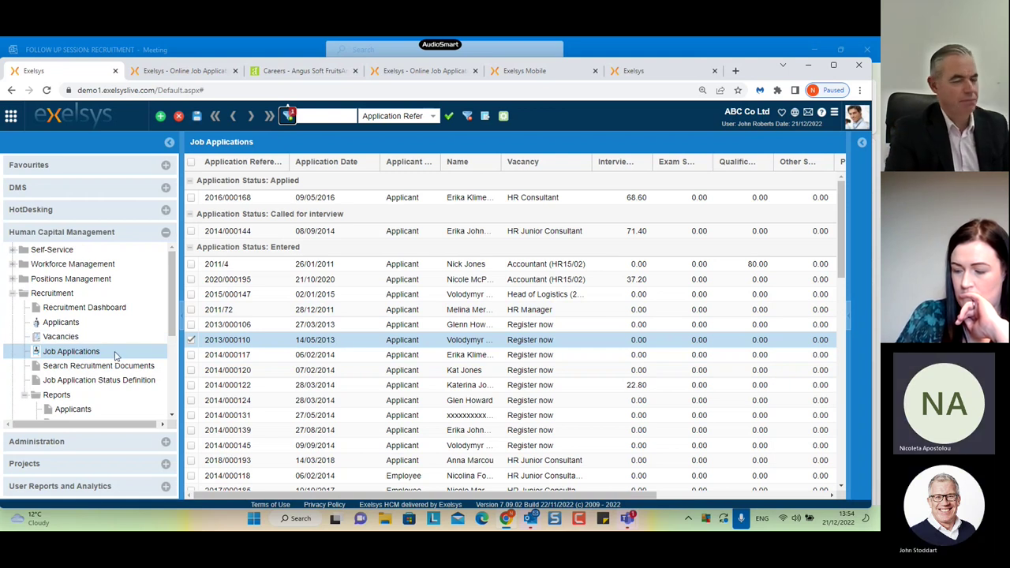
double_click(288, 343)
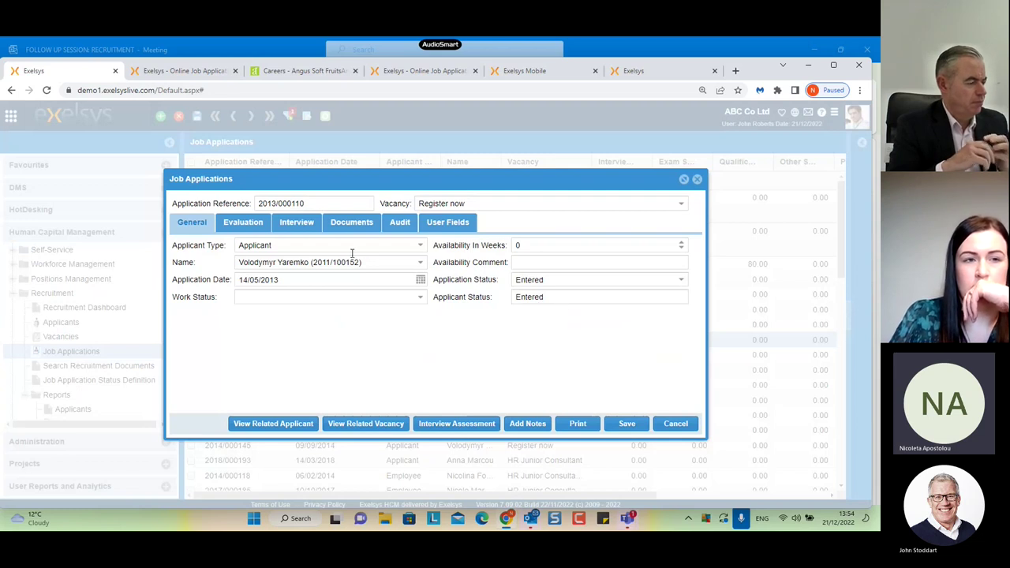
click(675, 424)
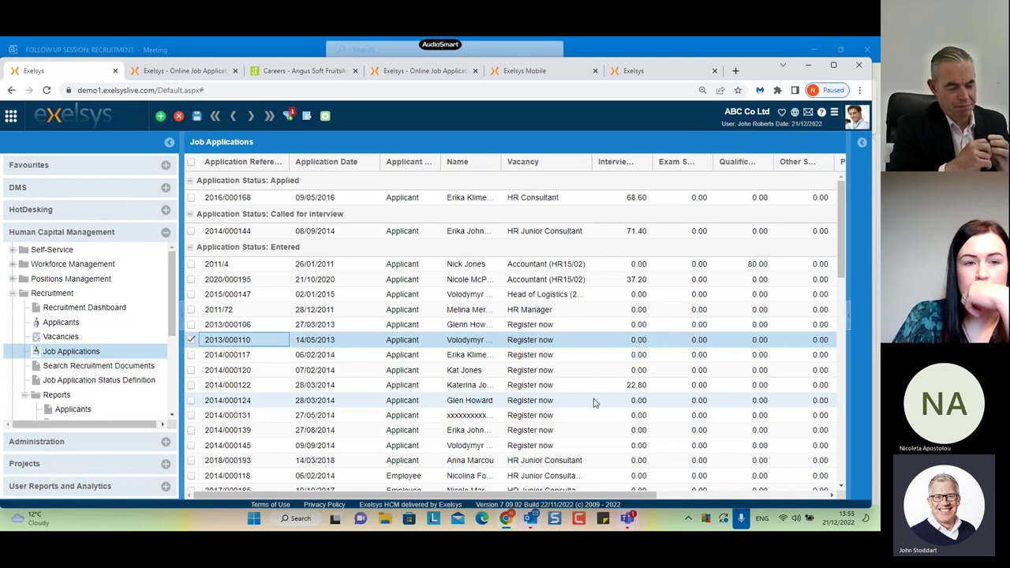
Step: Open the applicants list, select the Accepted applicant registered on 26/05/2014, and narrow the Initials column
click(130, 329)
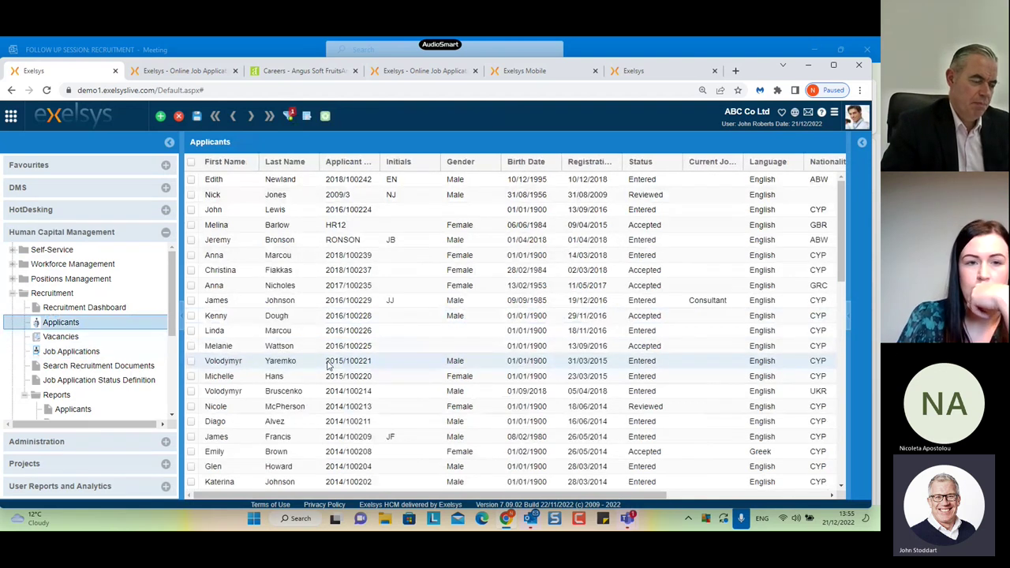
scroll(327, 379, down, 2)
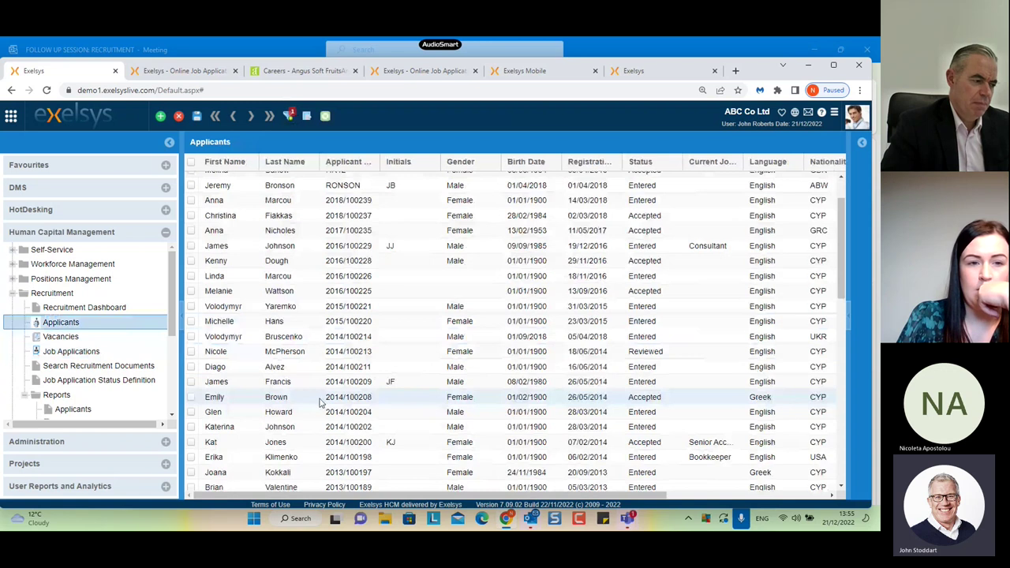
click(319, 401)
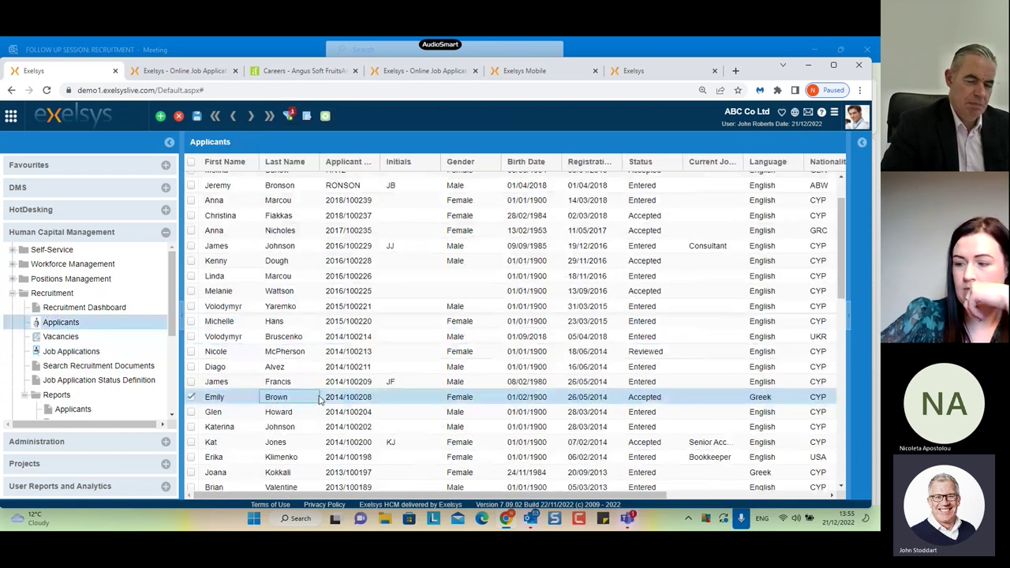
click(436, 161)
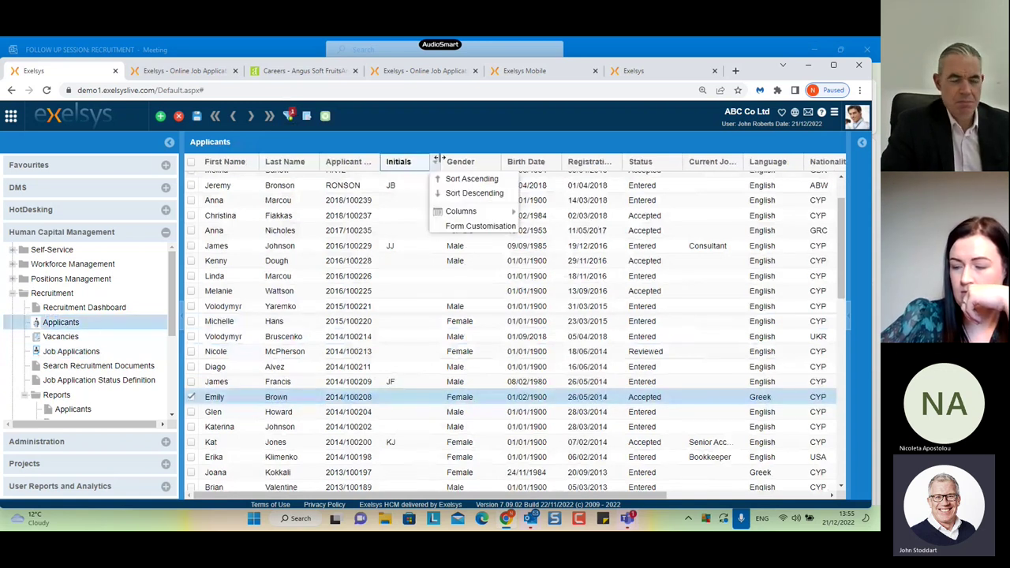
drag(437, 158, 413, 158)
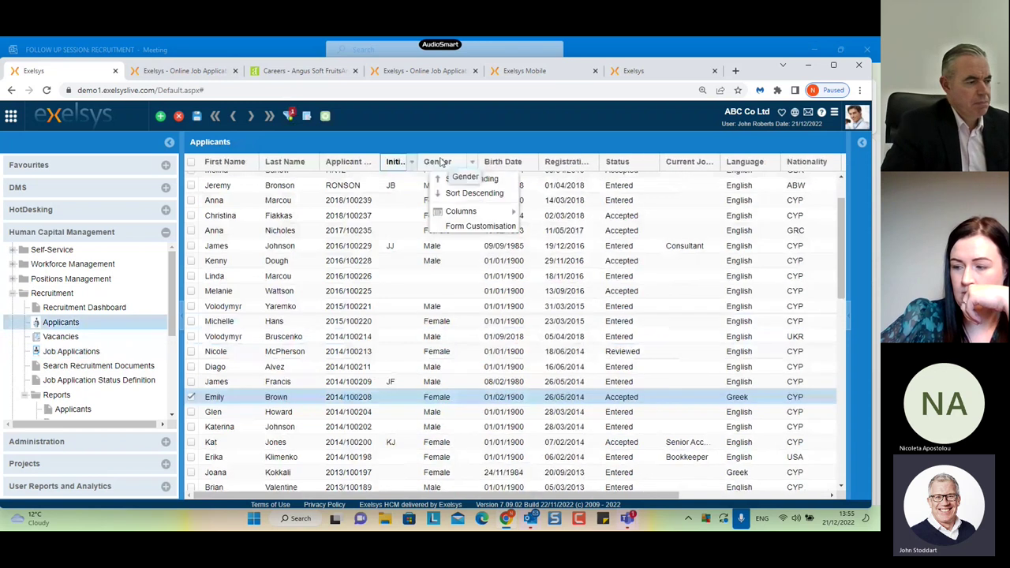
Step: View the selected applicant's details without saving, and examine the additional applicant actions, including the options for deleting and anonymising old applicants
double_click(305, 397)
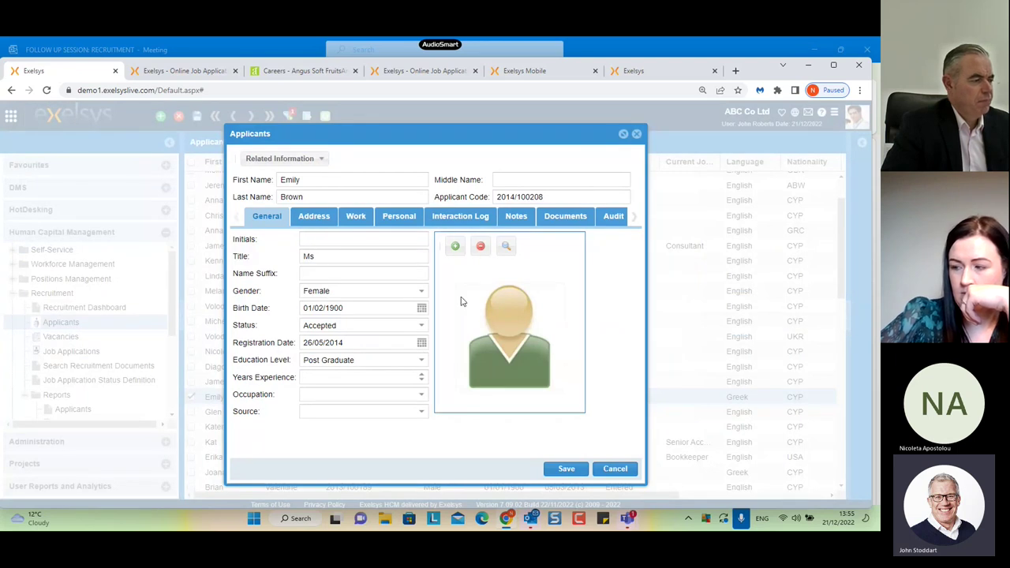
click(614, 468)
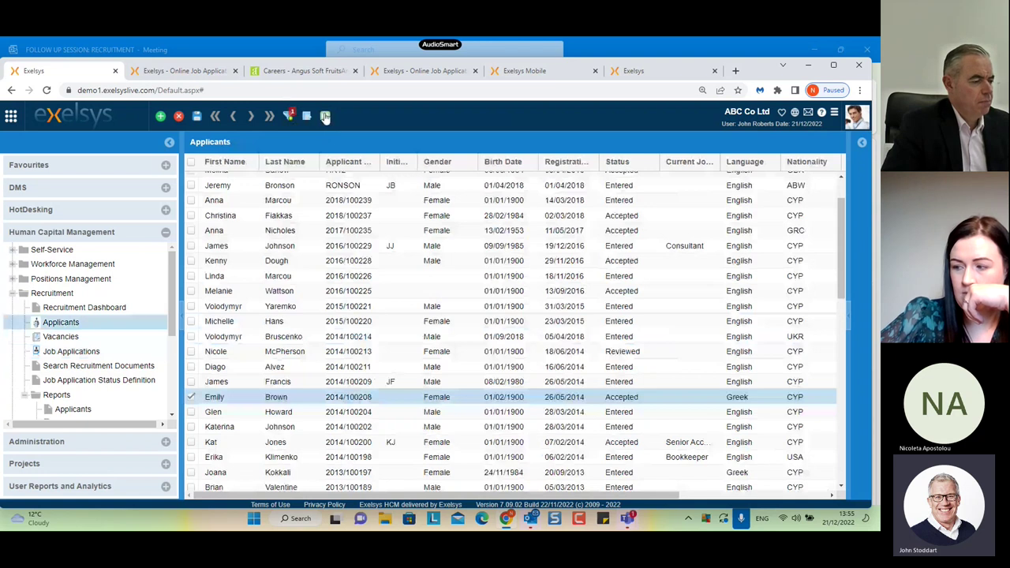
click(325, 116)
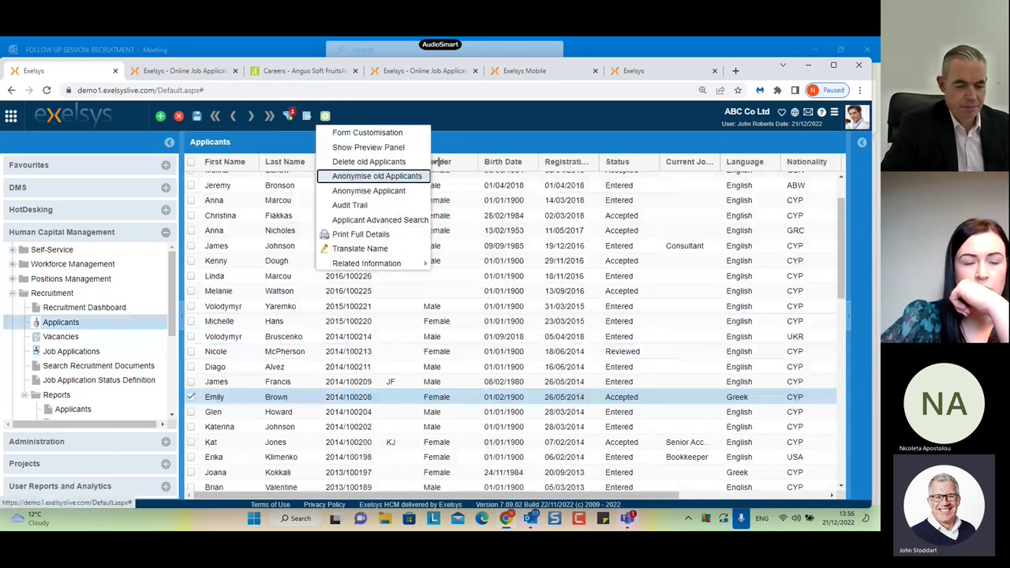
click(529, 114)
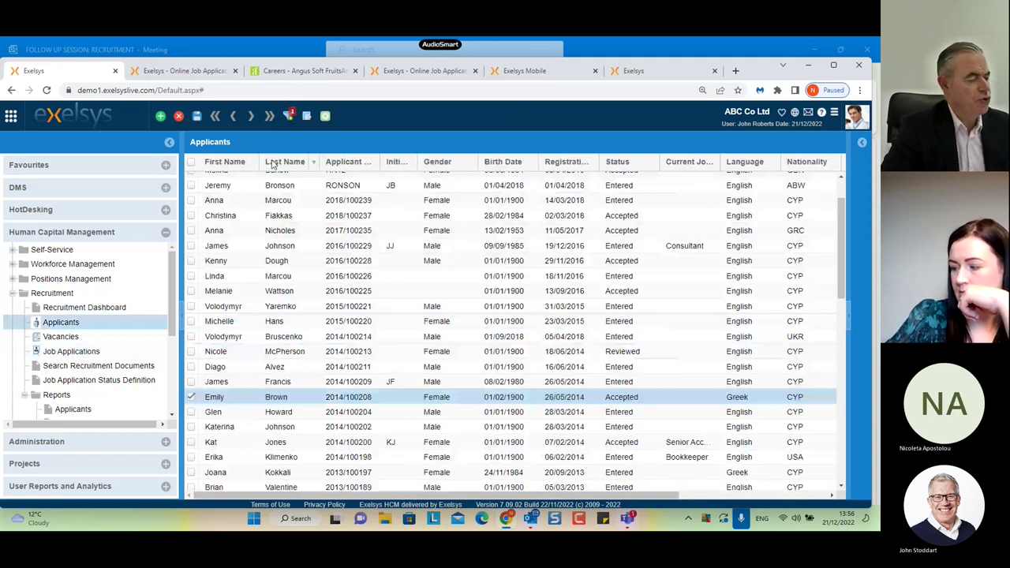
click(325, 116)
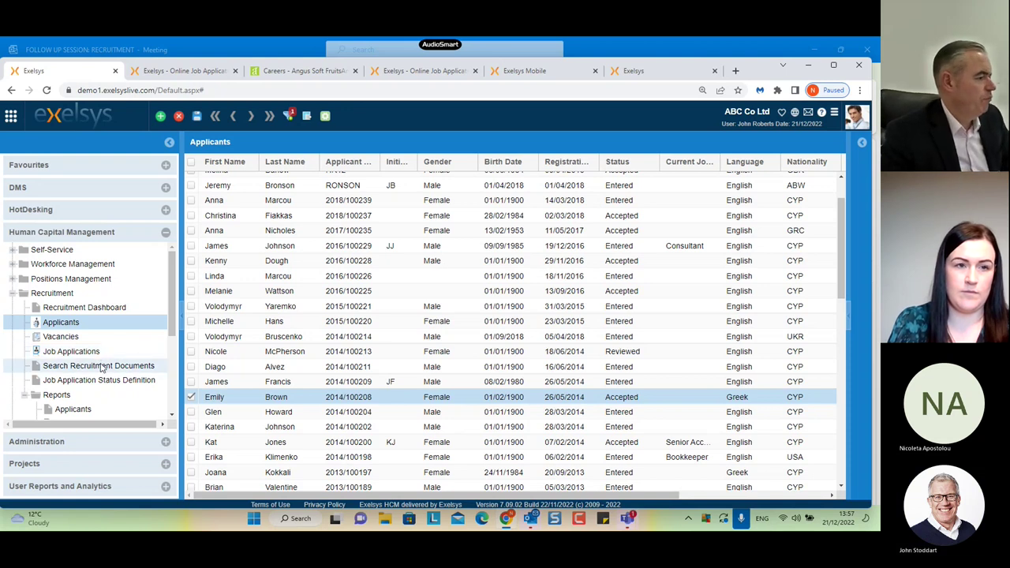
Step: Reopen the job applications list, and switch to Exelsys Mobile to sign out of the current account
click(98, 353)
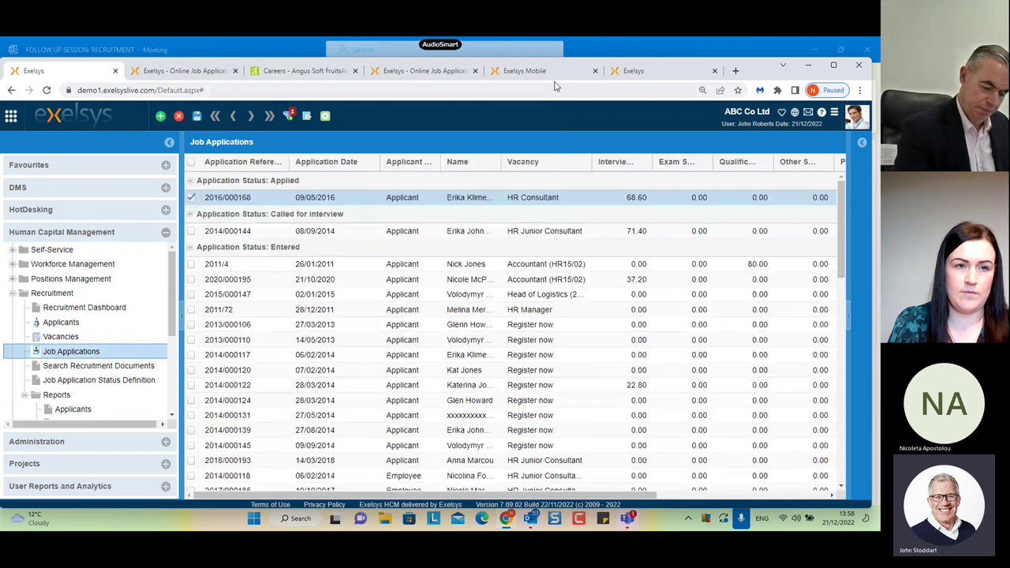
mouse_move(556, 82)
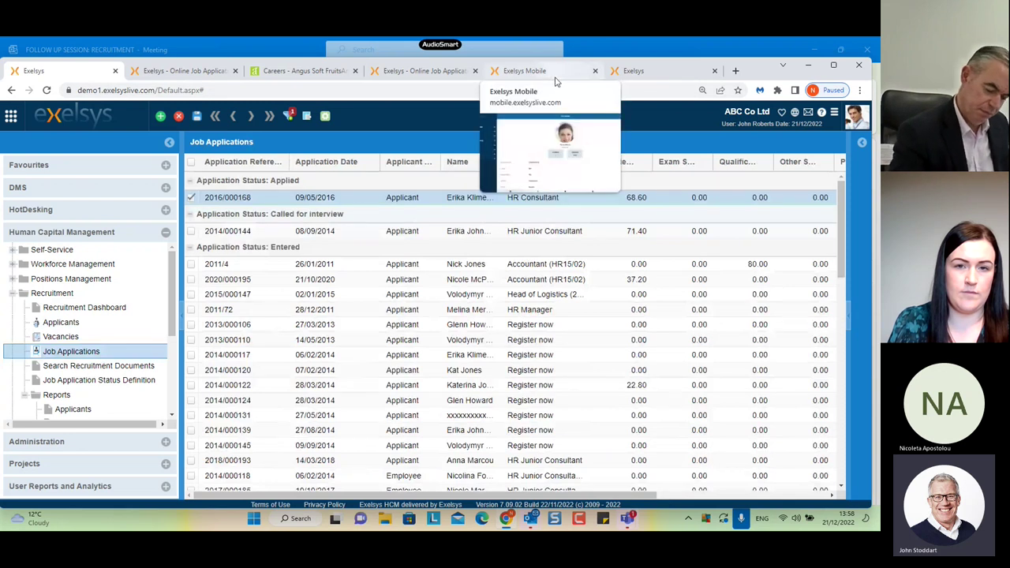
click(556, 71)
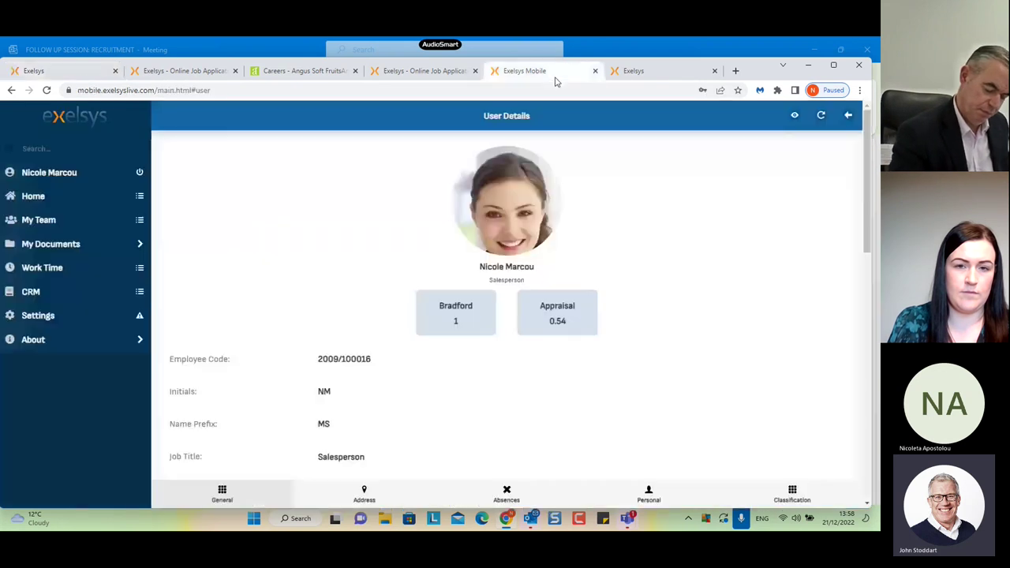
click(141, 173)
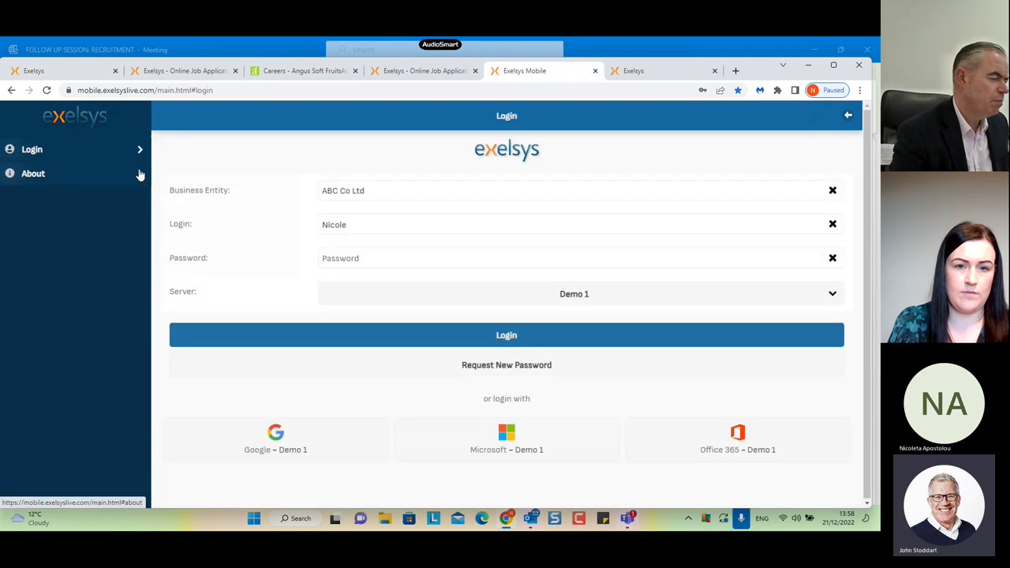
Step: Sign in to Exelsys Mobile for ABC Co Ltd on the Demo 1 server with the sales manager's login name and account password
click(493, 227)
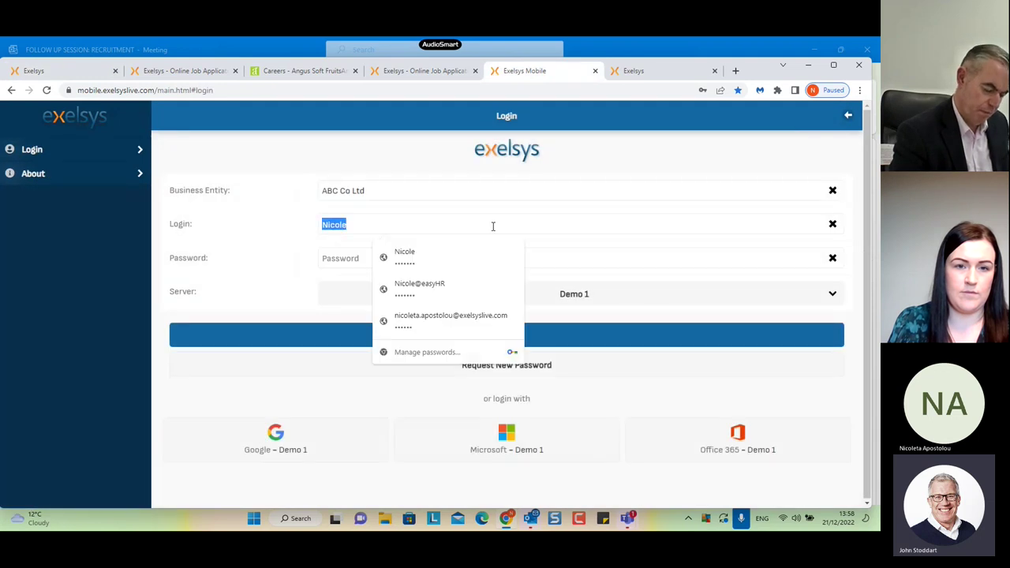
text(Linda)
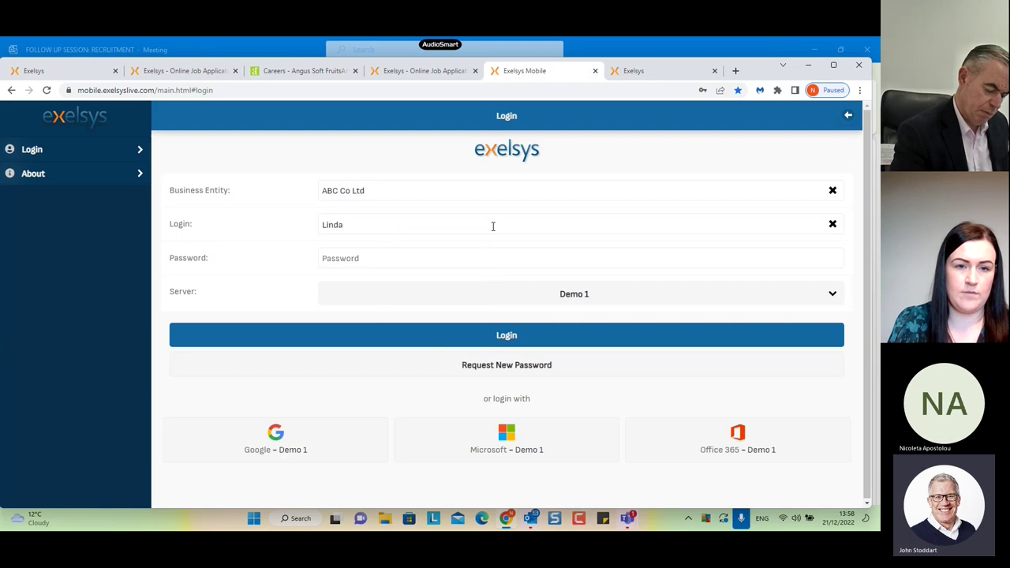
key(Tab)
text(*******)
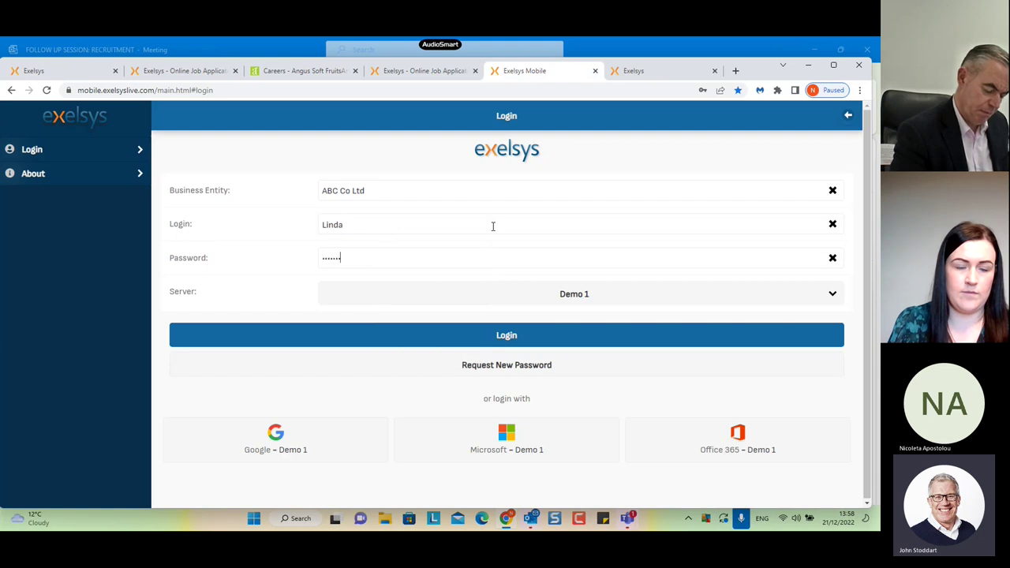
click(514, 338)
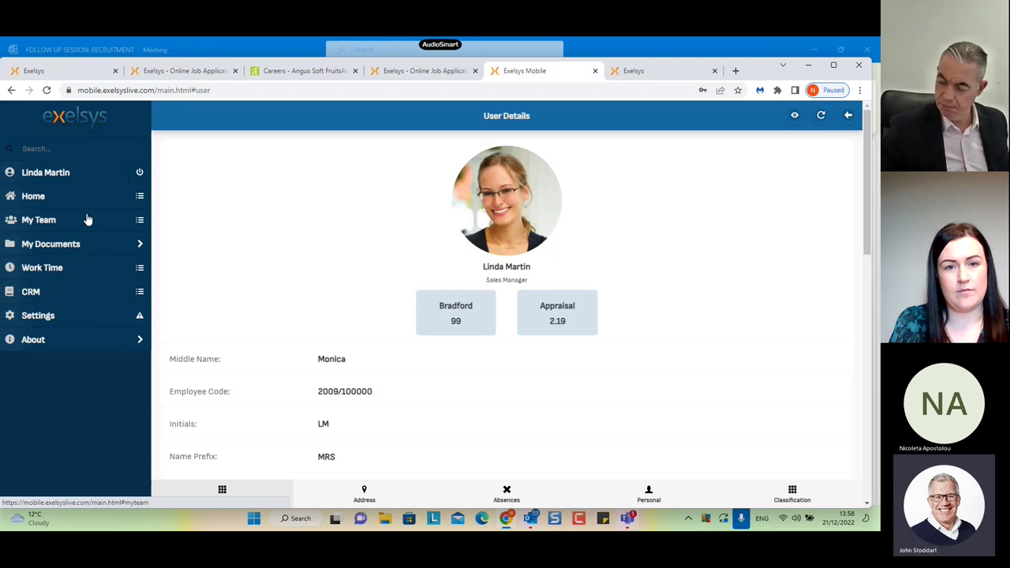
Step: Open the manager's team area and look through the applicants, statuses and application dates in its job applications
click(88, 219)
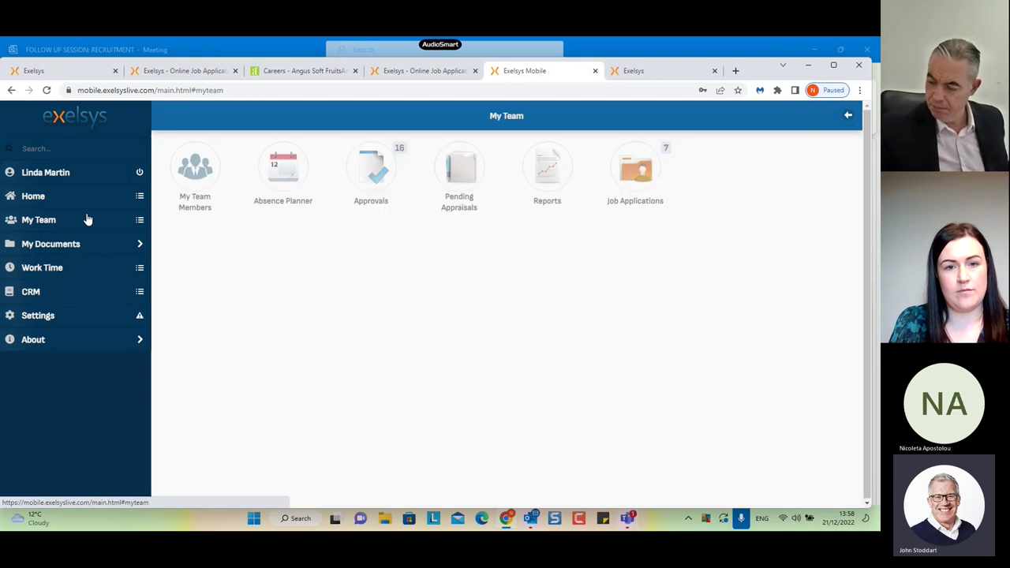
click(651, 183)
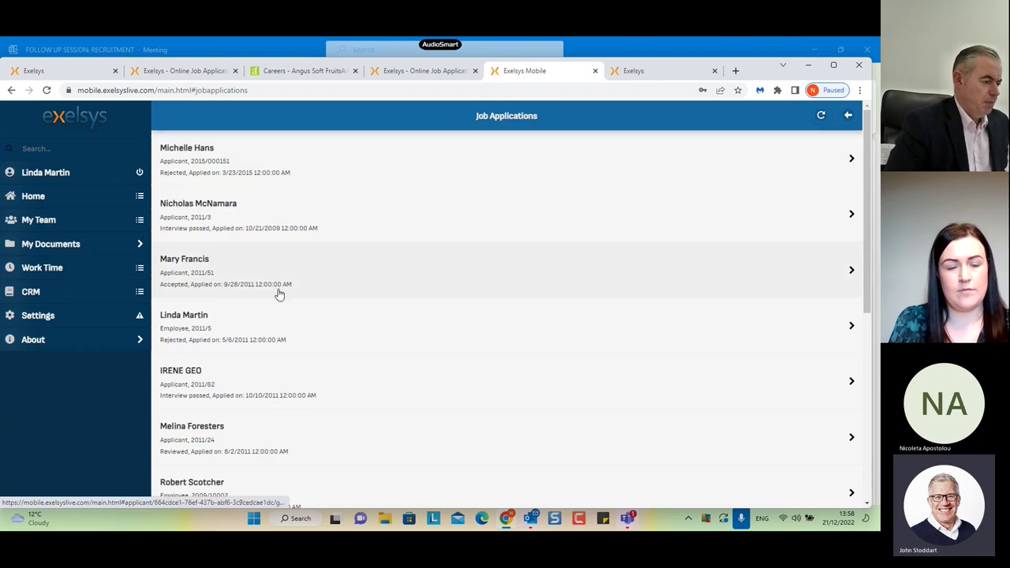
scroll(293, 390, down, 2)
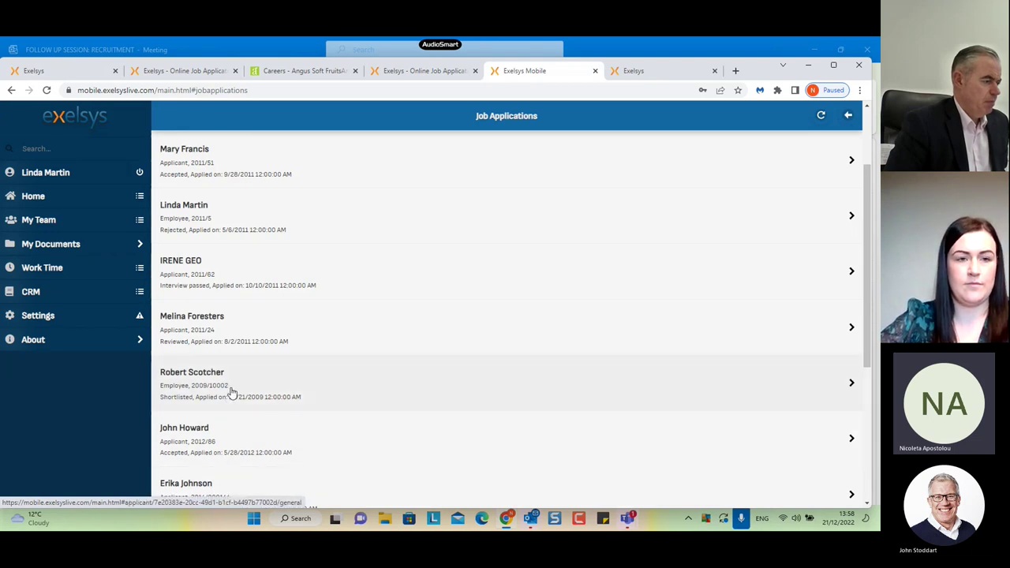
scroll(194, 316, up, 3)
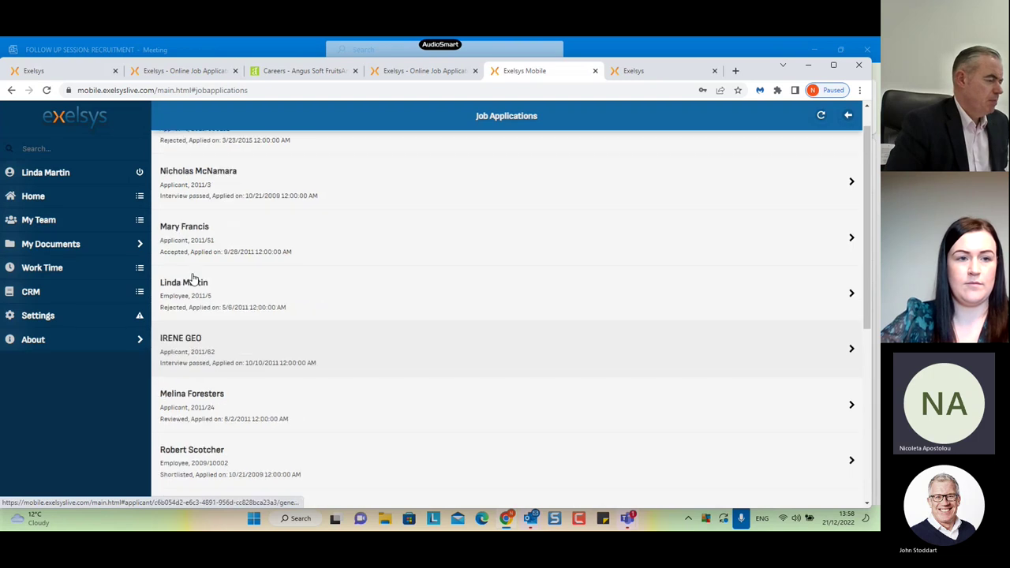
click(49, 225)
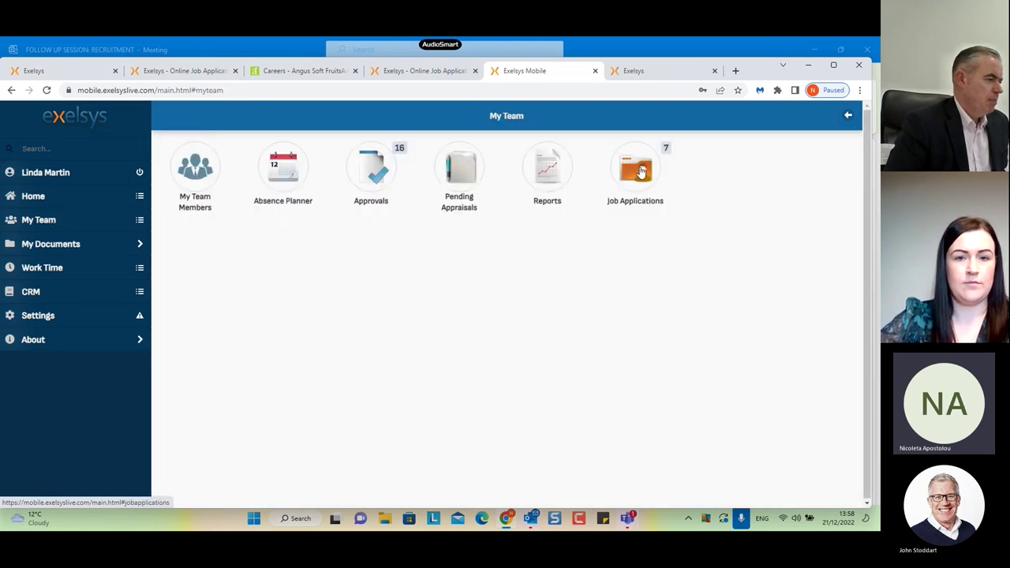
click(639, 171)
scroll(367, 350, down, 1)
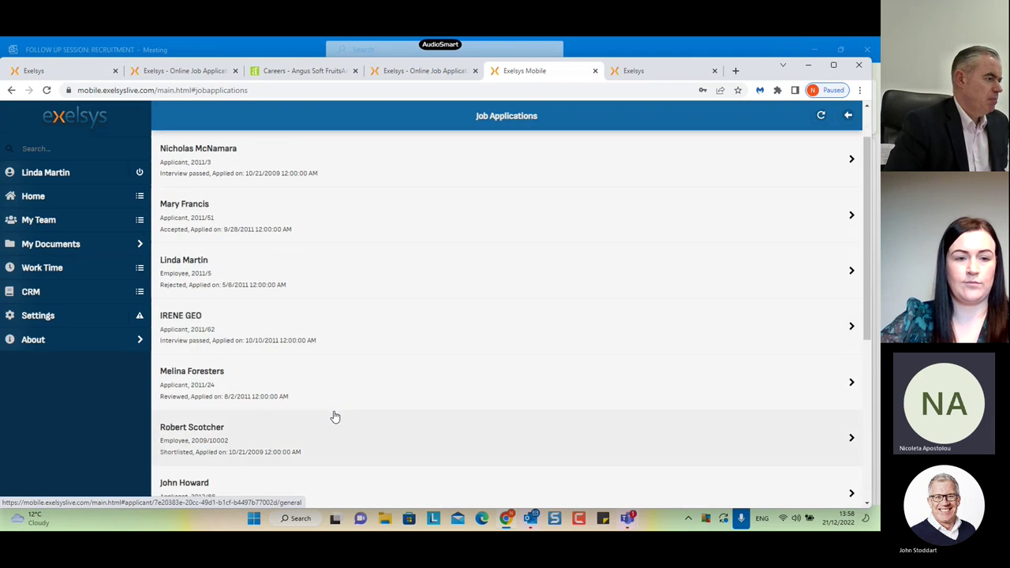
Step: Open the Reviewed application of 8/2/2011 and examine the applicant's general details, notes and documents
click(233, 389)
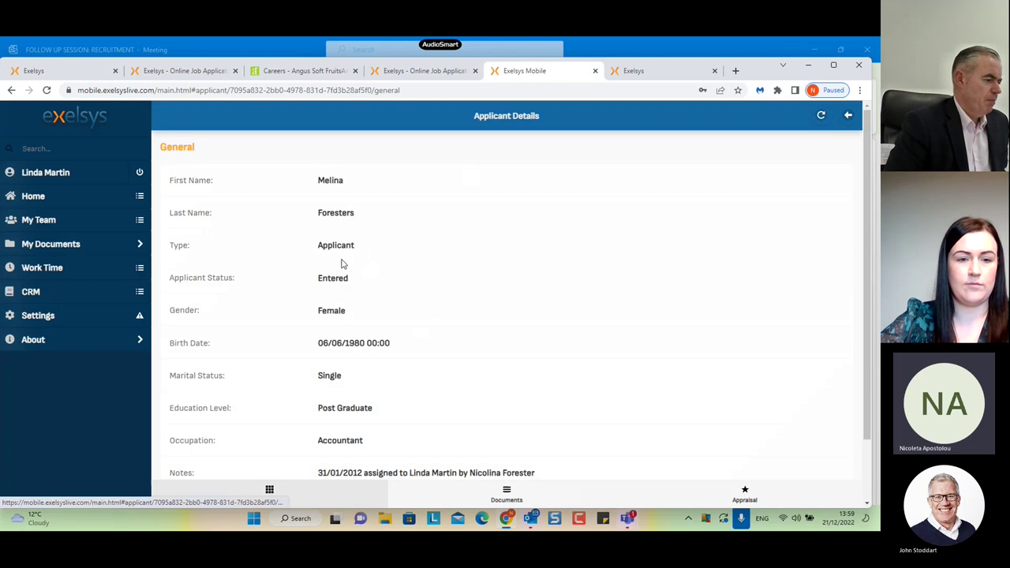
scroll(338, 269, down, 1)
scroll(338, 284, up, 1)
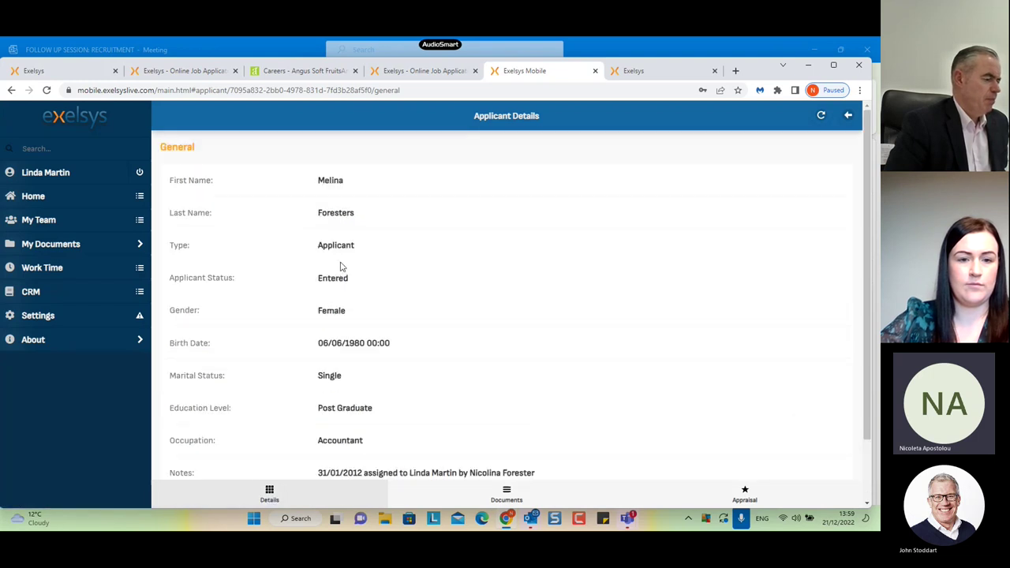
scroll(342, 268, down, 1)
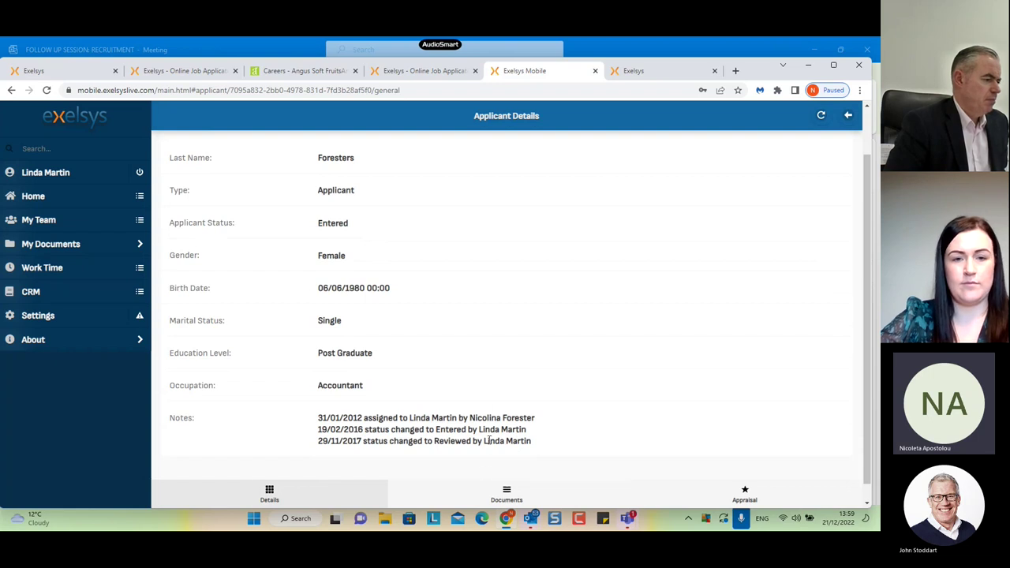
click(527, 499)
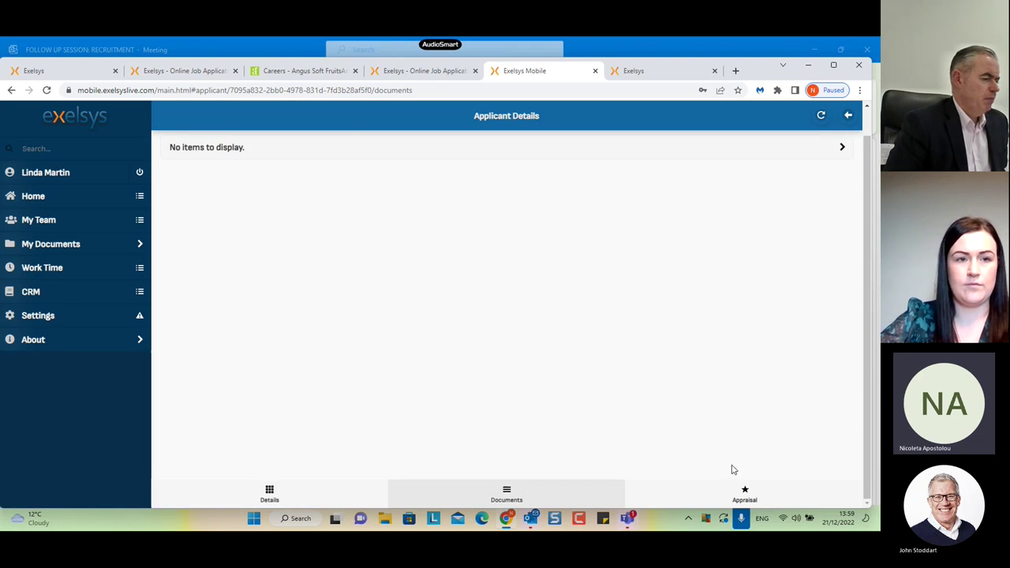
Step: Examine the applicant's appraisal competencies, from General Appearance to Technical Knowledge, and return to the job applications without saving
click(754, 493)
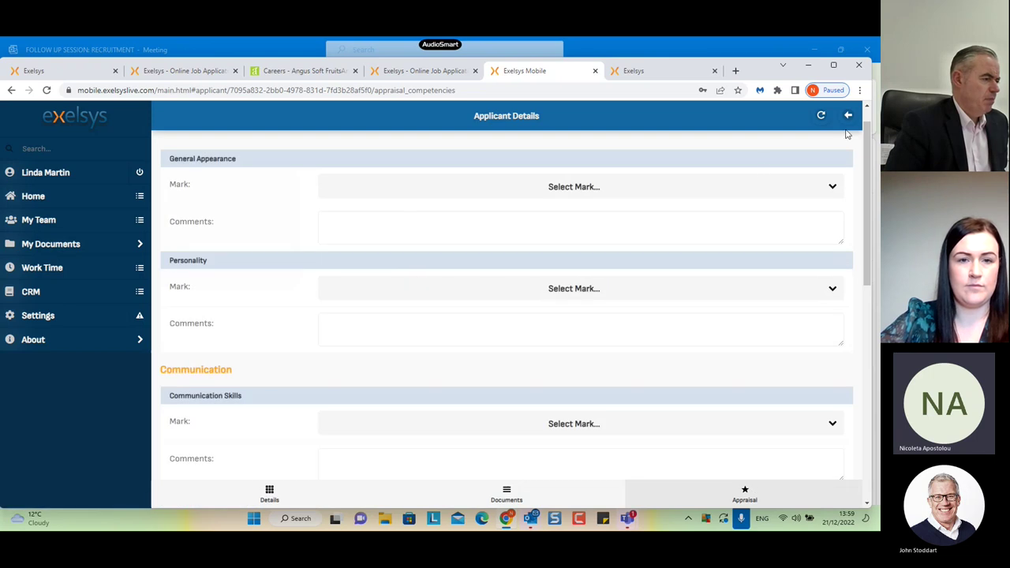
scroll(687, 253, down, 2)
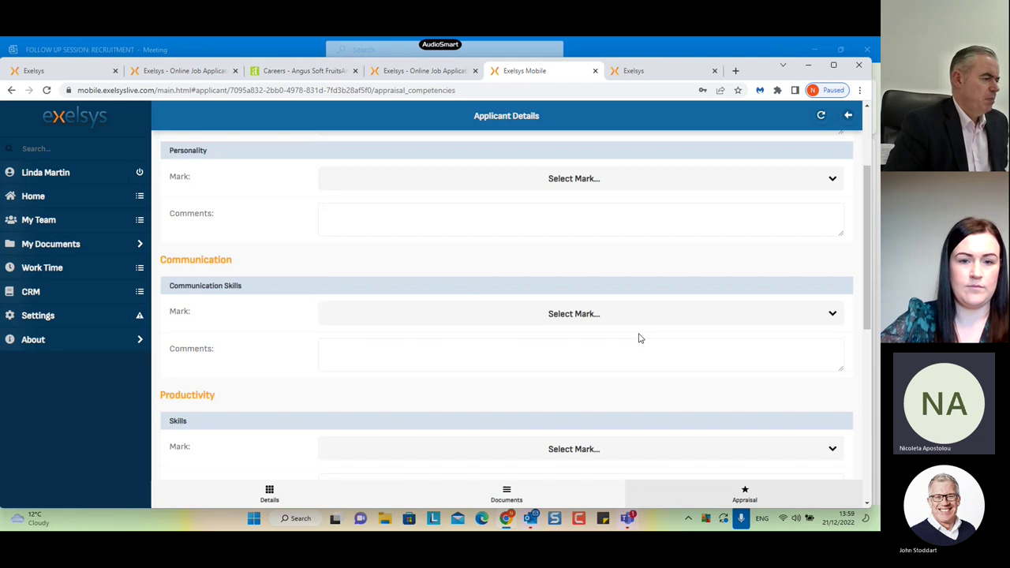
scroll(543, 302, down, 4)
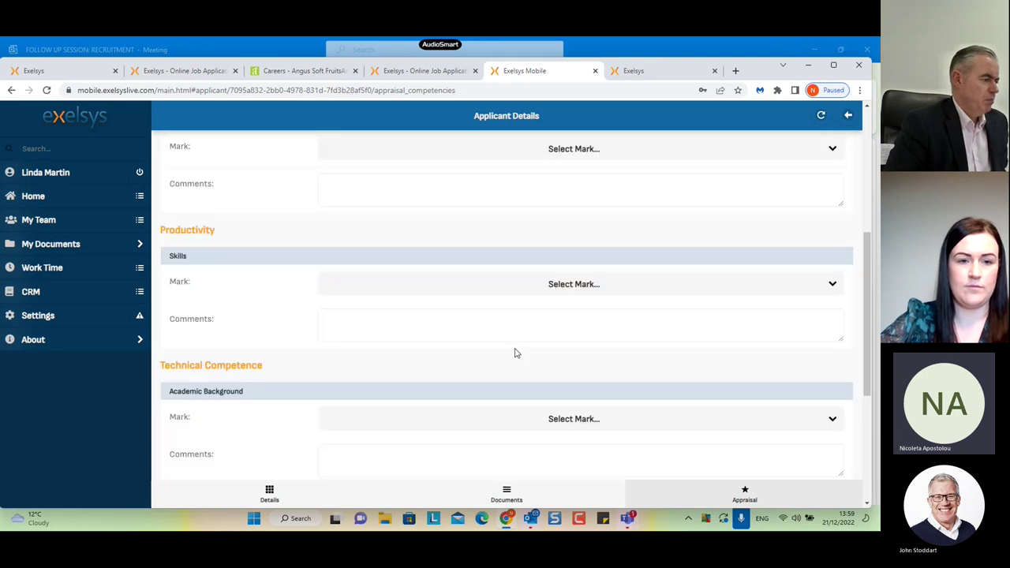
scroll(512, 379, down, 4)
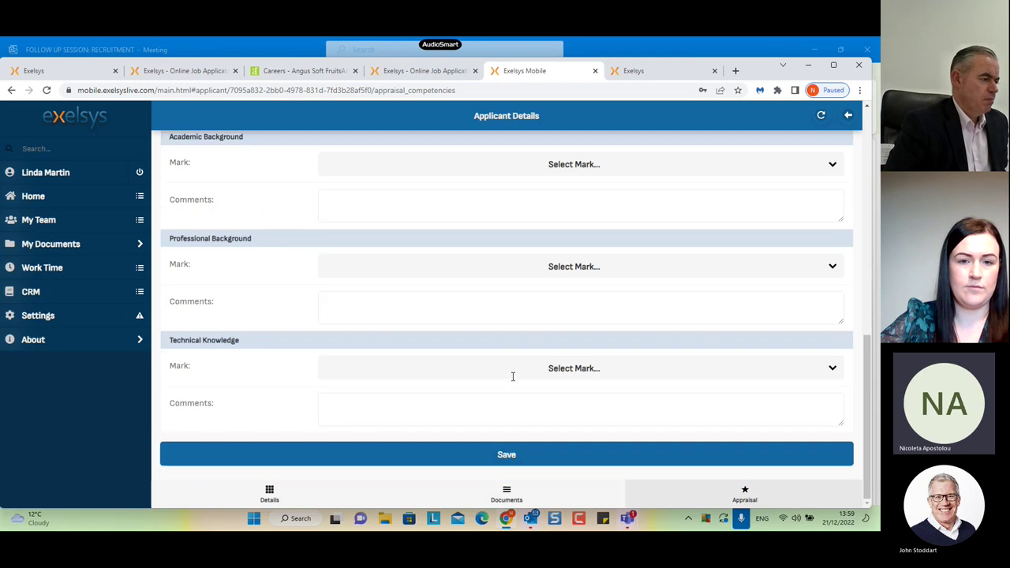
scroll(552, 435, up, 10)
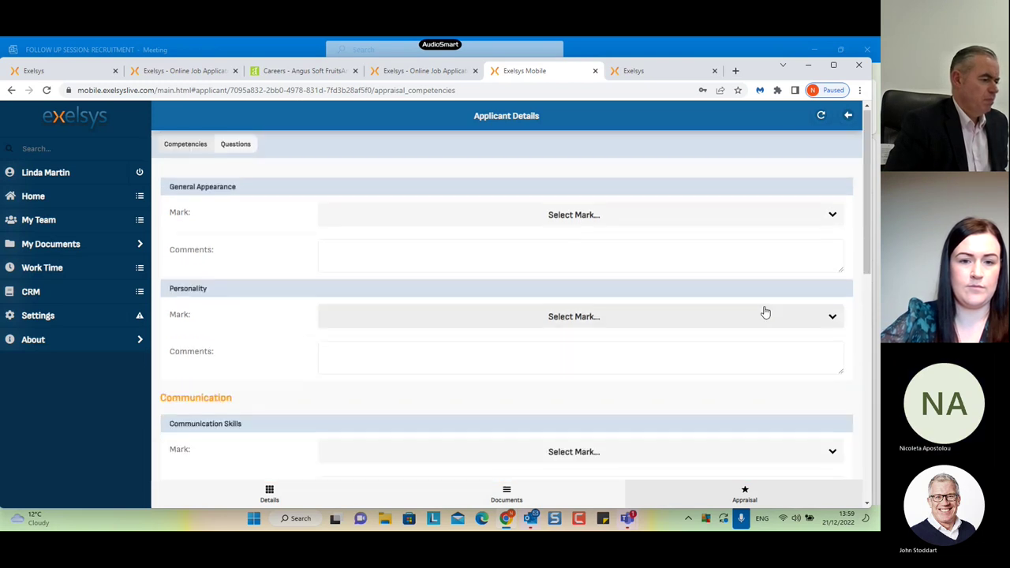
click(848, 114)
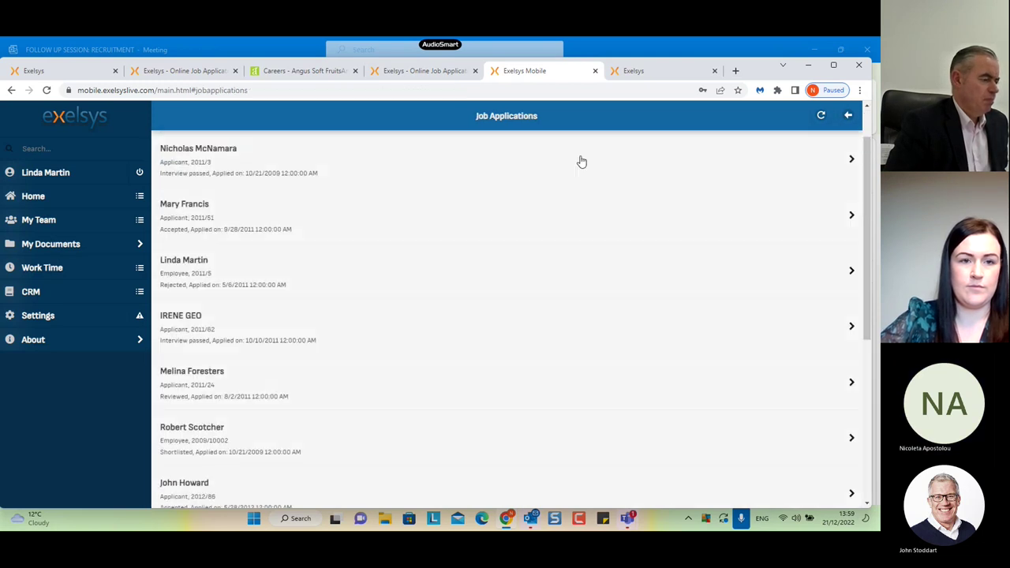
scroll(403, 352, up, 1)
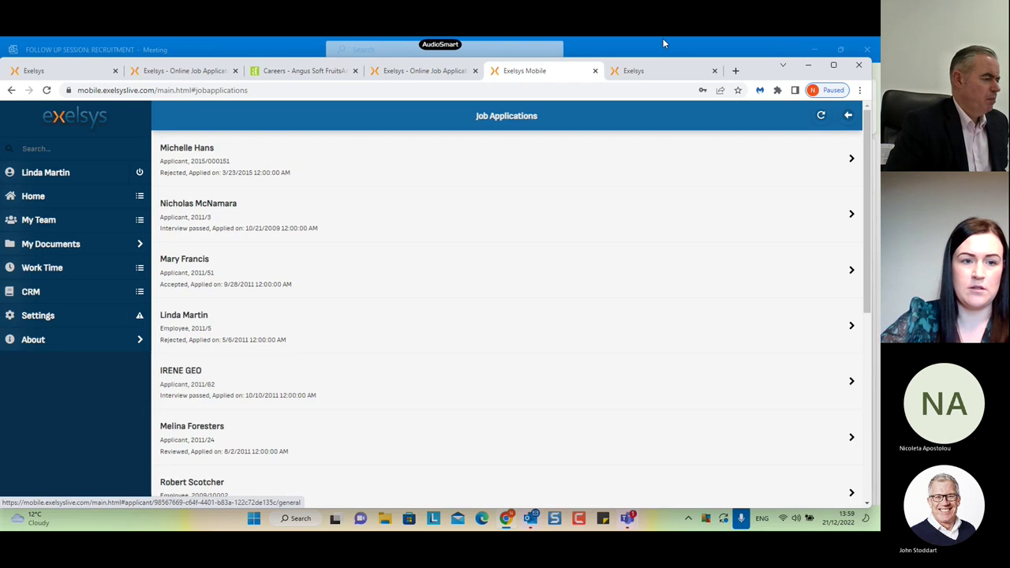
Step: Return to the original Exelsys session and open the job applications for review from the notifications
click(634, 70)
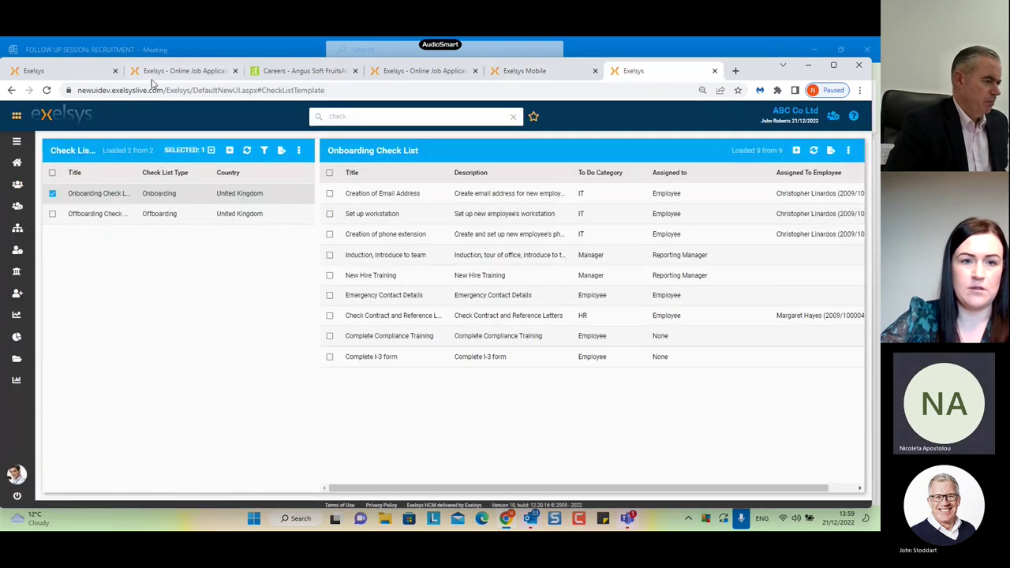
click(87, 71)
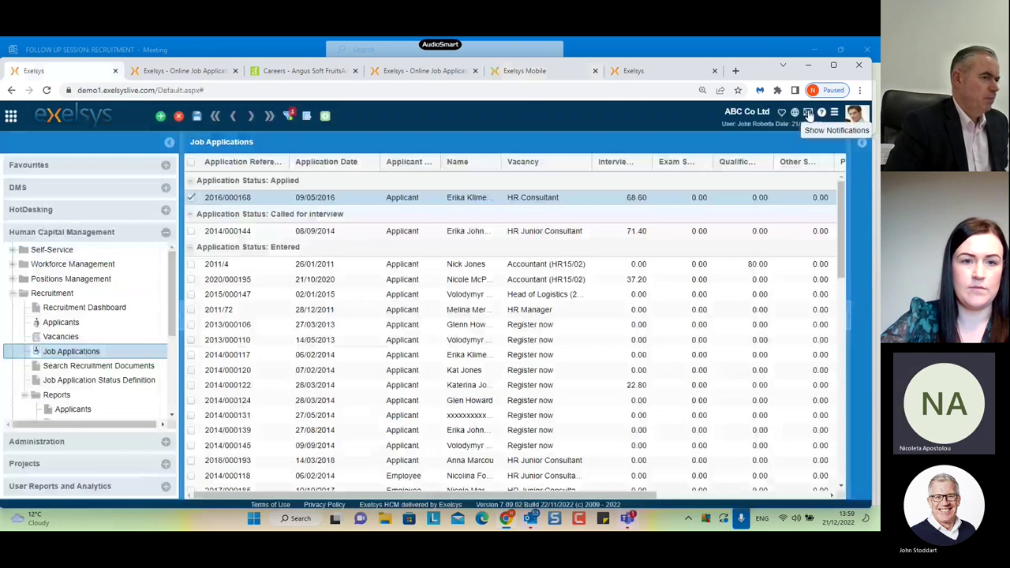
click(808, 115)
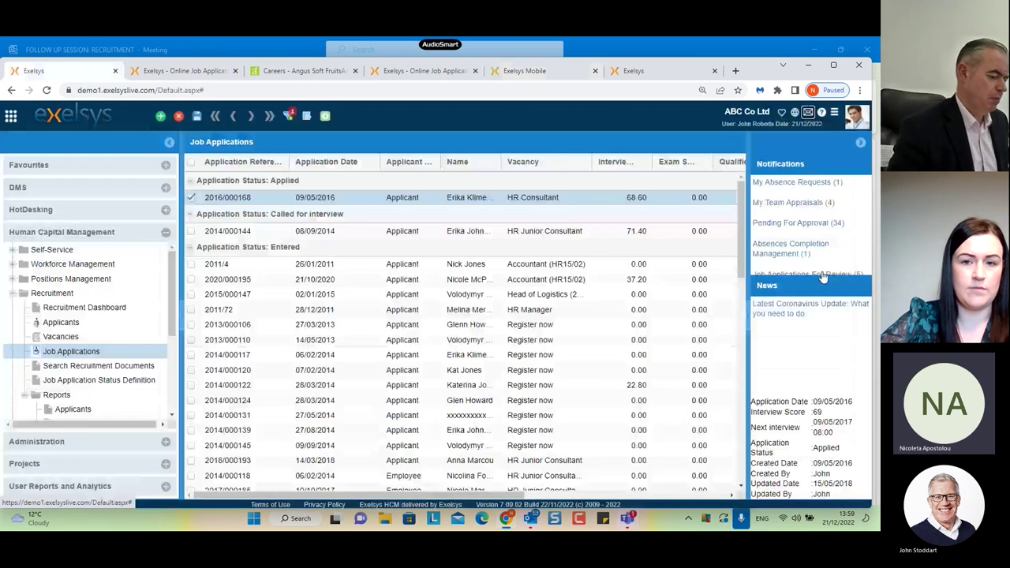
click(820, 274)
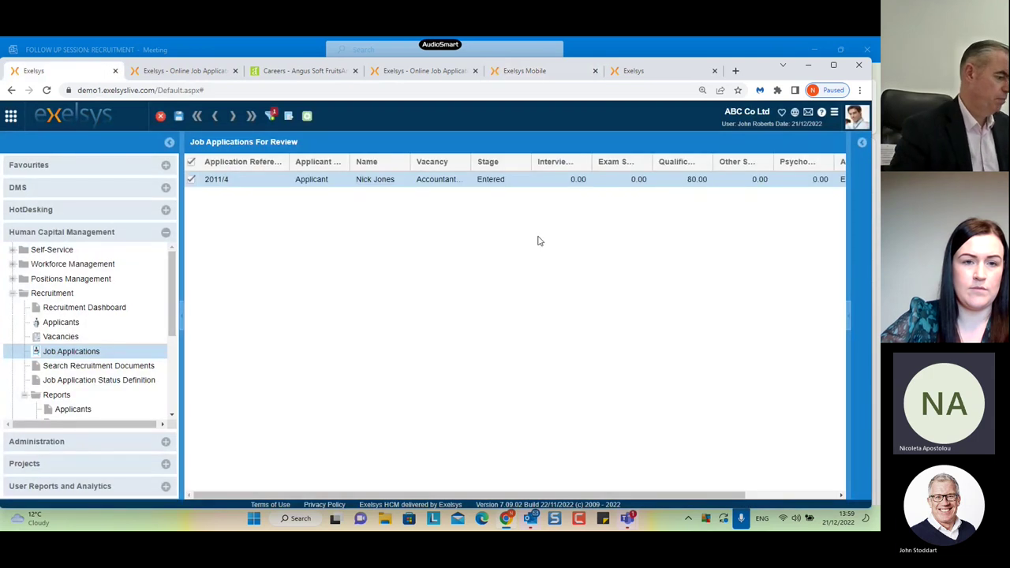
Step: Open the Accountant (HR15/02) application and inspect its vacancy and the applicant's general, address and work details, cancelling both without saving
double_click(325, 181)
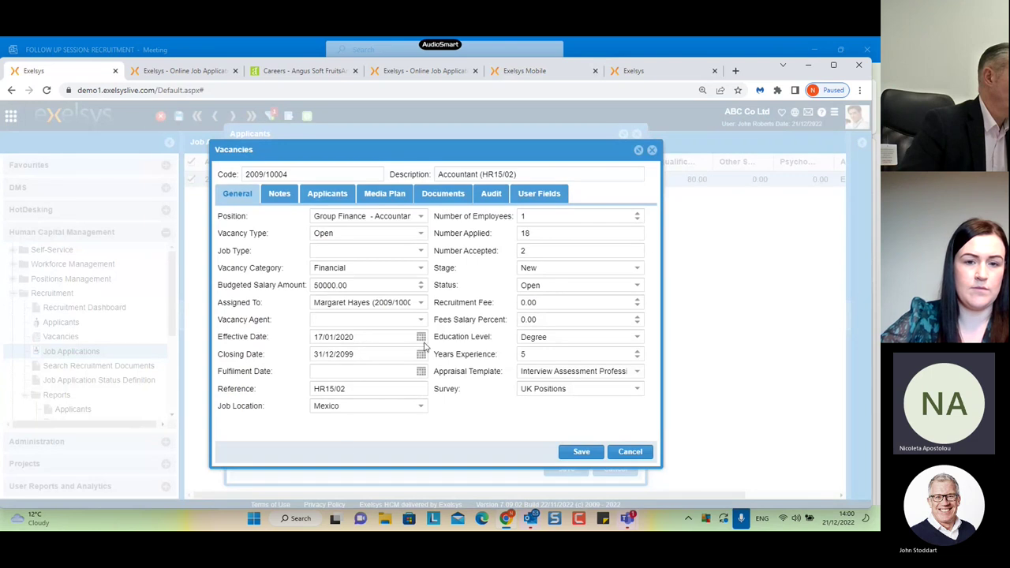
click(631, 453)
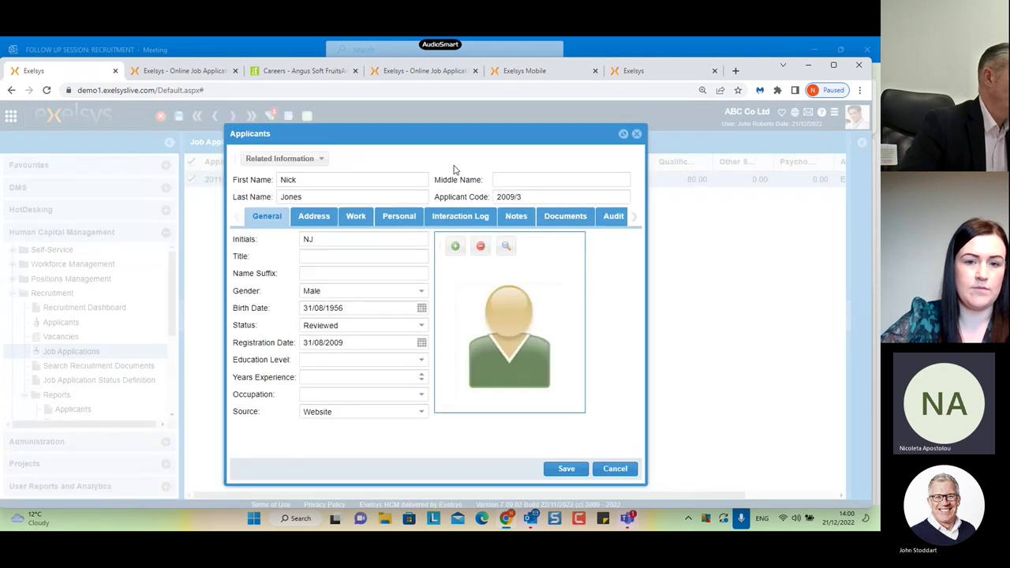
click(325, 219)
click(356, 218)
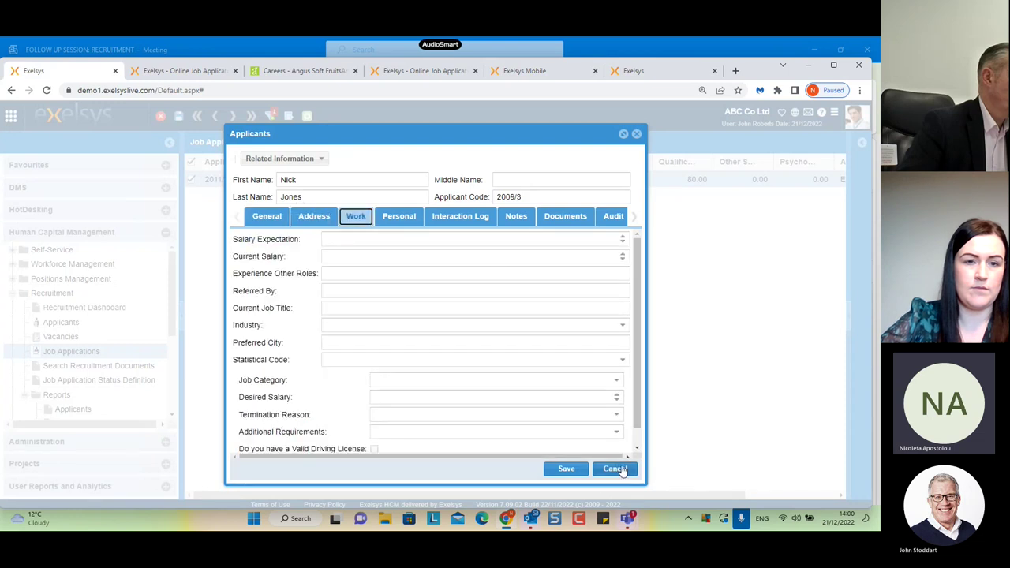
click(616, 469)
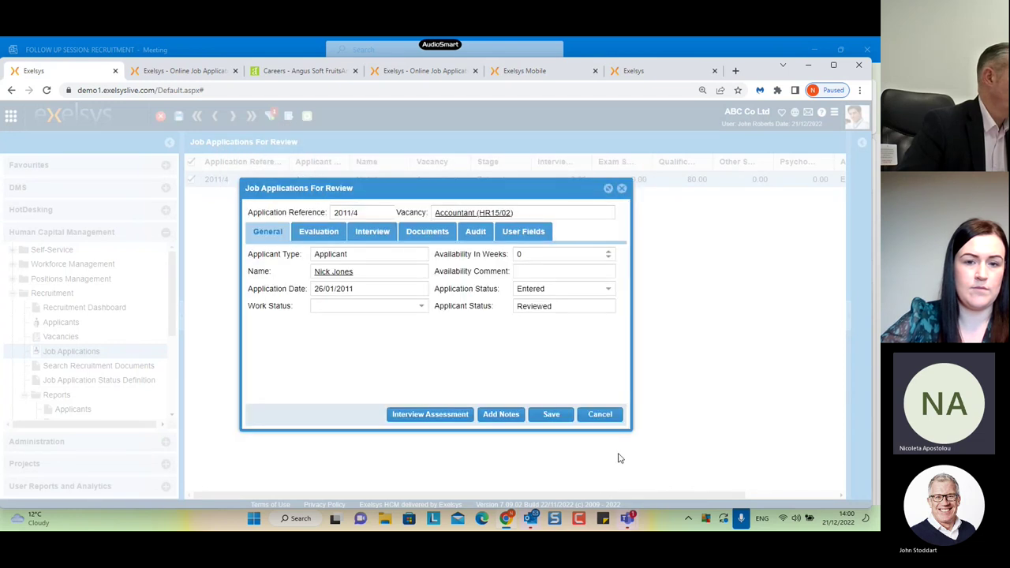
Step: Enlarge the Accountant (HR15/02) application and examine its evaluation scores, interview details and documents
click(608, 191)
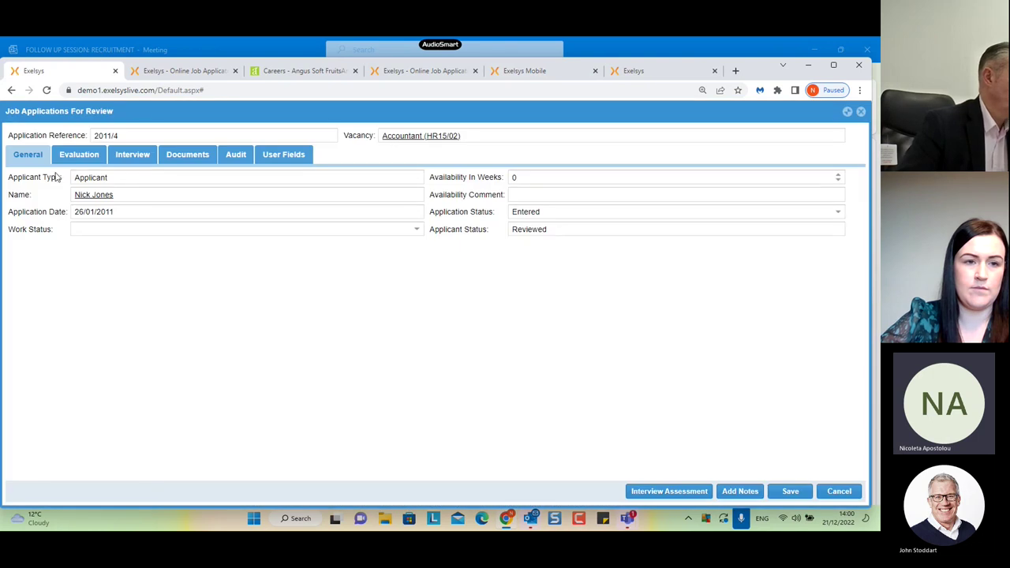
click(82, 155)
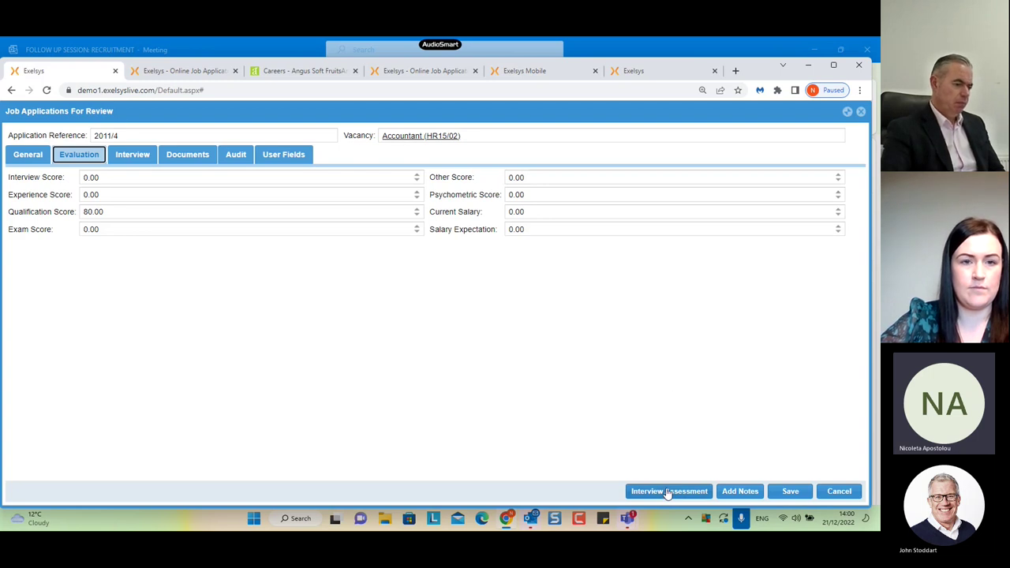
click(143, 156)
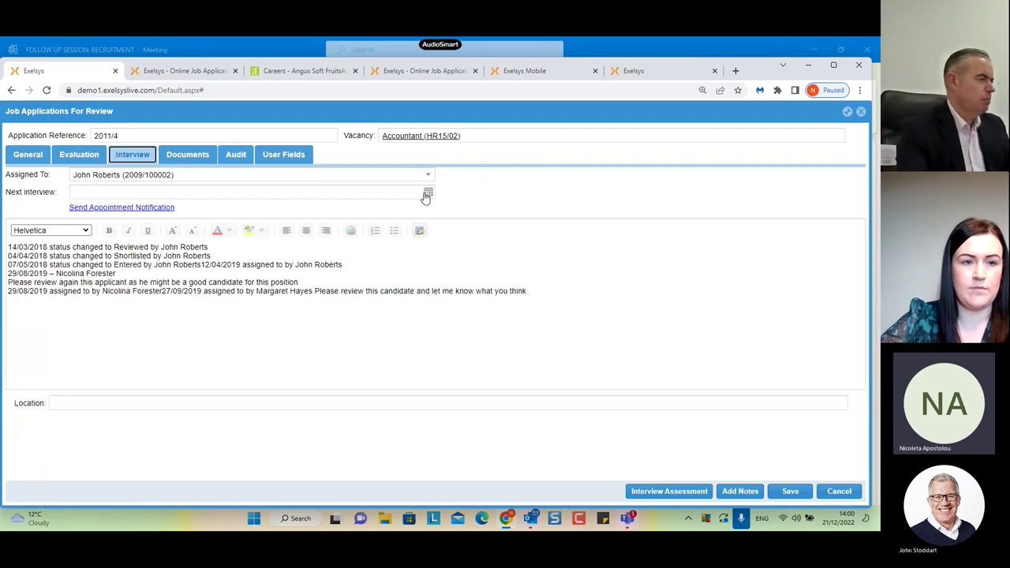
click(190, 154)
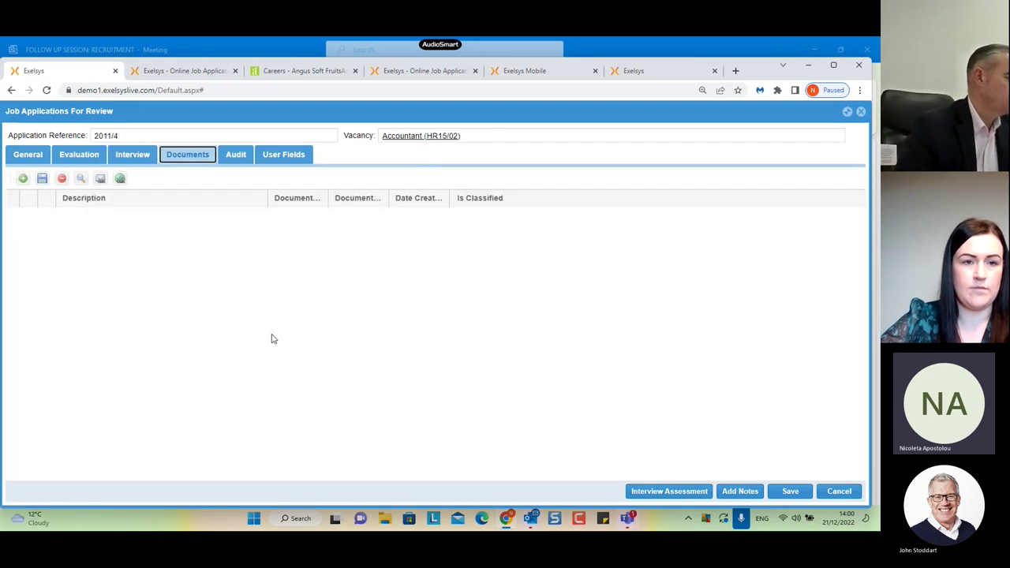
Step: Inspect the blank note editor for the application, cancelling both the note and the application without saving
click(741, 492)
click(228, 275)
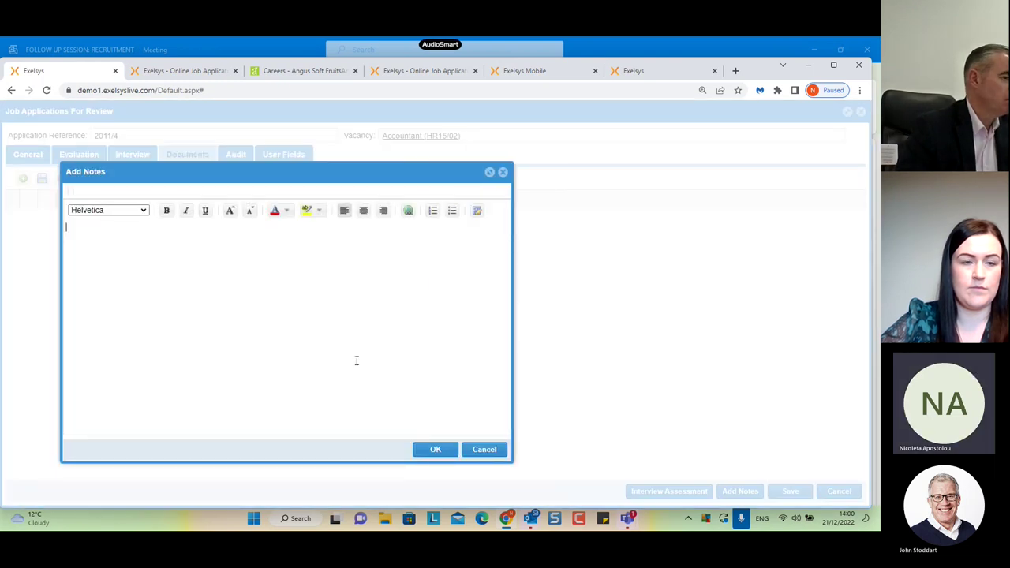
click(491, 450)
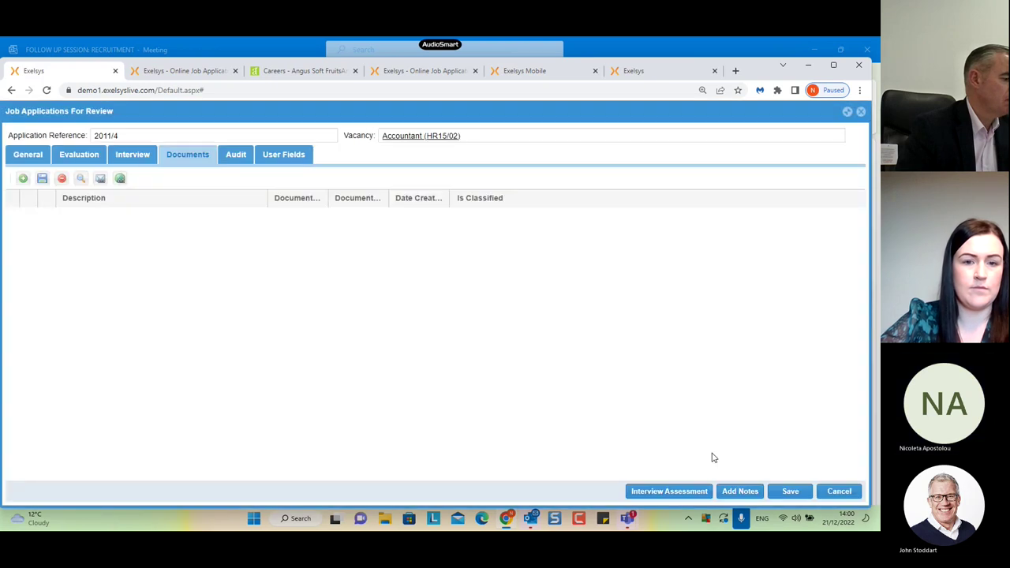
click(839, 491)
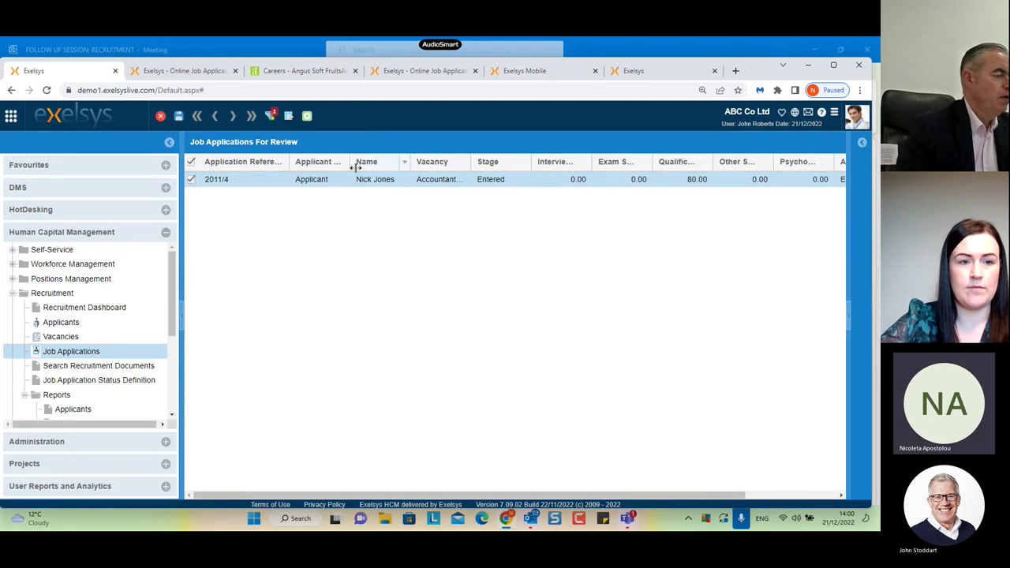
Step: Switch to Exelsys Mobile and open the team's job applications
mouse_move(659, 74)
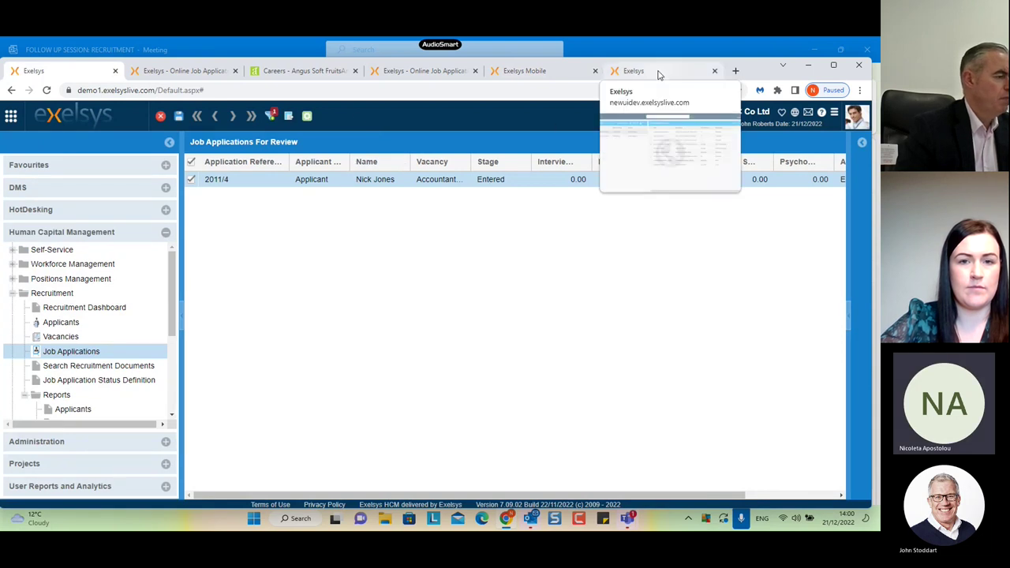
click(660, 73)
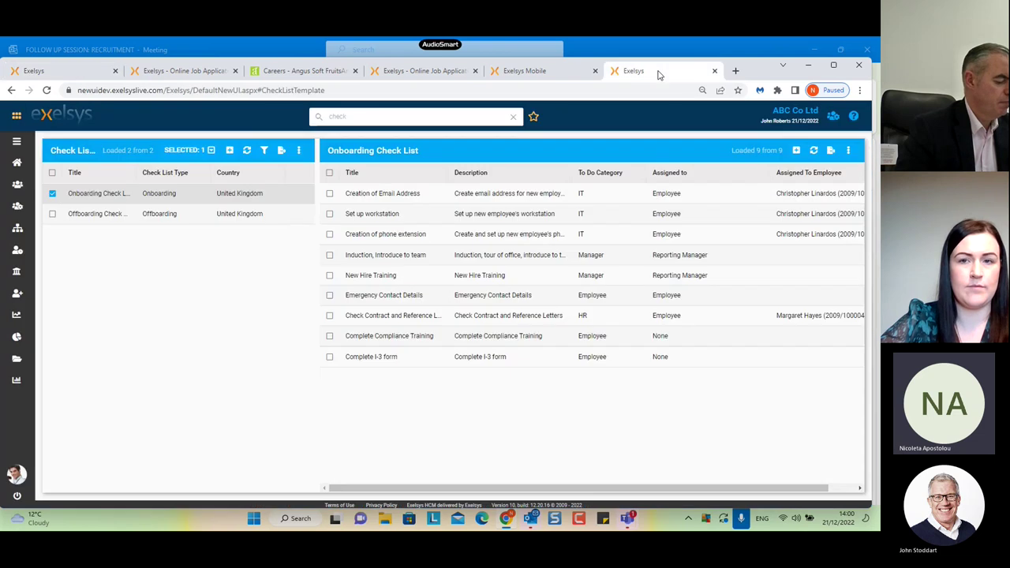
click(525, 70)
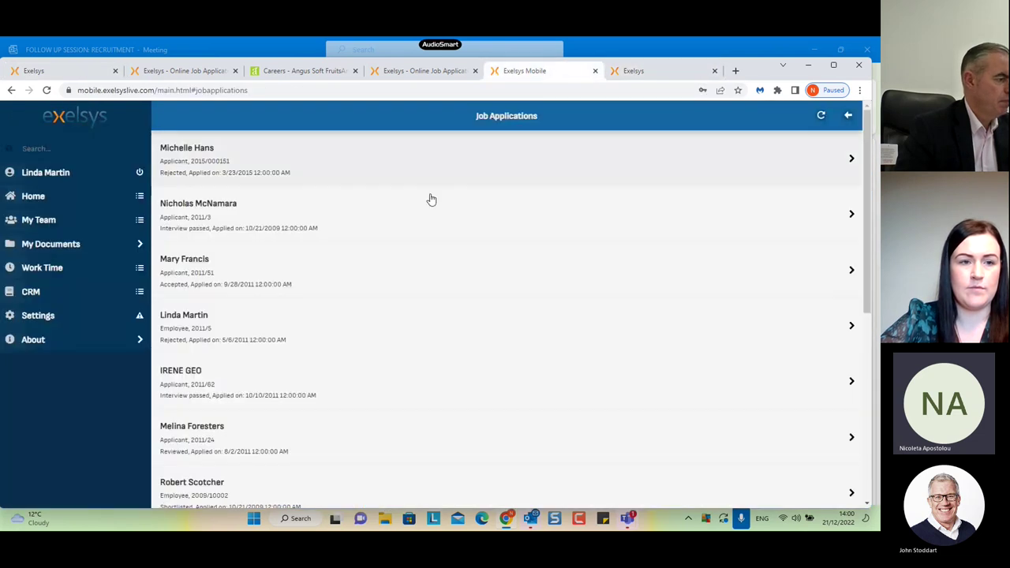
click(57, 222)
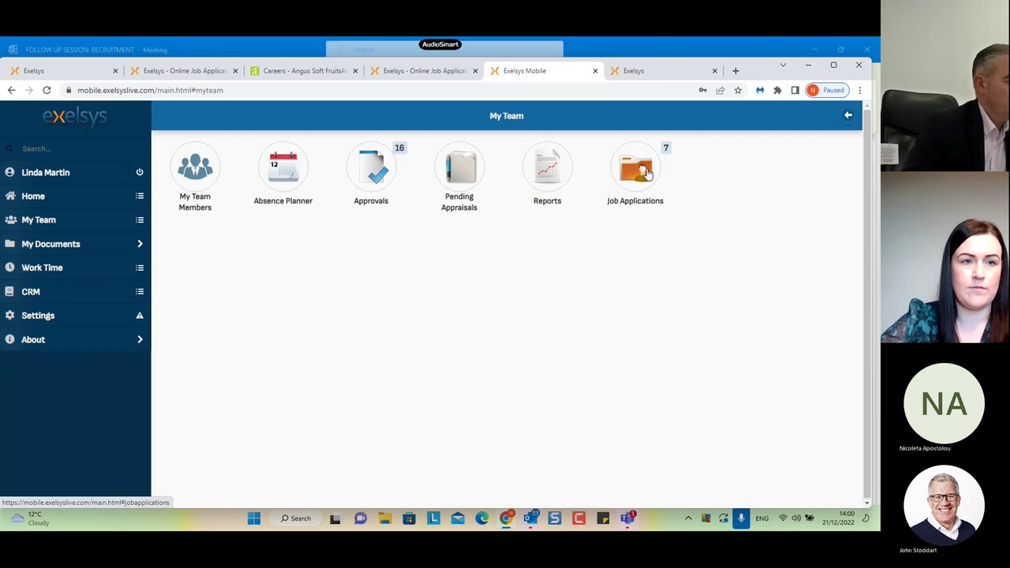
click(645, 173)
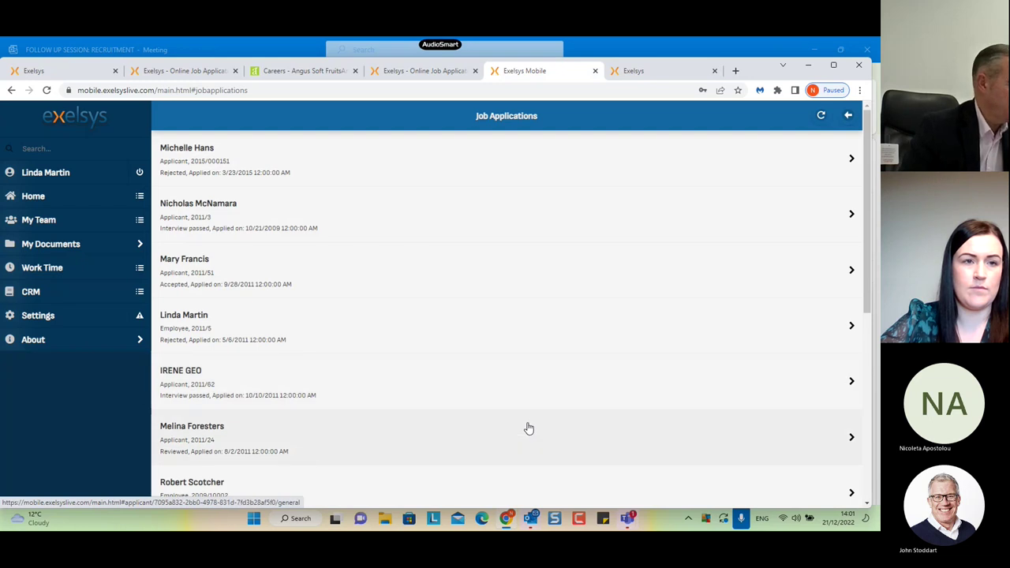
Step: Open the Reviewed application of 8/2/2011, check its documents and return to the job applications
scroll(528, 428, down, 1)
click(519, 394)
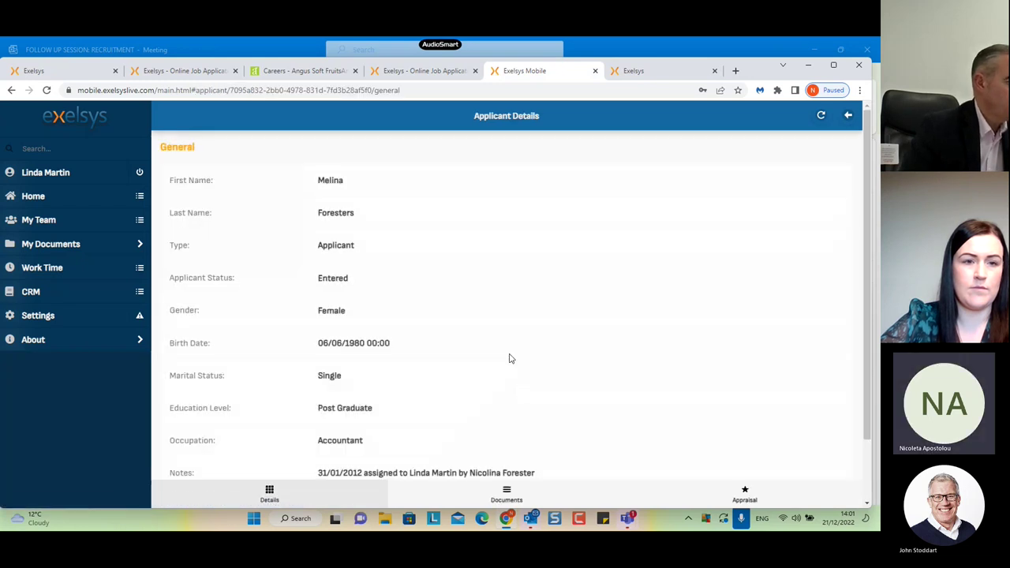
click(508, 495)
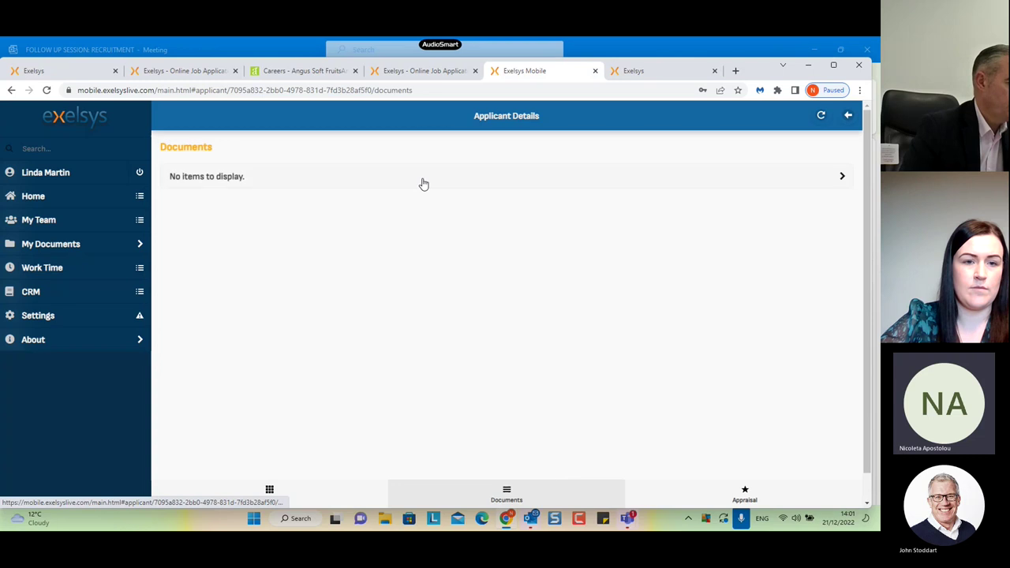
click(849, 117)
Step: Open the Accepted application of 5/28/2012 and view its attached .doc file in the document viewer
scroll(498, 374, down, 3)
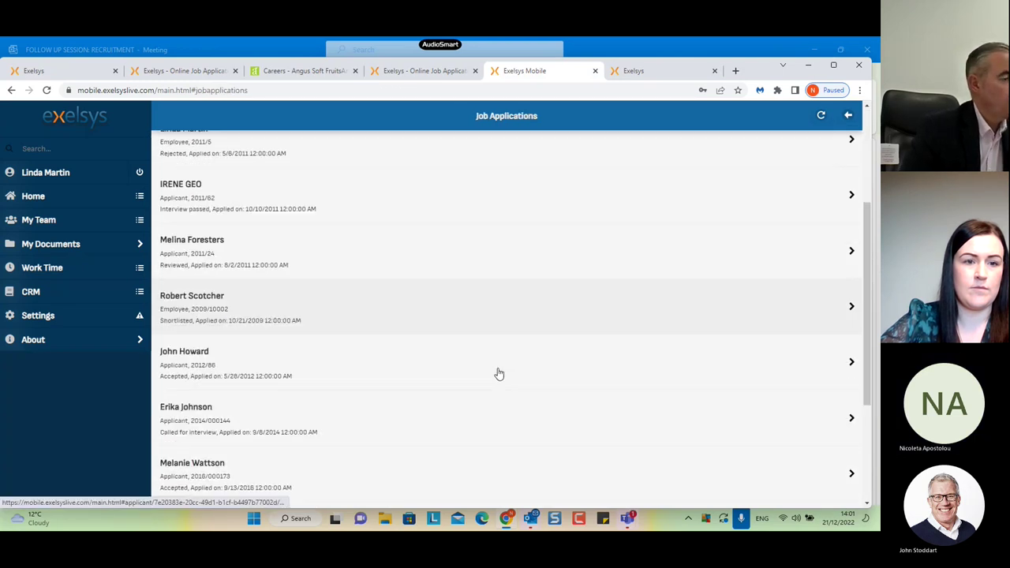
click(360, 340)
click(513, 489)
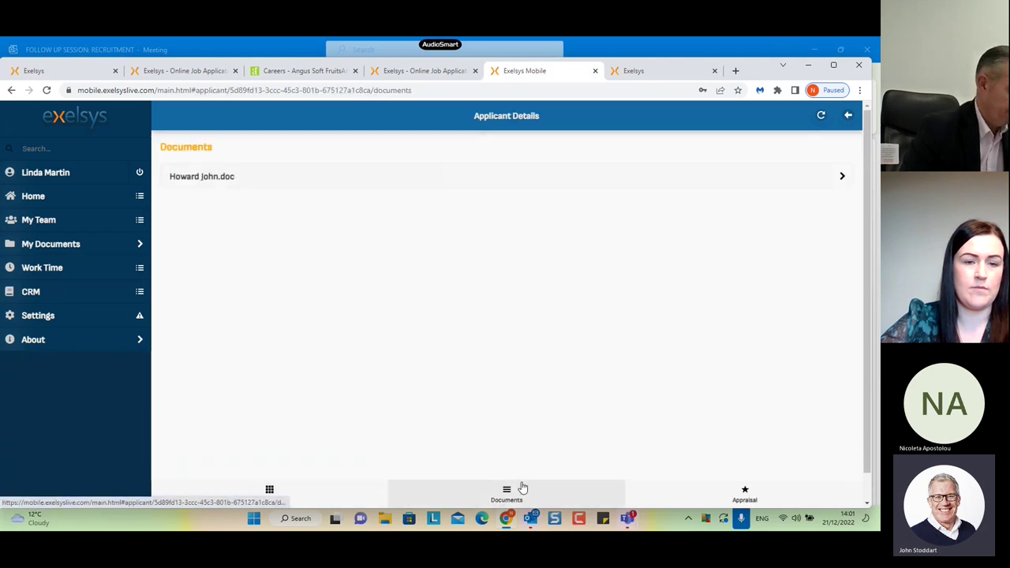
click(228, 176)
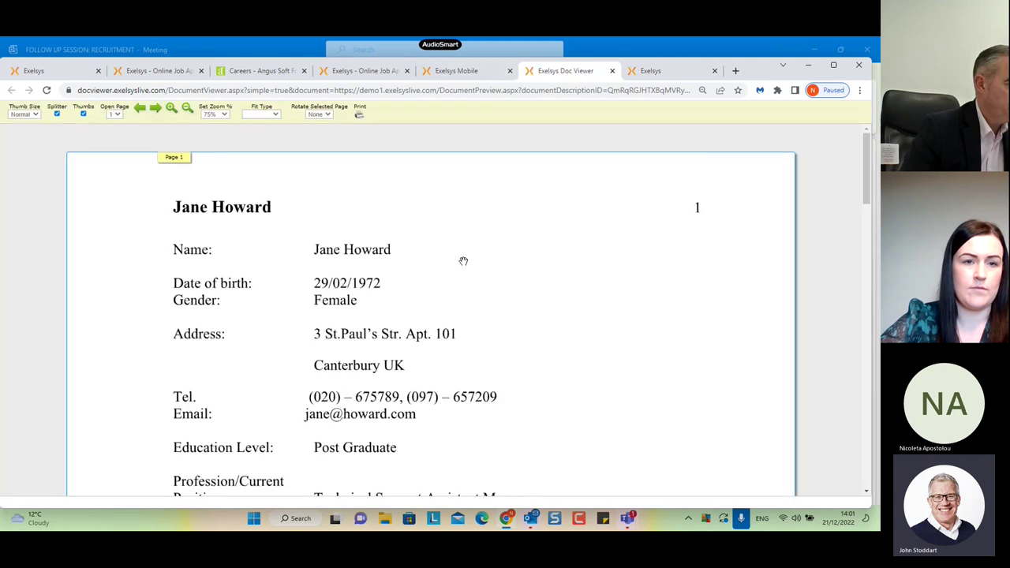
Step: Examine the applicant's CV, from personal details and current position to key qualifications and education
scroll(437, 326, down, 5)
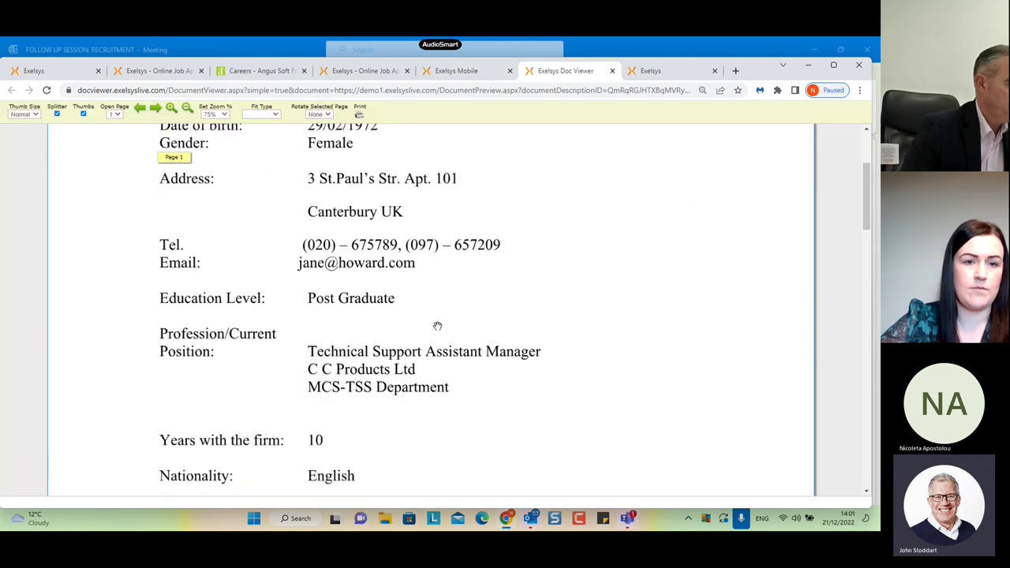
scroll(438, 326, down, 5)
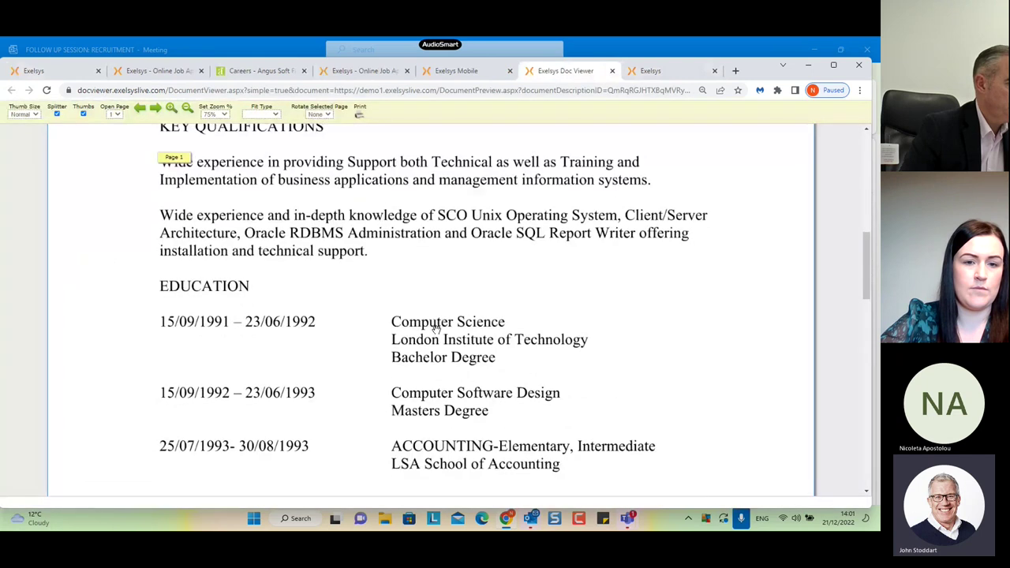
scroll(432, 335, up, 4)
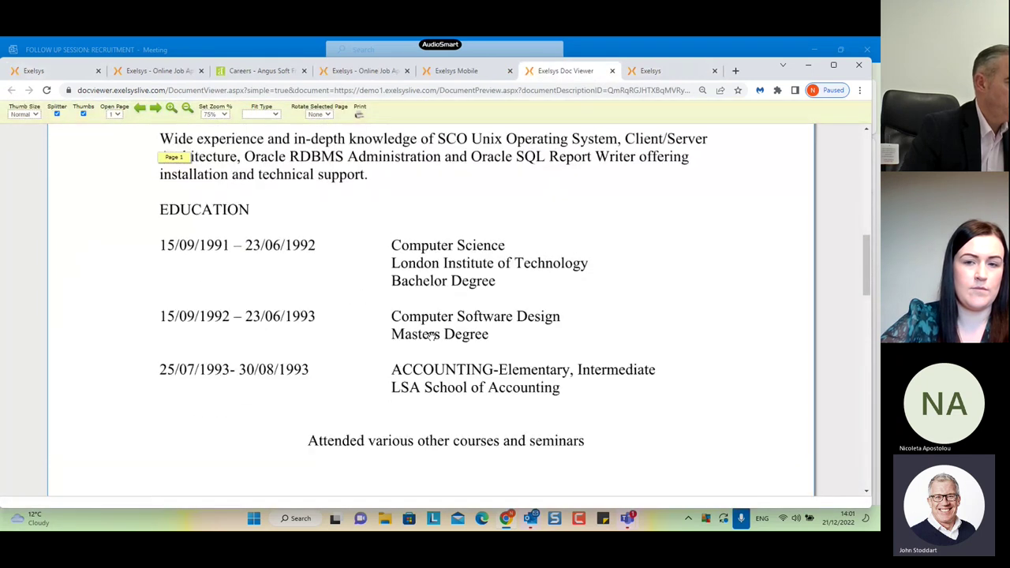
scroll(432, 336, up, 3)
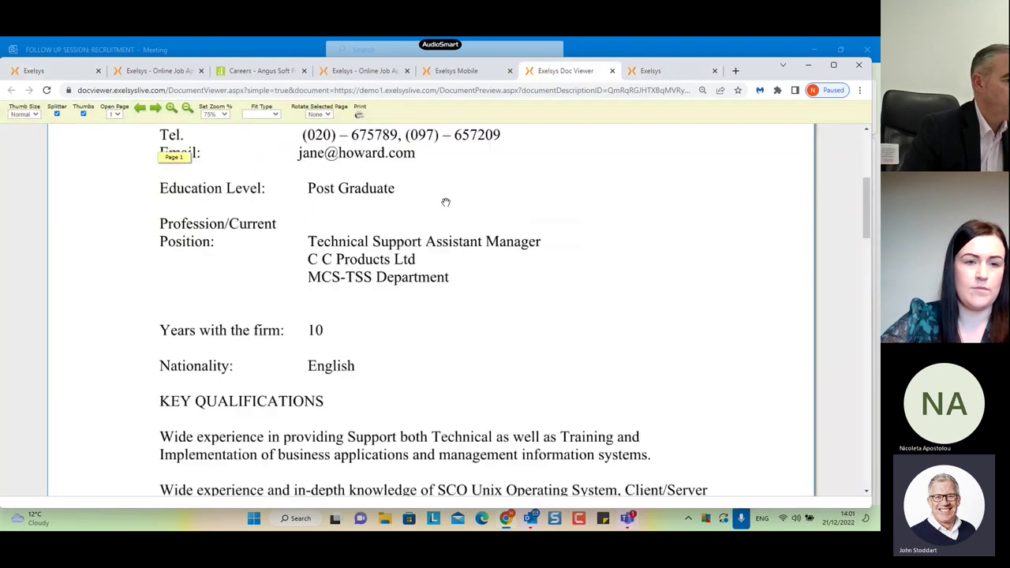
click(462, 73)
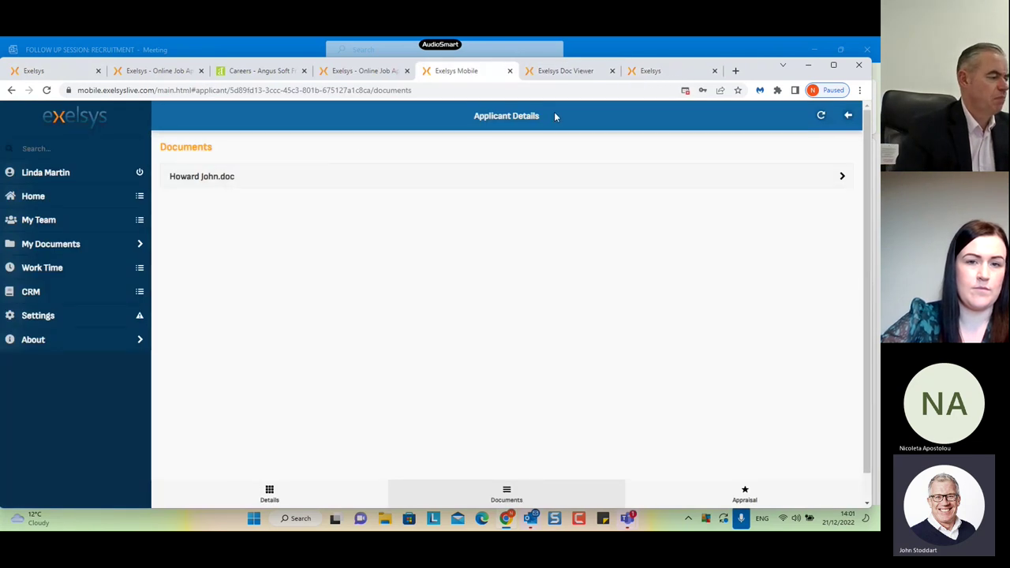
click(565, 72)
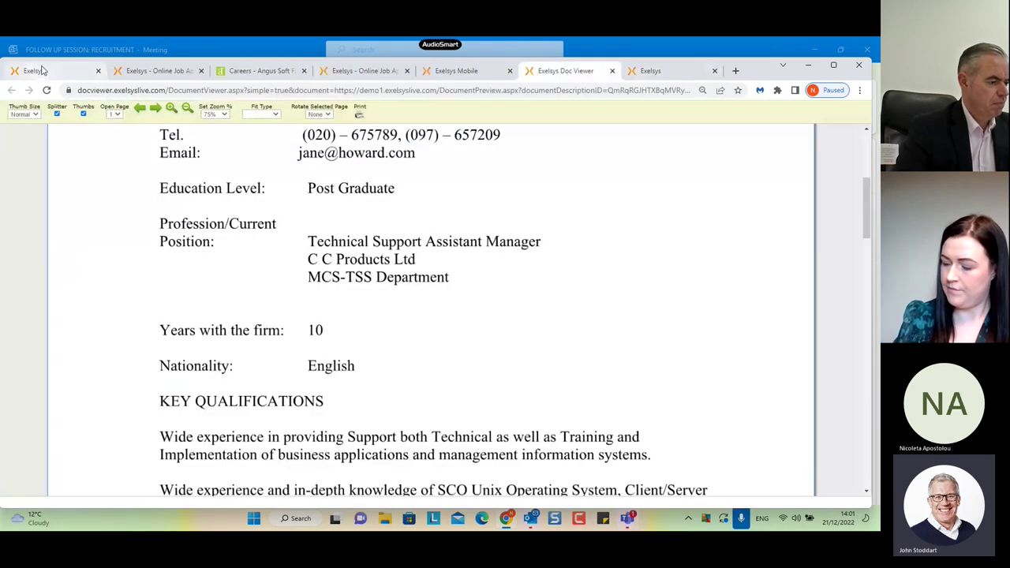
scroll(137, 235, down, 2)
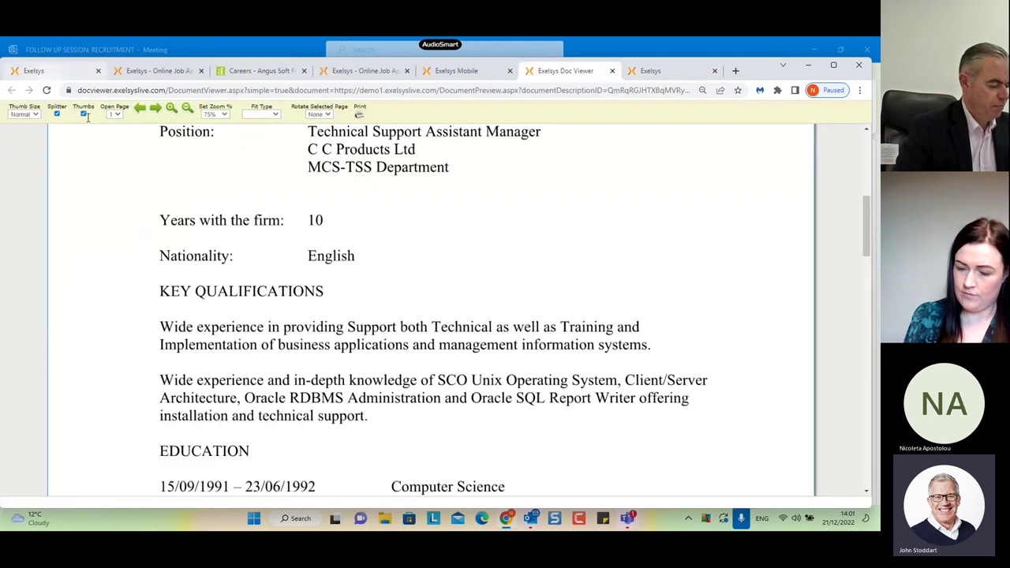
scroll(124, 153, up, 6)
scroll(169, 190, up, 2)
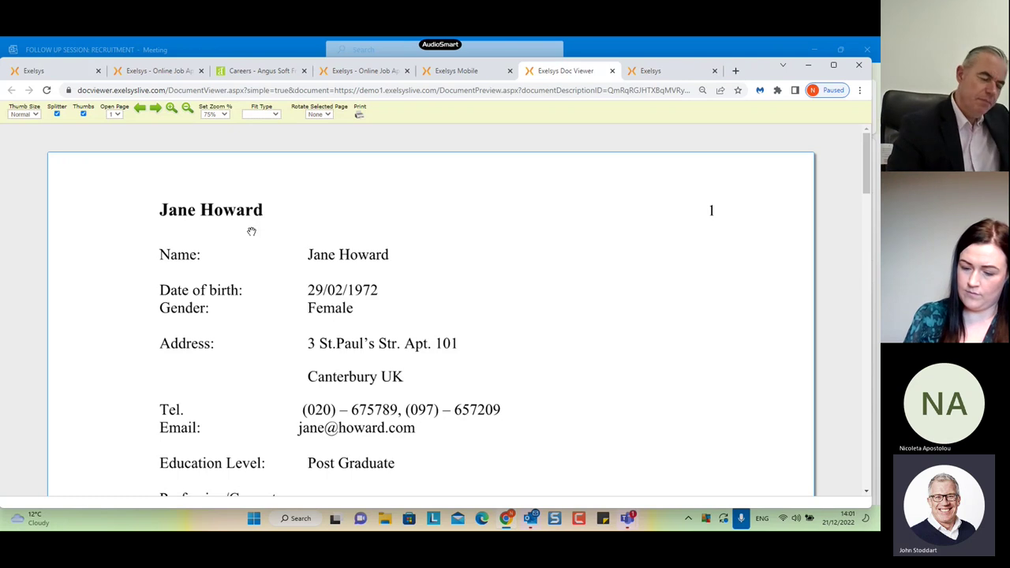
Step: Open the Accepted application of 9/13/2016 in Exelsys Mobile, examine its details, documents, appraisal competencies and questions, and return to the list
click(468, 79)
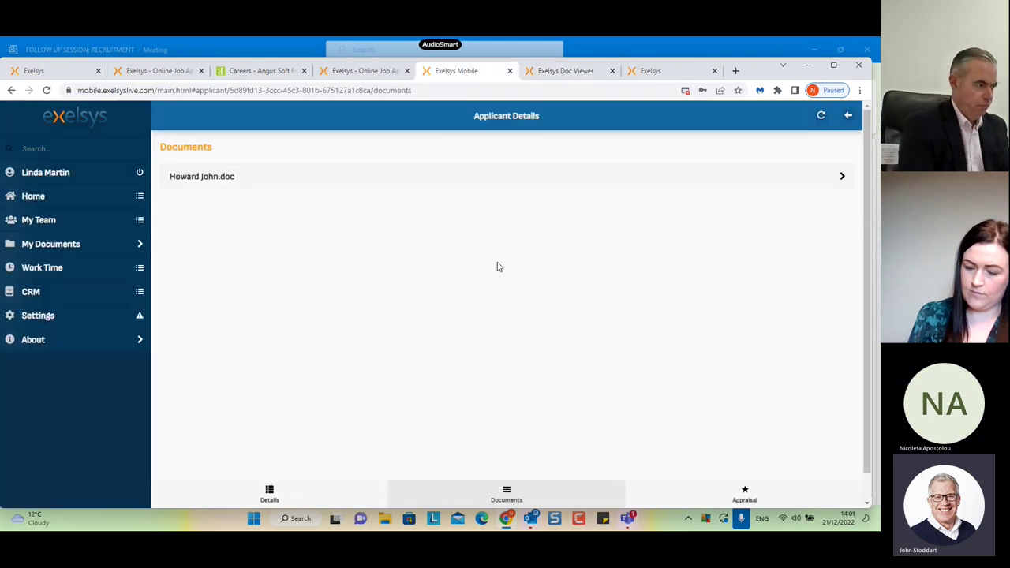
click(848, 116)
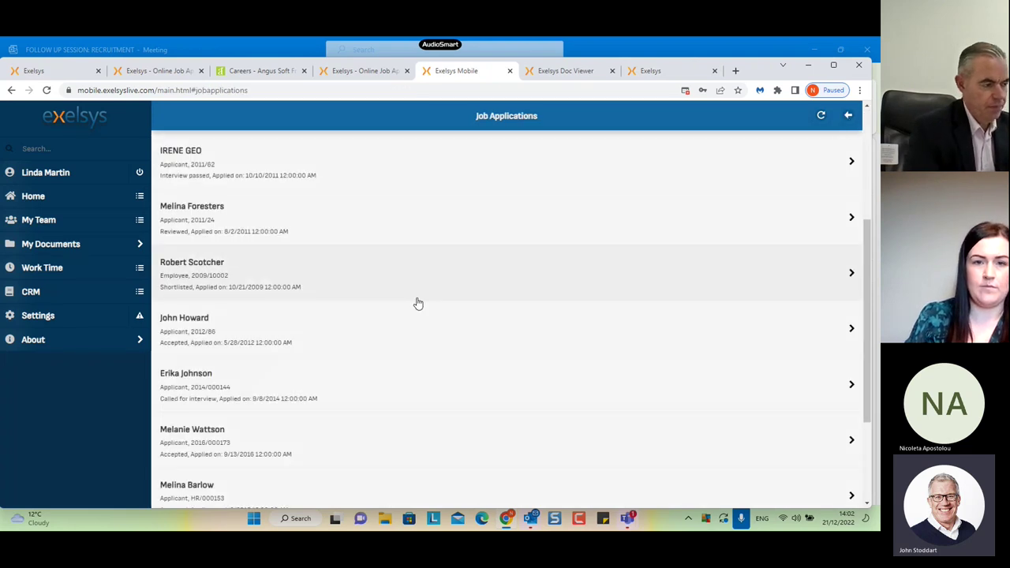
click(393, 438)
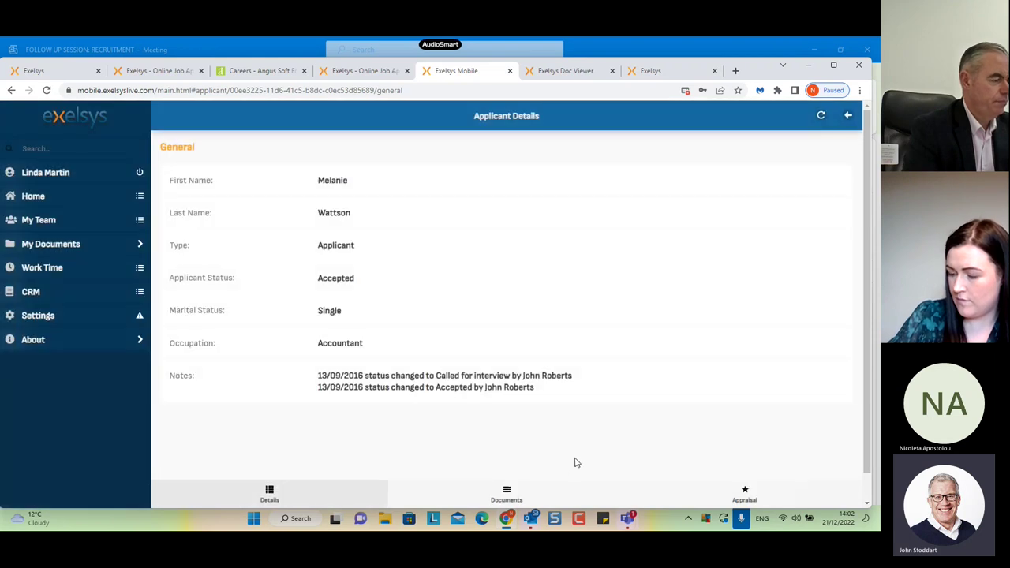
click(529, 497)
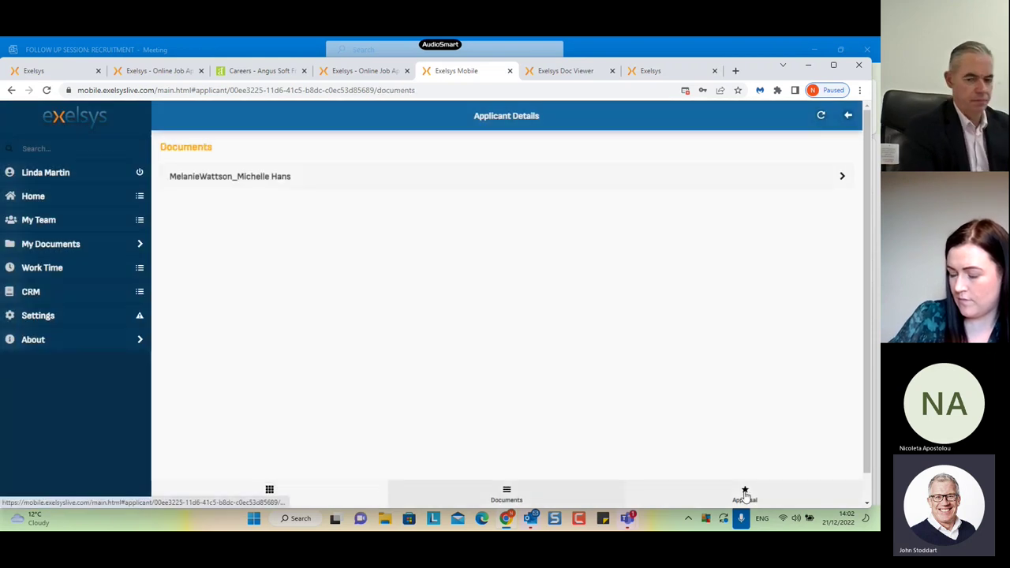
click(744, 495)
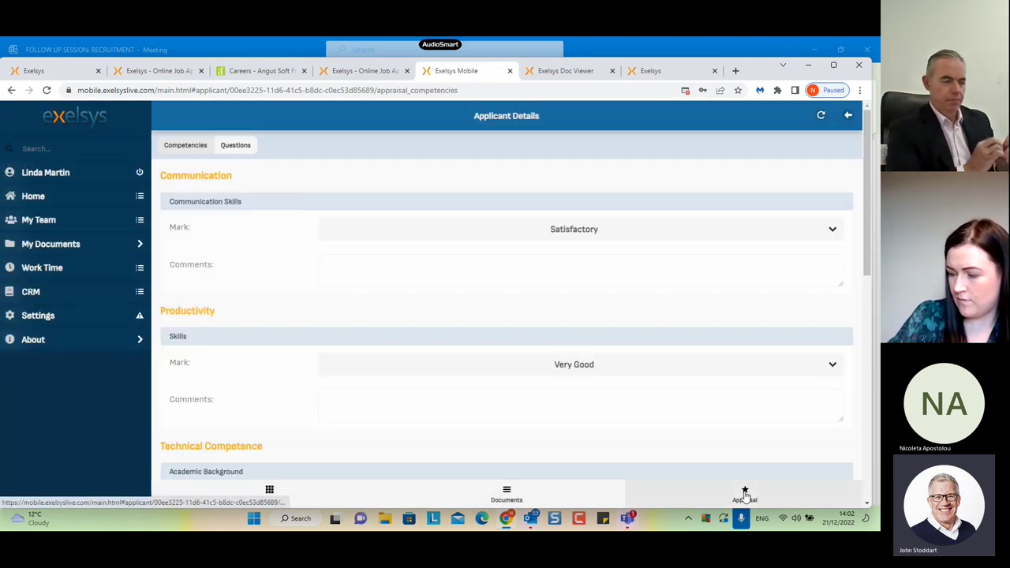
click(240, 147)
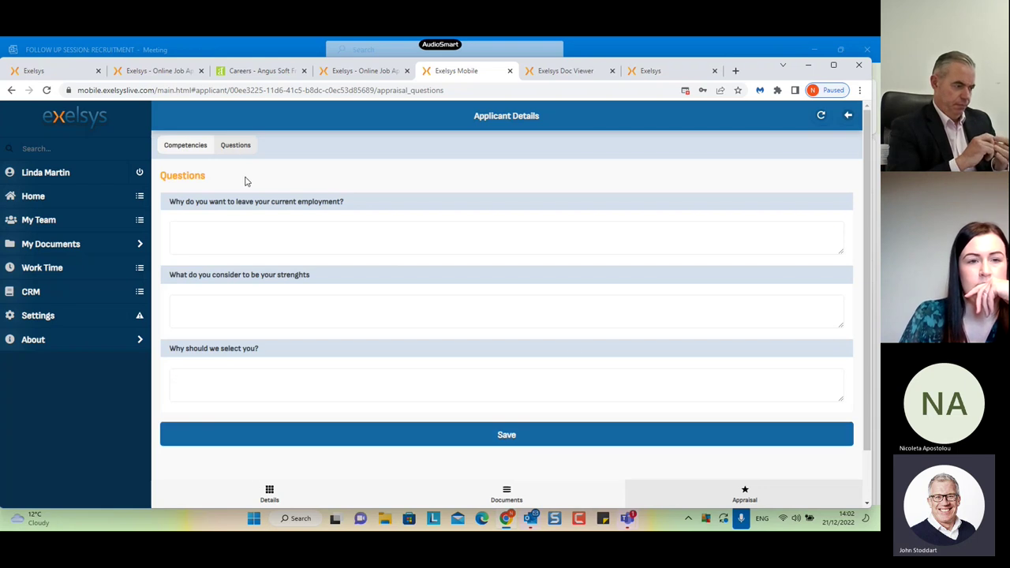
click(848, 115)
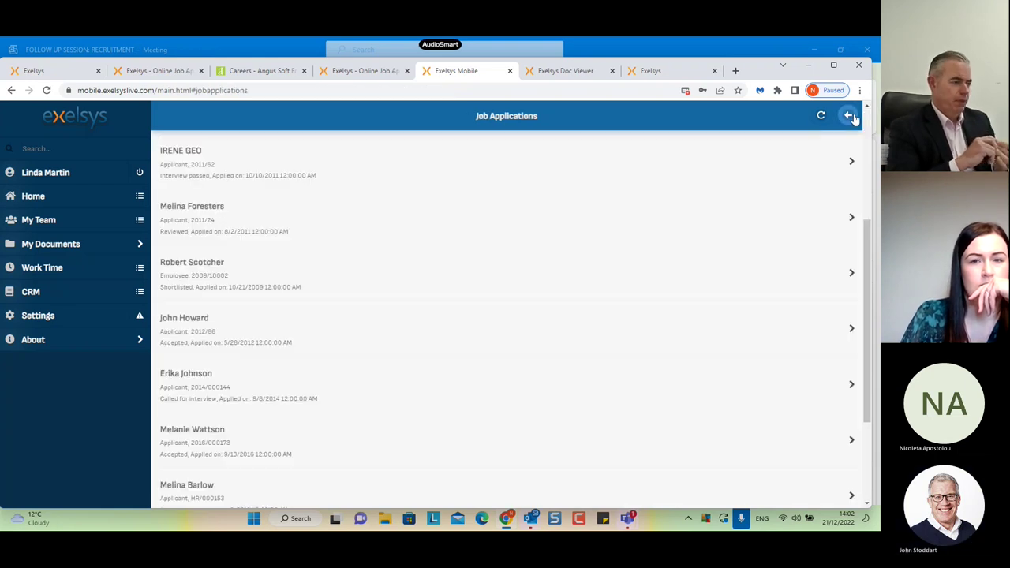
Step: Look through the remaining mobile job applications, and return through the original Exelsys session to the Onboarding Check List in the new interface
scroll(660, 239, down, 3)
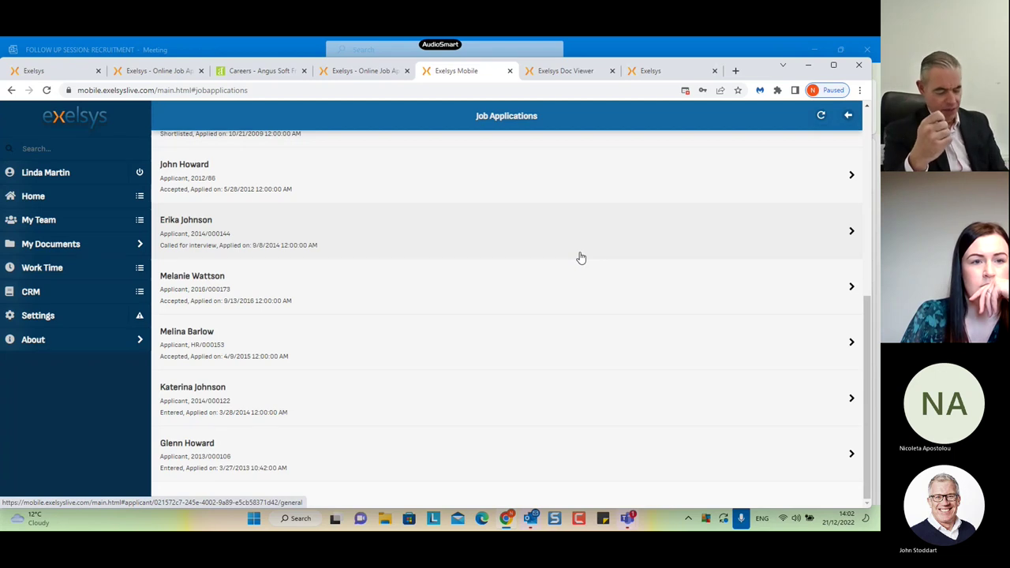
click(32, 70)
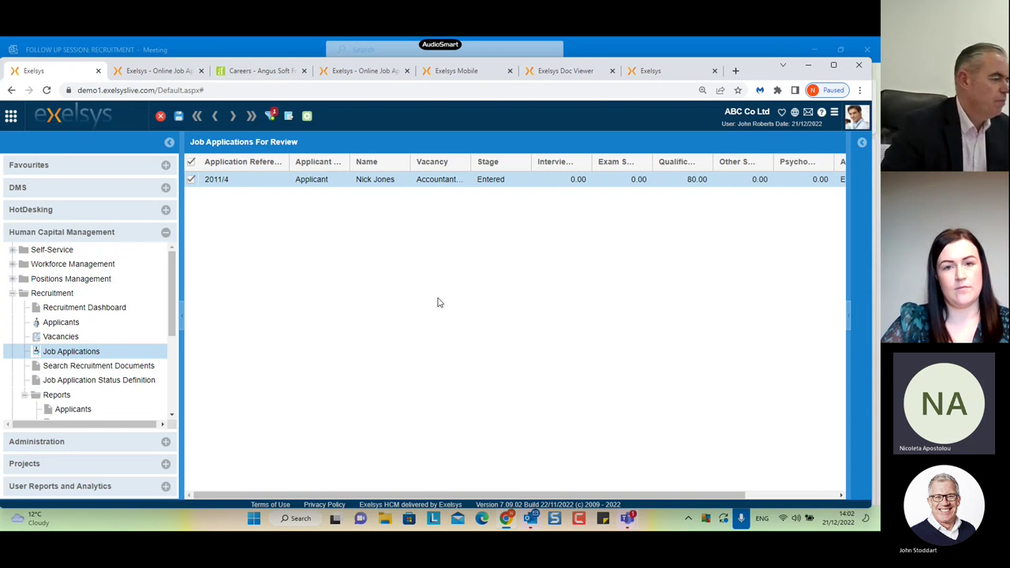
click(663, 71)
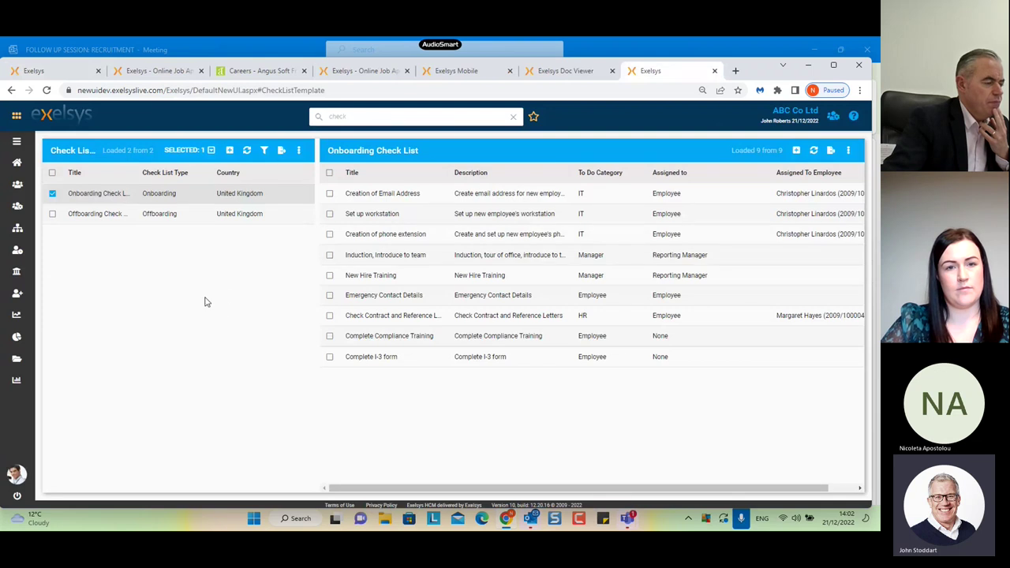
Step: Switch back to the original Exelsys session and open the full Job Applications list under Recruitment
click(63, 73)
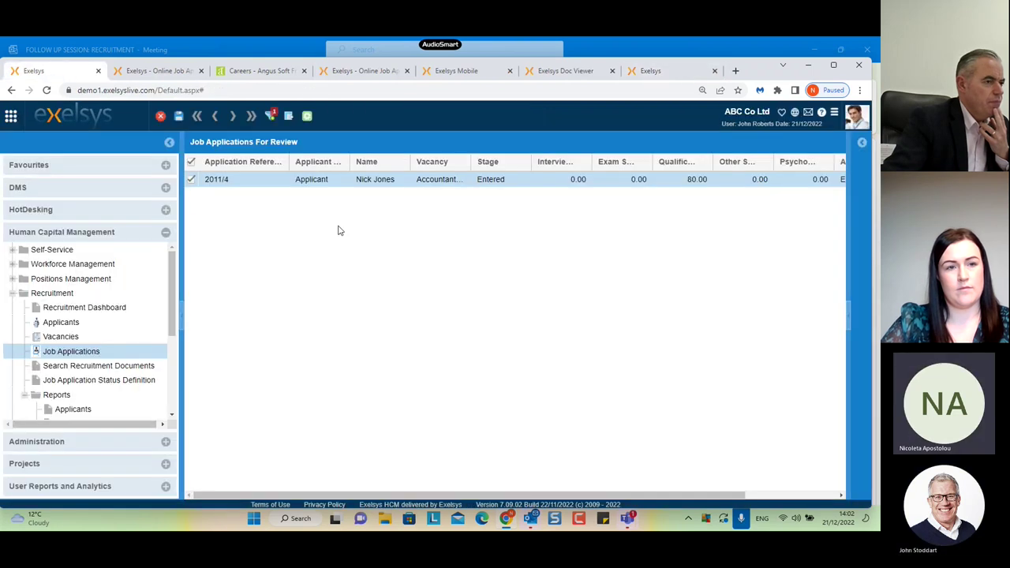
right_click(283, 181)
click(351, 294)
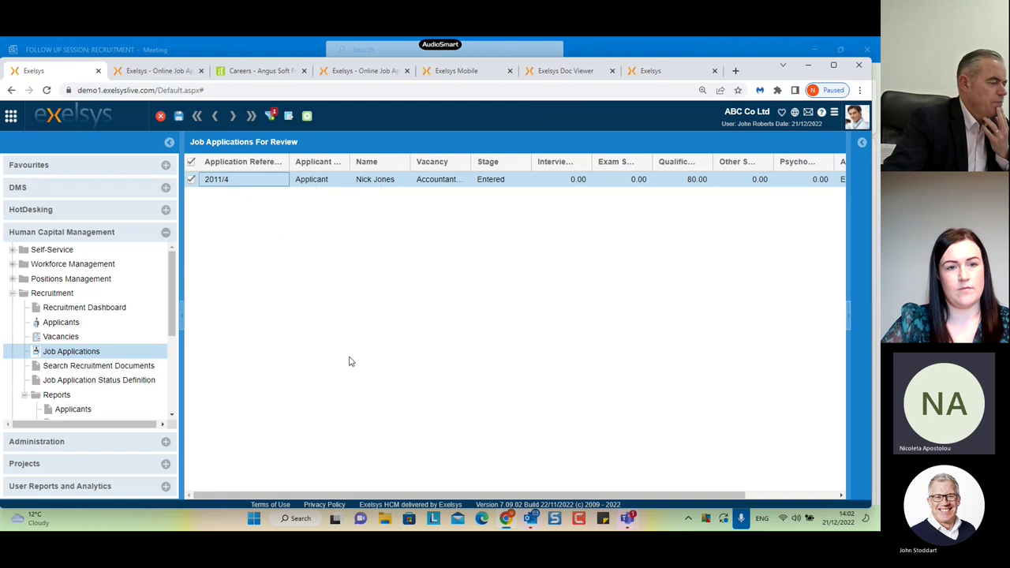
right_click(250, 183)
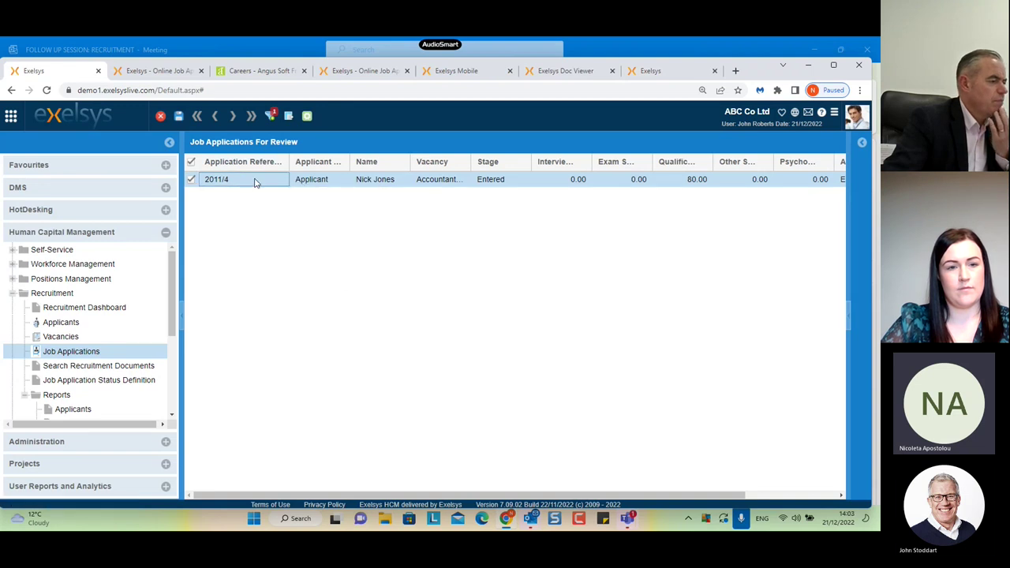
right_click(253, 182)
click(94, 350)
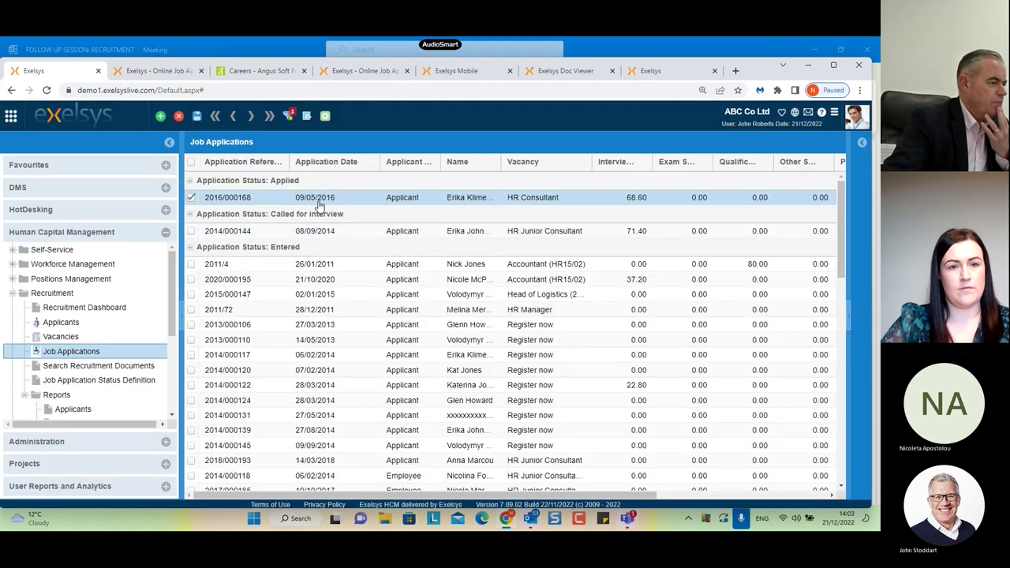
Step: Open the Send Email form for the HR Manager application of 28/12/2011, look through the available templates, and close it without sending
right_click(329, 309)
click(407, 445)
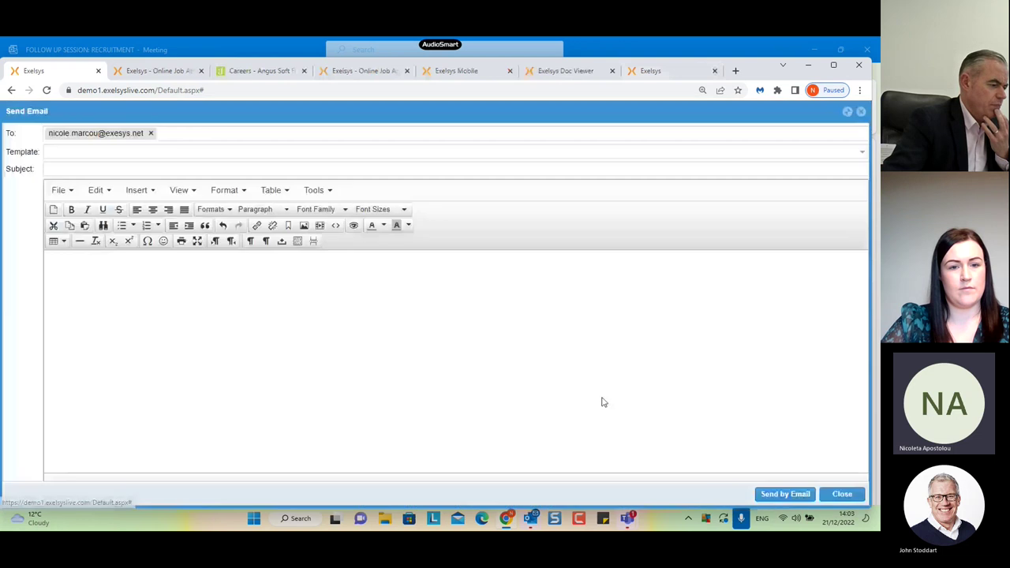
click(863, 152)
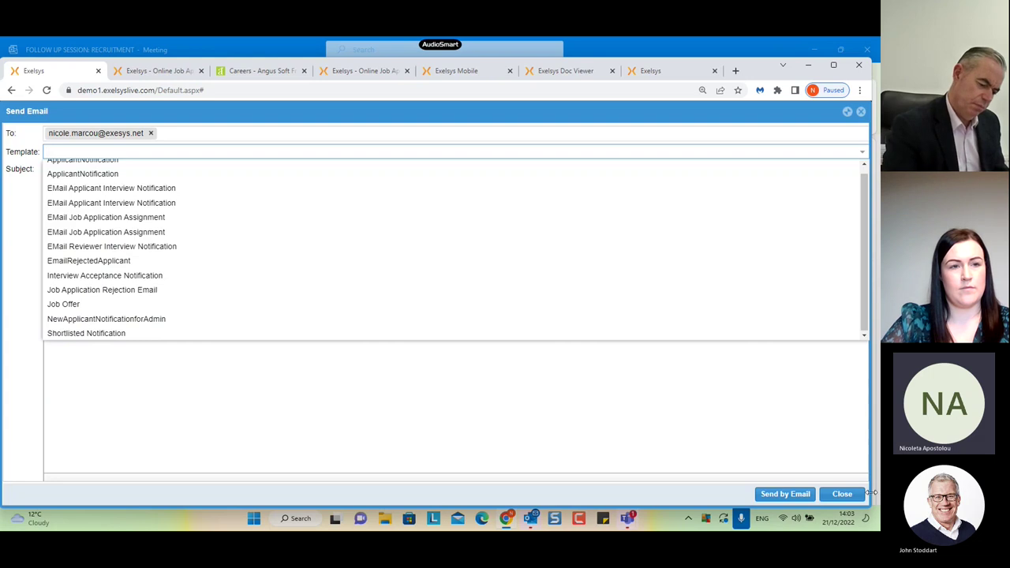
click(842, 494)
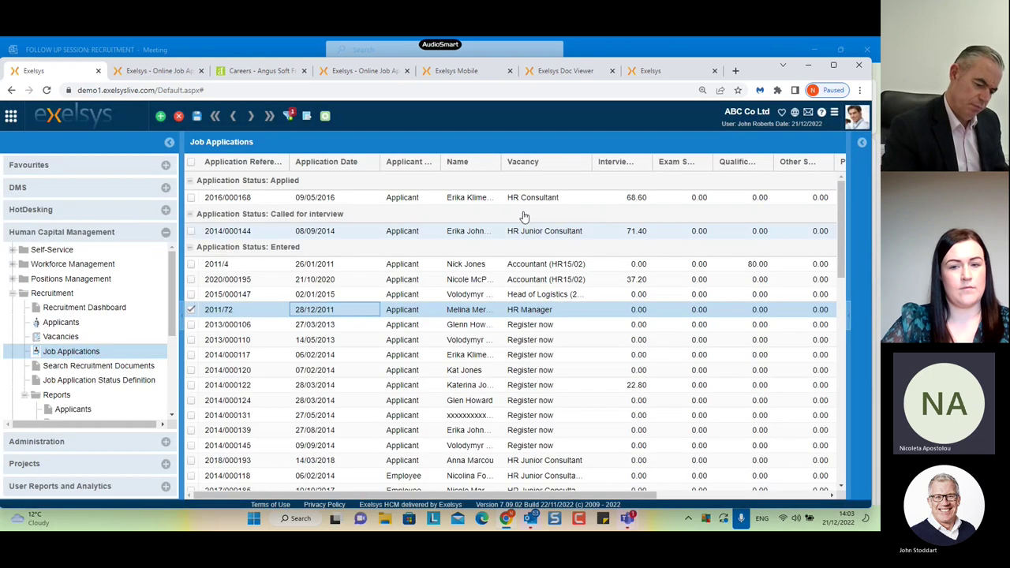
Step: Return to the Onboarding Check List in the new interface, open the Creation of Email Address item, check its notes and documents sections, and cancel
click(659, 72)
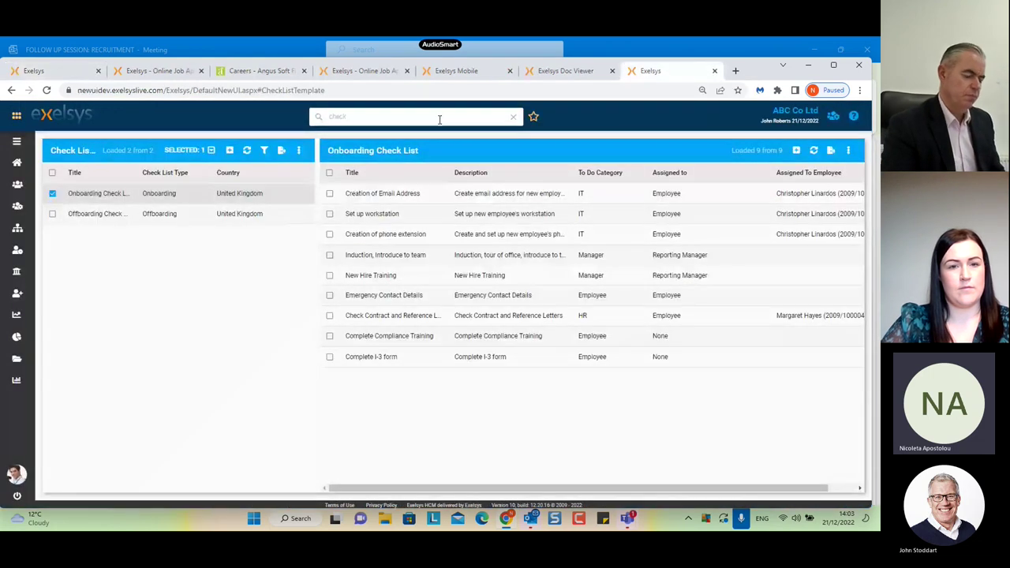
click(403, 199)
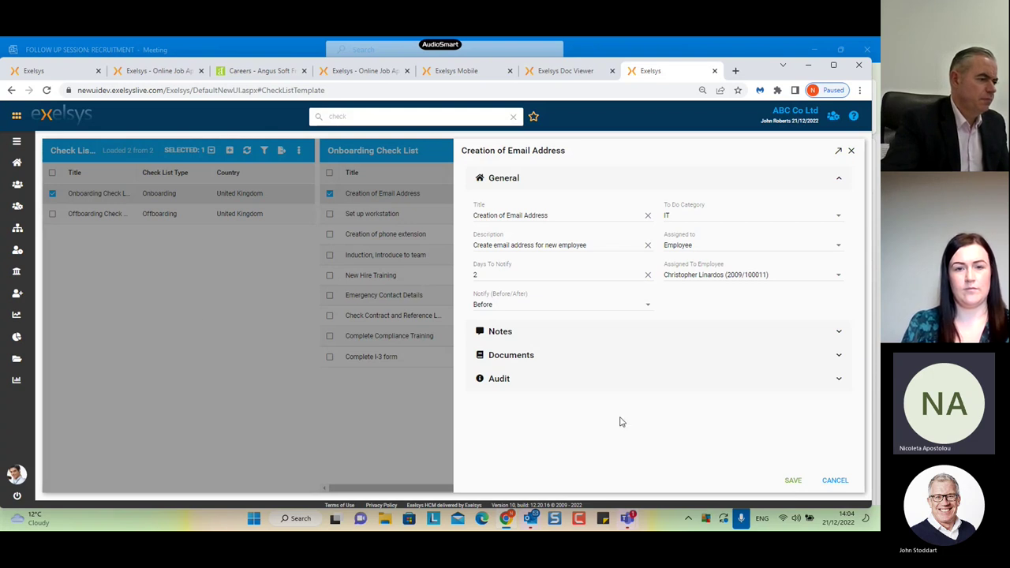
click(502, 333)
click(503, 333)
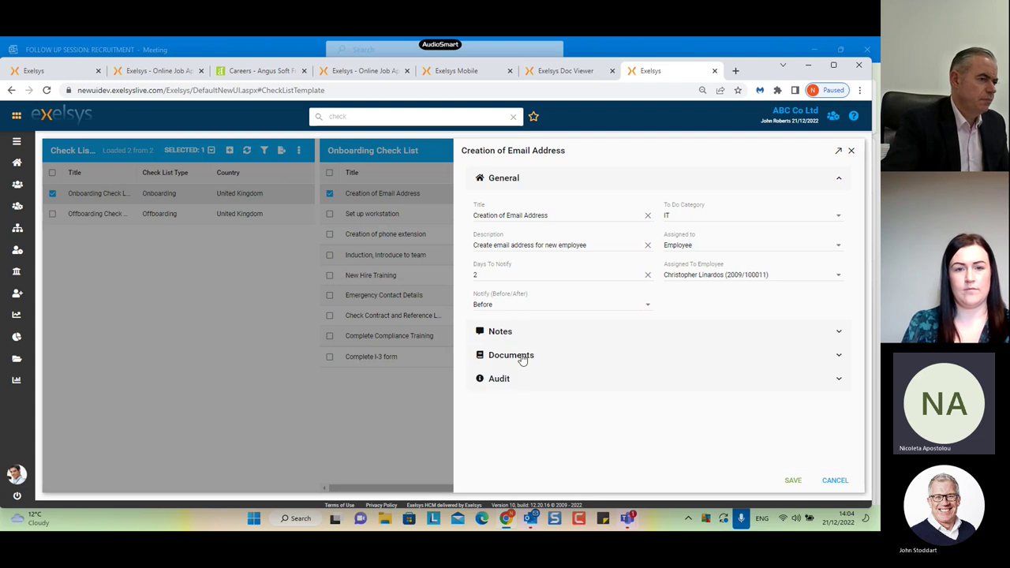
click(522, 357)
click(523, 358)
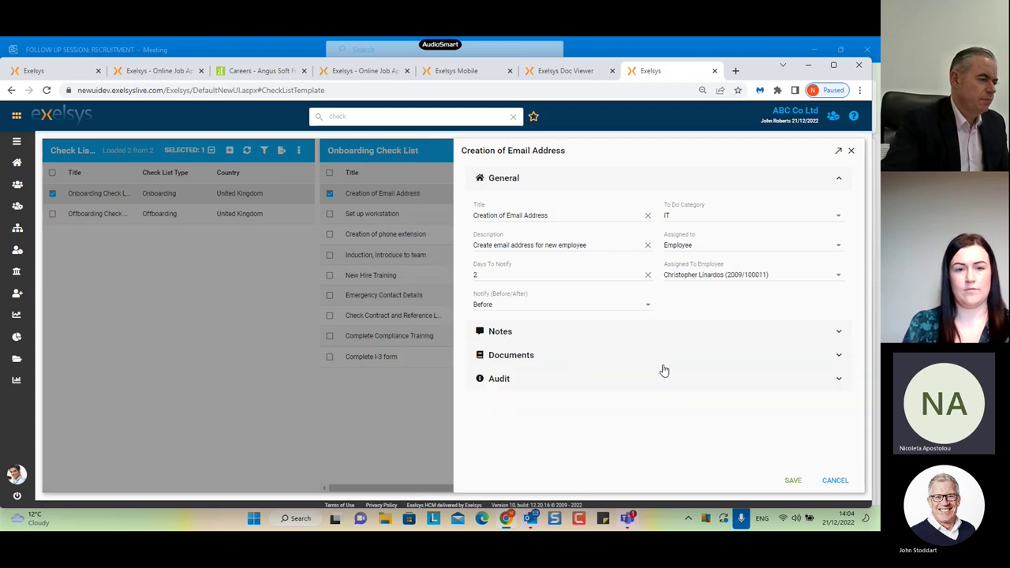
click(835, 479)
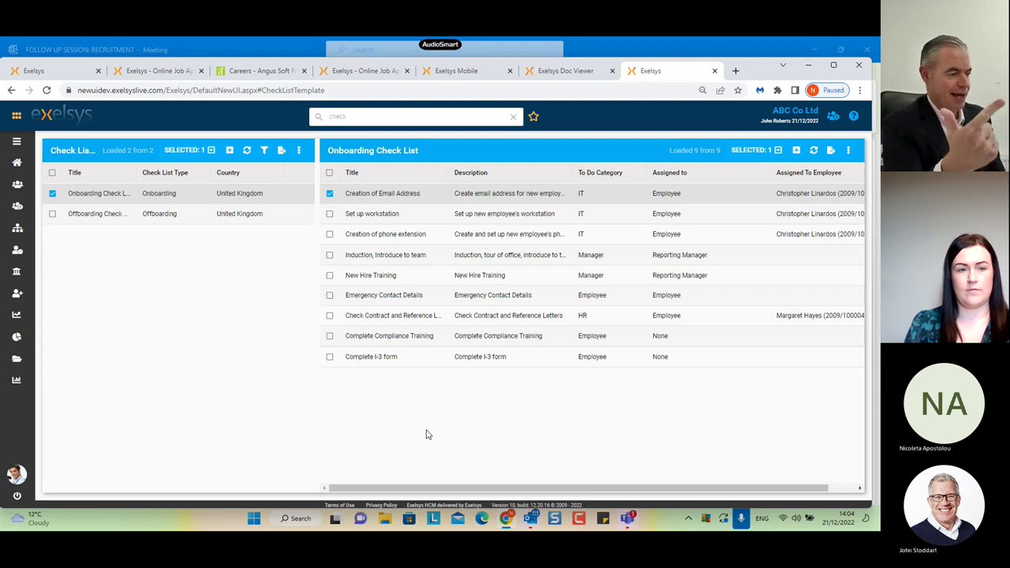
Step: Reopen the Creation of Email Address item to review its category, assignment and notification settings, and cancel without saving
double_click(392, 194)
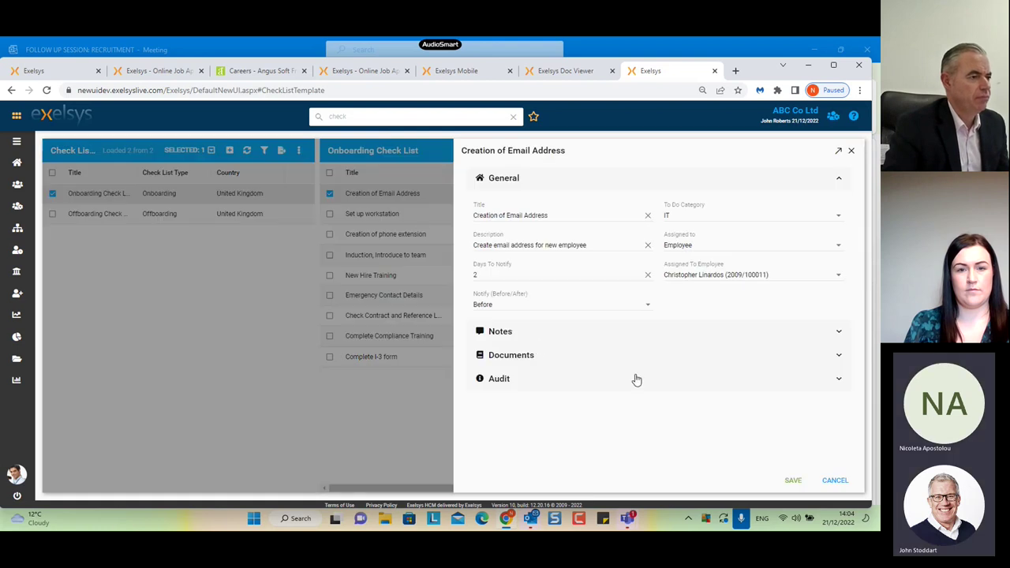
click(844, 483)
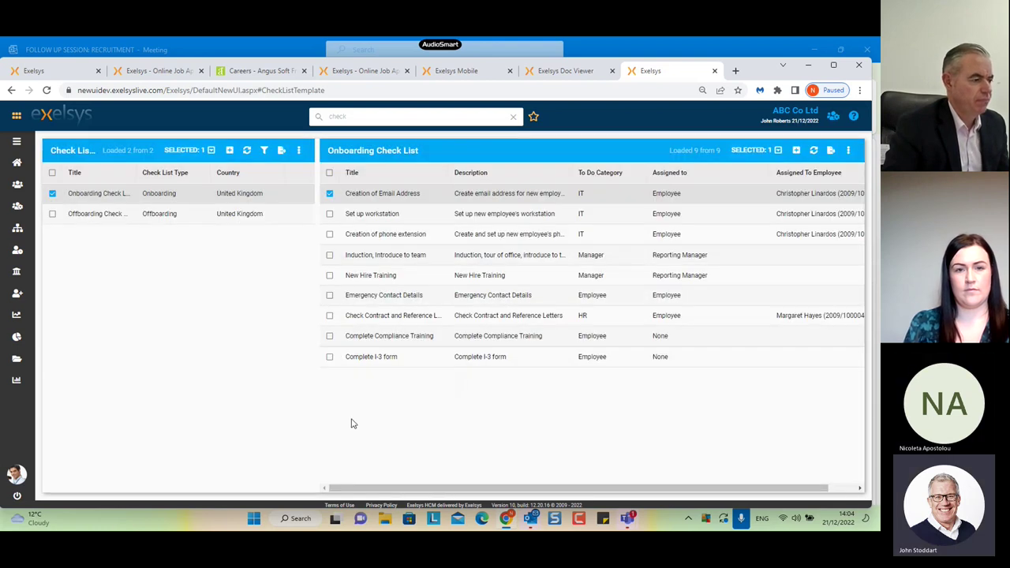
double_click(405, 195)
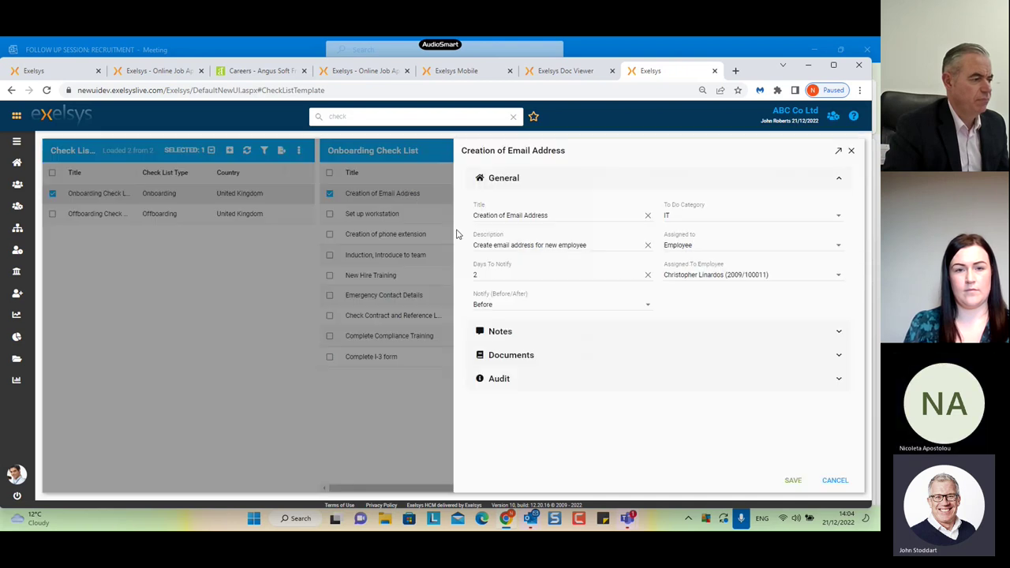
click(835, 481)
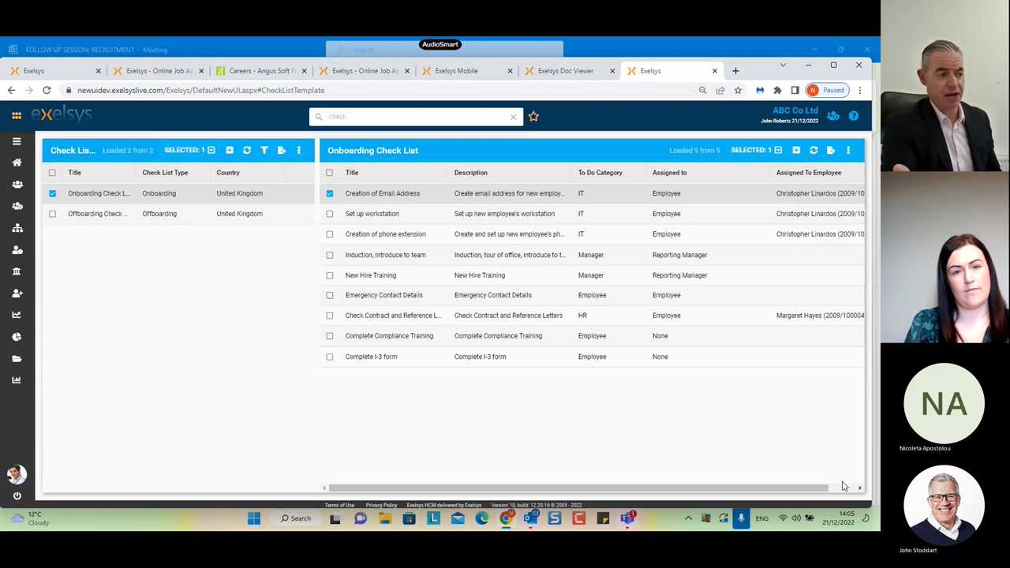
Step: In the original Exelsys session, review the recruitment email templates again from the HR Manager application of 28/12/2011, and close the form
click(53, 71)
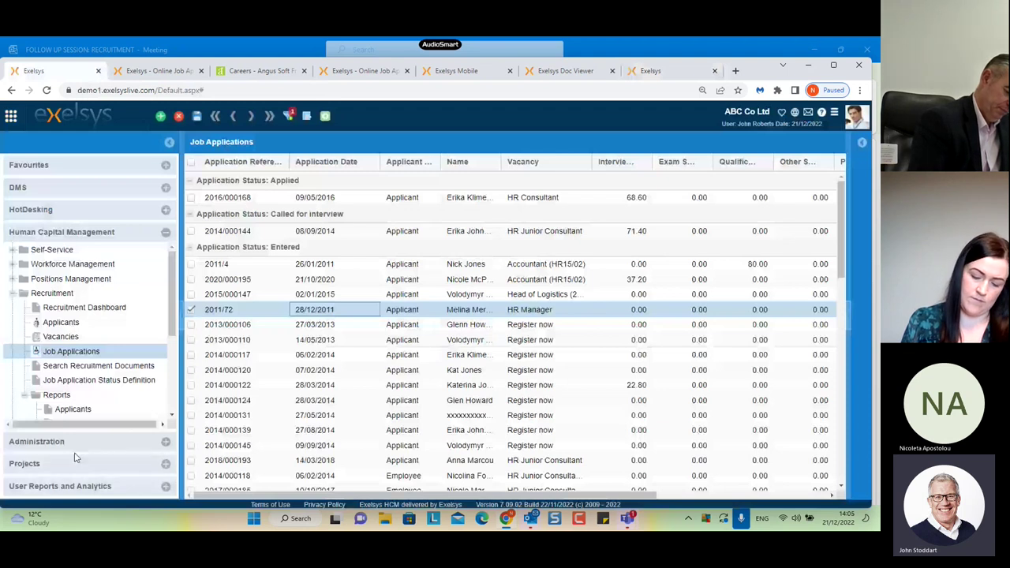
right_click(311, 310)
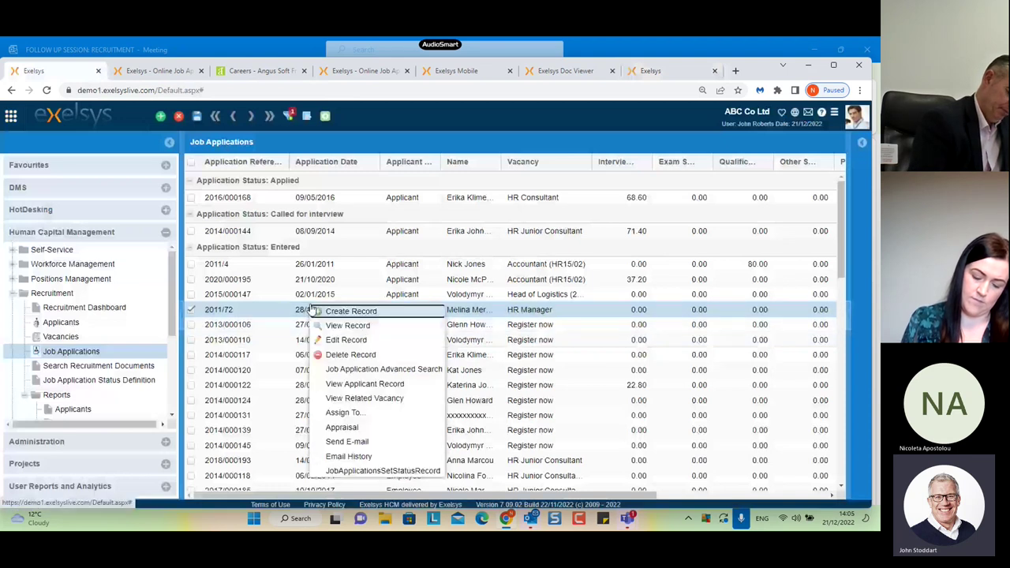
click(377, 444)
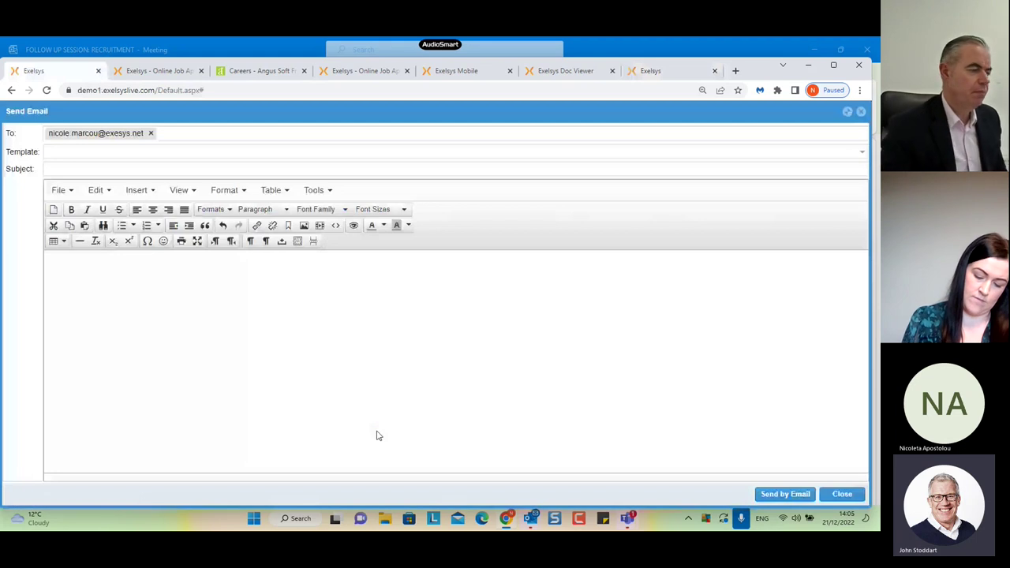
click(860, 153)
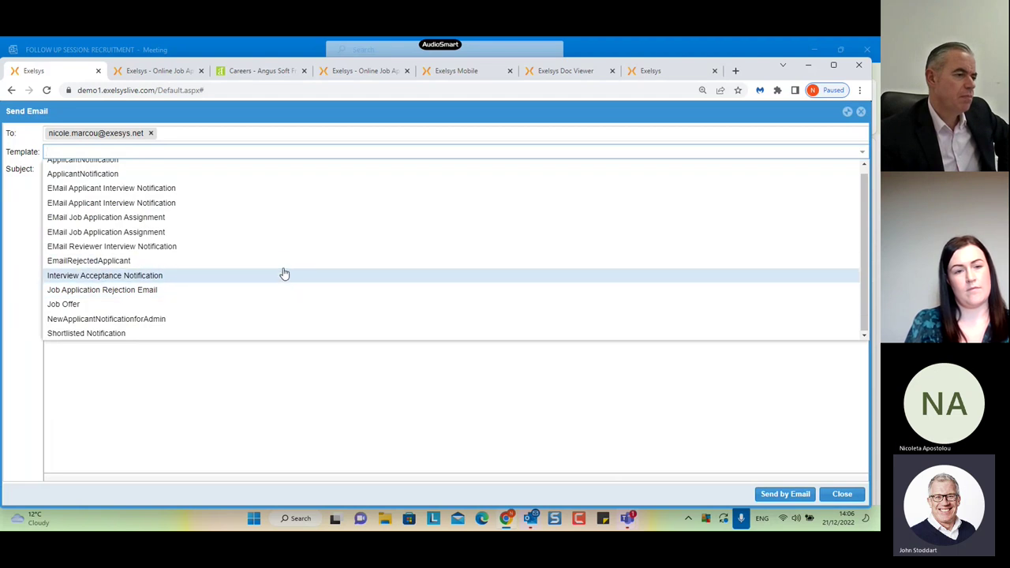
scroll(284, 272, up, 1)
scroll(302, 294, down, 1)
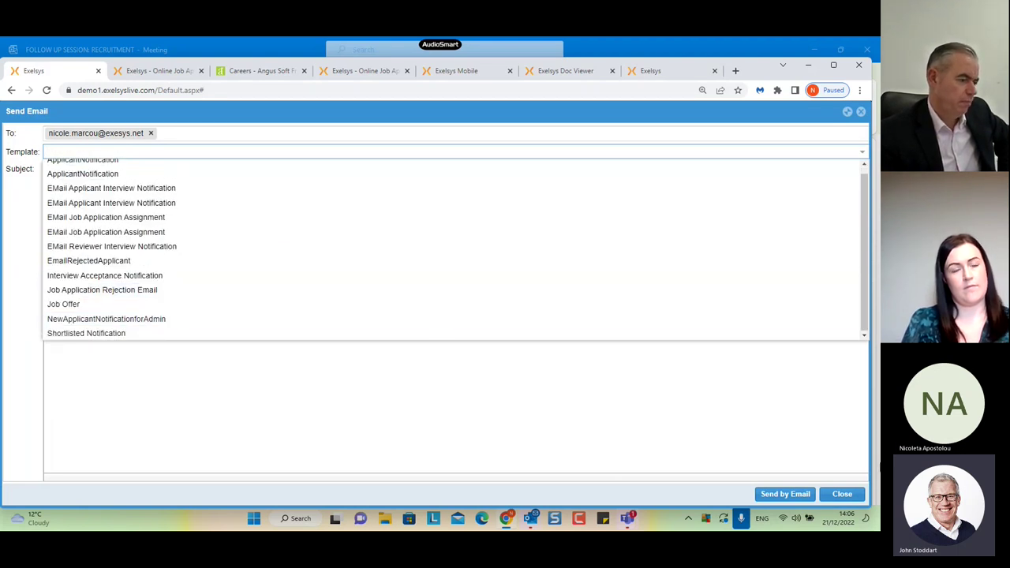
click(842, 494)
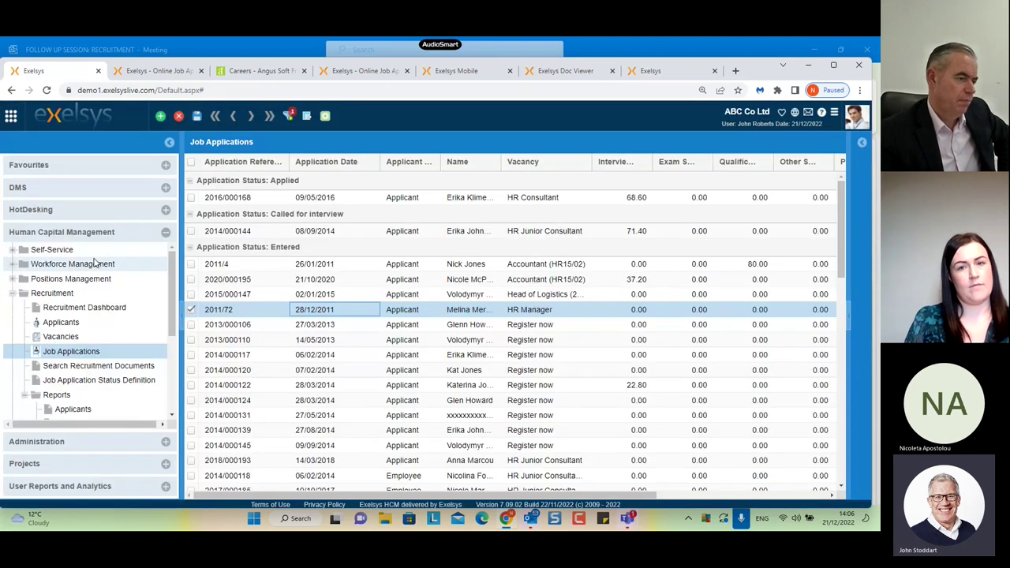
Step: Open the Employees list from Favourites and start an email to the tenth employee in the list
click(67, 167)
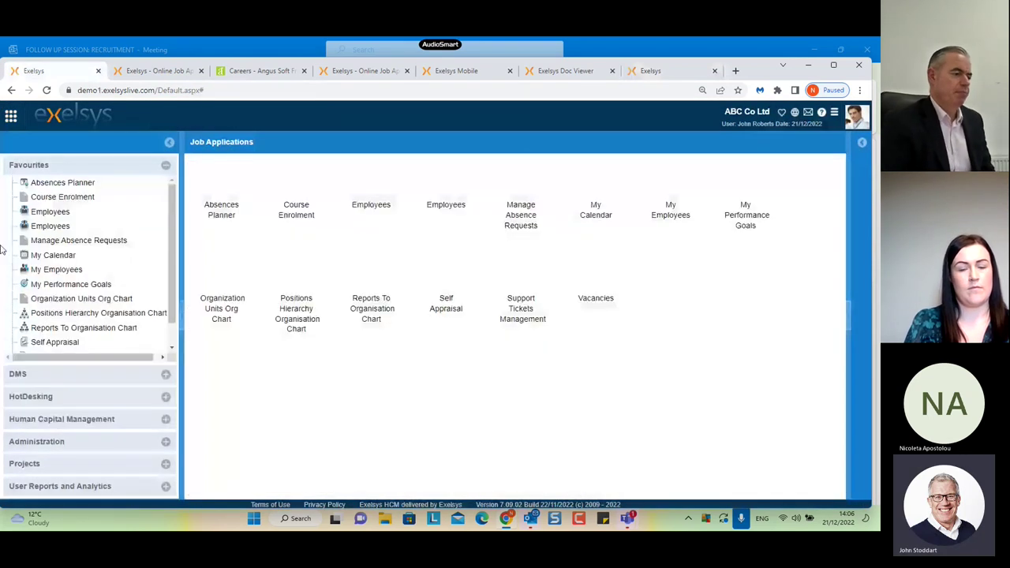
click(448, 192)
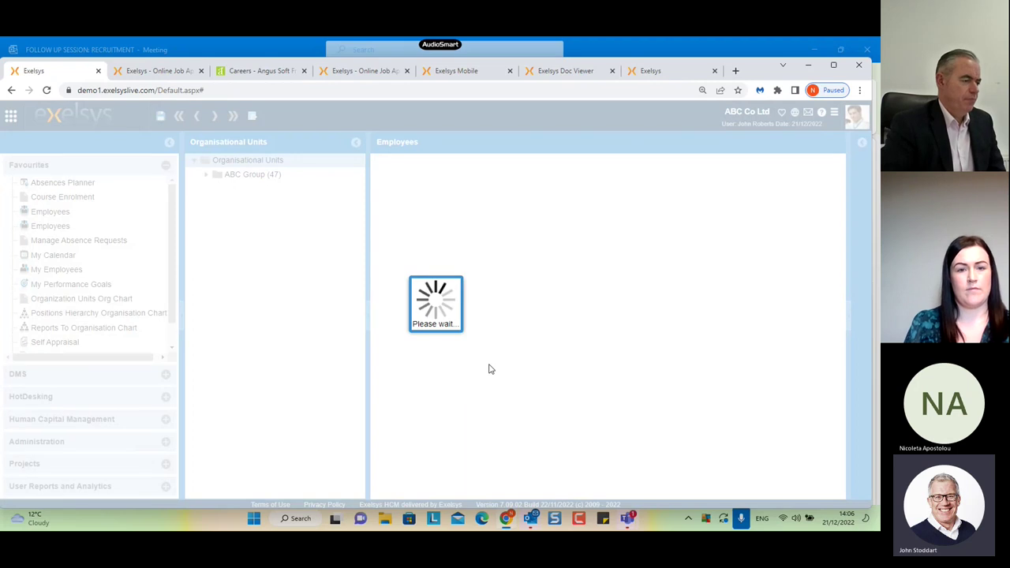
right_click(470, 317)
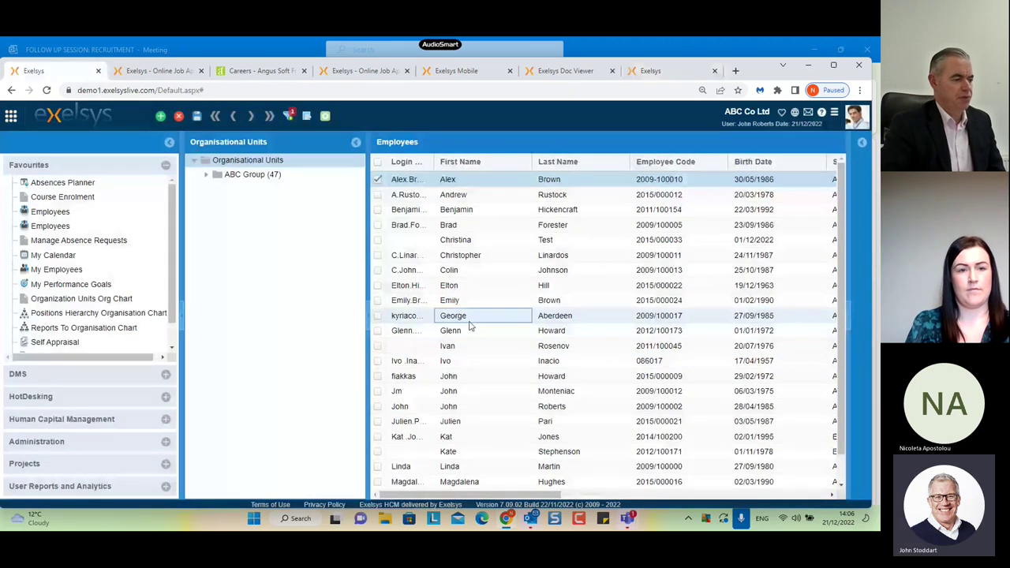
click(535, 376)
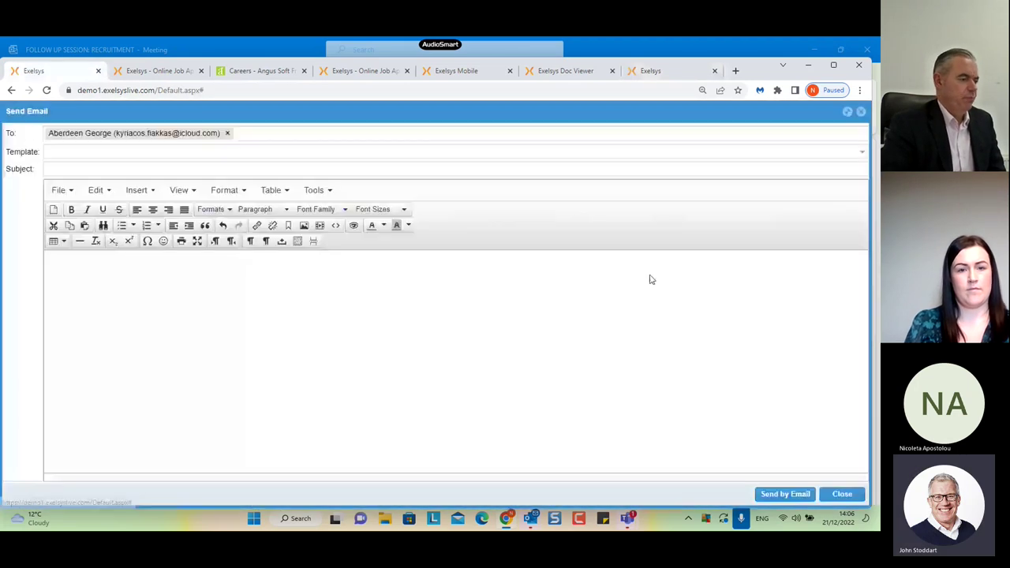
Step: Preview the EmailDocumentReadReceiptWithAgreement template in the employee email, review the other templates, and close the form without sending
click(820, 152)
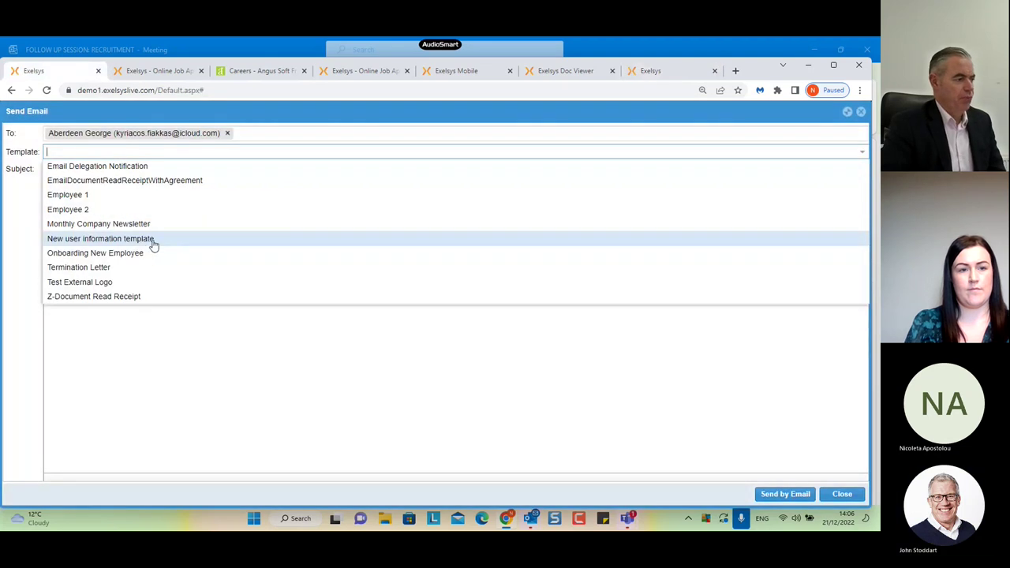
click(158, 180)
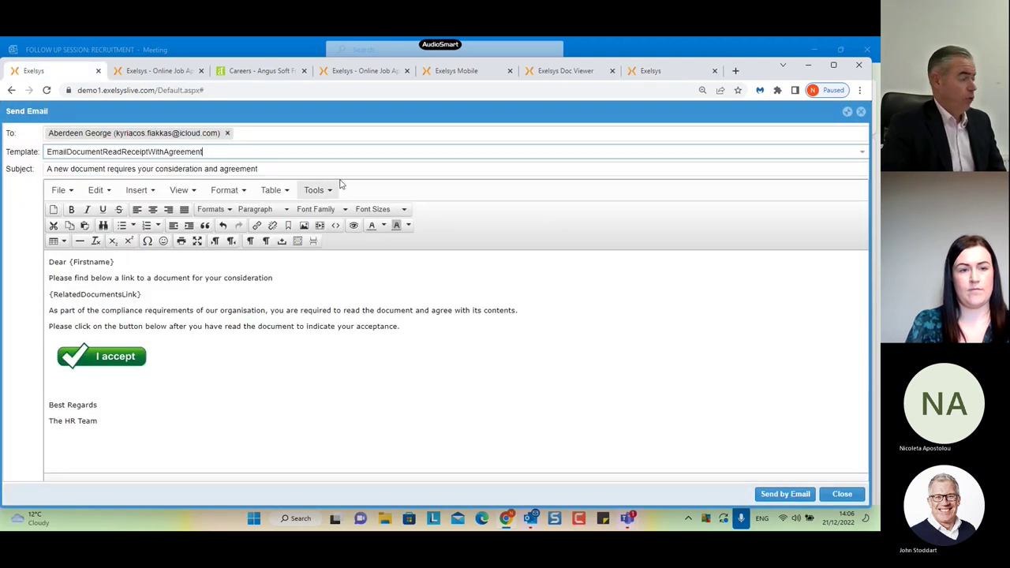
click(860, 153)
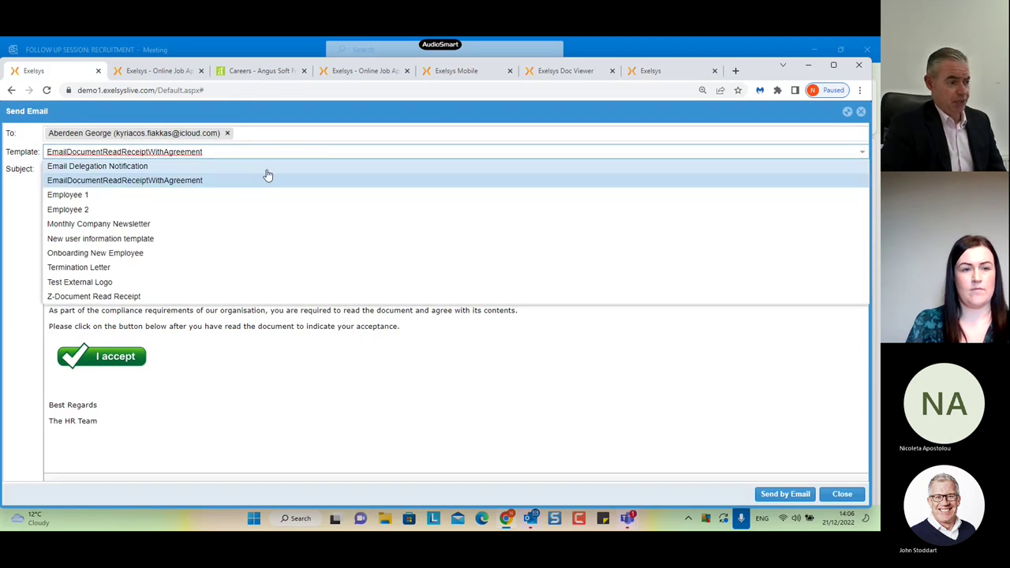
click(509, 377)
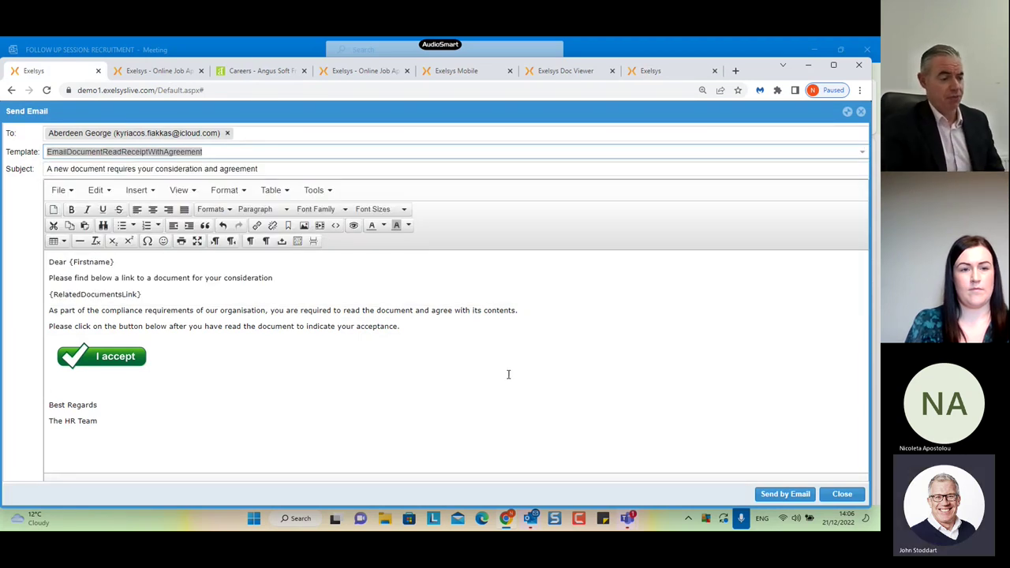
click(842, 494)
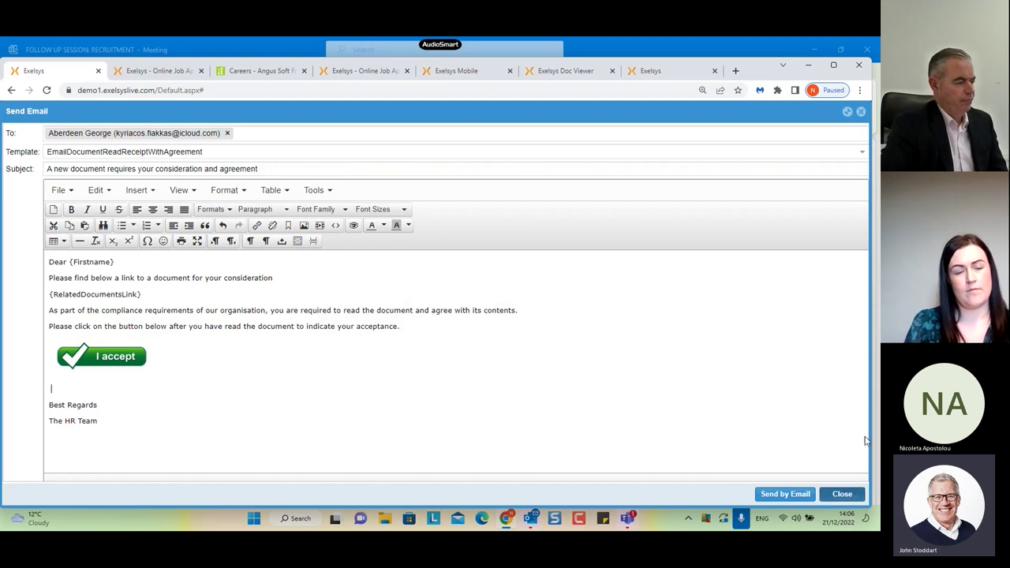
click(842, 494)
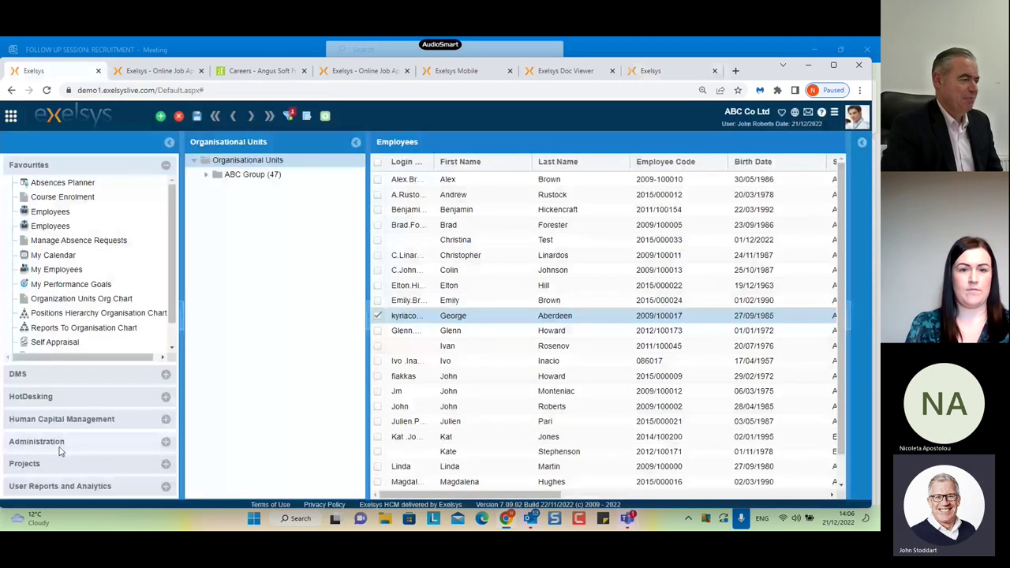
Step: Look at the DMS options, and return to the Job Applications list under Human Capital Management's Recruitment section
click(73, 375)
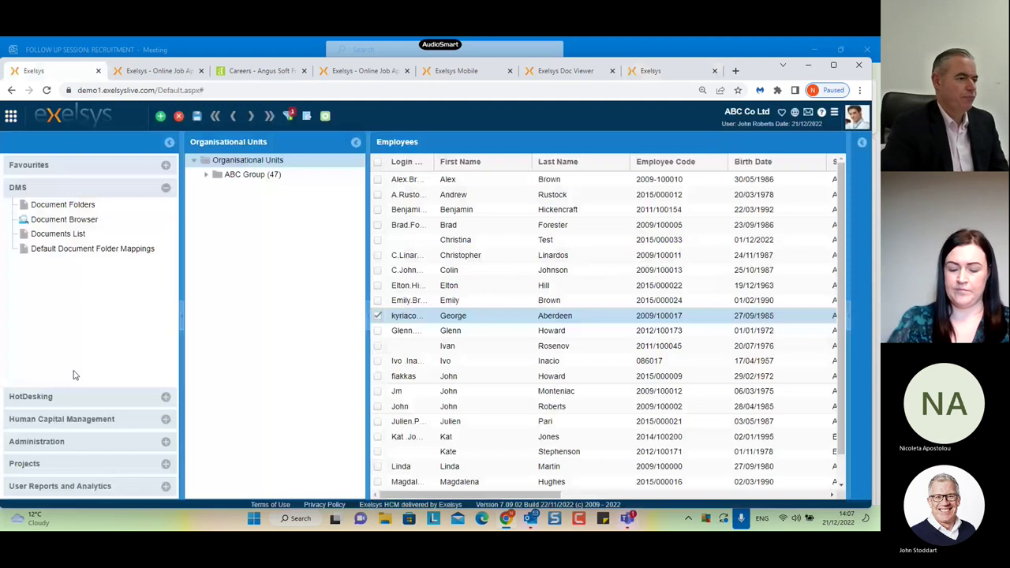
click(81, 423)
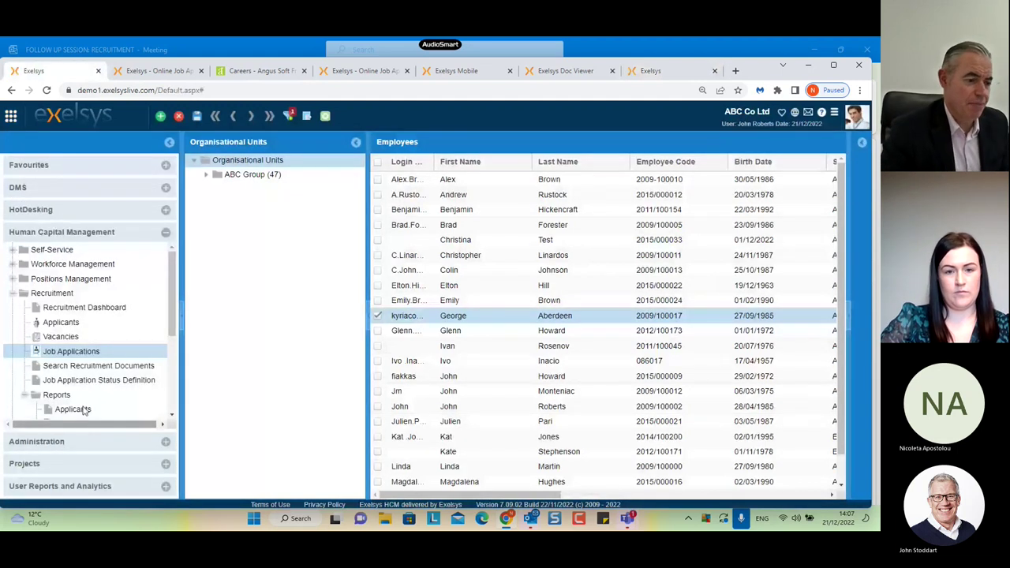
click(86, 353)
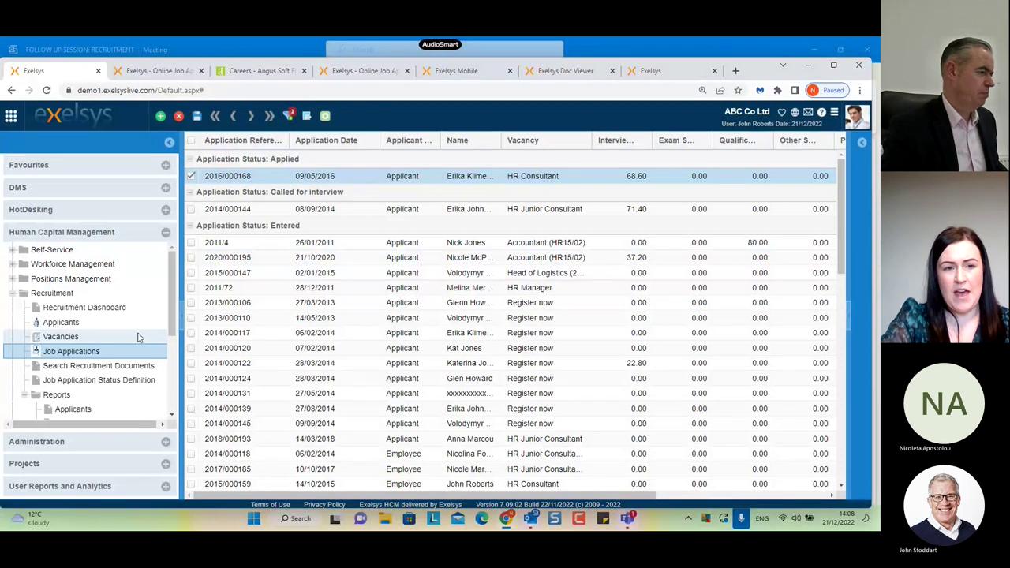
Step: Open the Vacancies list under Recruitment and view the media plan of the Group Finance - Accountant vacancy
click(139, 337)
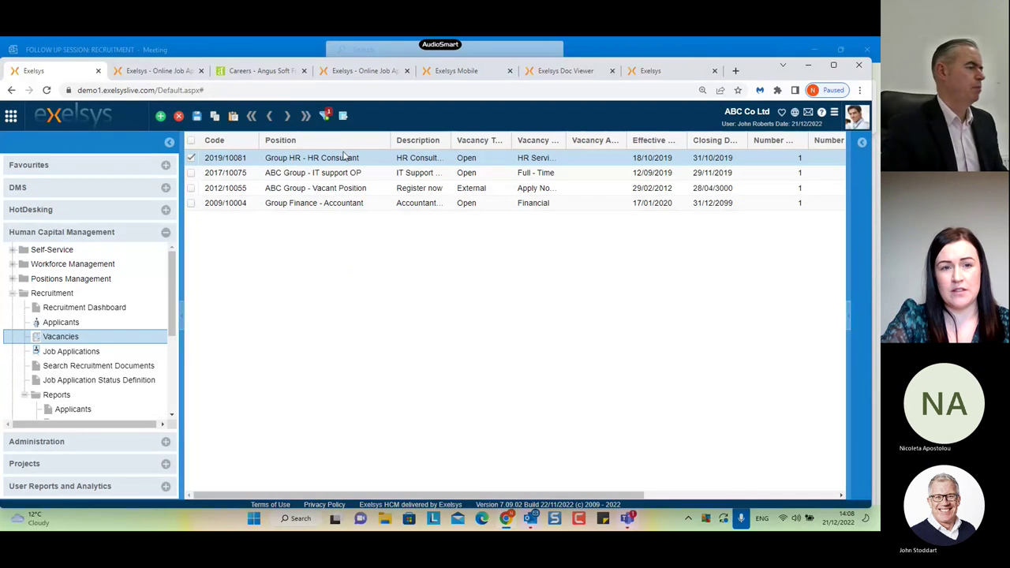
click(349, 160)
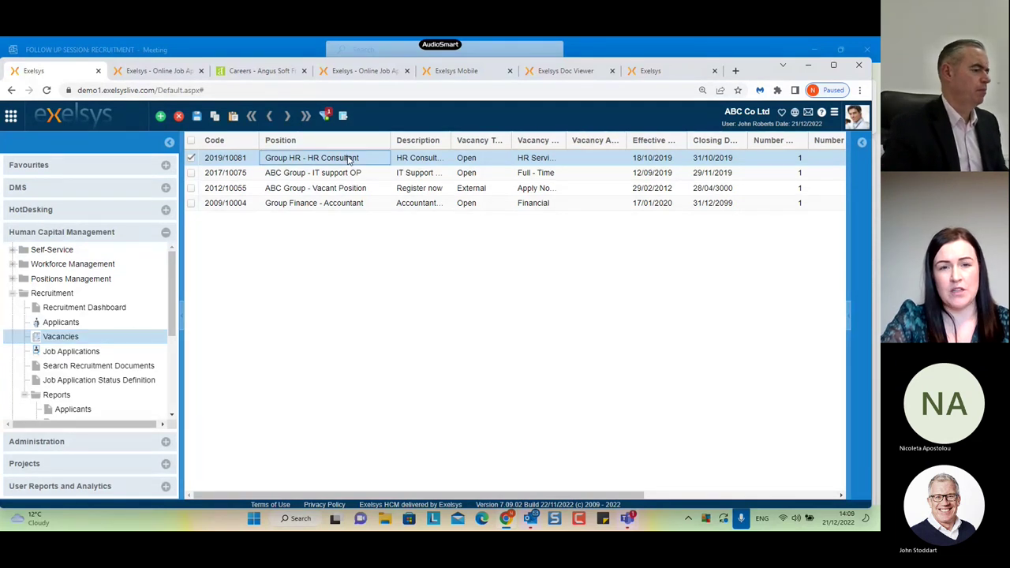
click(355, 203)
double_click(356, 207)
click(384, 193)
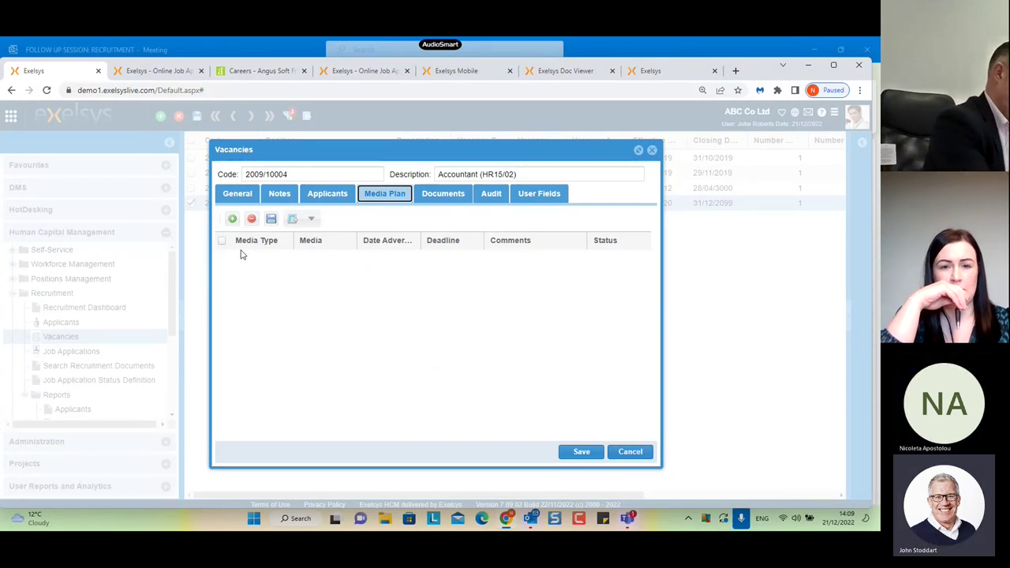
Step: Review the job sites offered for a new media plan entry, and close the entry and the vacancy without saving
click(232, 219)
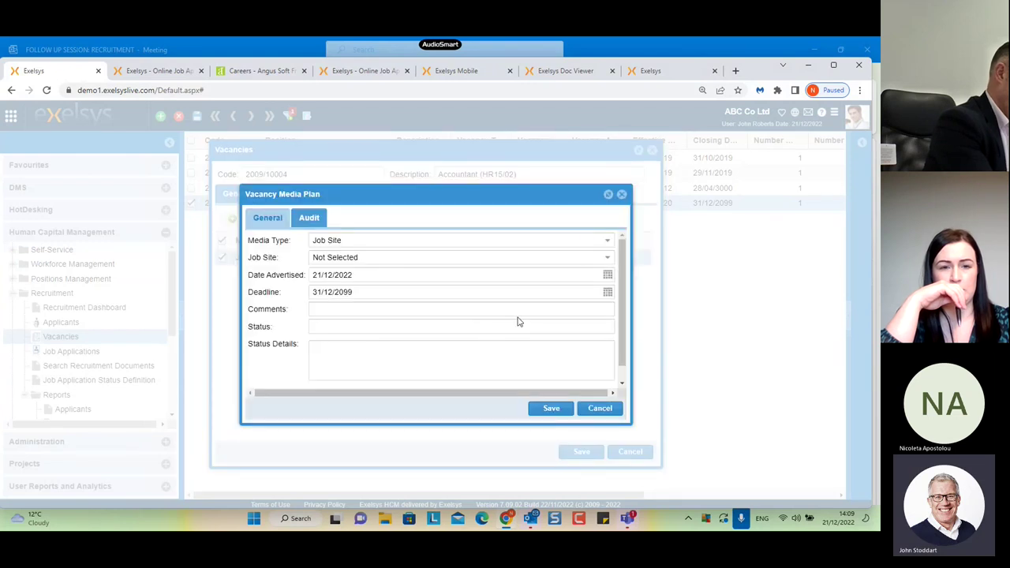
click(612, 258)
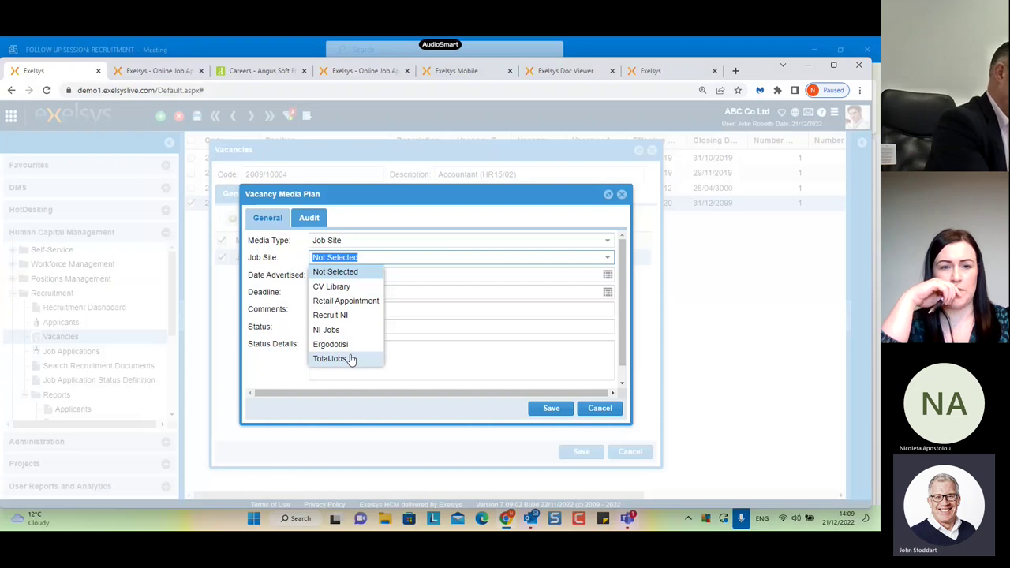
click(467, 352)
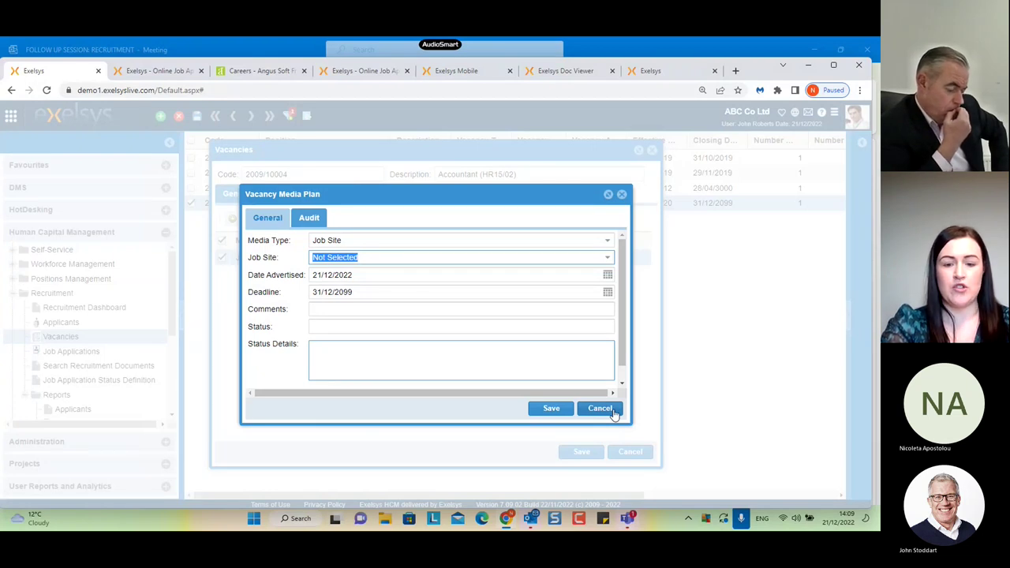
click(615, 413)
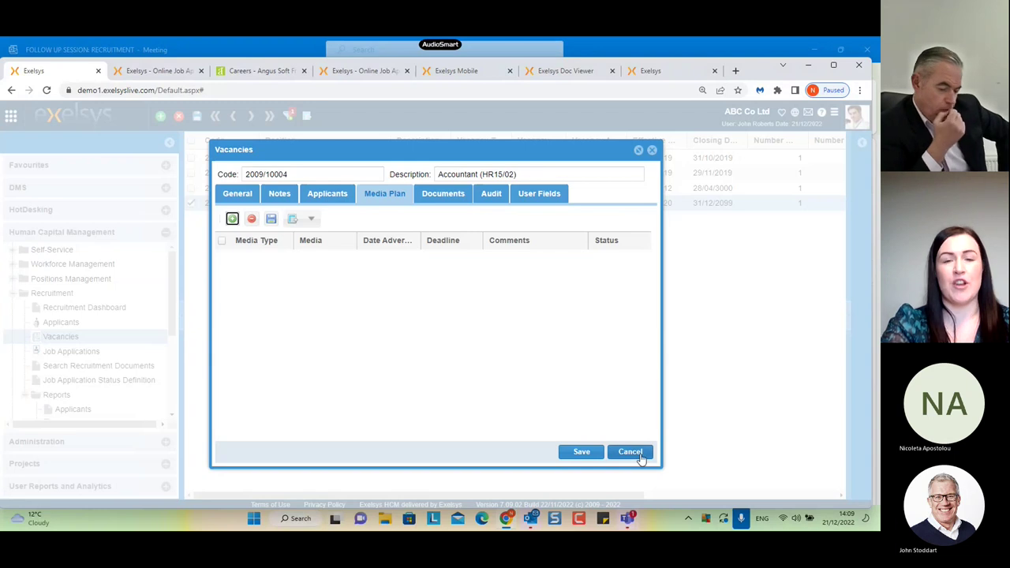
click(632, 453)
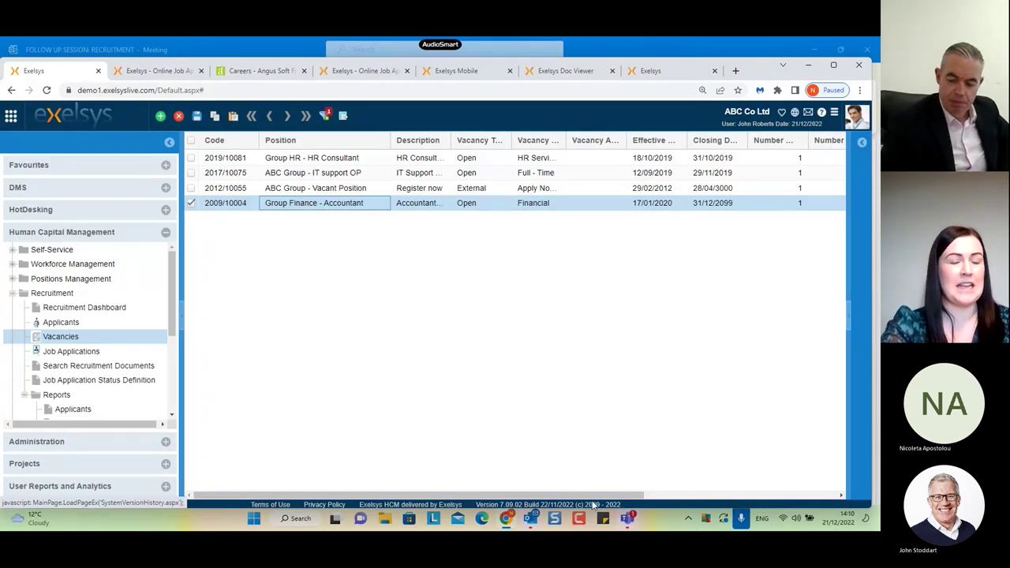
Step: Reopen the Accountant vacancy's media plan, check the job site options of a new entry again, and cancel the entry
drag(572, 495, 737, 491)
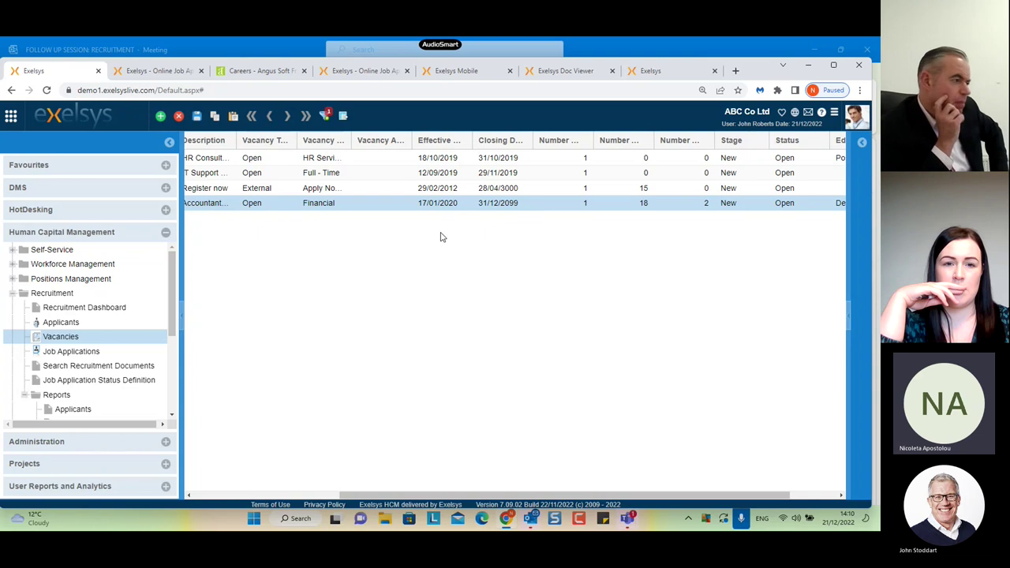
click(360, 205)
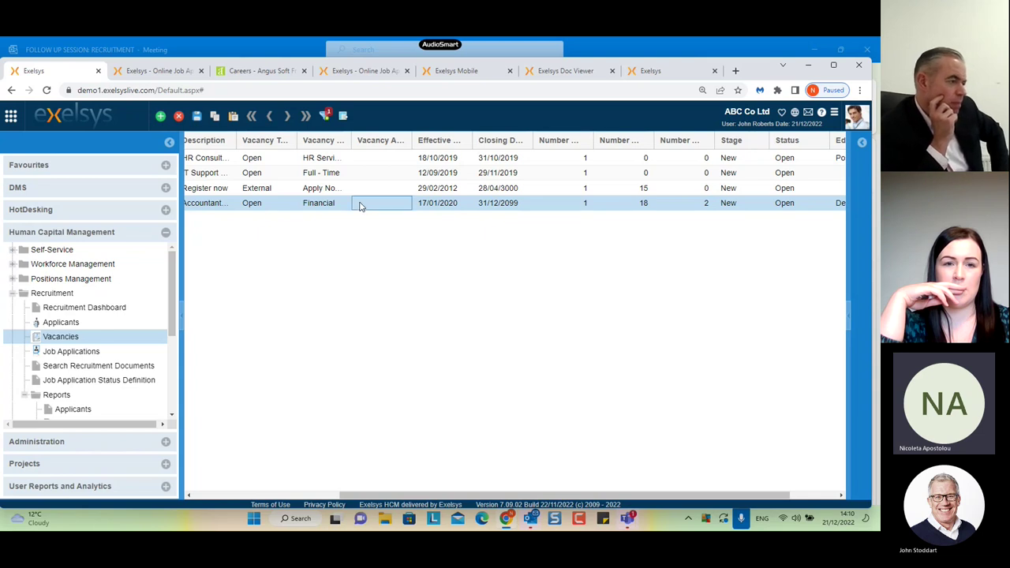
double_click(360, 205)
click(384, 193)
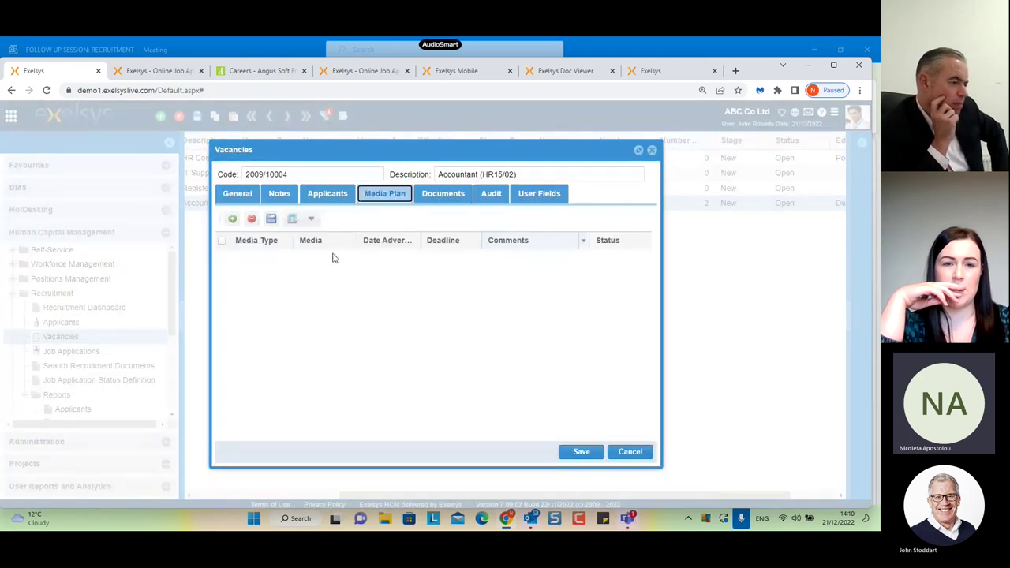
click(232, 218)
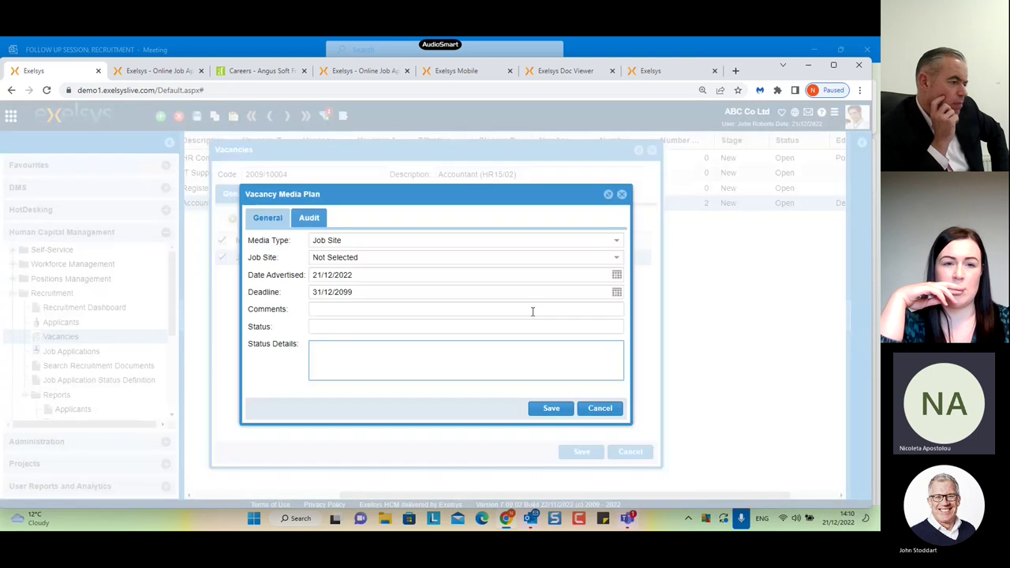
click(616, 257)
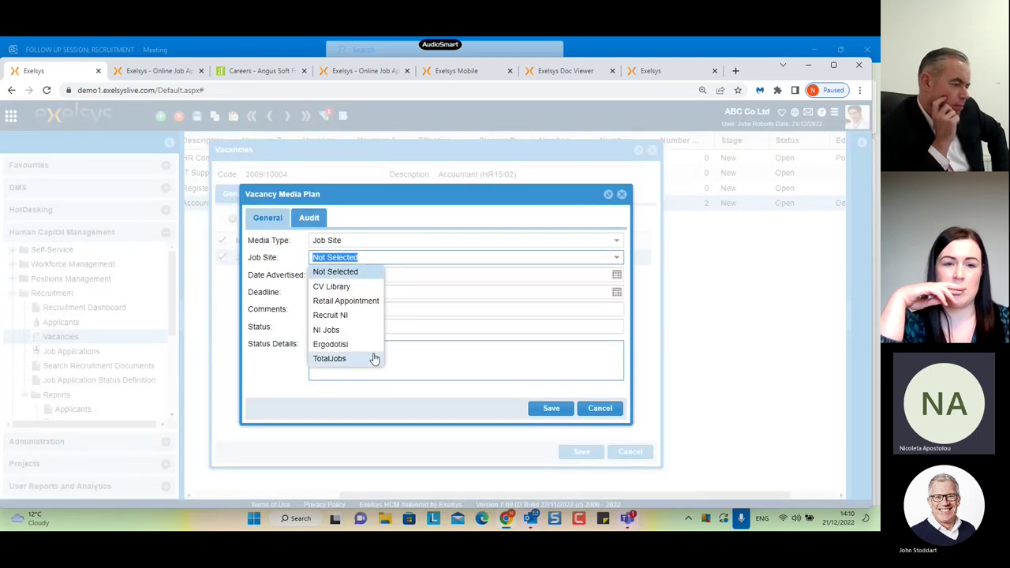
key(Escape)
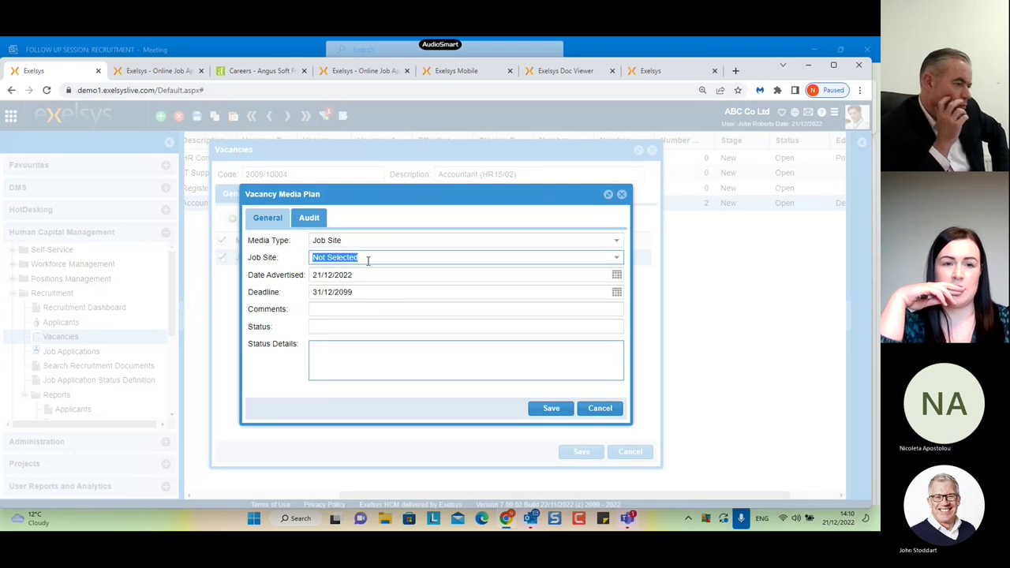
click(606, 412)
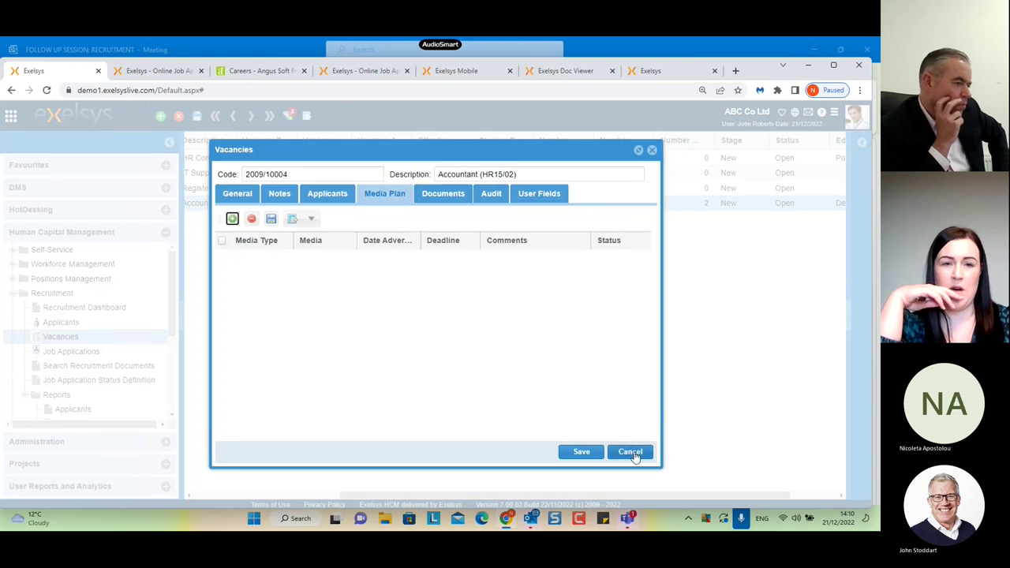
Step: View the media plan's export formats, close the vacancy without saving, and look through the columns of the vacancies list
click(630, 452)
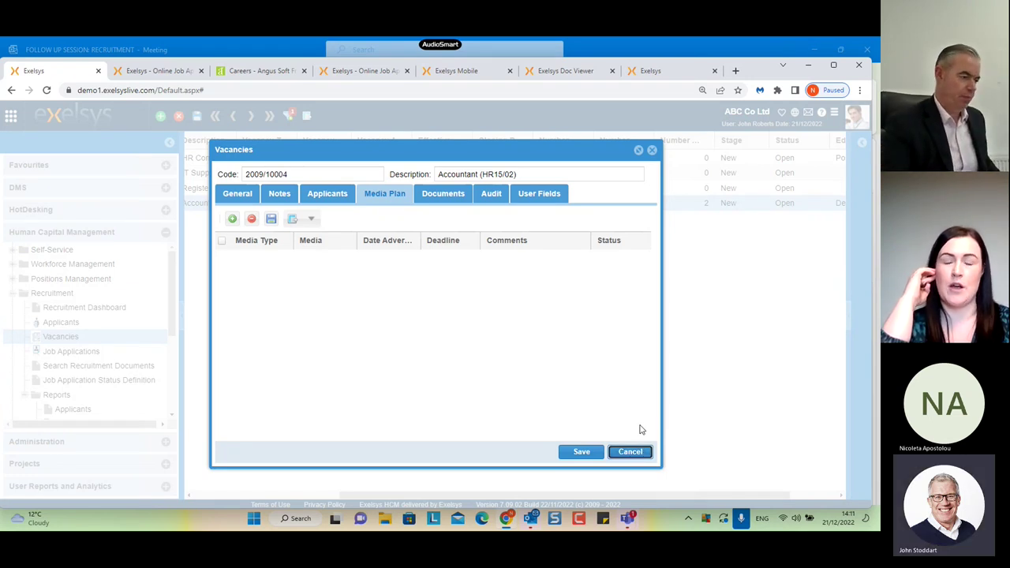
click(302, 219)
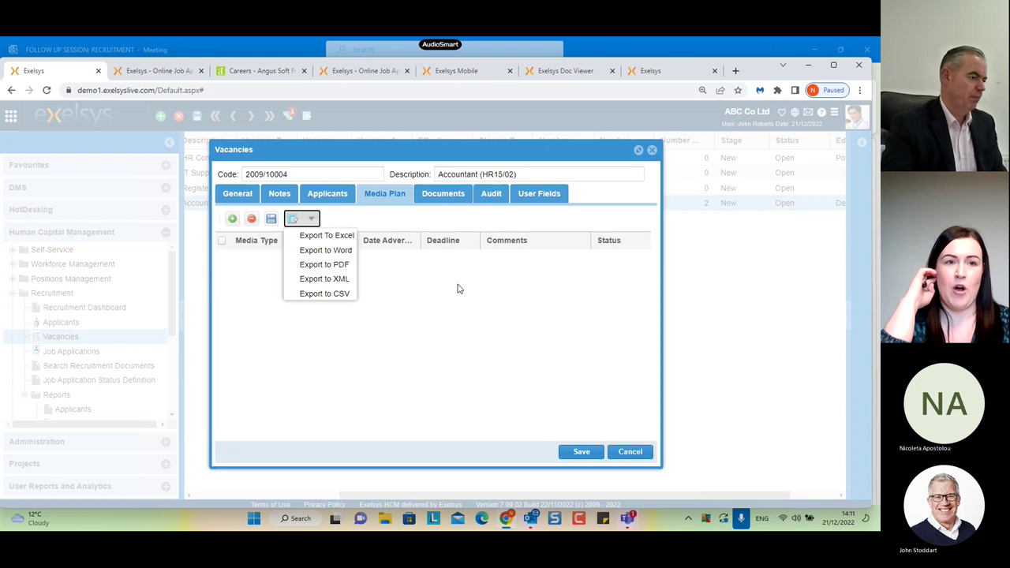
click(635, 453)
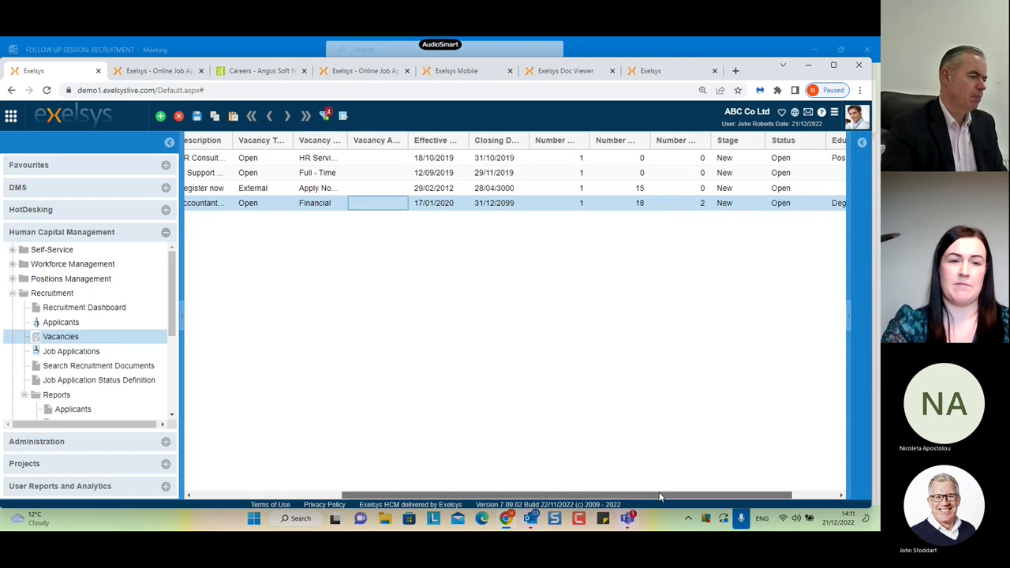
drag(645, 497, 683, 498)
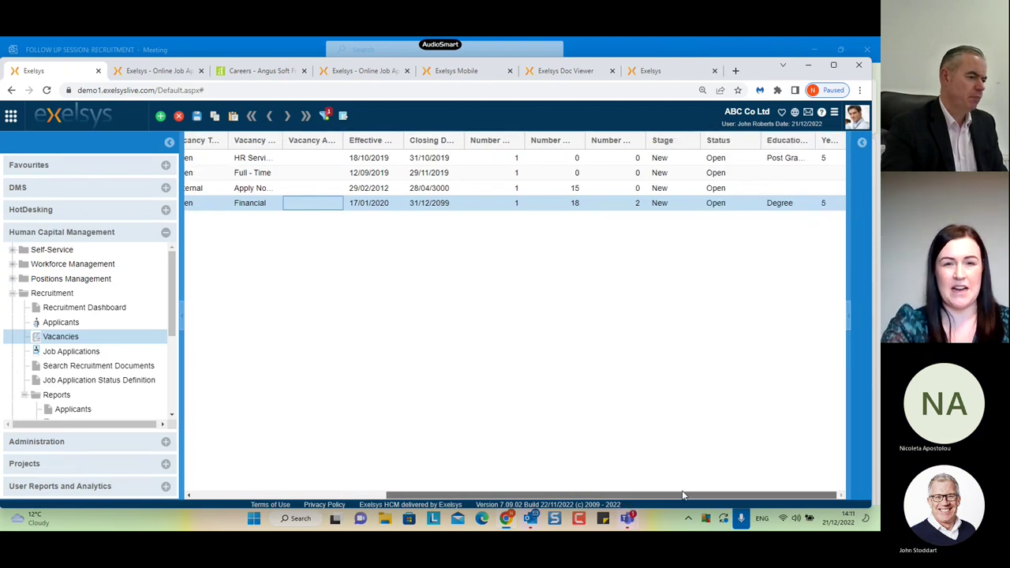
drag(676, 494, 456, 492)
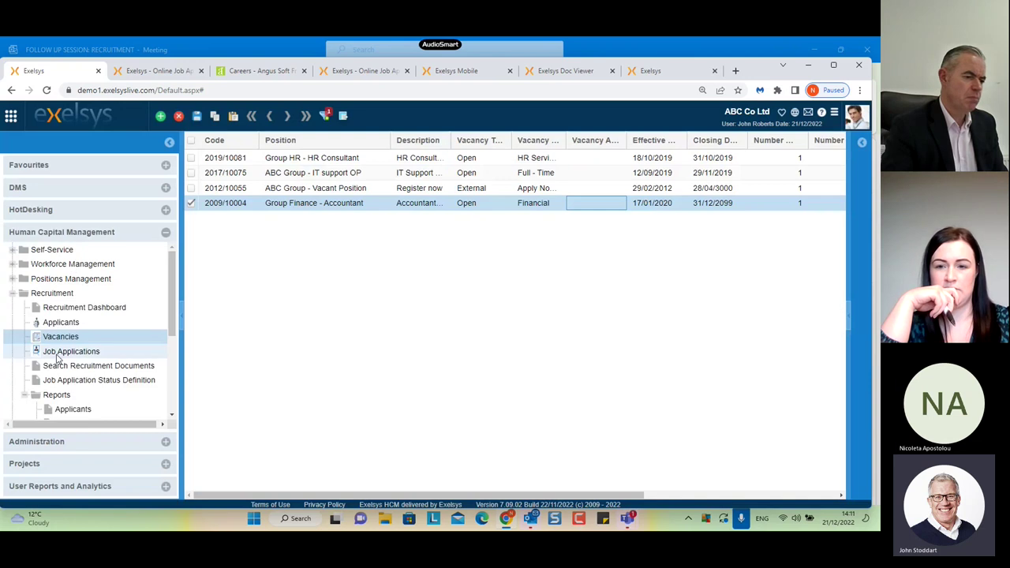
Step: Open the Applicants report under Recruitment's Reports, review its filtering criteria, and close it without running it
scroll(79, 332, down, 3)
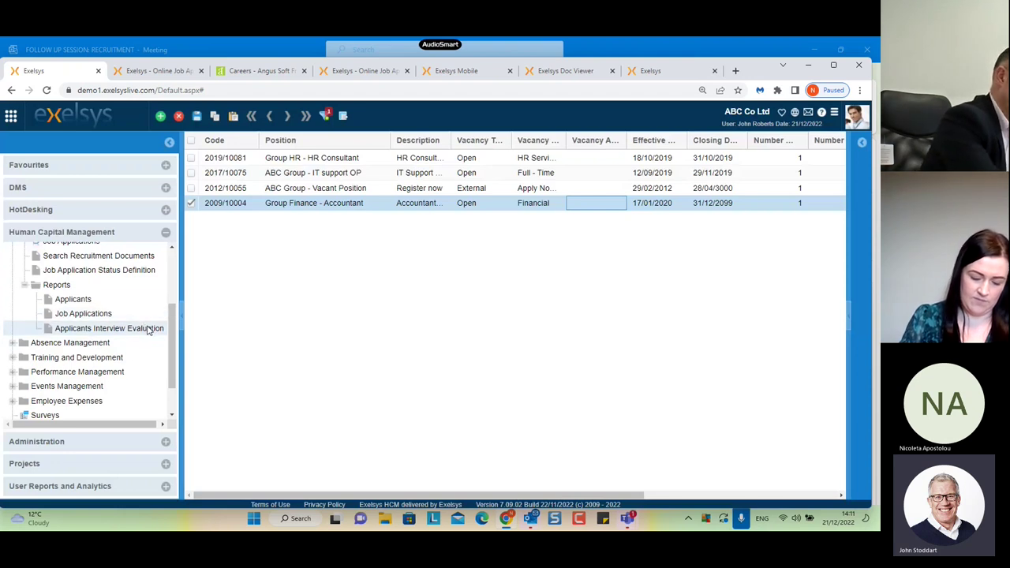
click(88, 303)
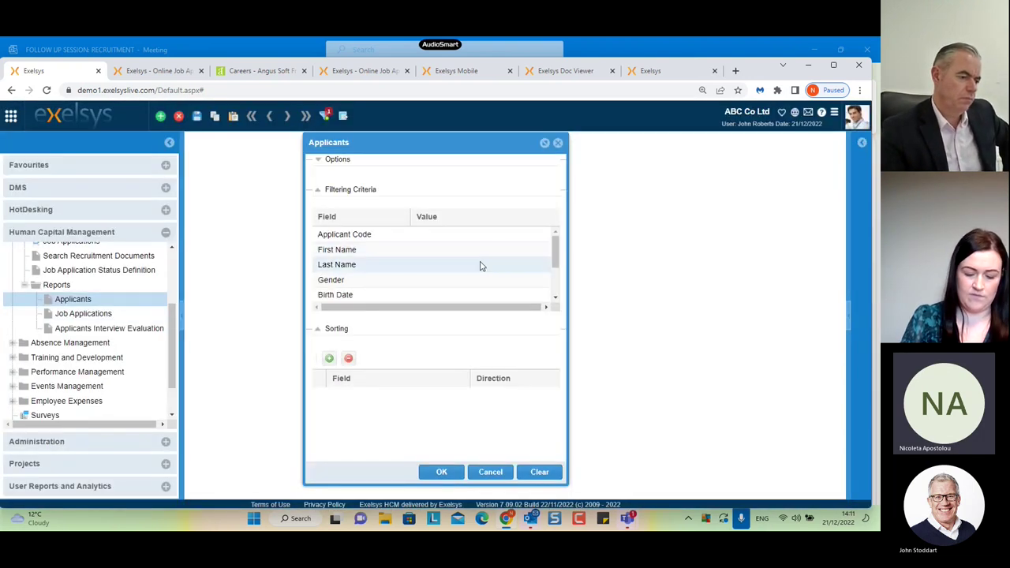
scroll(481, 262, down, 2)
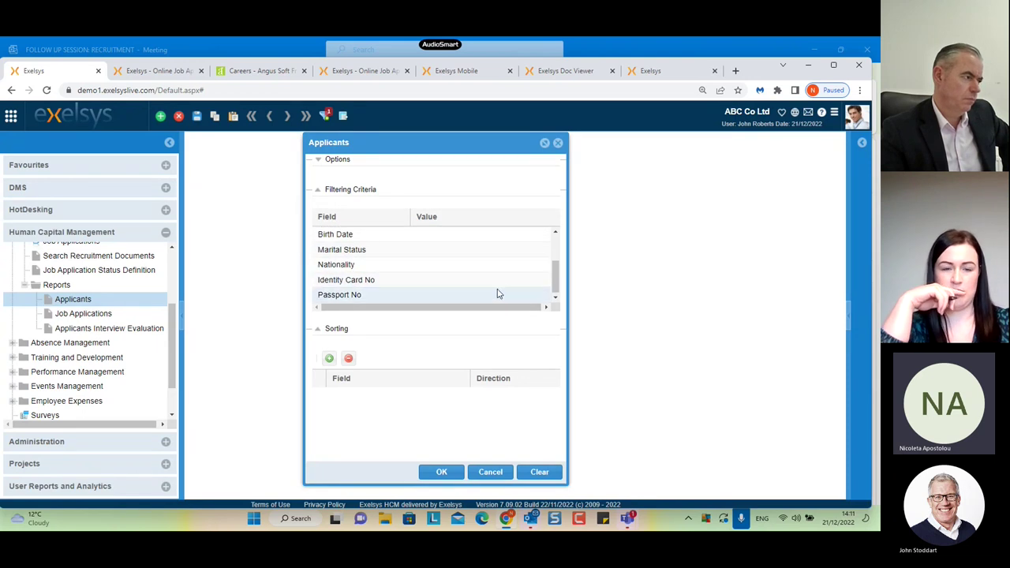
scroll(482, 275, up, 2)
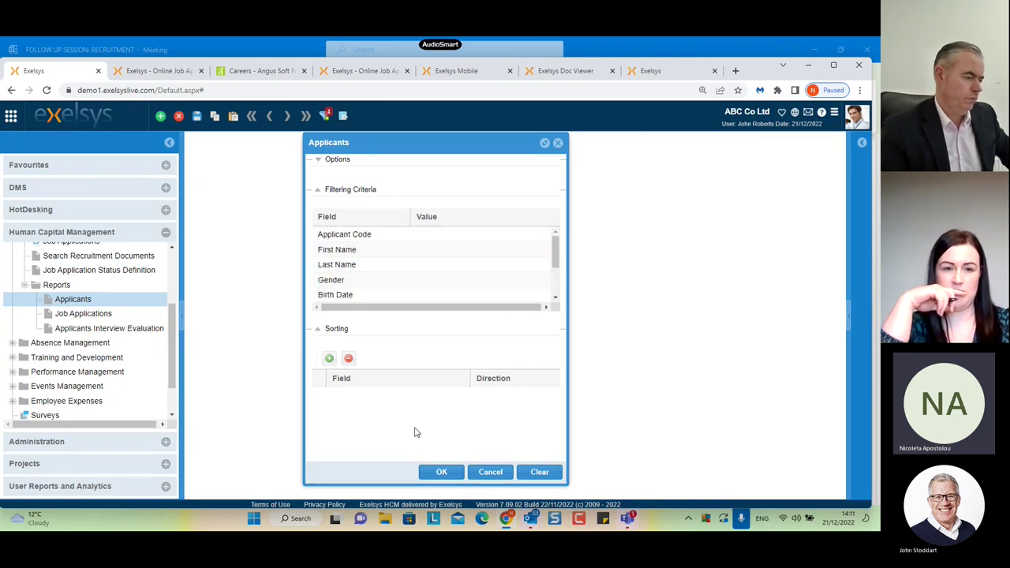
click(499, 473)
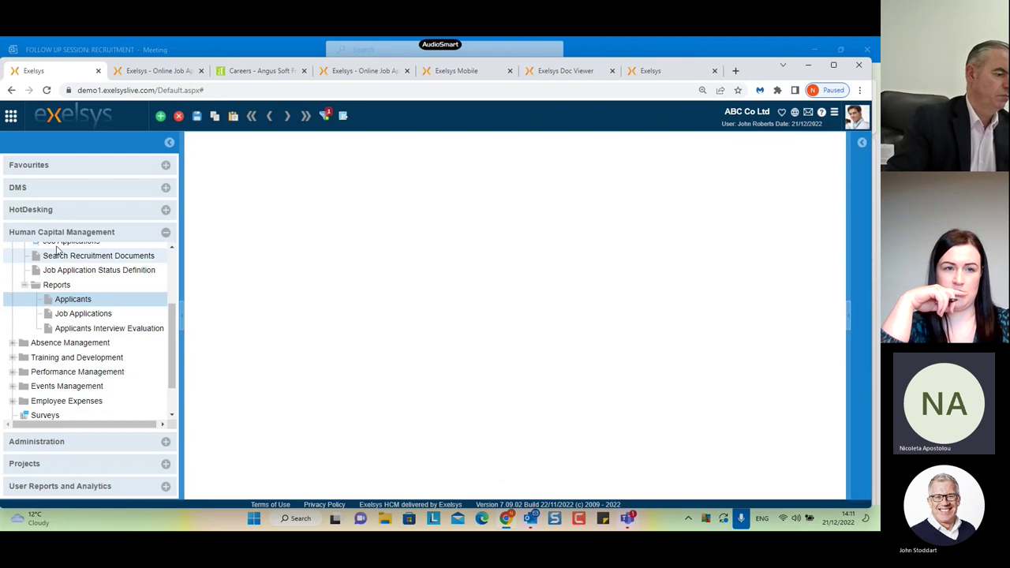
Step: Review the Job Applications report's filtering criteria, try an ascending sort by Description, and cancel the report
click(100, 314)
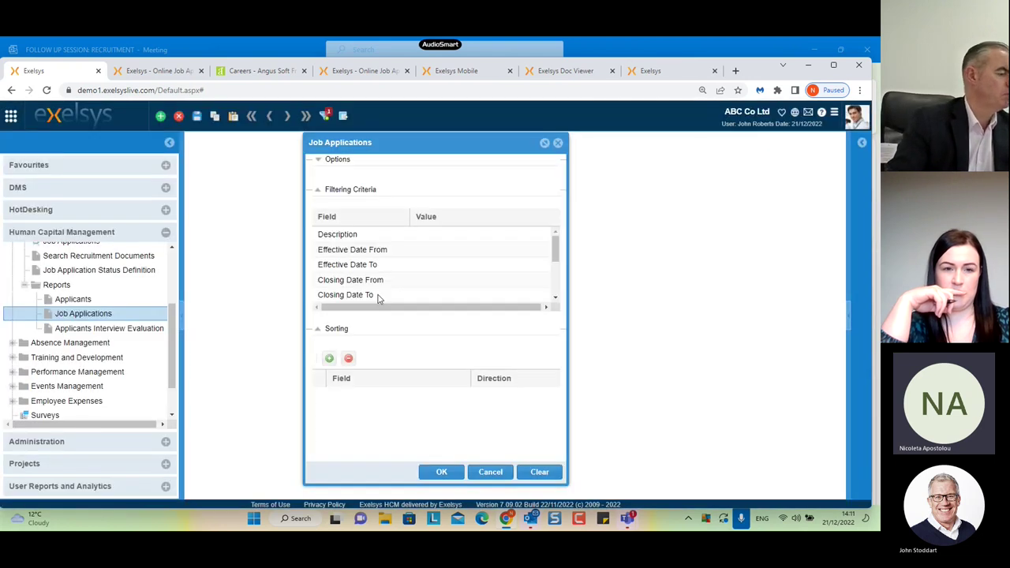
scroll(473, 261, down, 5)
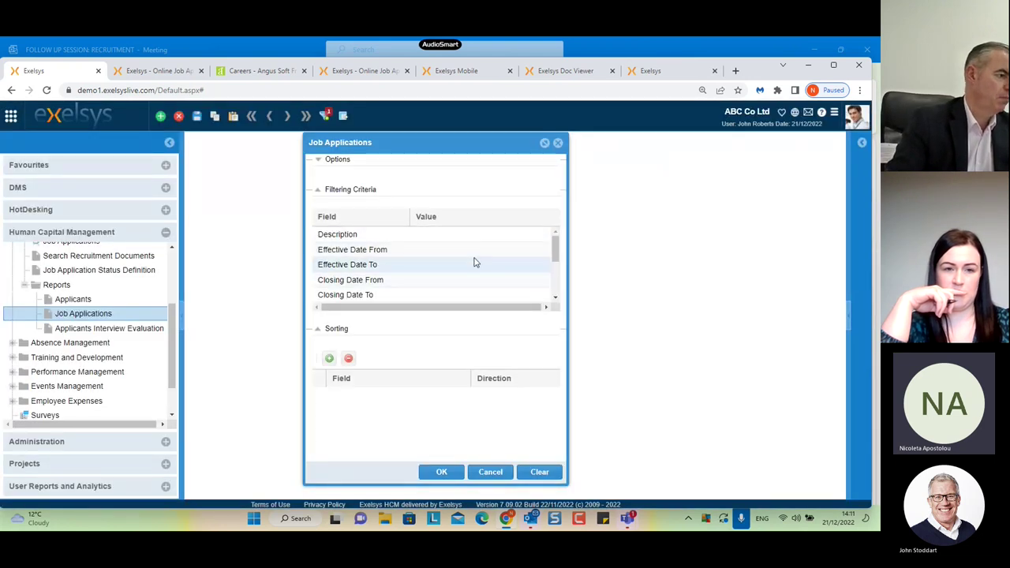
scroll(430, 272, up, 5)
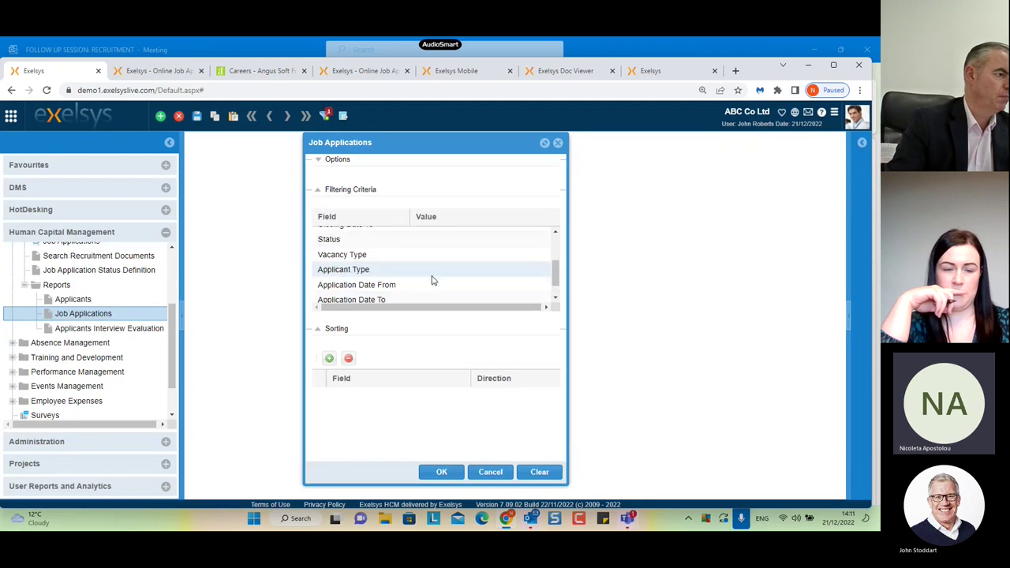
click(330, 359)
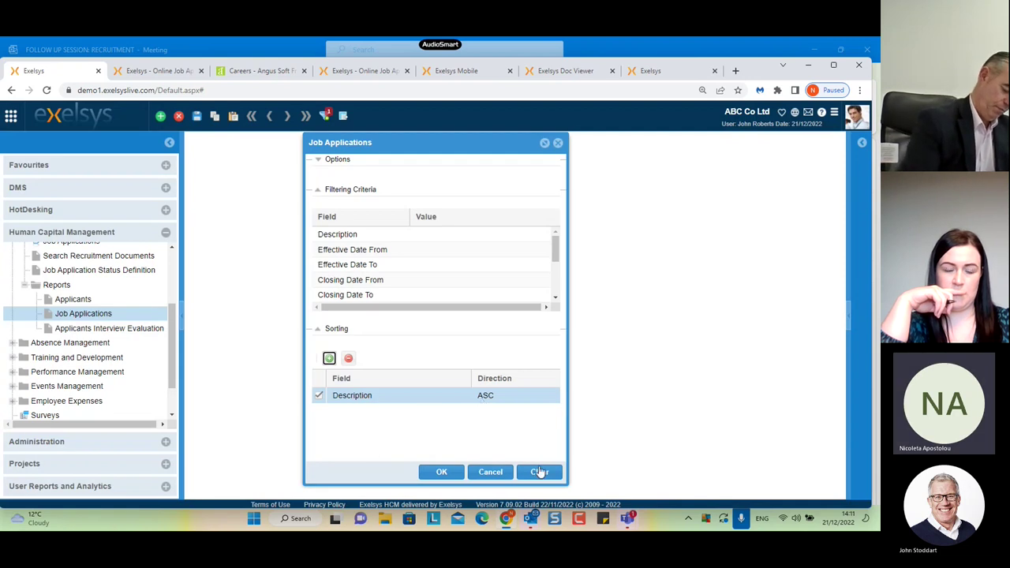
click(497, 472)
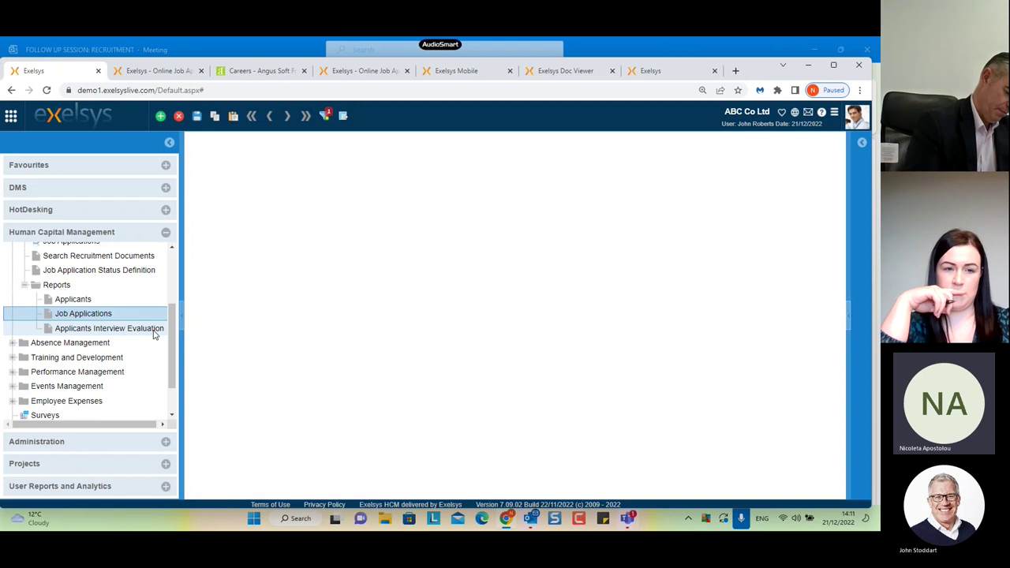
Step: Look over the Recruitment section's entries, collapse its Reports folder, and return to the Vacancies list
scroll(118, 332, up, 2)
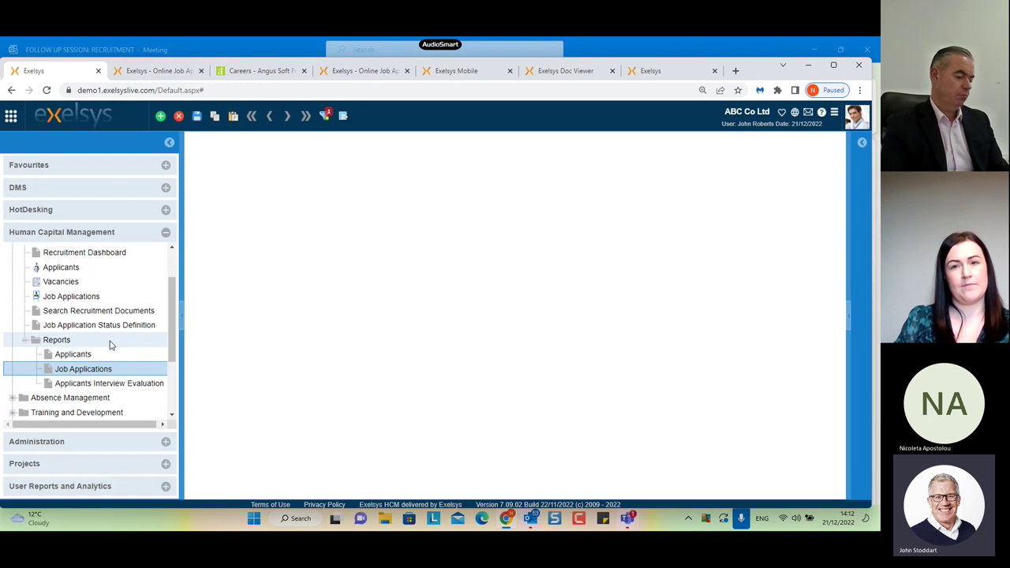
scroll(115, 306, up, 3)
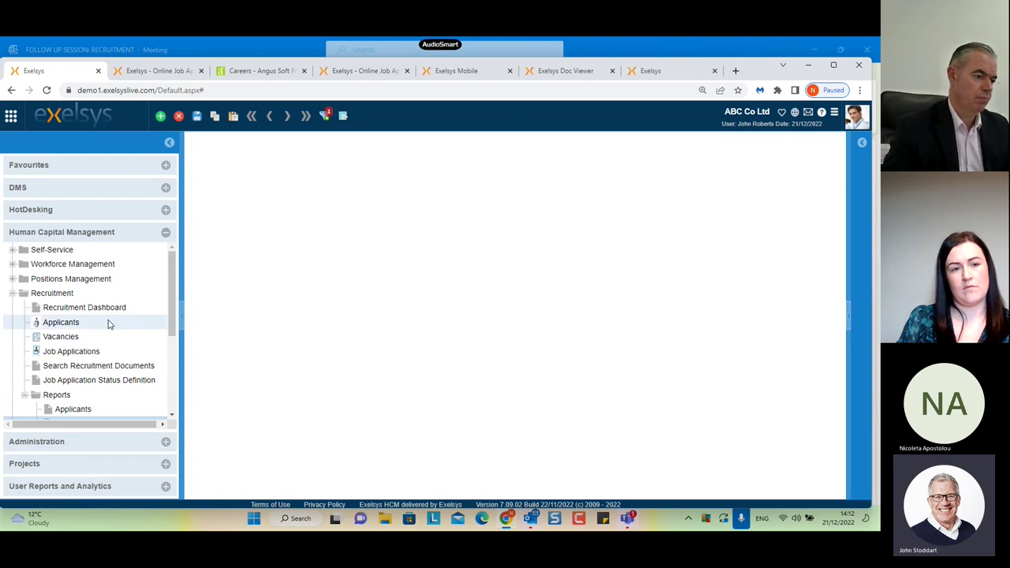
scroll(109, 324, down, 3)
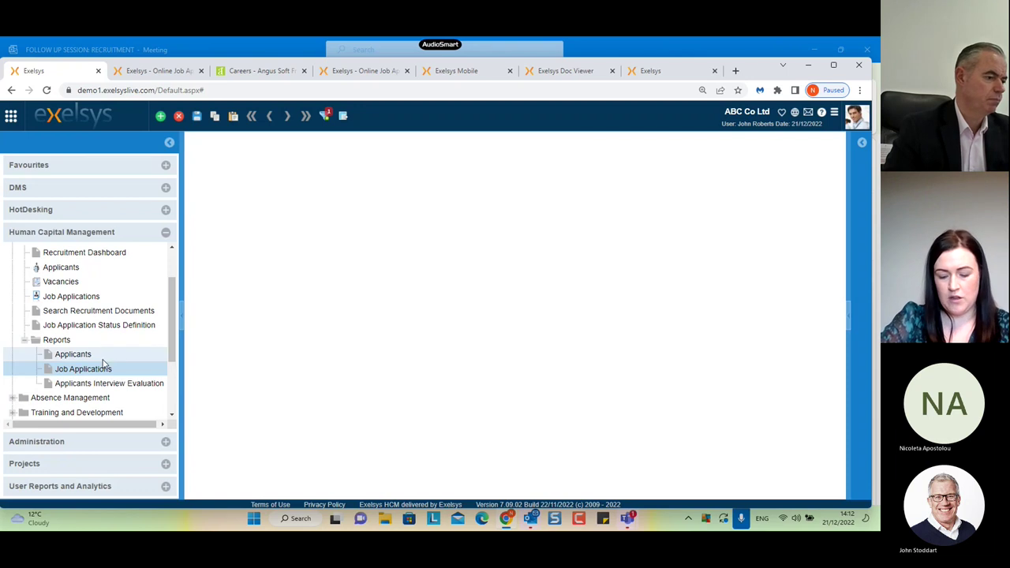
click(24, 340)
scroll(28, 338, up, 2)
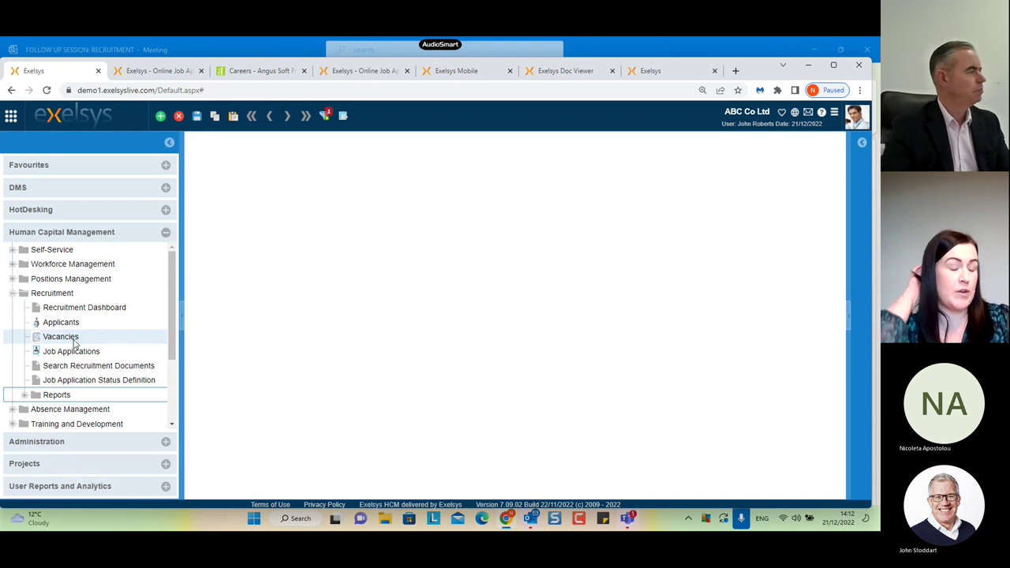
click(112, 340)
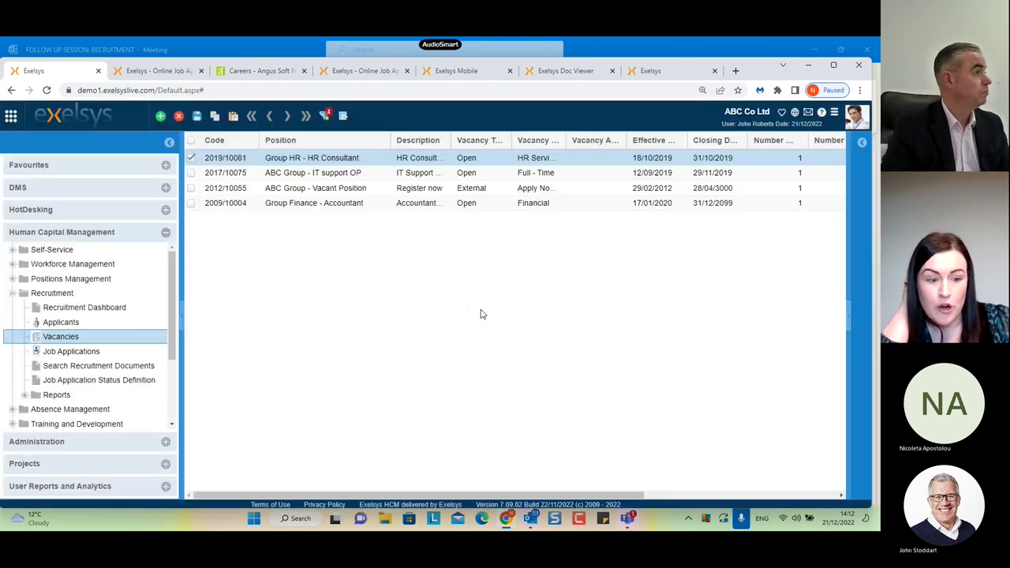
Step: Open the Group HR - HR Consultant vacancy and look through the agencies available as its Vacancy Agent
click(345, 161)
double_click(345, 162)
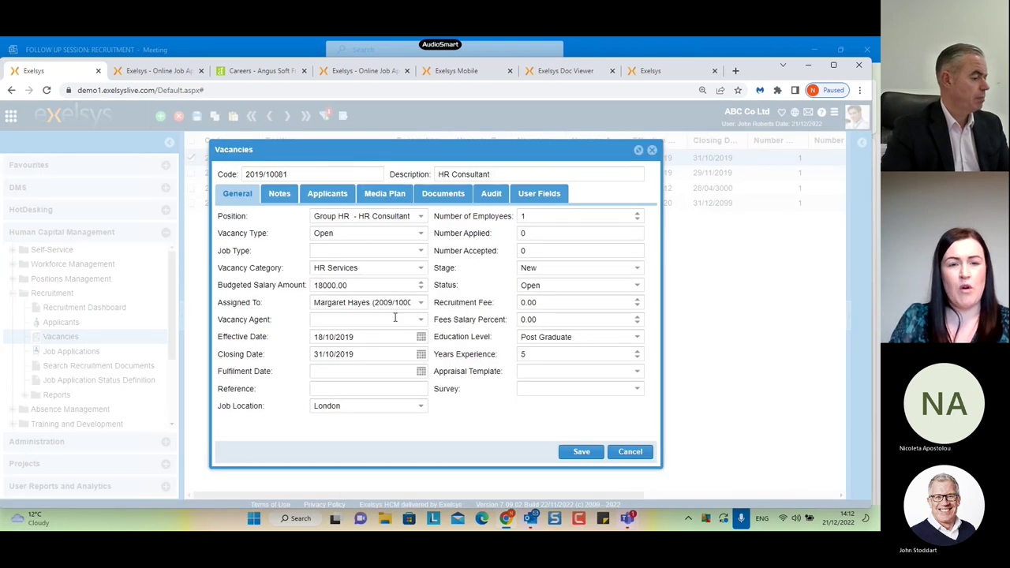
click(421, 324)
click(422, 323)
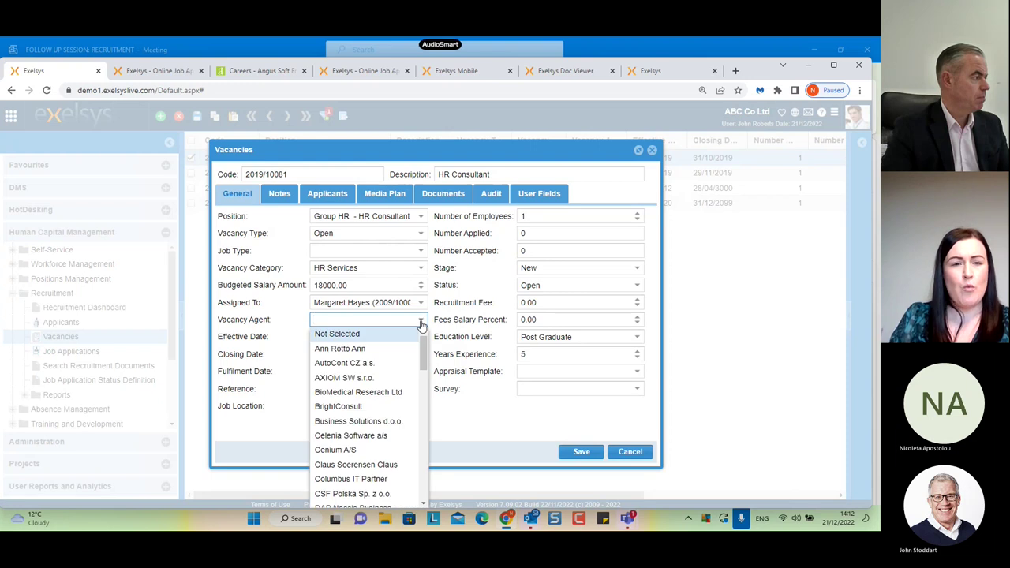
click(422, 323)
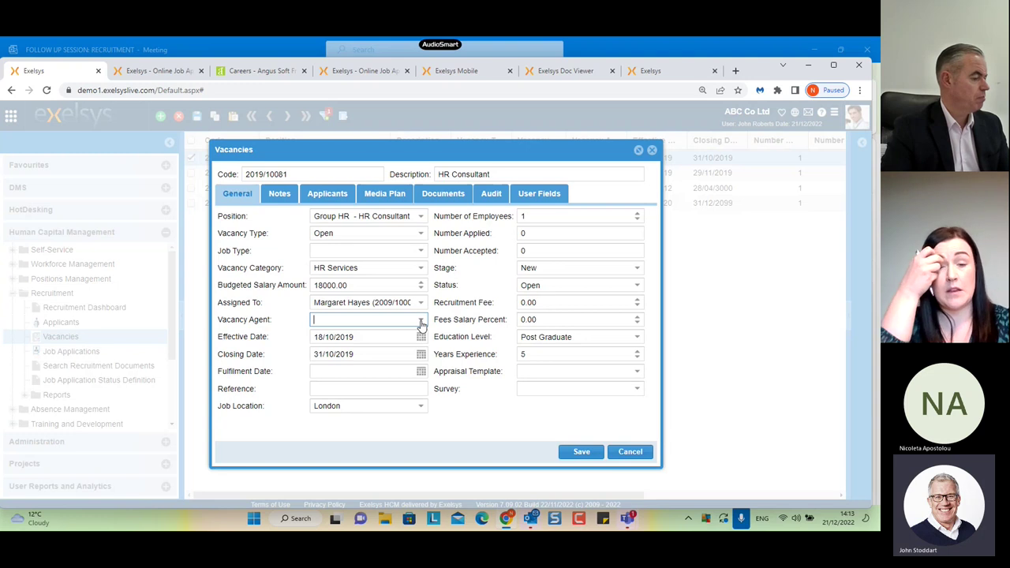
click(421, 322)
click(422, 322)
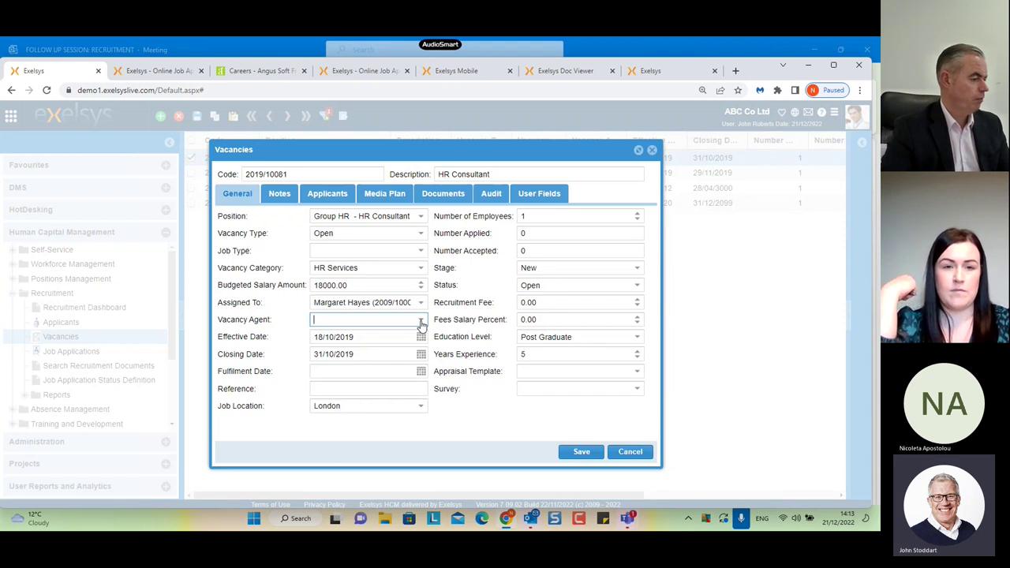
Step: Try AXIOM SW s.r.o. as the HR Consultant vacancy's agent, select its Recruitment Fee value, and cancel without saving
click(420, 321)
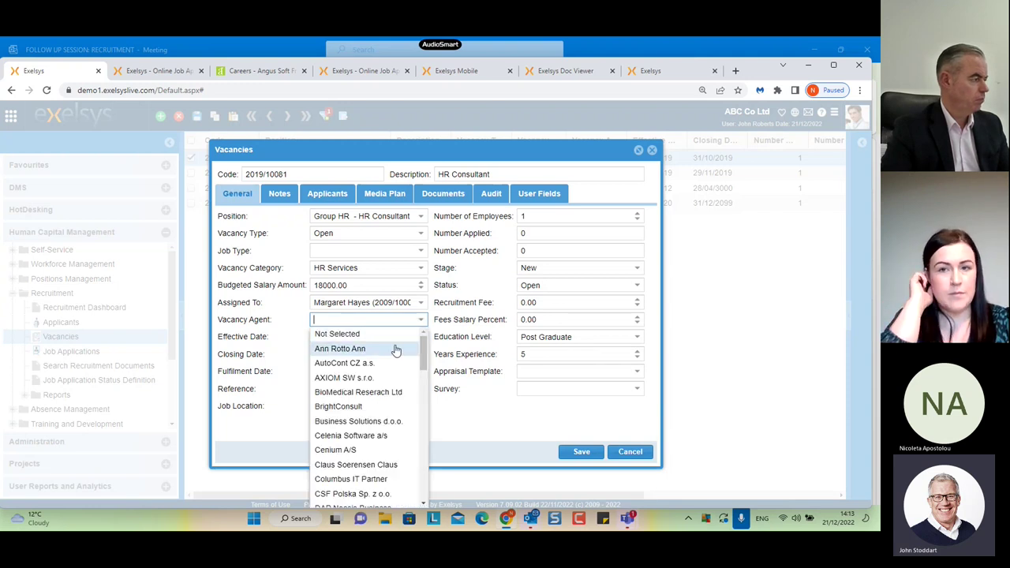
click(387, 382)
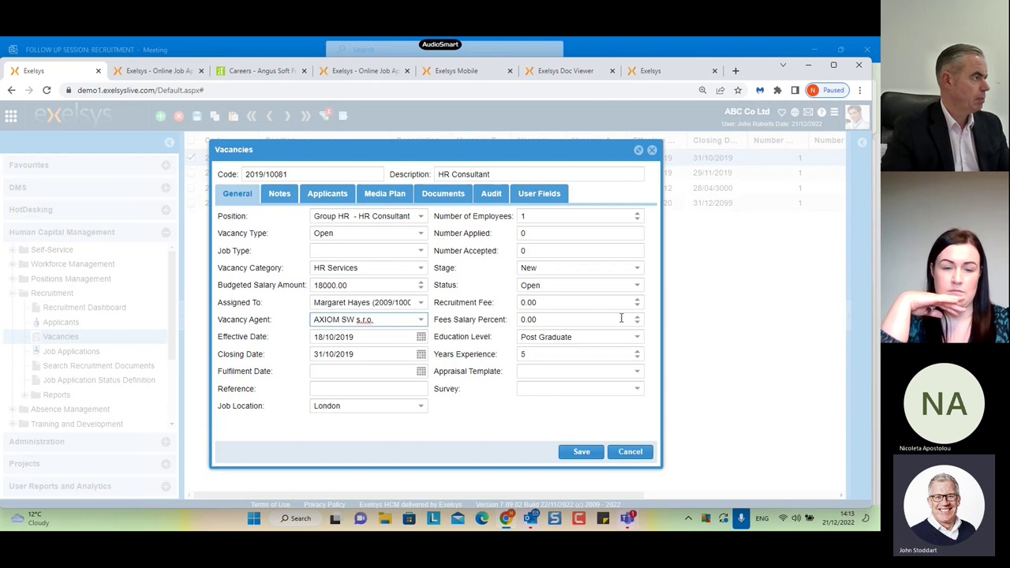
click(579, 302)
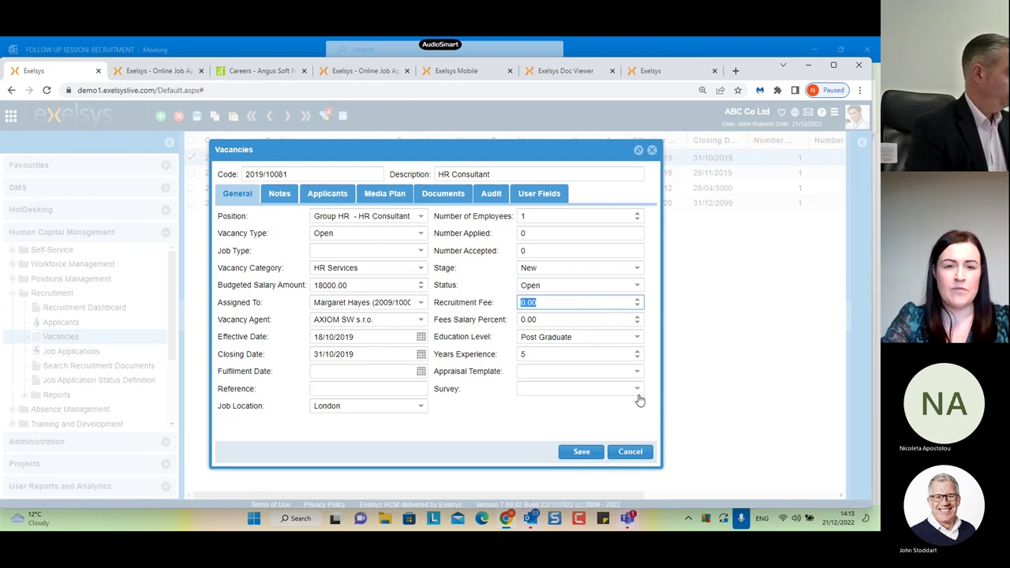
click(640, 452)
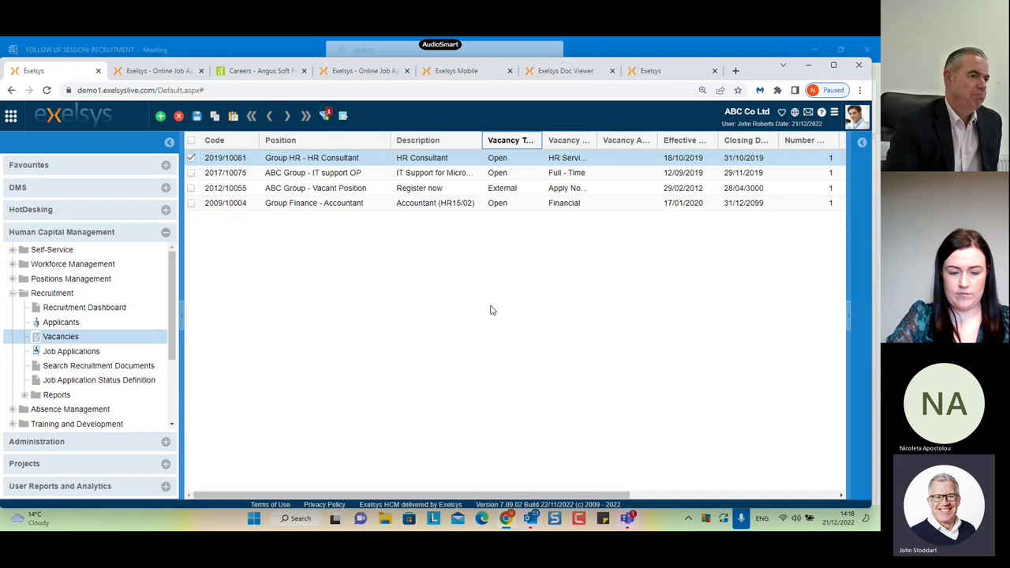
Step: Switch to Microsoft Teams
click(631, 519)
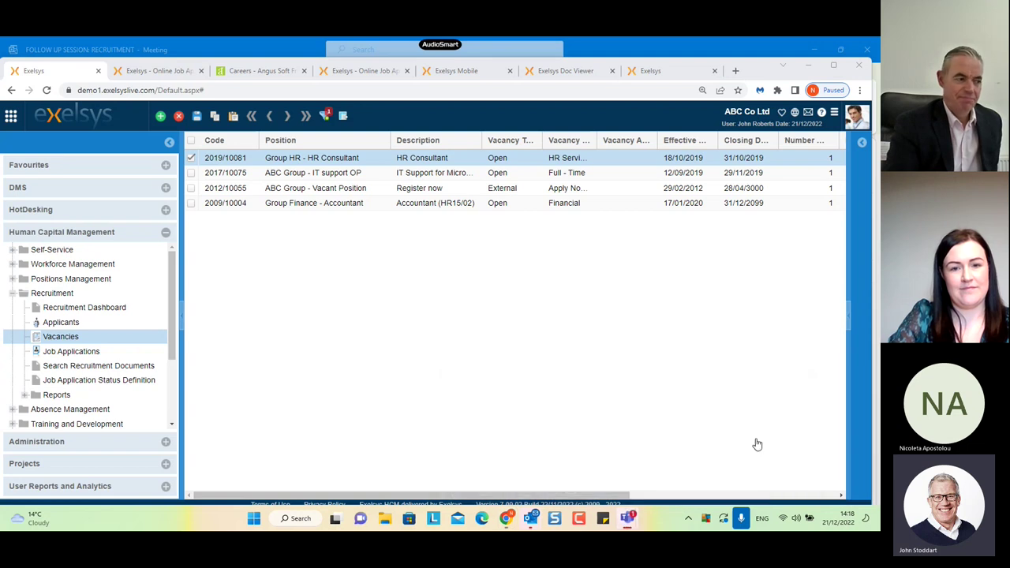